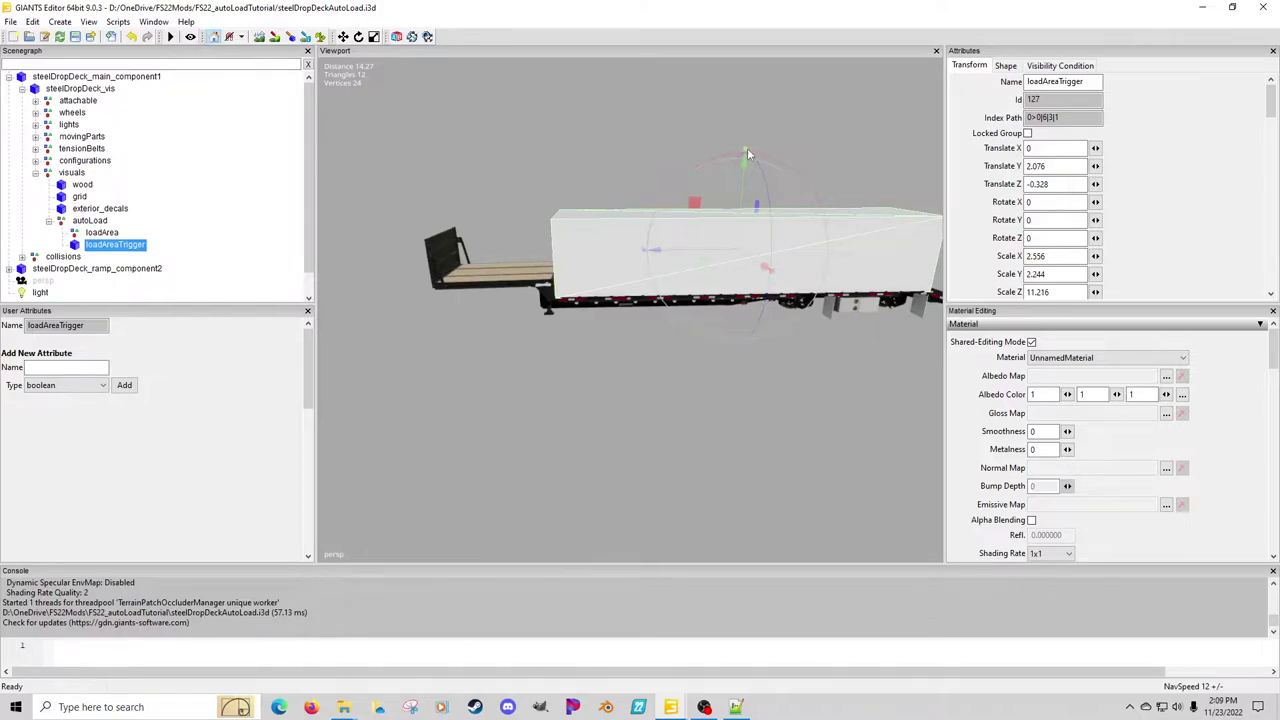
Stretch the loadAreaTrigger box to a Y scale of about 2.313 and raise it to about 2.165 in Translate Y
drag(747, 149, 746, 145)
alt+middle_drag(858, 179, 666, 206)
middle_drag(453, 253, 405, 272)
scroll(405, 272, up, 5)
alt+drag(405, 272, 462, 157)
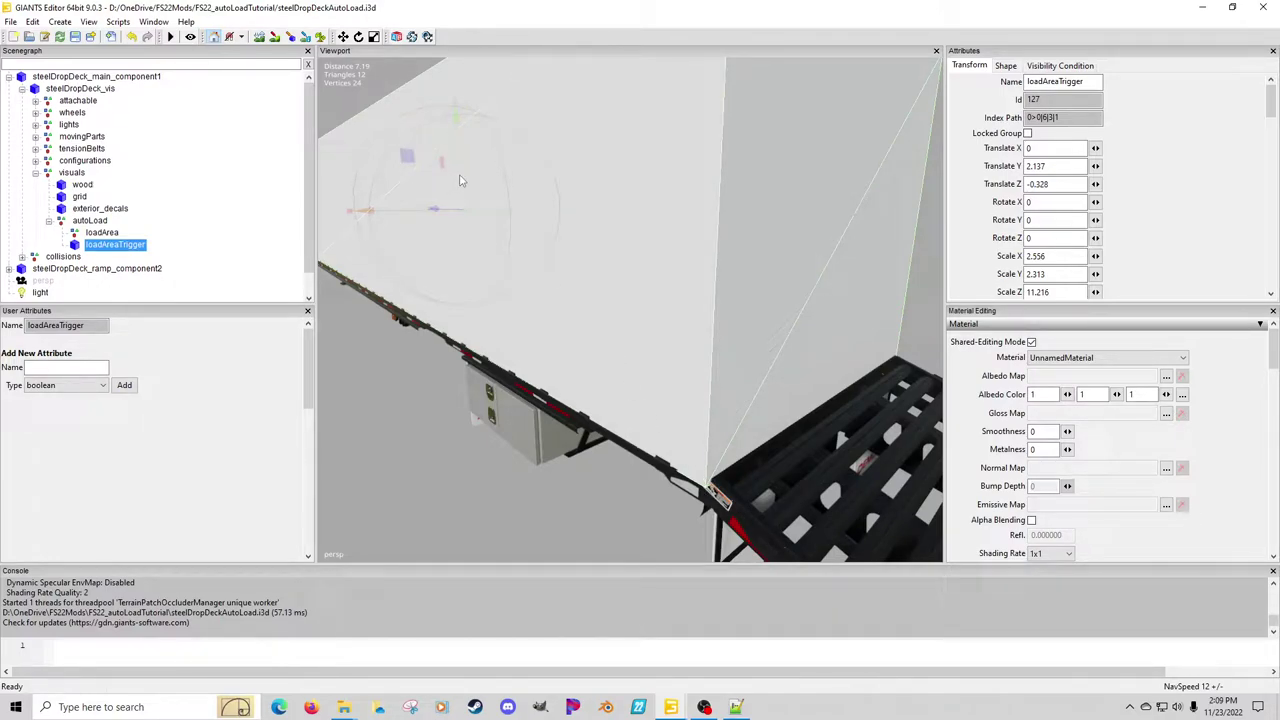
drag(460, 180, 459, 172)
scroll(477, 191, down, 5)
alt+middle_drag(477, 191, 531, 262)
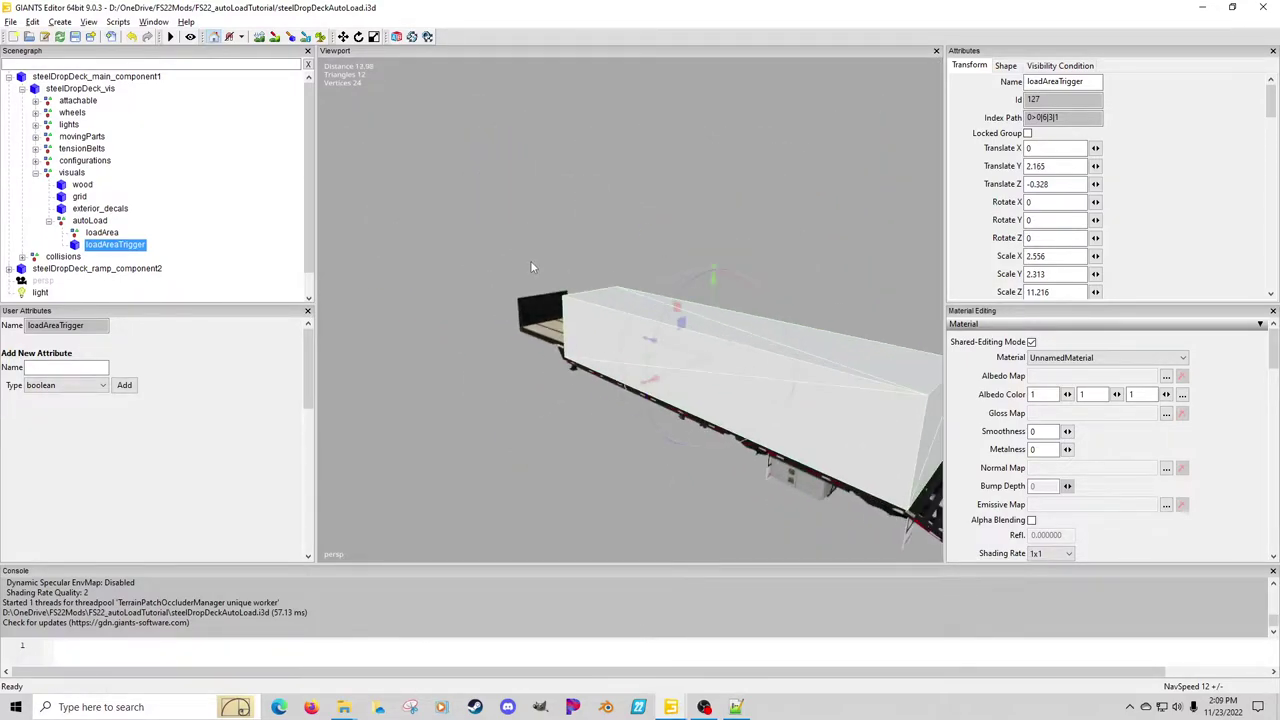
right_drag(531, 267, 739, 303)
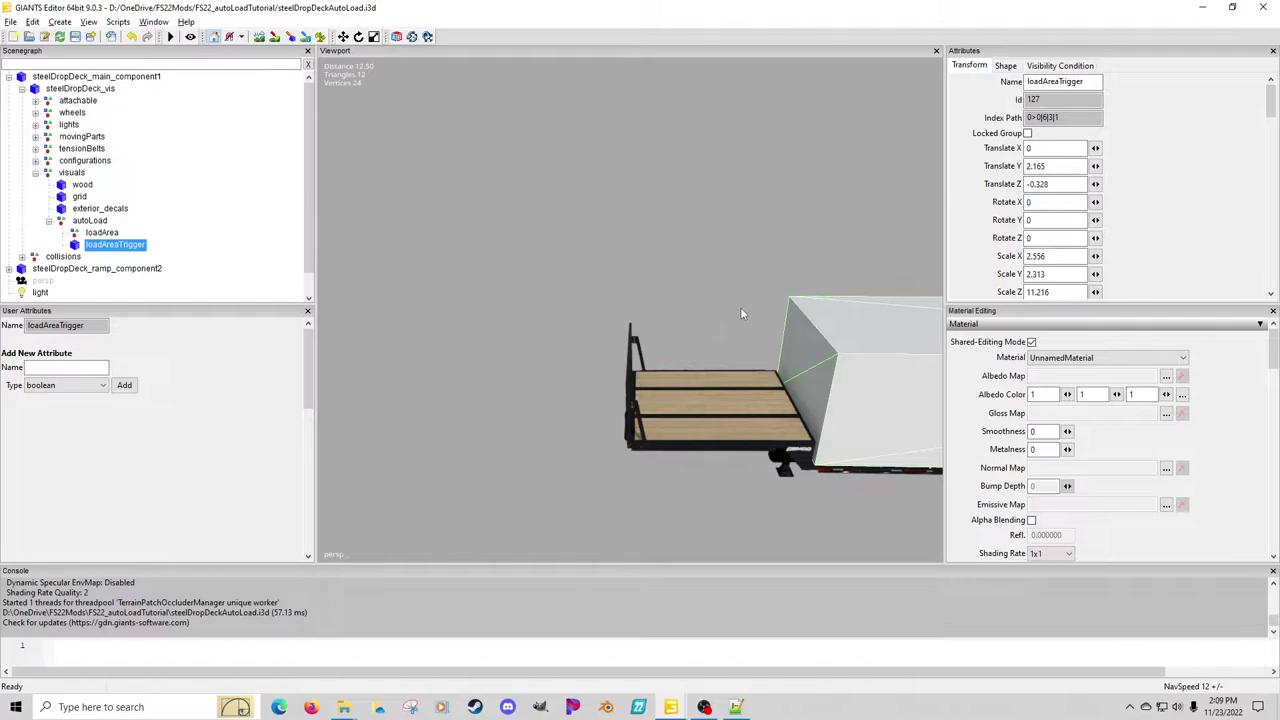
alt+drag(741, 314, 587, 334)
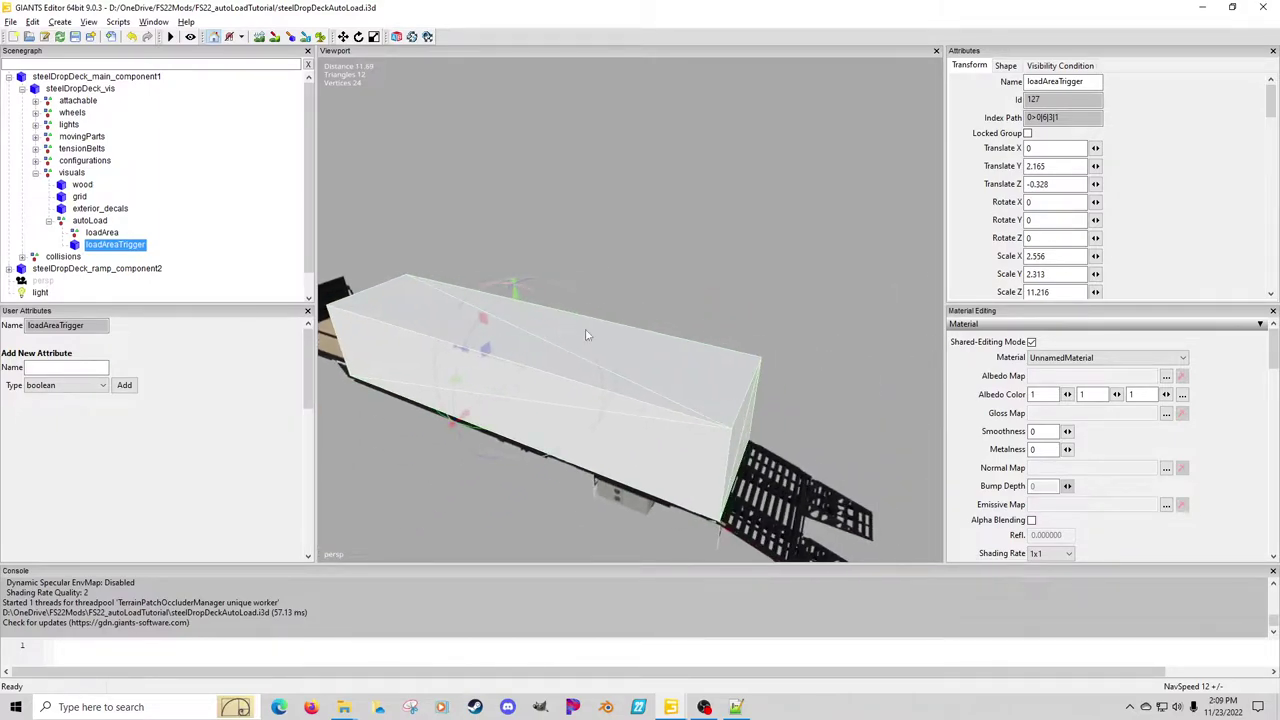
right_drag(587, 335, 500, 312)
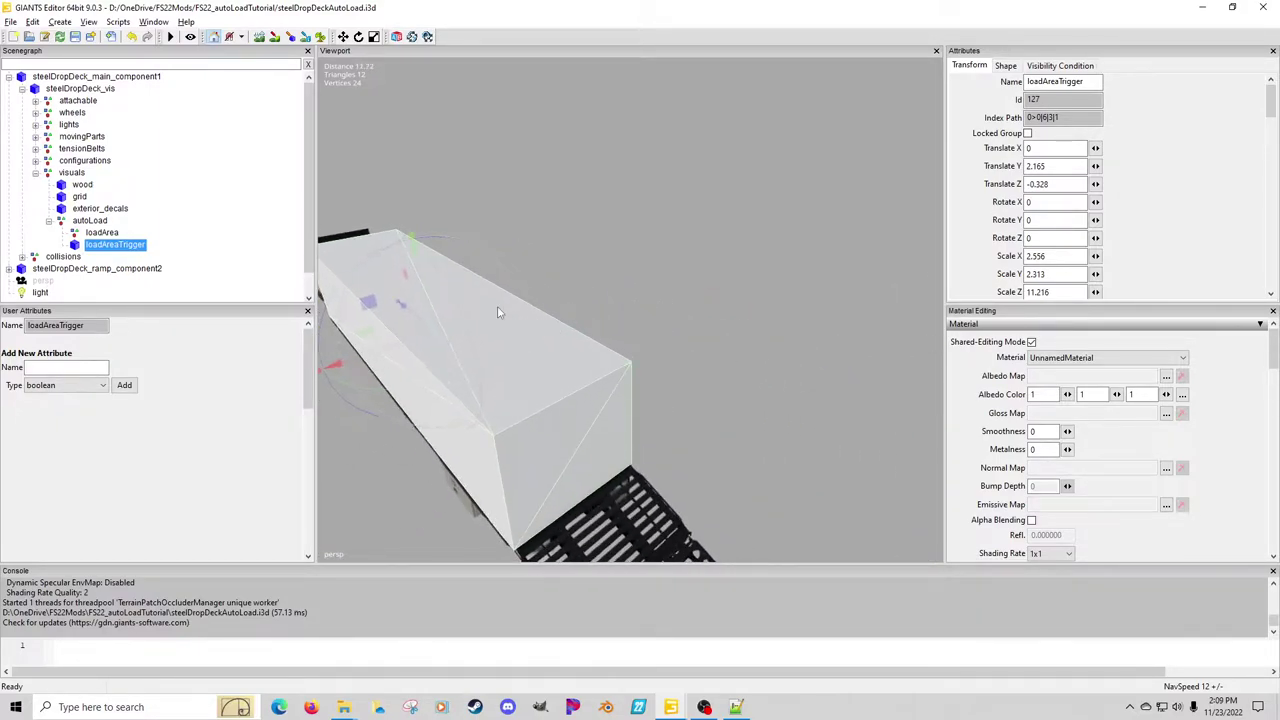
Duplicate loadAreaTrigger and rename the copy pickupTriggerLeft, using the node name copied from steelDropDeck.xml in Notepad++
click(177, 264)
click(136, 246)
key(ctrl+d)
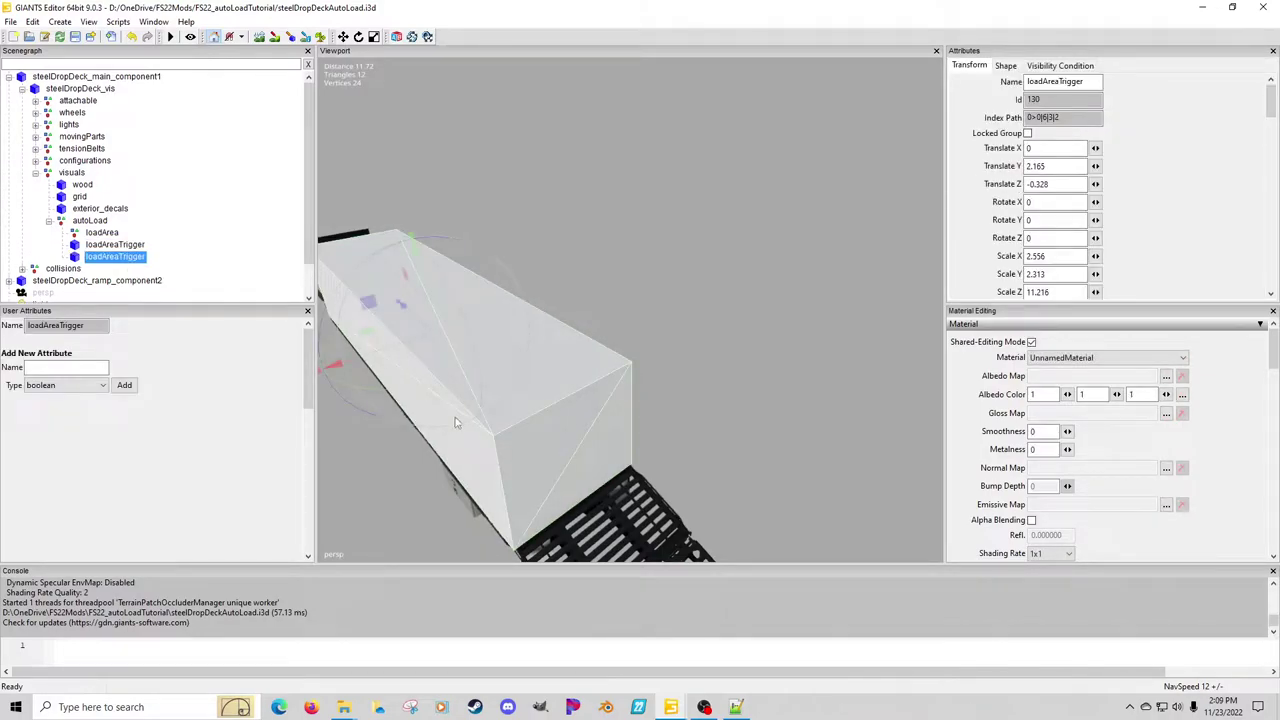
click(740, 704)
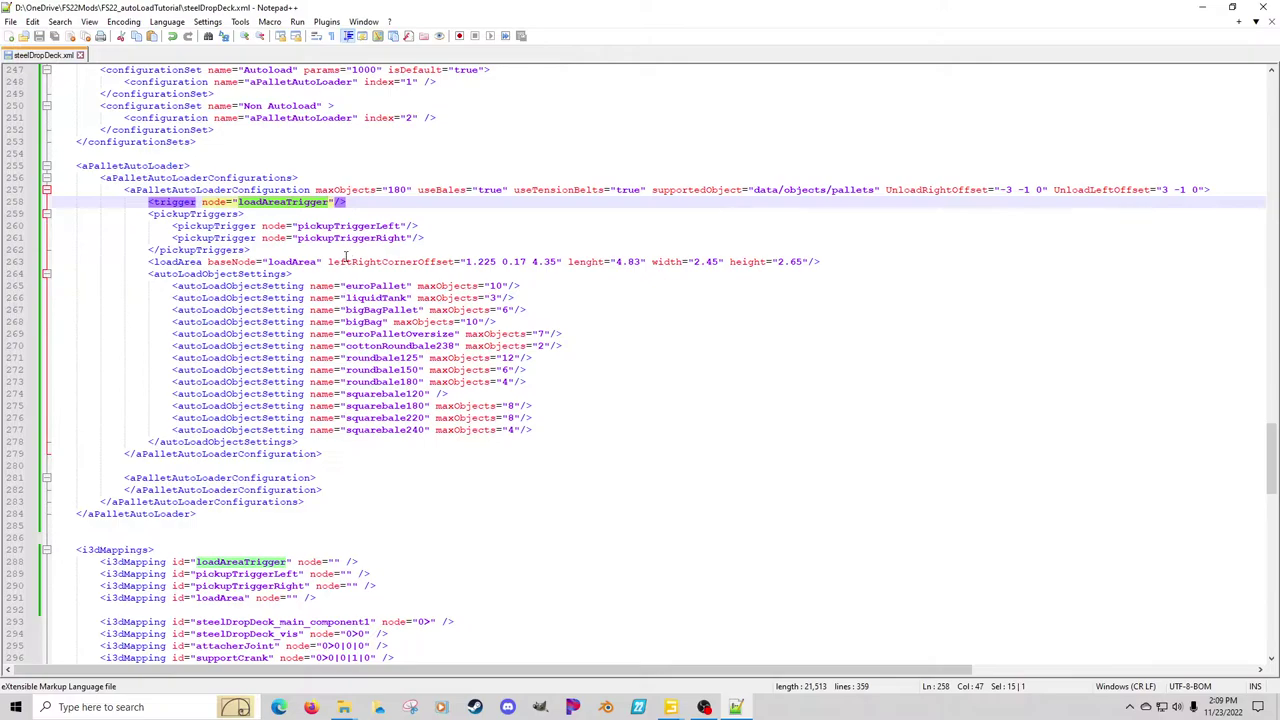
double_click(347, 228)
key(ctrl+c)
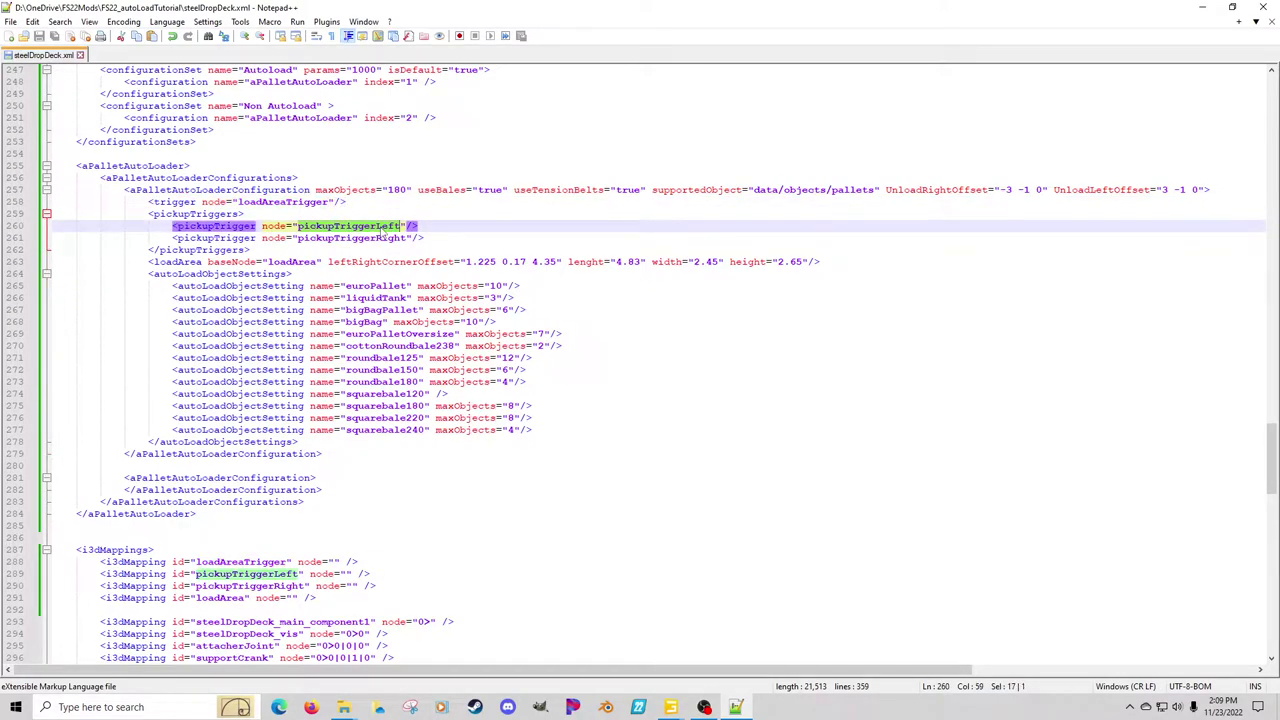
mouse_move(671, 707)
click(610, 650)
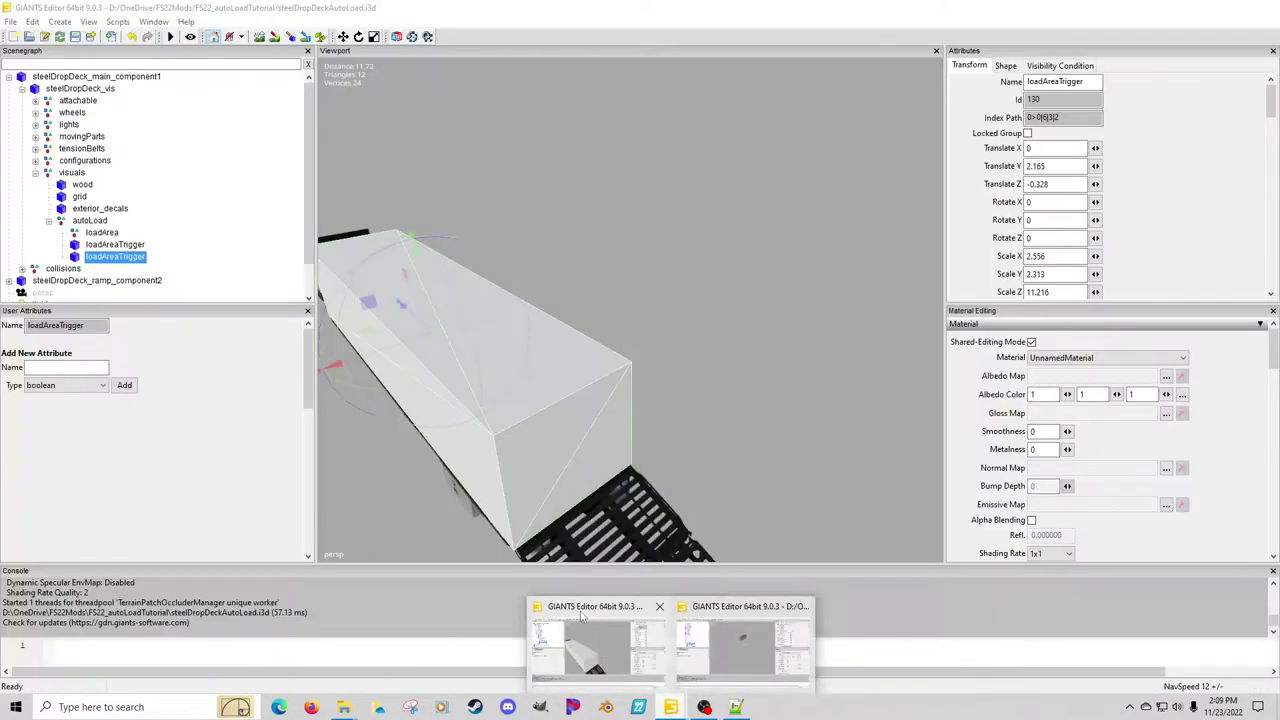
double_click(138, 257)
key(ctrl+v)
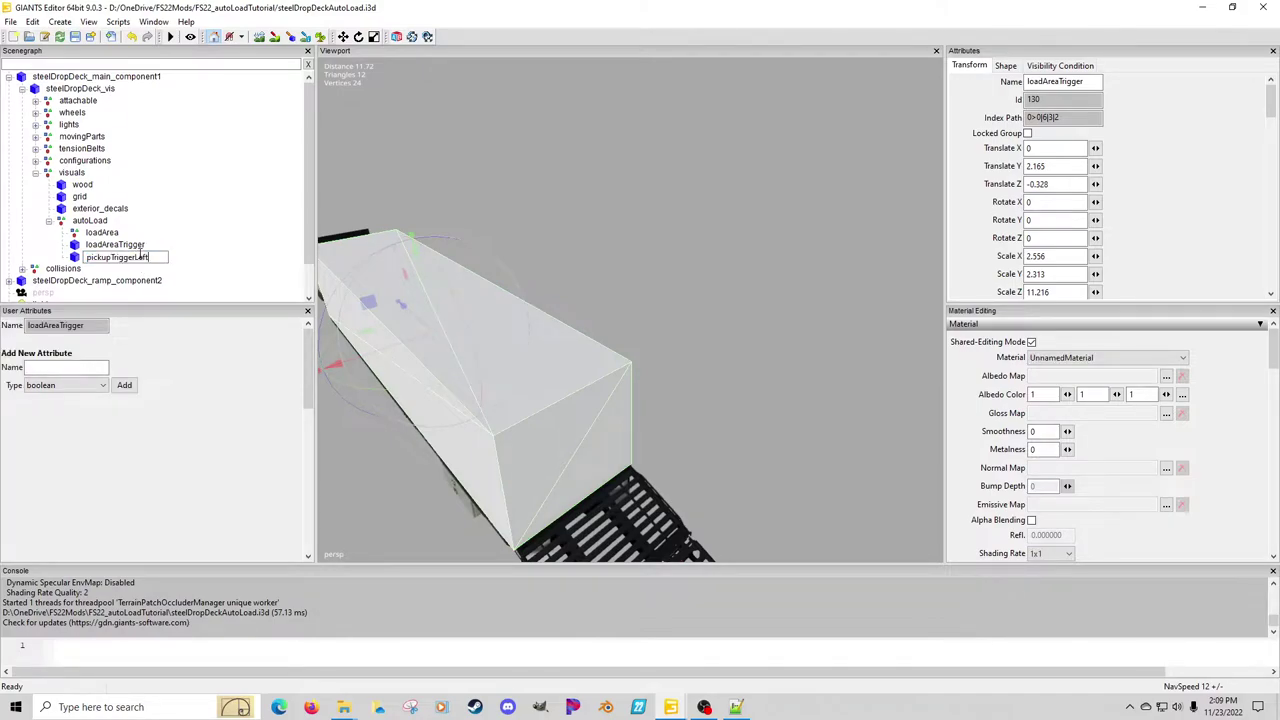
key(Return)
Move pickupTriggerLeft sideways off the trailer to about 3.203 in Translate X
scroll(451, 360, down, 2)
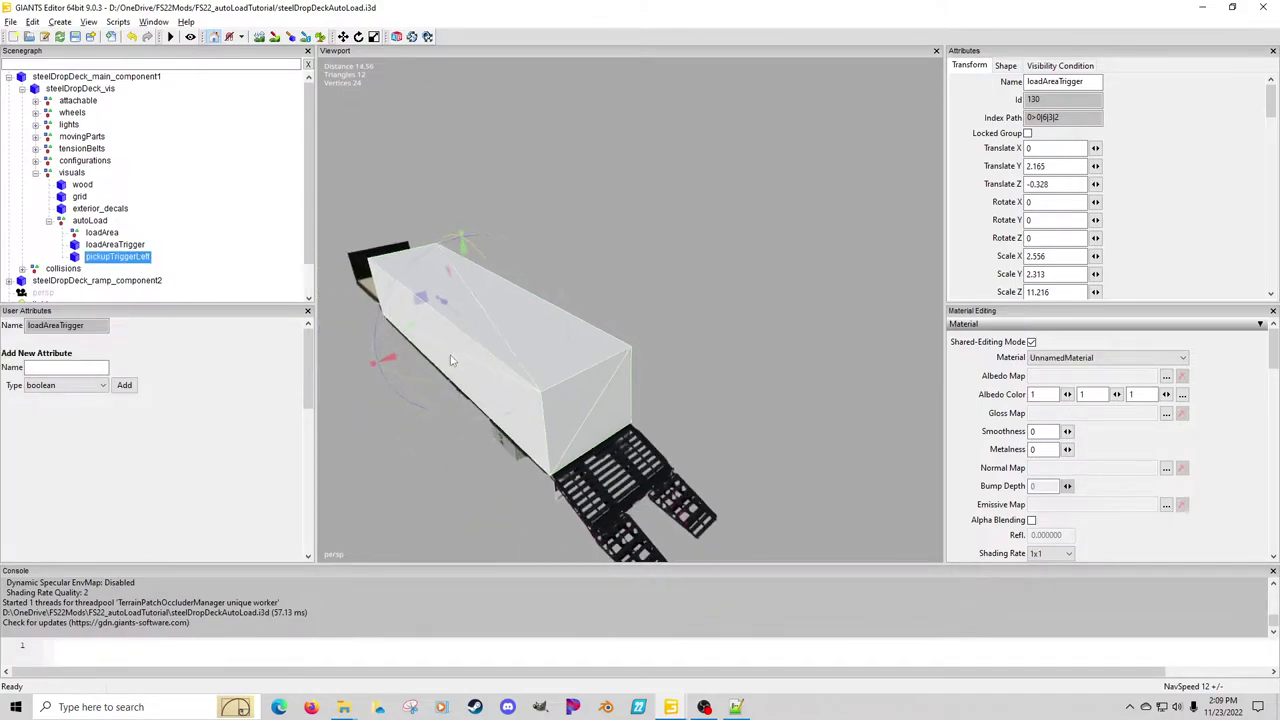
alt+drag(451, 360, 457, 323)
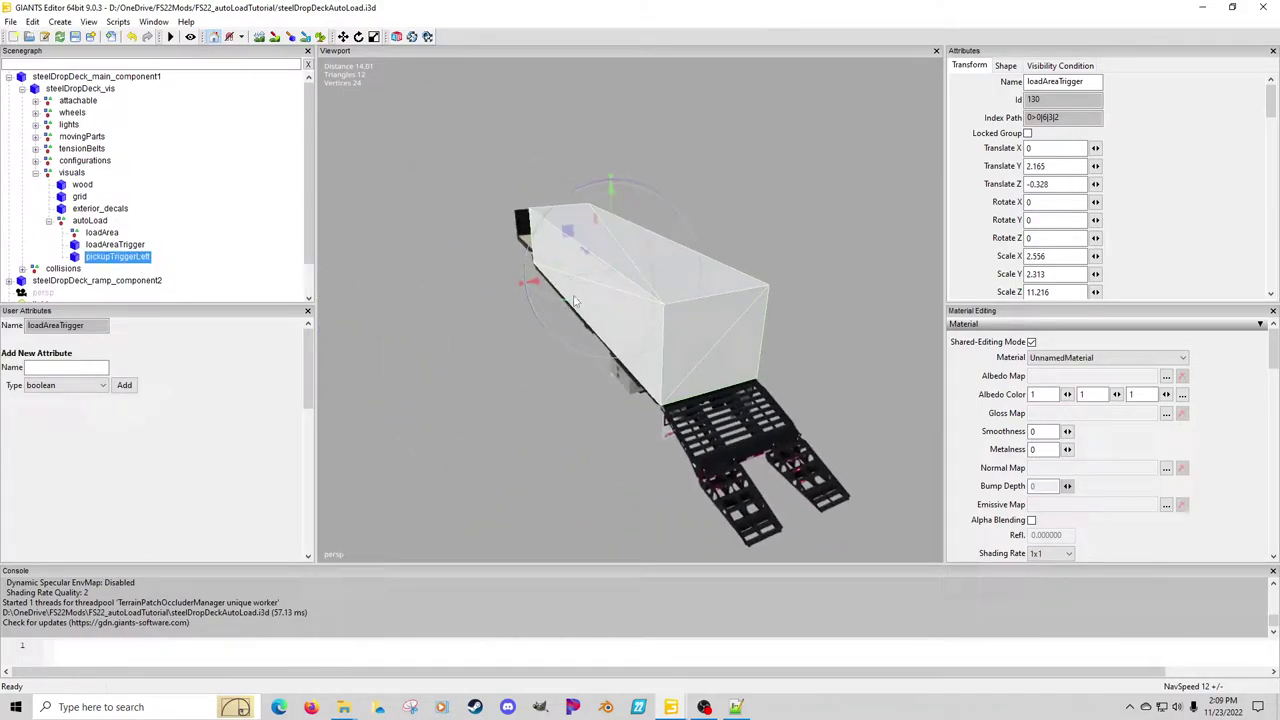
drag(588, 281, 492, 297)
middle_drag(548, 310, 499, 325)
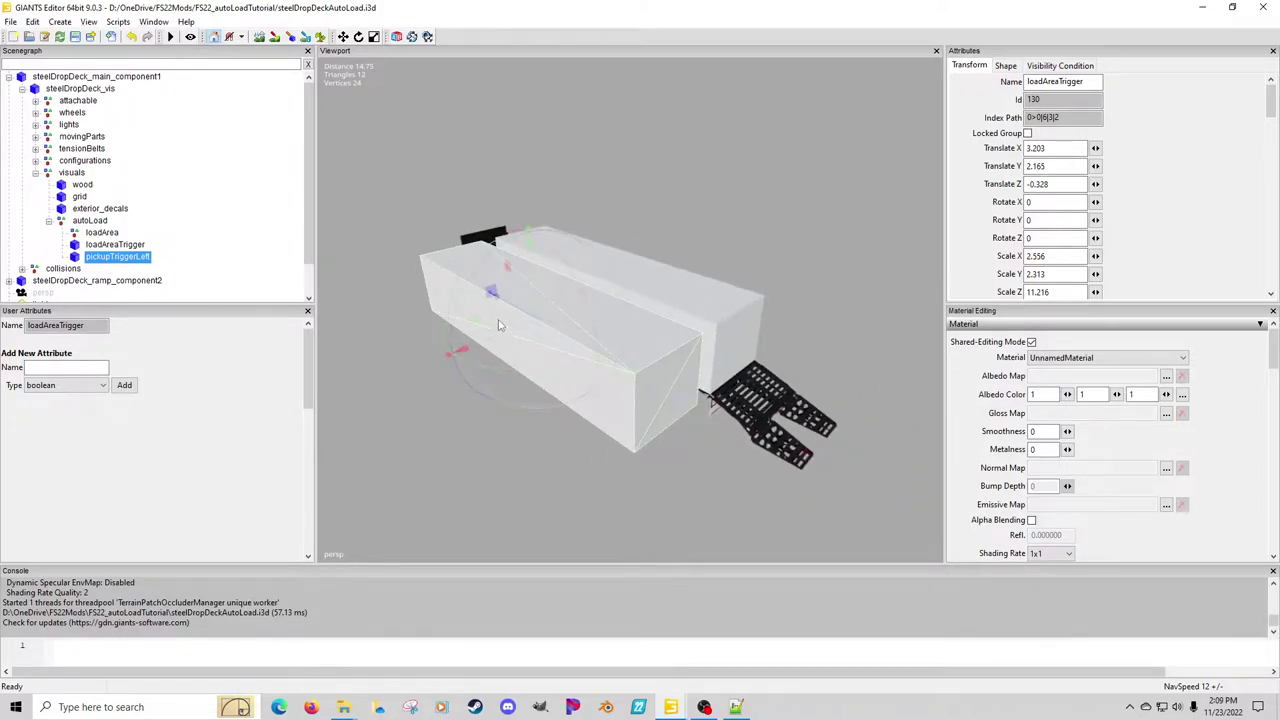
drag(490, 298, 237, 418)
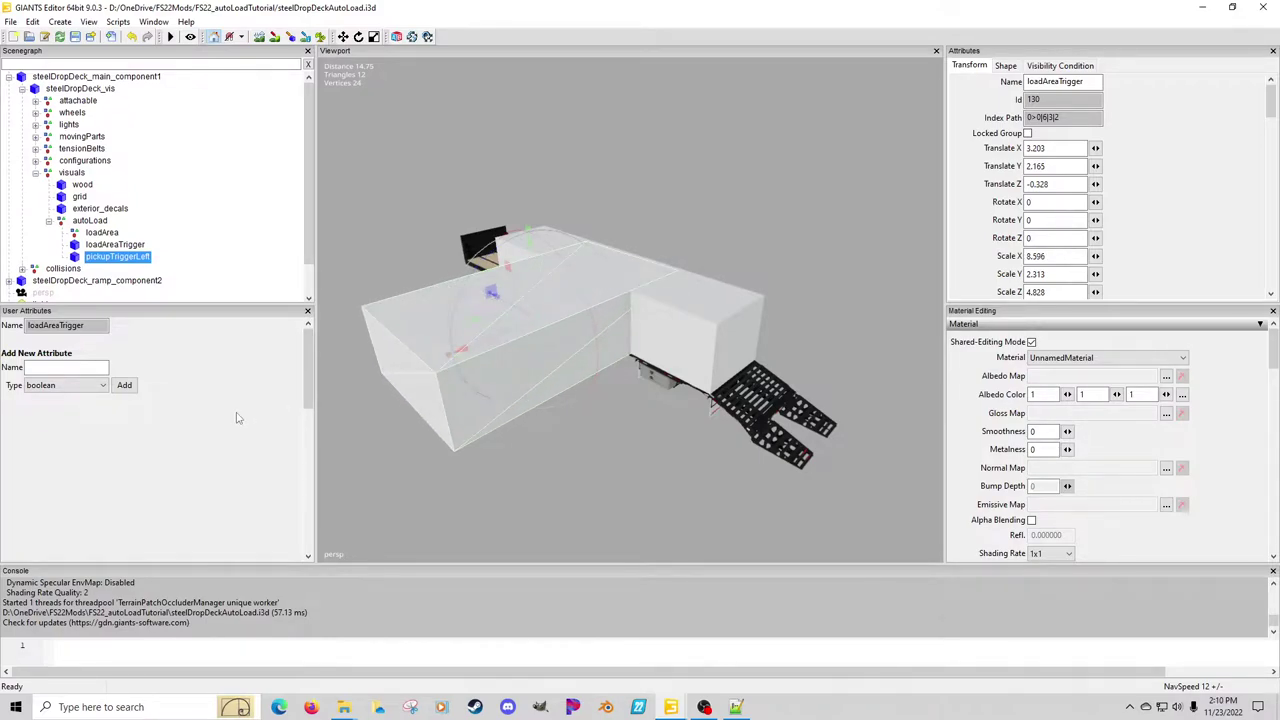
key(ctrl+z)
key(ctrl+z)
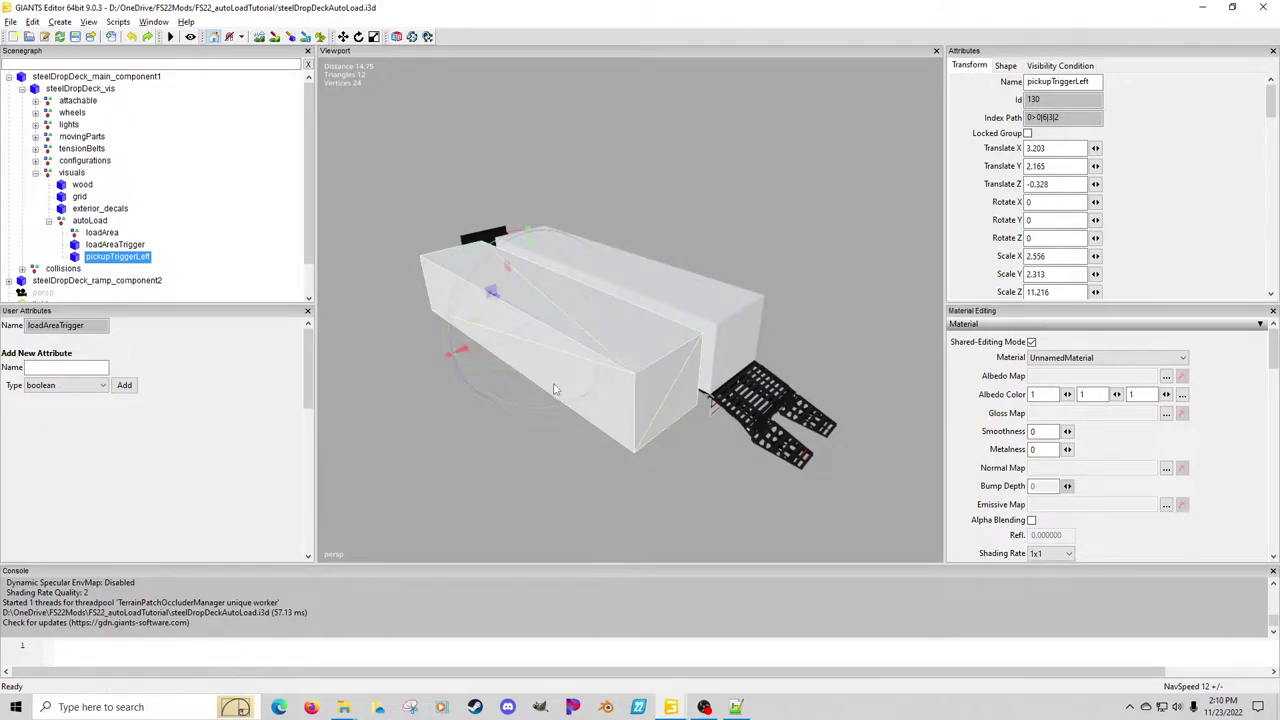
Widen the pickupTriggerLeft box along its X axis to a scale of about 3.873
alt+middle_drag(554, 385, 659, 327)
scroll(546, 386, up, 2)
scroll(571, 380, up, 1)
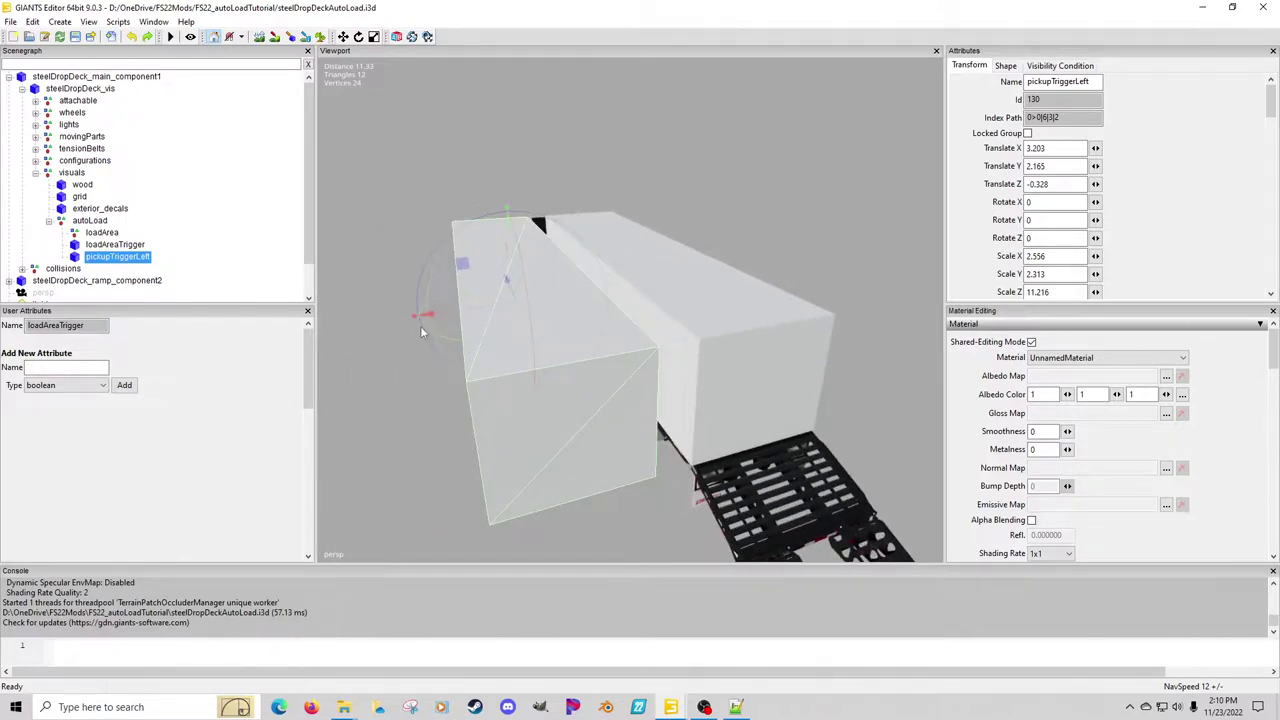
drag(418, 318, 378, 331)
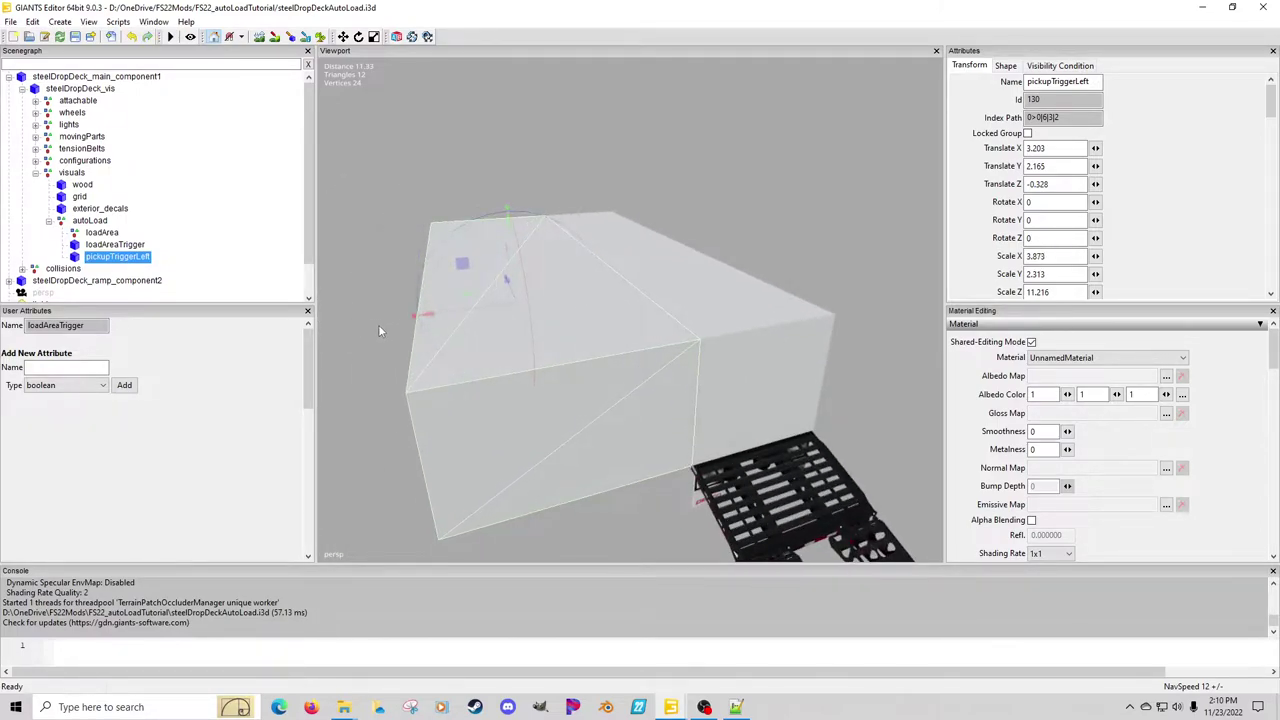
middle_drag(378, 331, 451, 333)
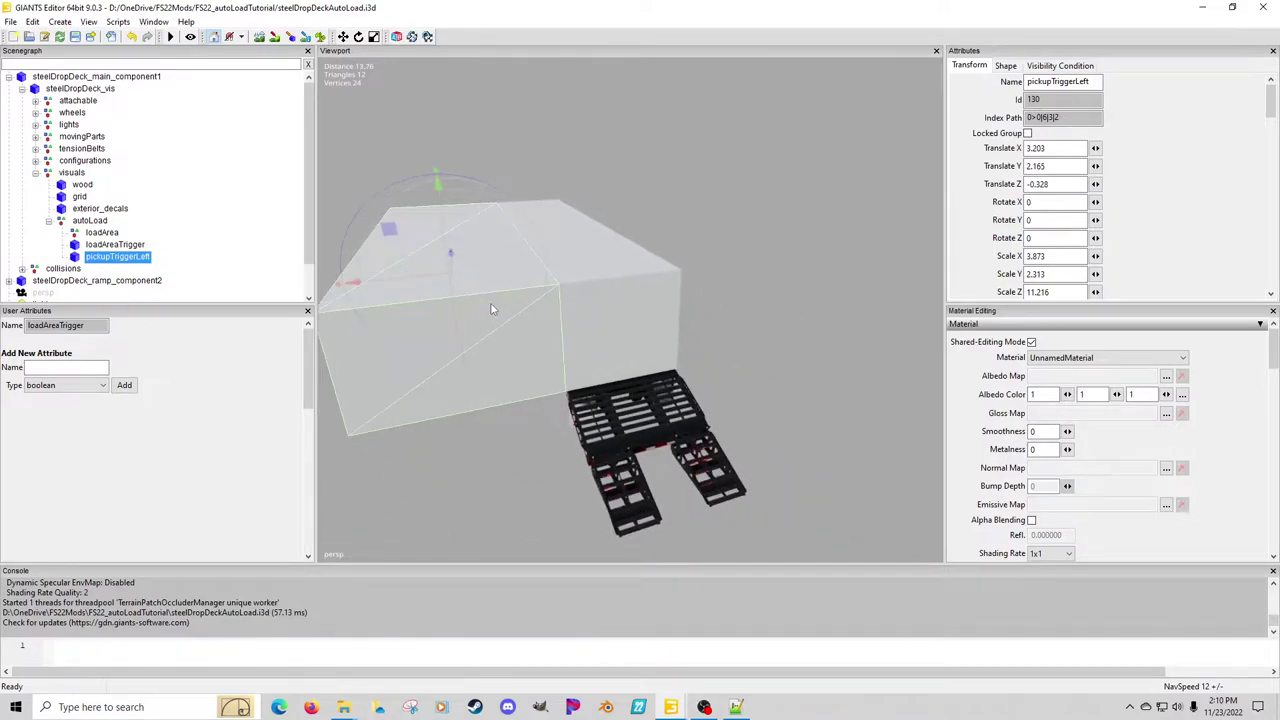
alt+drag(448, 290, 419, 286)
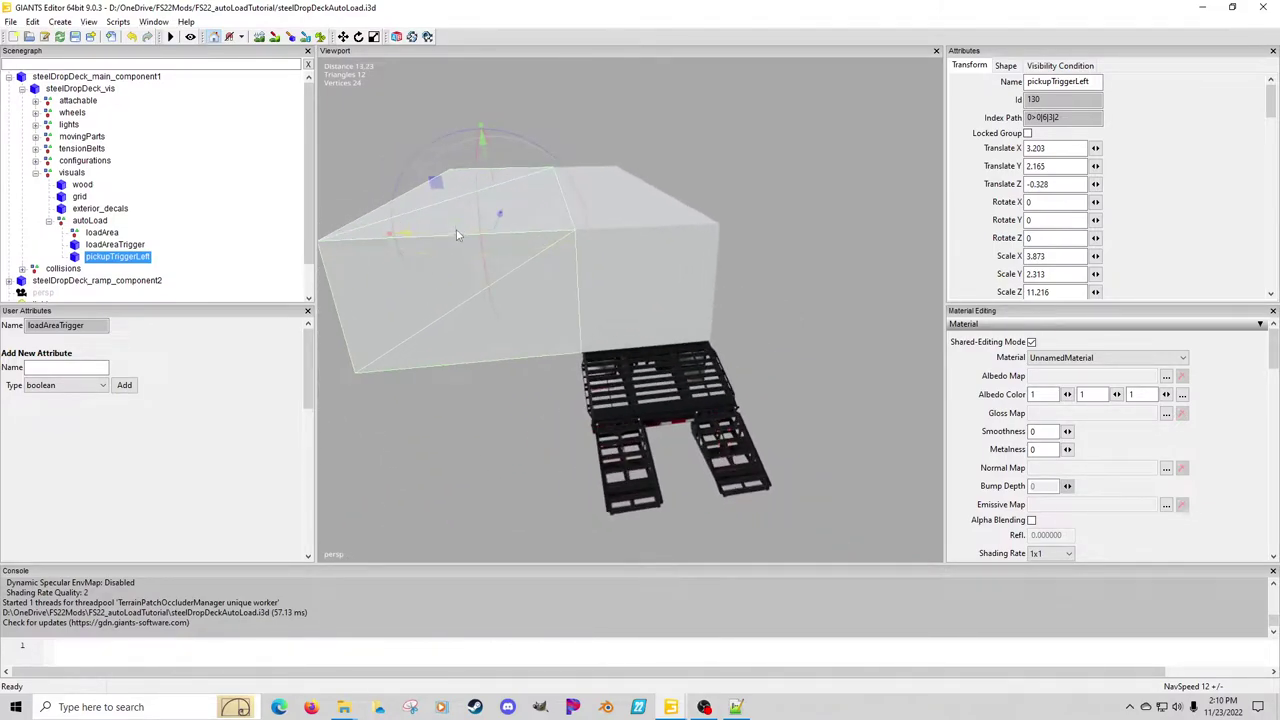
Shift pickupTriggerLeft outward to about 3.4 in Translate X and stretch its height to a Y scale of about 3.35
drag(457, 234, 442, 234)
alt+middle_drag(449, 234, 441, 210)
drag(437, 211, 441, 212)
middle_drag(504, 240, 518, 181)
scroll(587, 188, up, 2)
mouse_move(487, 165)
mouse_down()
mouse_move(480, 114)
mouse_move(490, 185)
mouse_up()
middle_drag(489, 190, 505, 167)
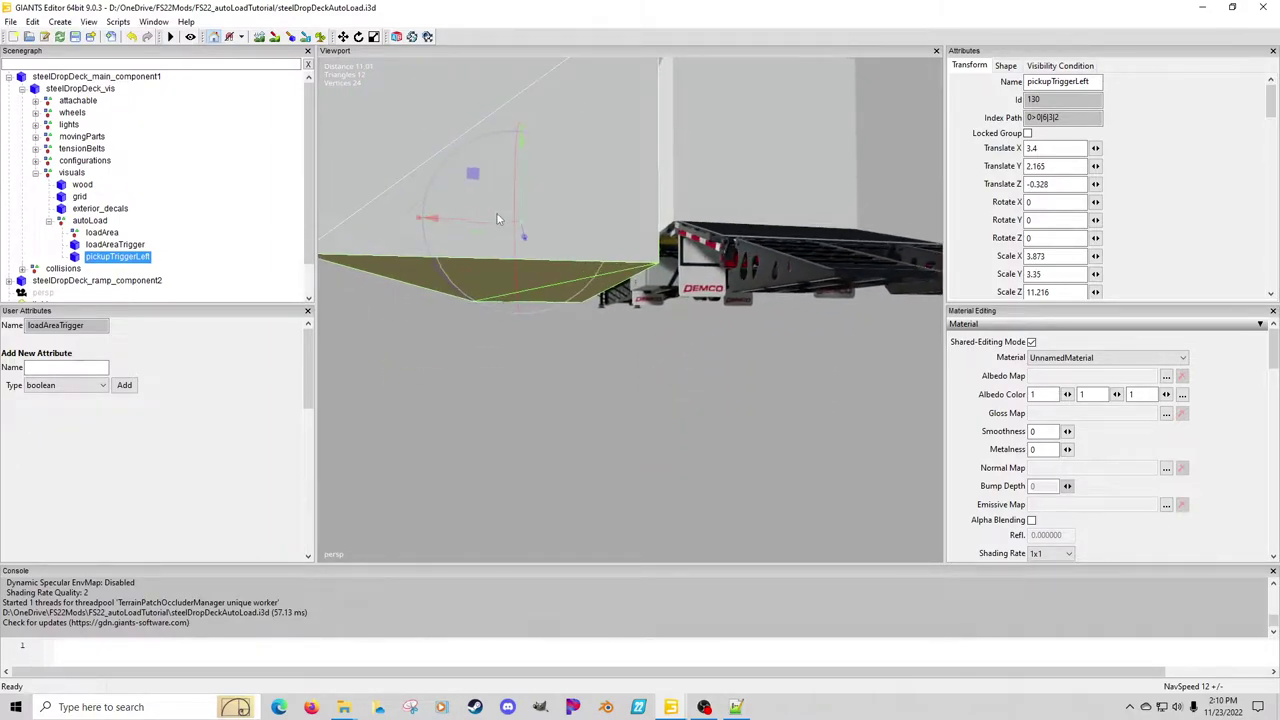
Move pickupTriggerLeft to about 2.163 in Translate X and lower it to about 1.535 in Translate Y
drag(477, 218, 537, 225)
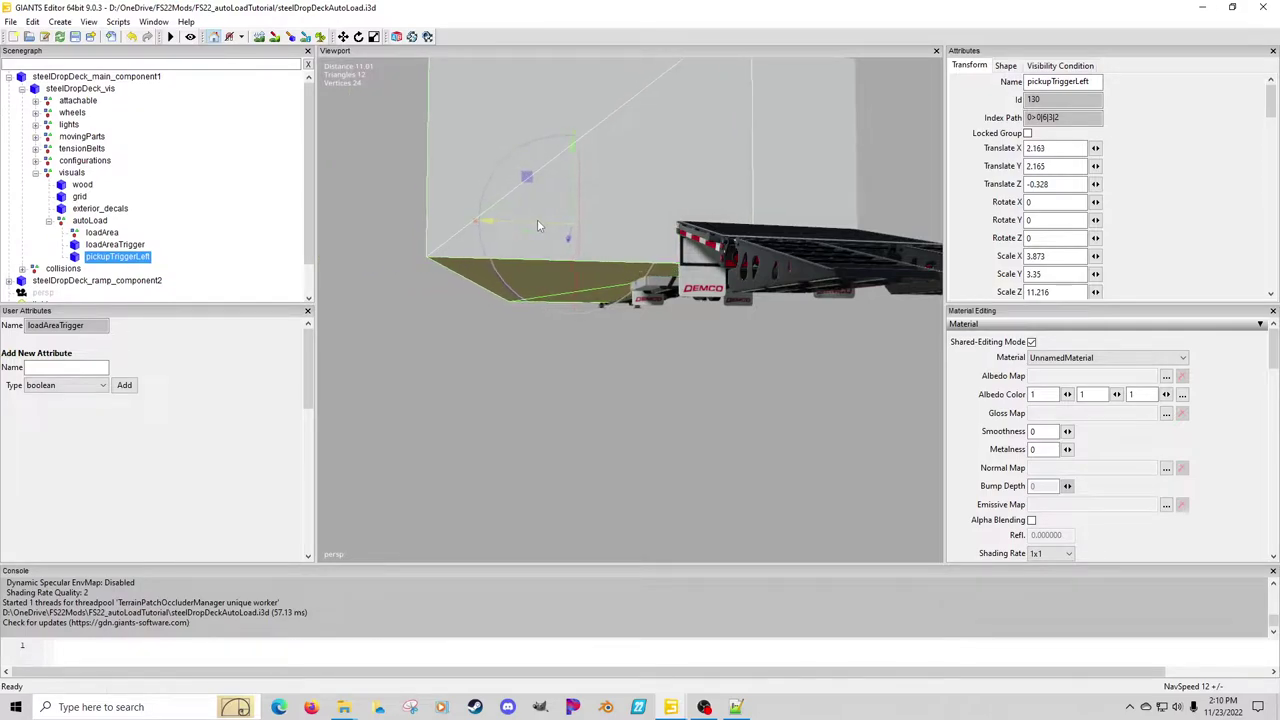
drag(574, 185, 573, 216)
scroll(565, 226, down, 4)
alt+middle_drag(563, 230, 562, 256)
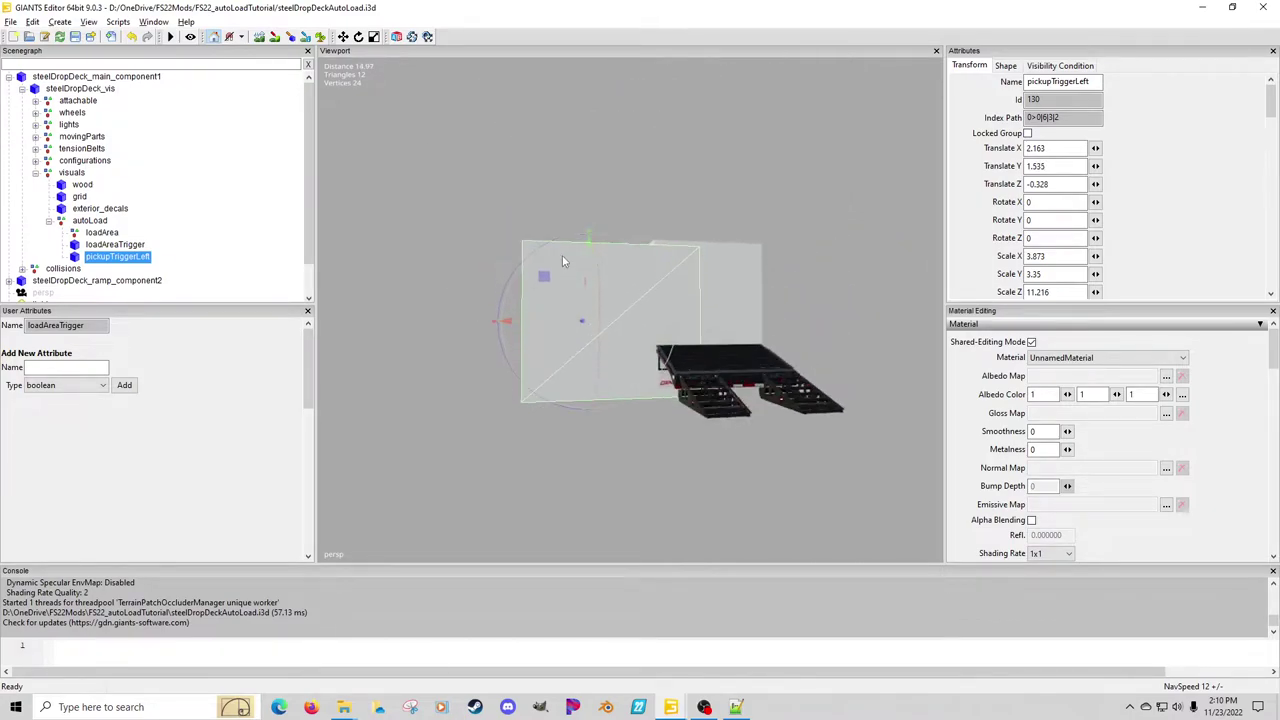
Move pickupTriggerLeft back outward beside the load area box to about 3.472 in Translate X
middle_drag(647, 245, 664, 296)
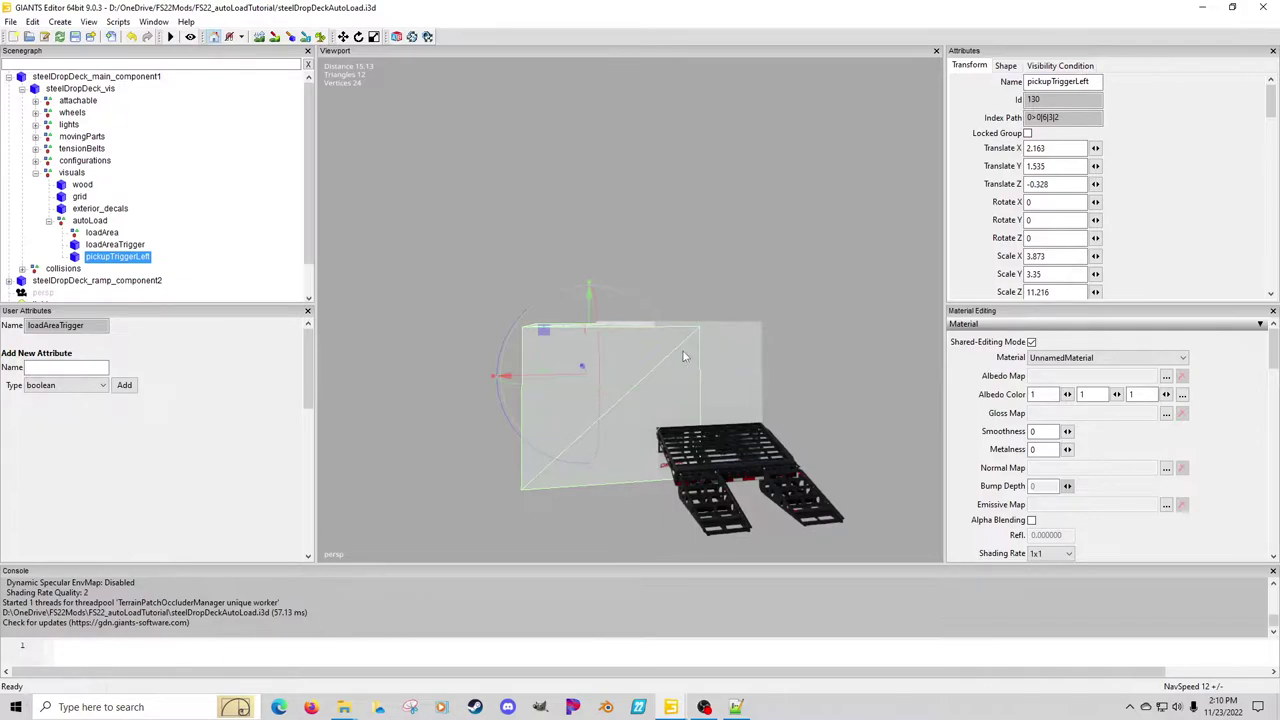
middle_drag(683, 356, 681, 410)
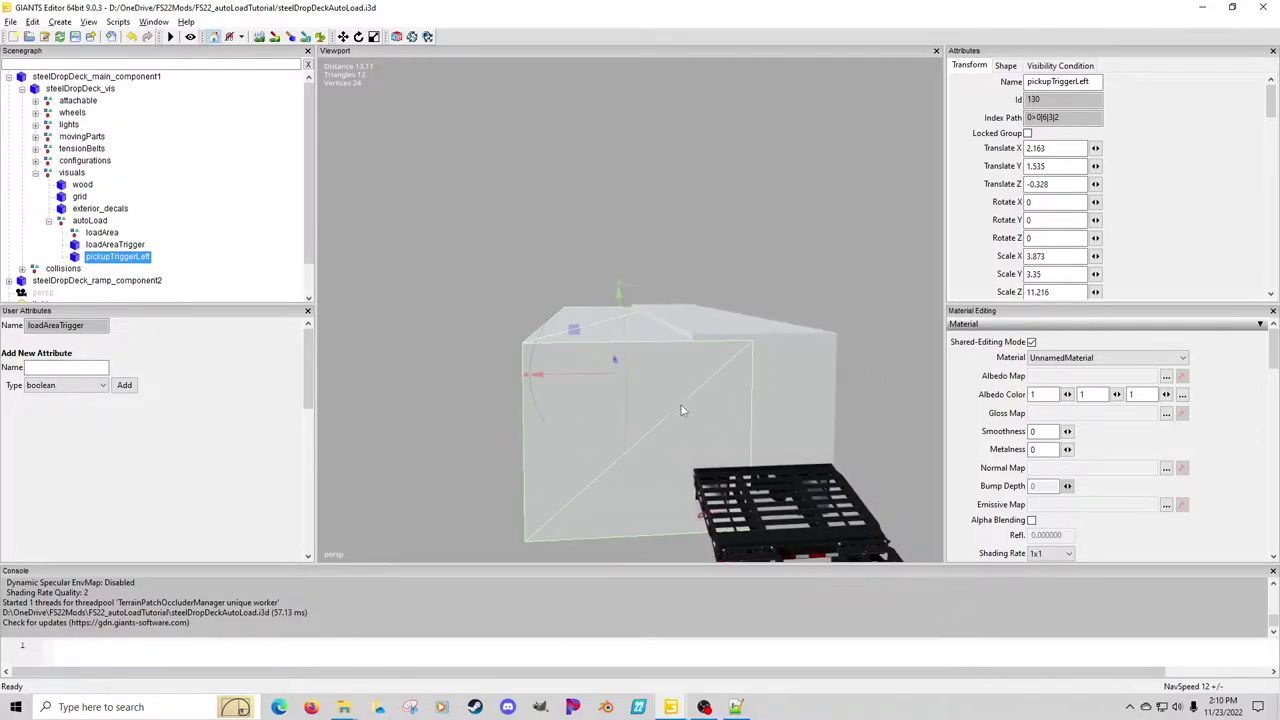
mouse_move(606, 380)
mouse_down()
mouse_move(529, 377)
mouse_move(586, 393)
mouse_up()
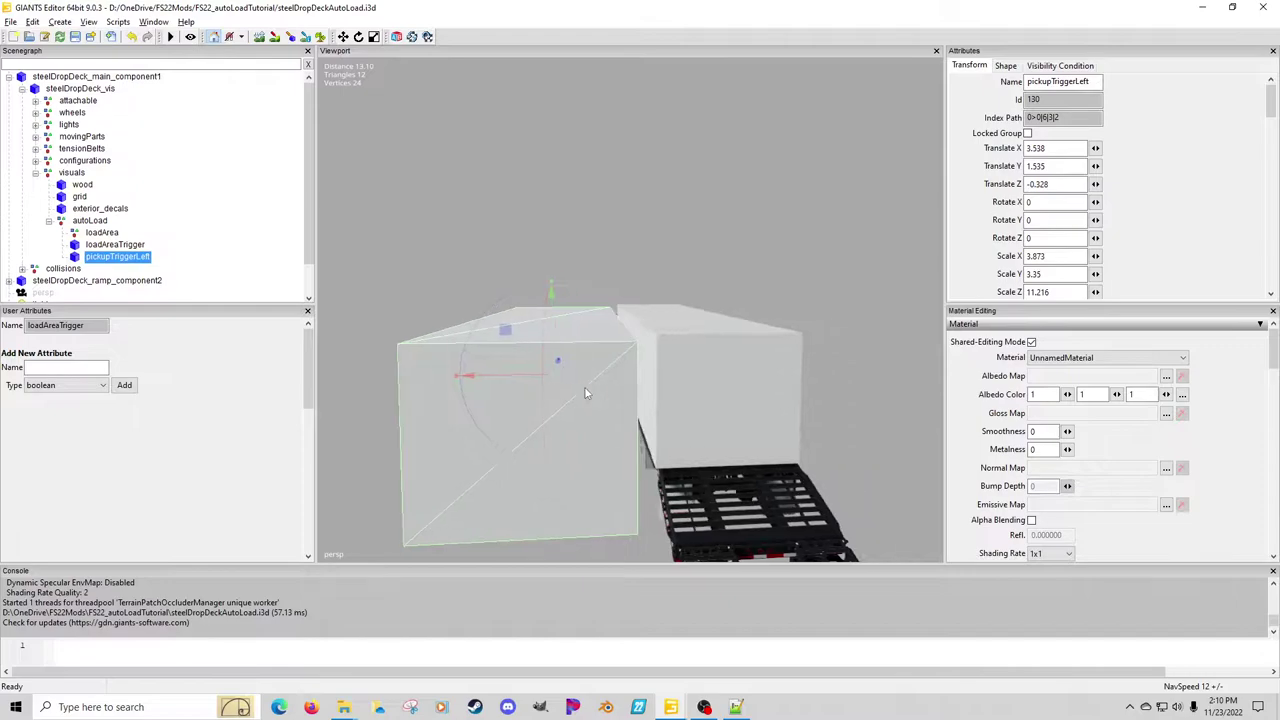
alt+middle_drag(586, 393, 577, 387)
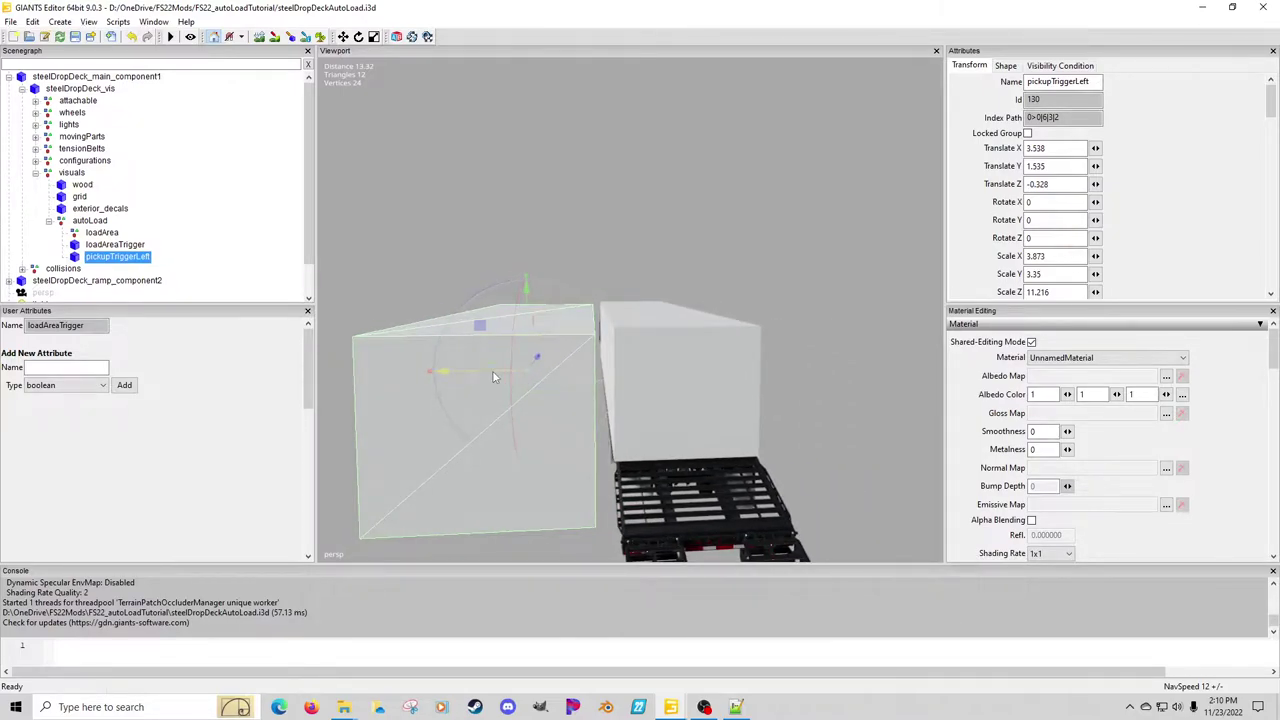
drag(492, 371, 496, 371)
scroll(571, 384, down, 2)
alt+drag(571, 384, 617, 421)
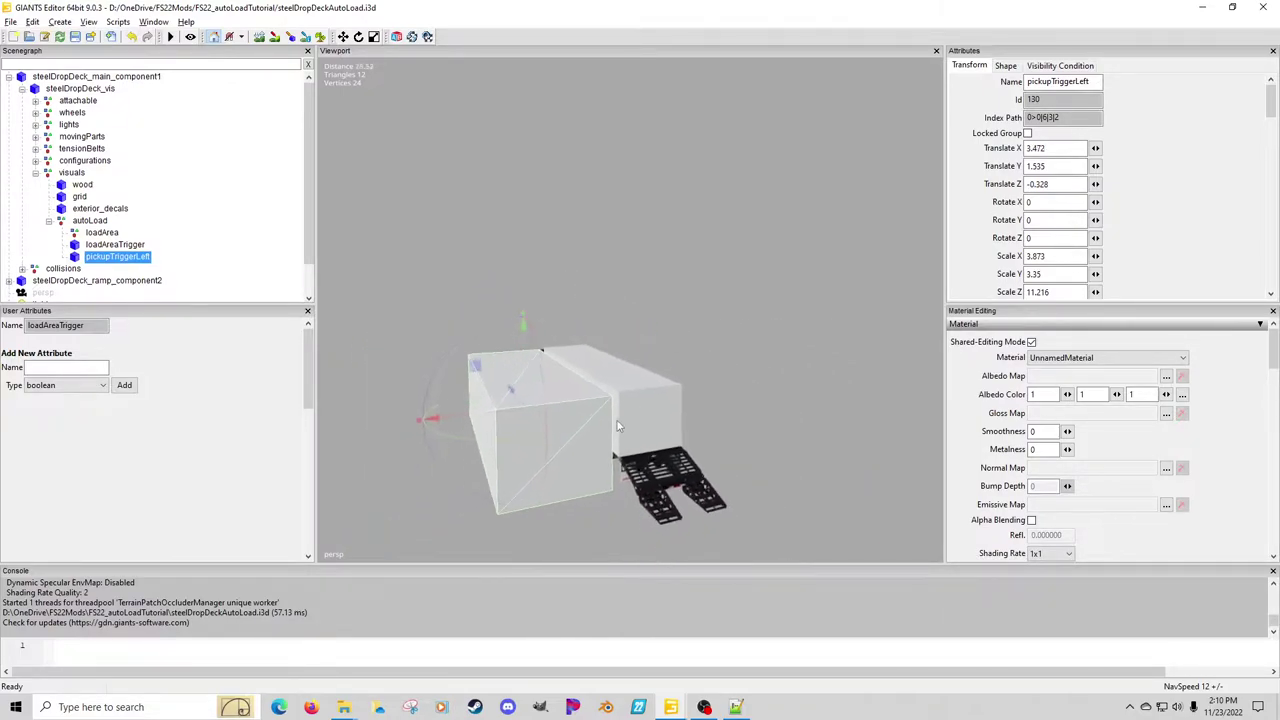
alt+middle_drag(617, 421, 672, 468)
Duplicate pickupTriggerLeft and rename the copy pickupTriggerRight, using the node name copied from steelDropDeck.xml in Notepad++
click(233, 262)
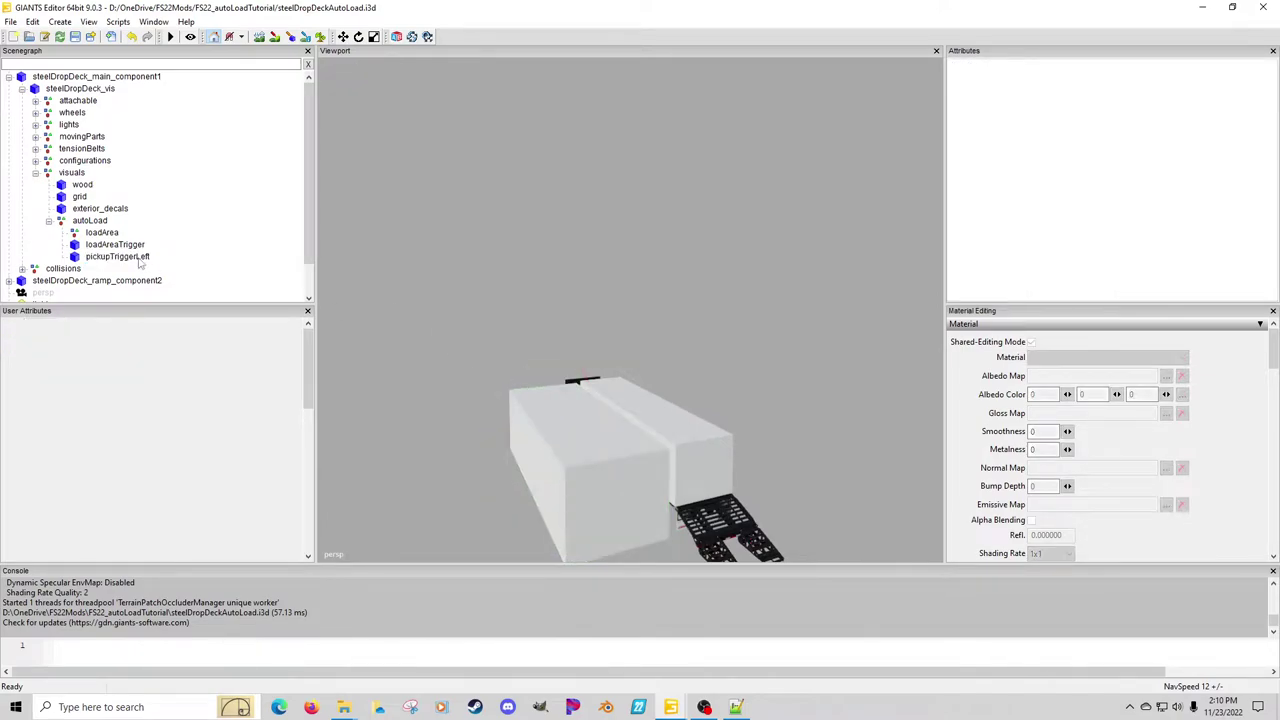
click(167, 257)
key(ctrl+d)
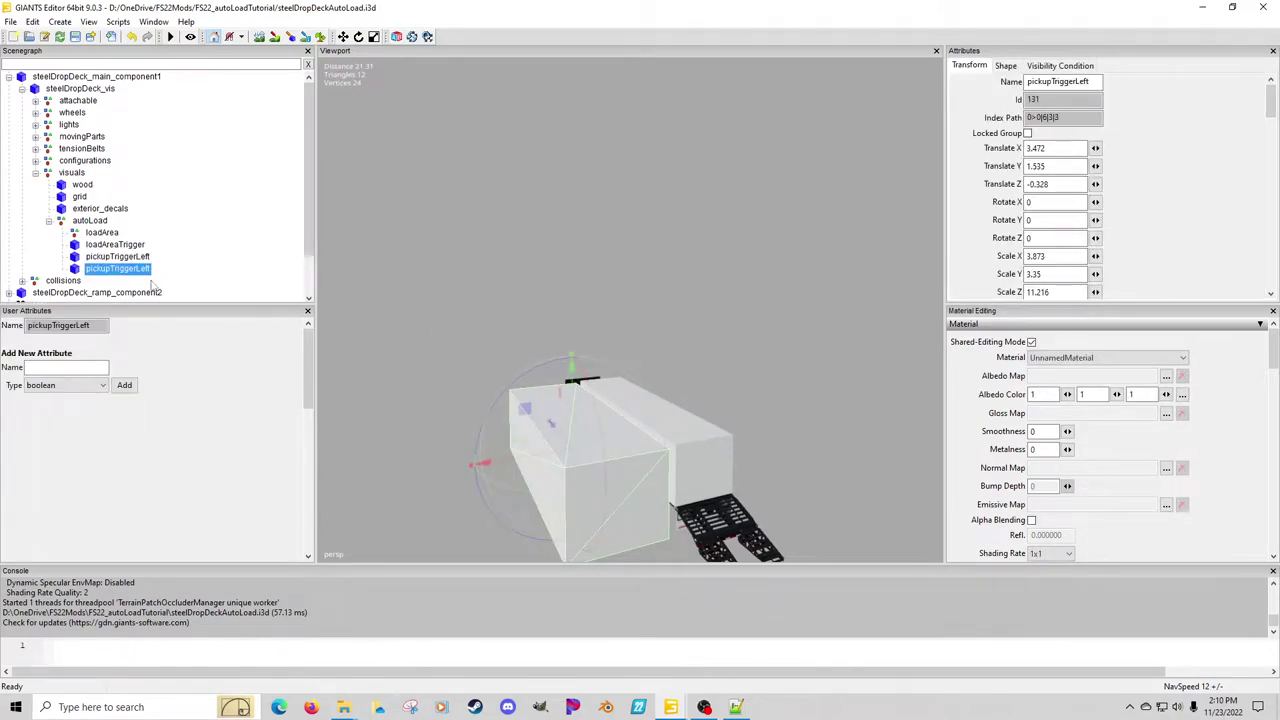
click(736, 707)
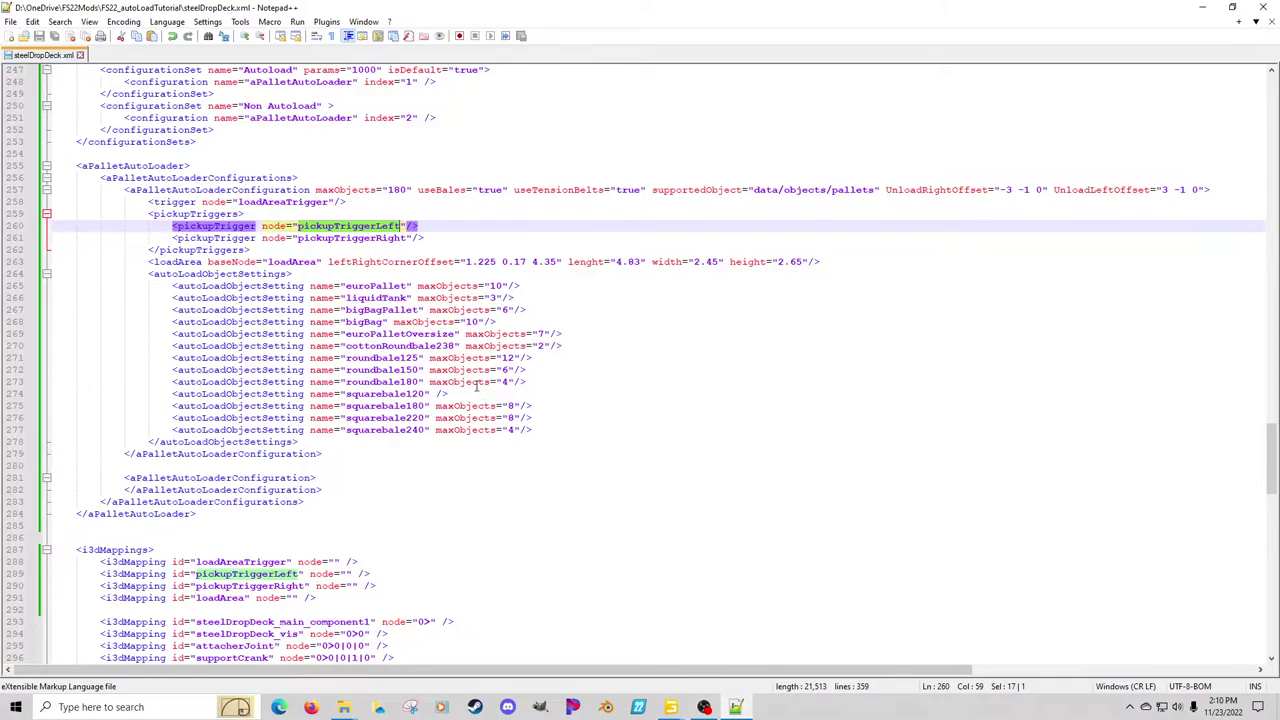
double_click(363, 240)
key(ctrl+c)
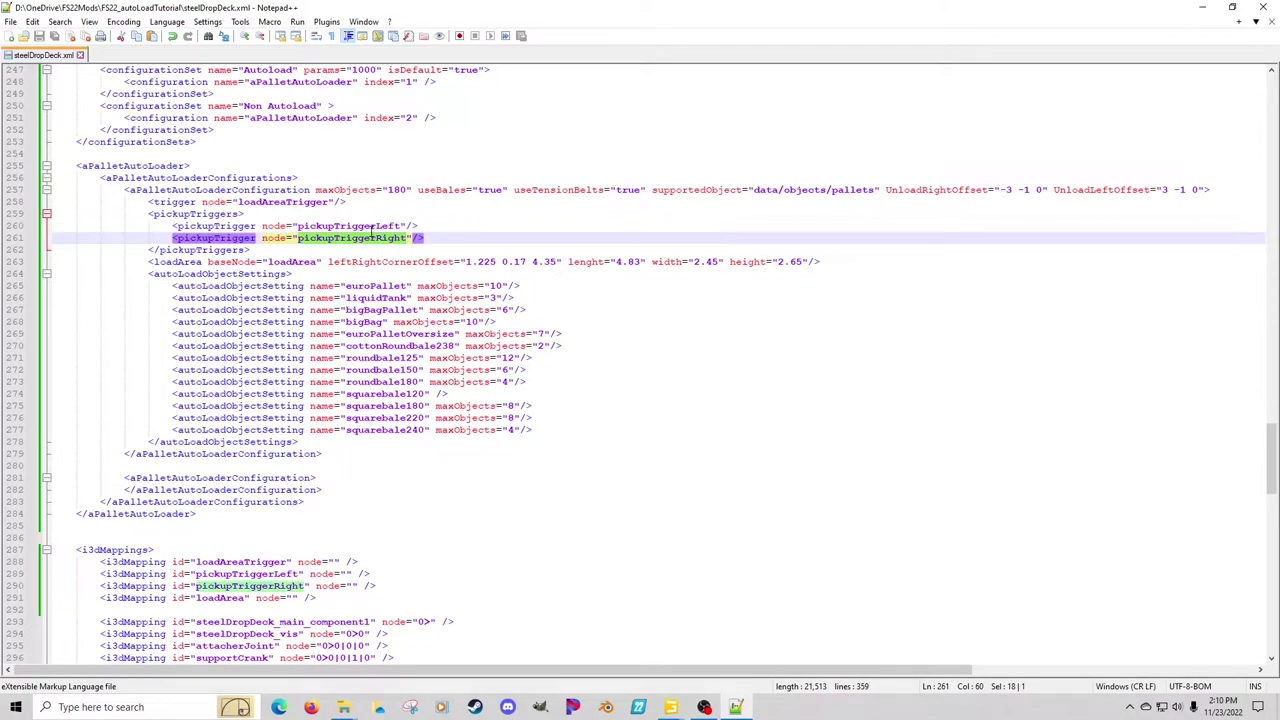
mouse_move(671, 707)
click(600, 640)
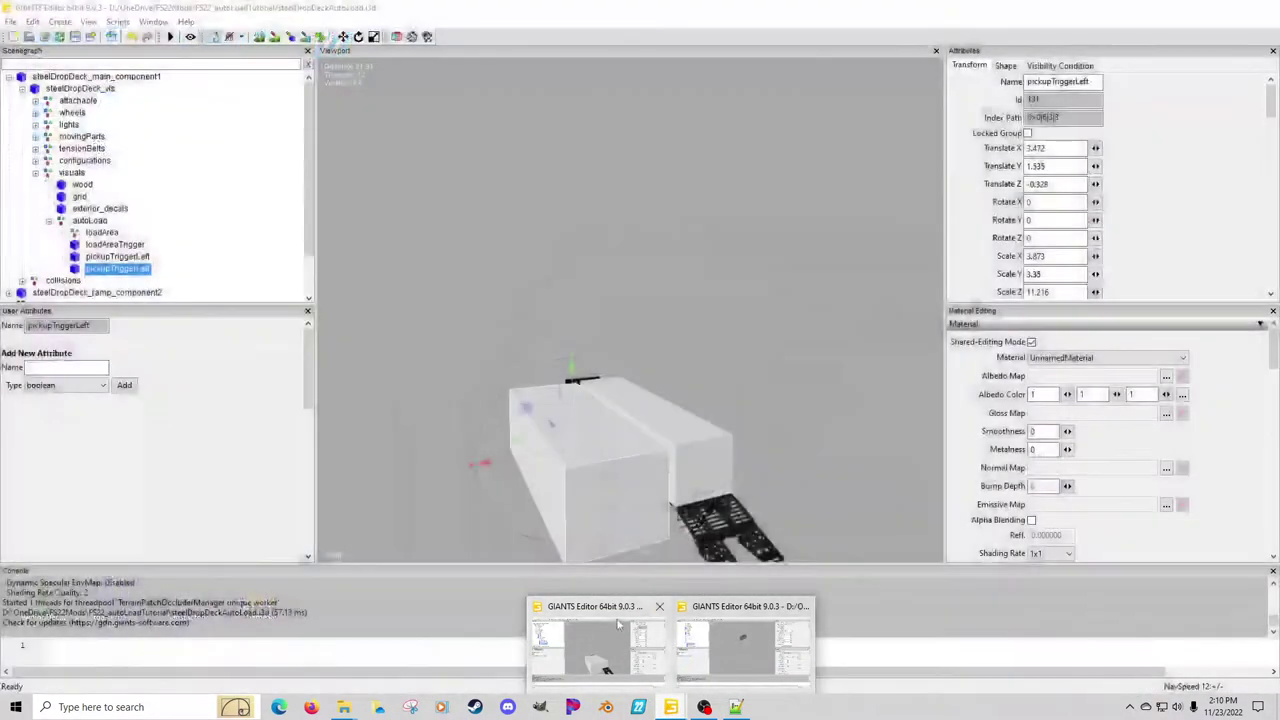
double_click(130, 269)
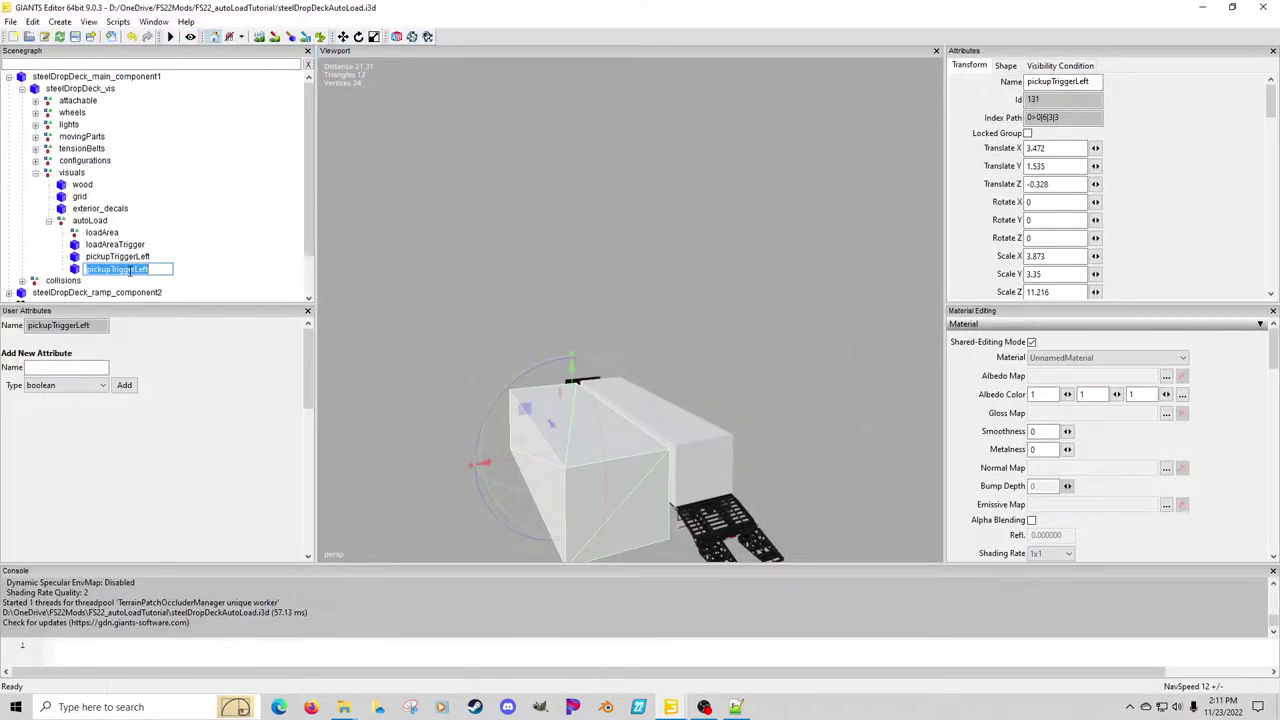
key(ctrl+v)
key(Return)
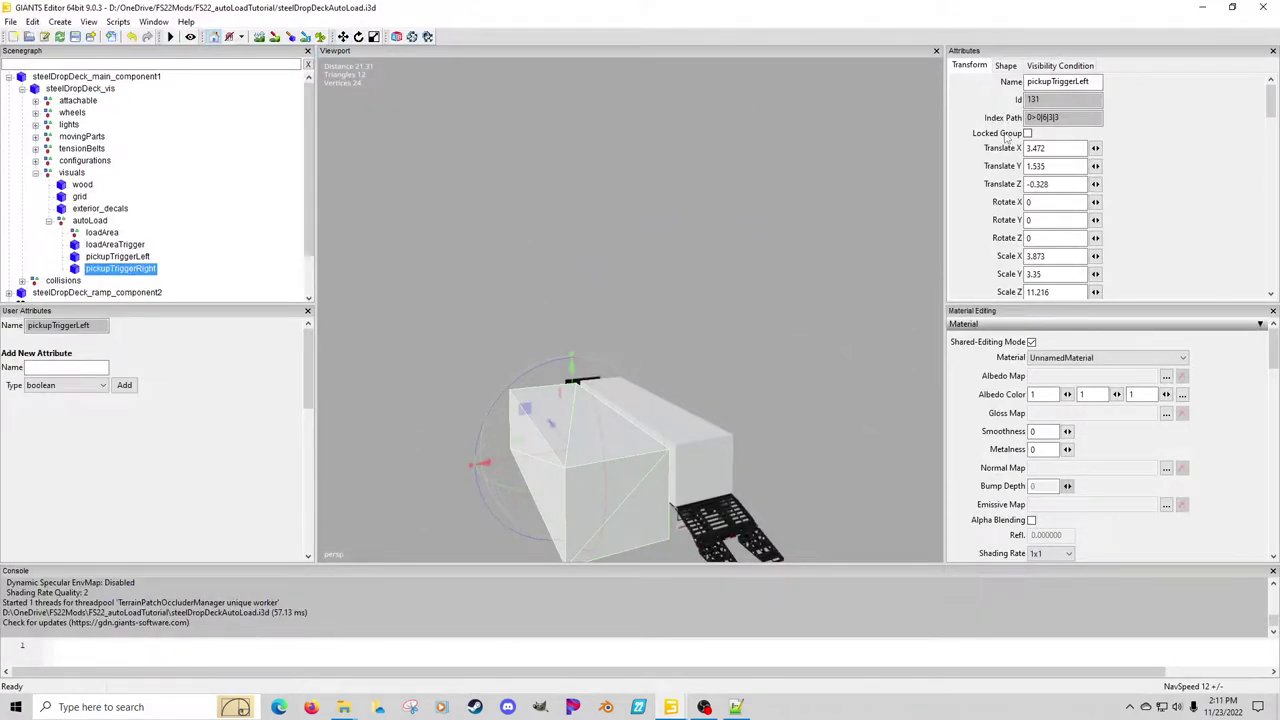
Mirror pickupTriggerRight to the opposite side of the trailer by setting its Translate X to -3.472
click(1028, 148)
text(-)
key(Return)
alt+drag(635, 367, 553, 343)
middle_drag(553, 347, 565, 390)
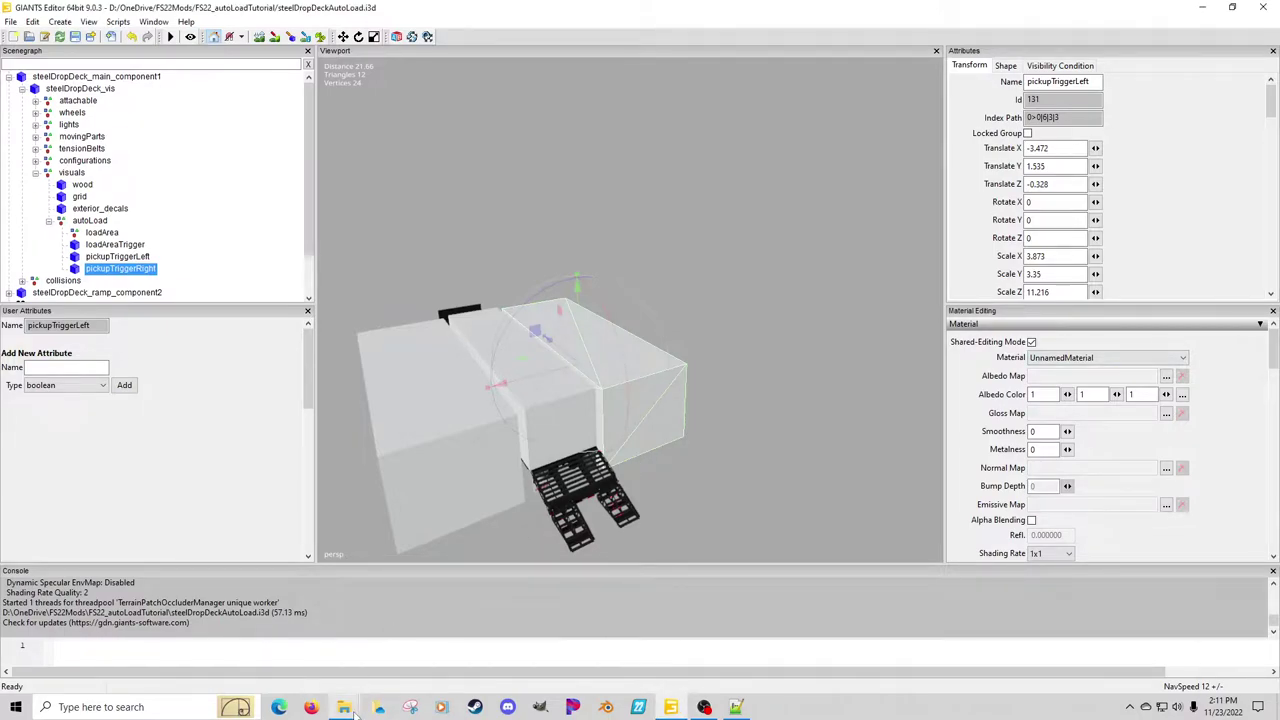
Open sek802.xml from the FS22_strautmannSEK802_palletLoad folder in Notepad++ and go to its aPalletAutoLoader configurations
mouse_move(345, 705)
click(405, 602)
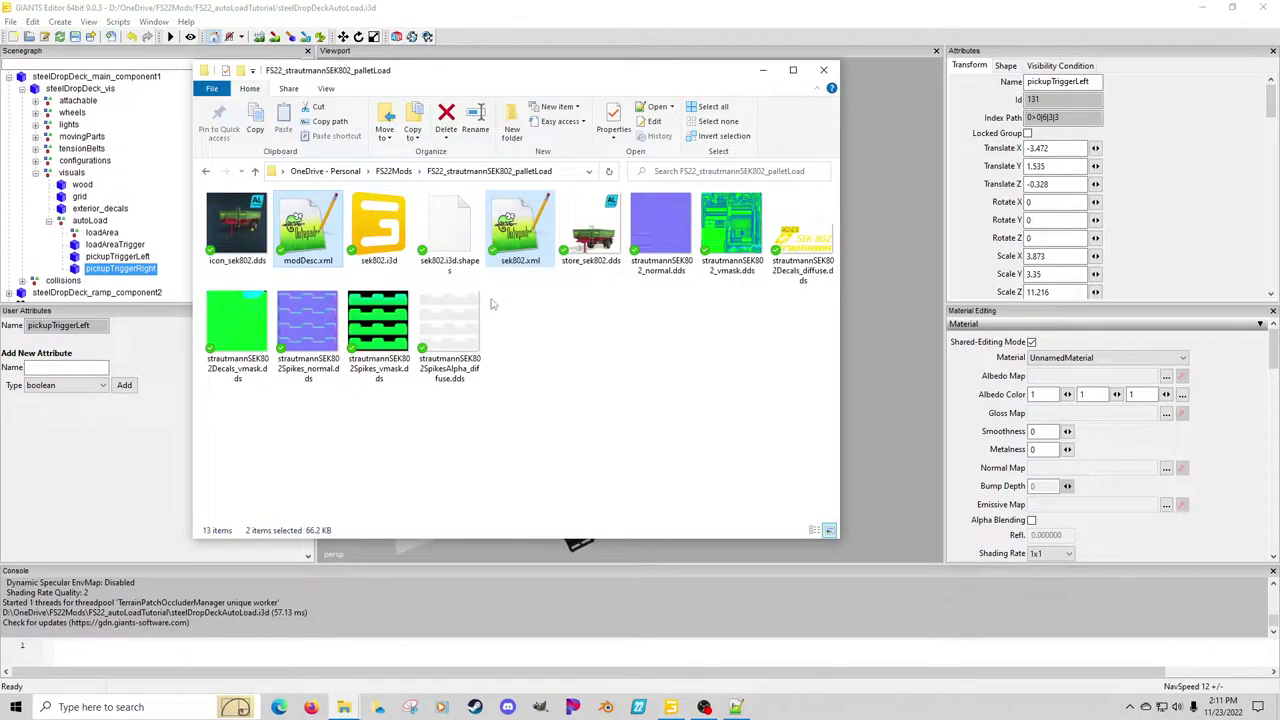
click(581, 331)
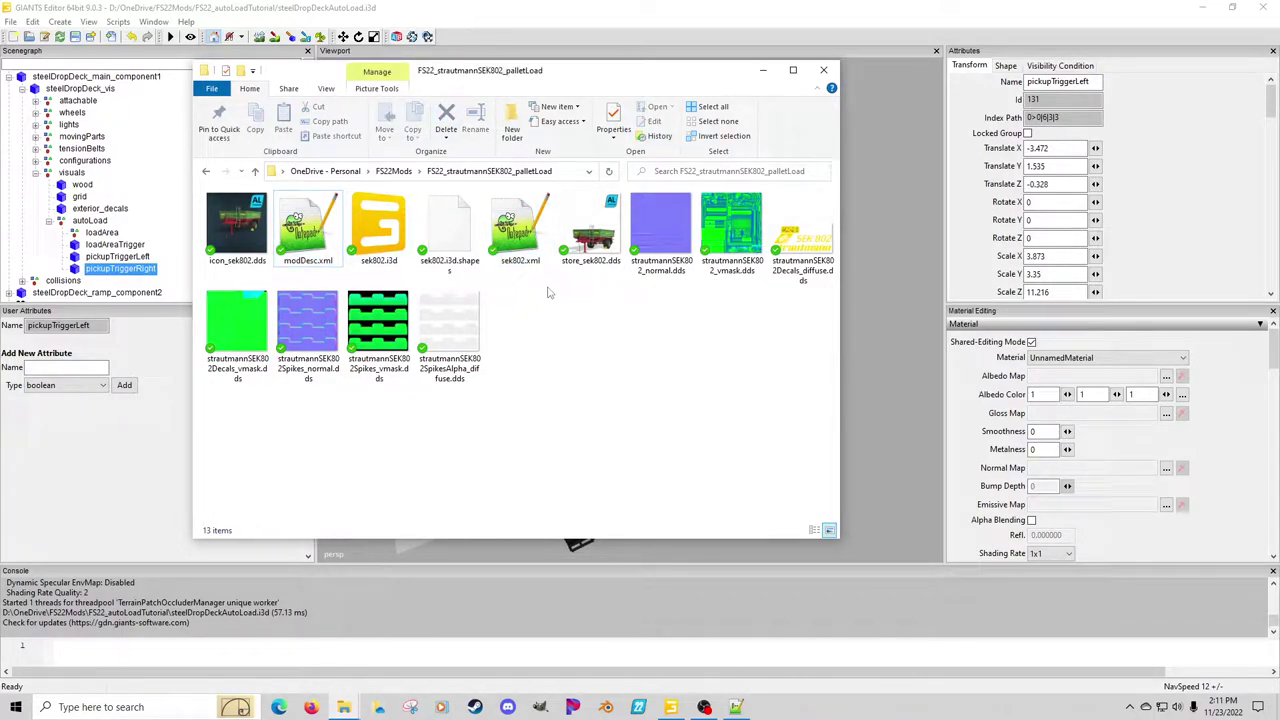
double_click(520, 228)
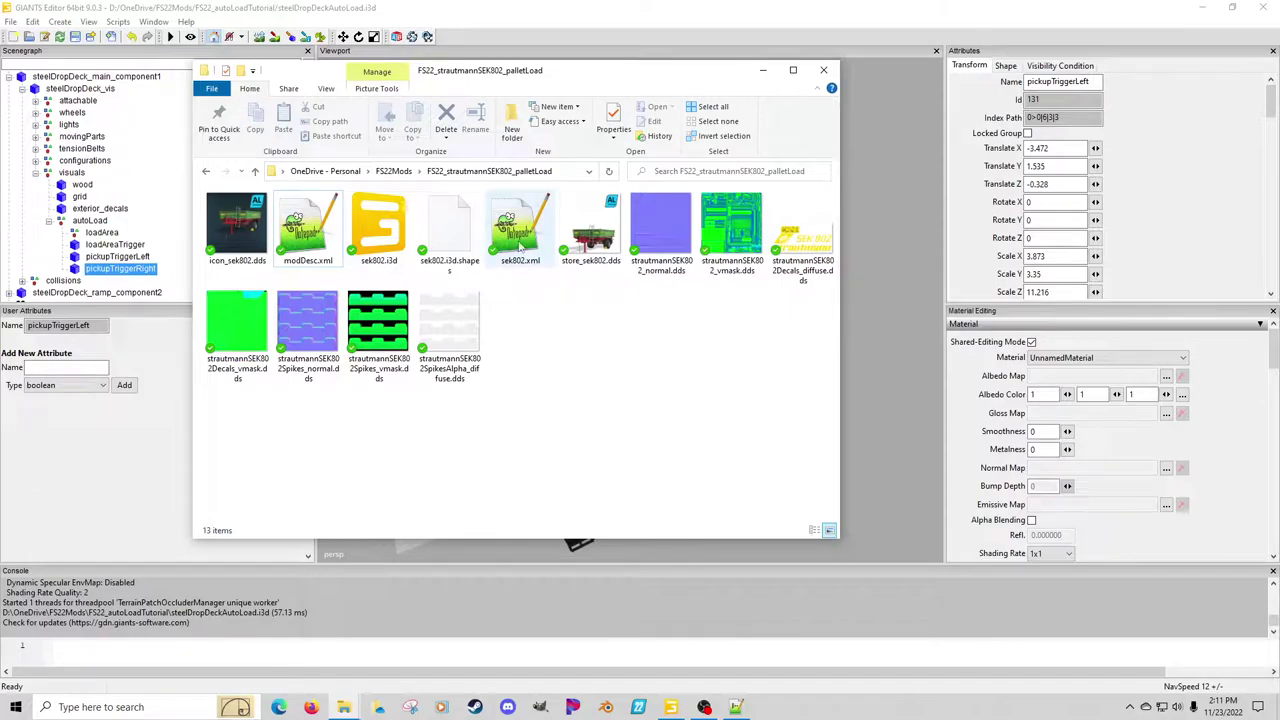
scroll(468, 357, down, 4)
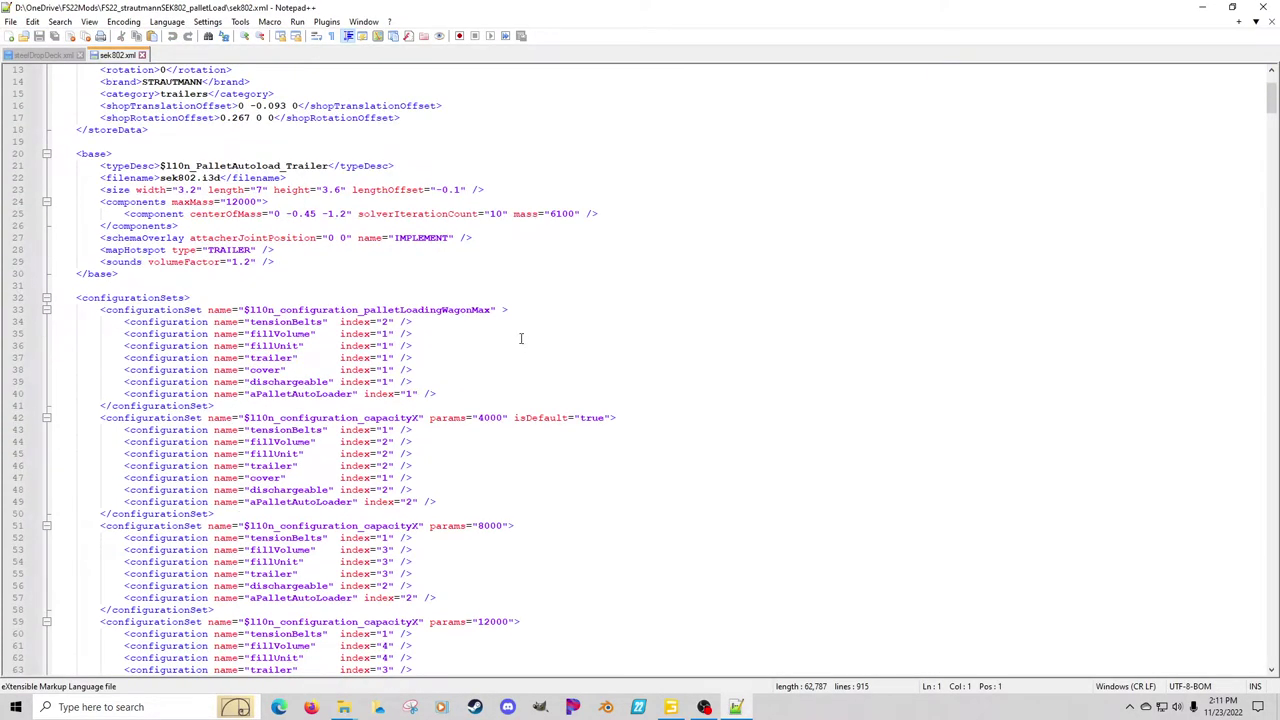
scroll(520, 338, down, 15)
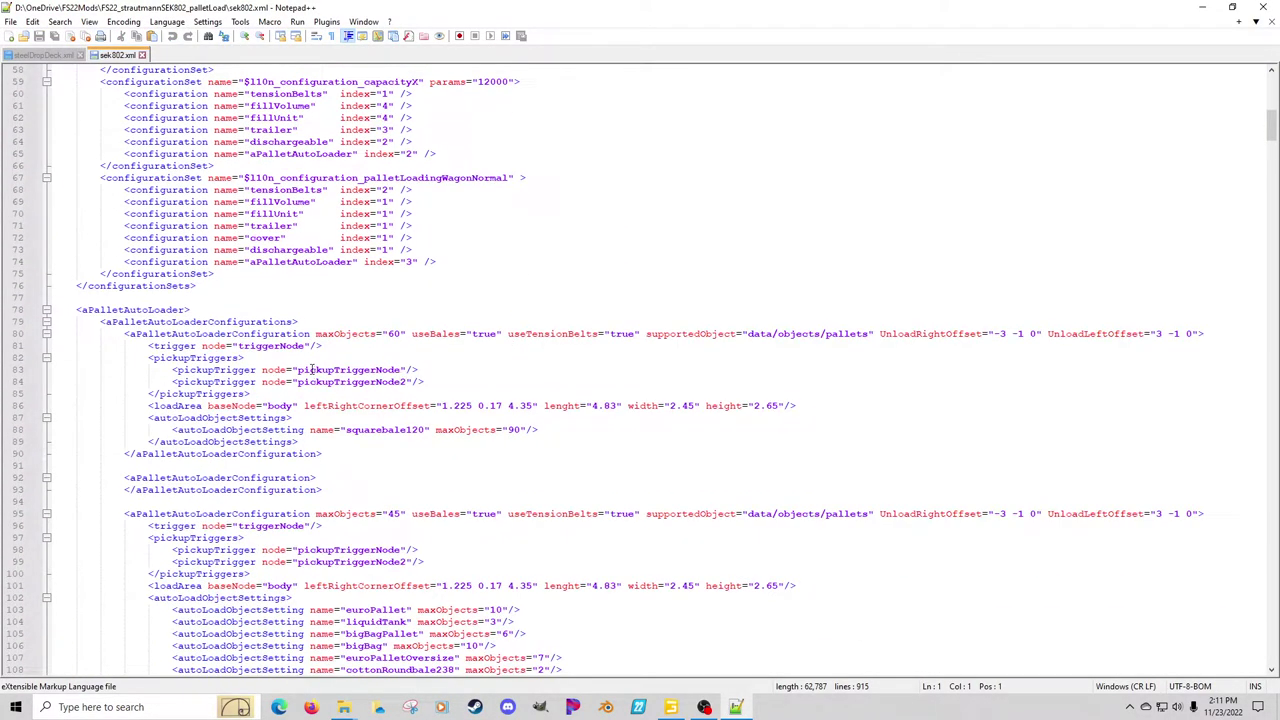
Search sek802.xml for triggerNode until reaching its entry in the i3dMappings
double_click(272, 346)
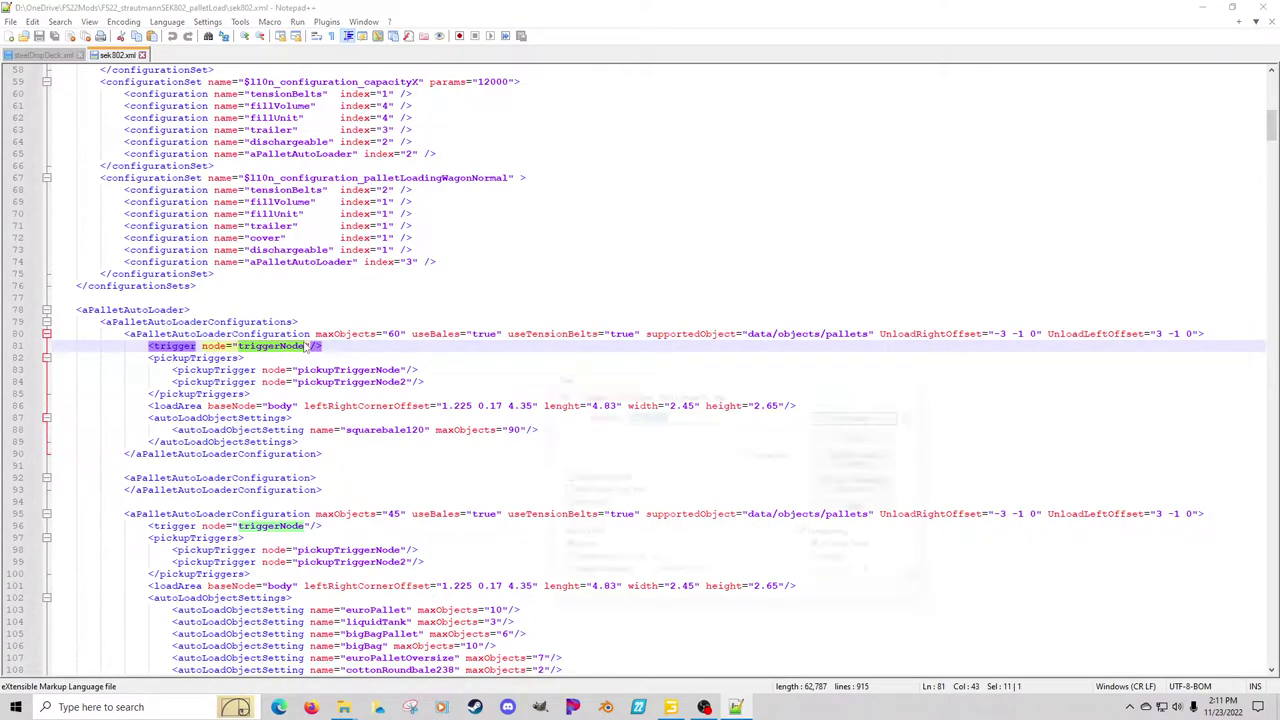
key(ctrl+f)
click(843, 419)
click(858, 417)
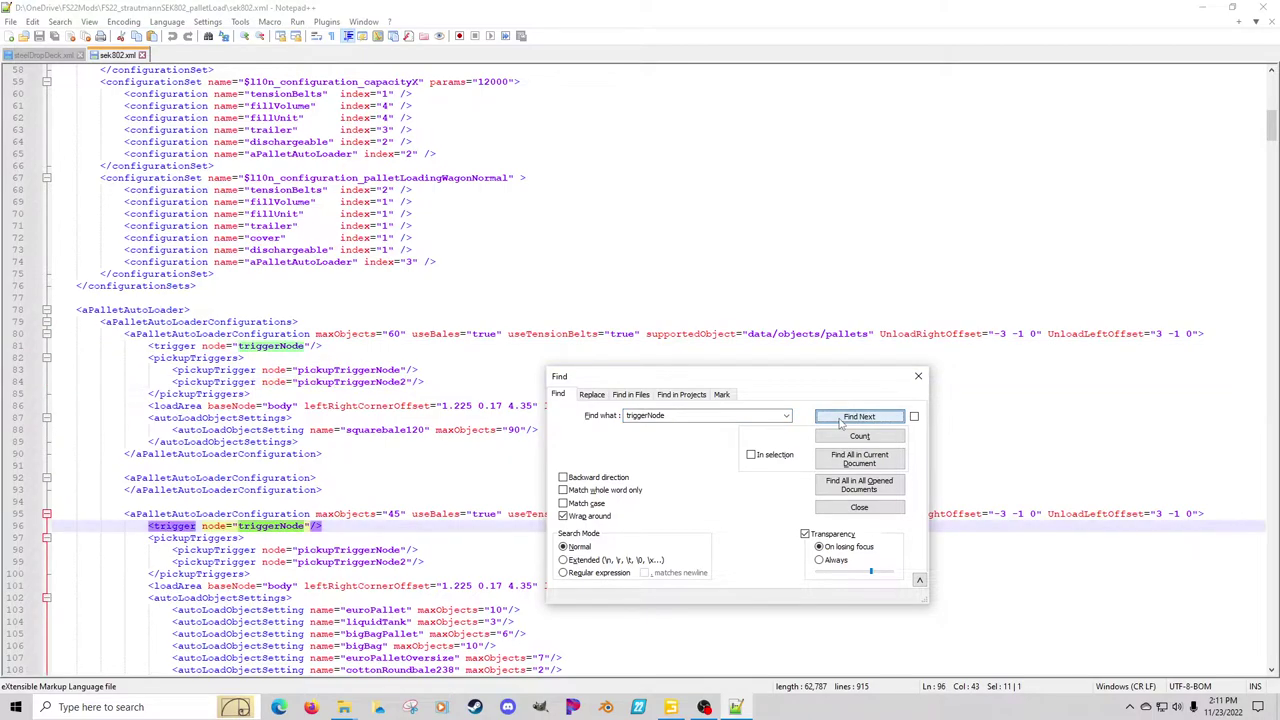
click(858, 417)
click(858, 417)
click(858, 417)
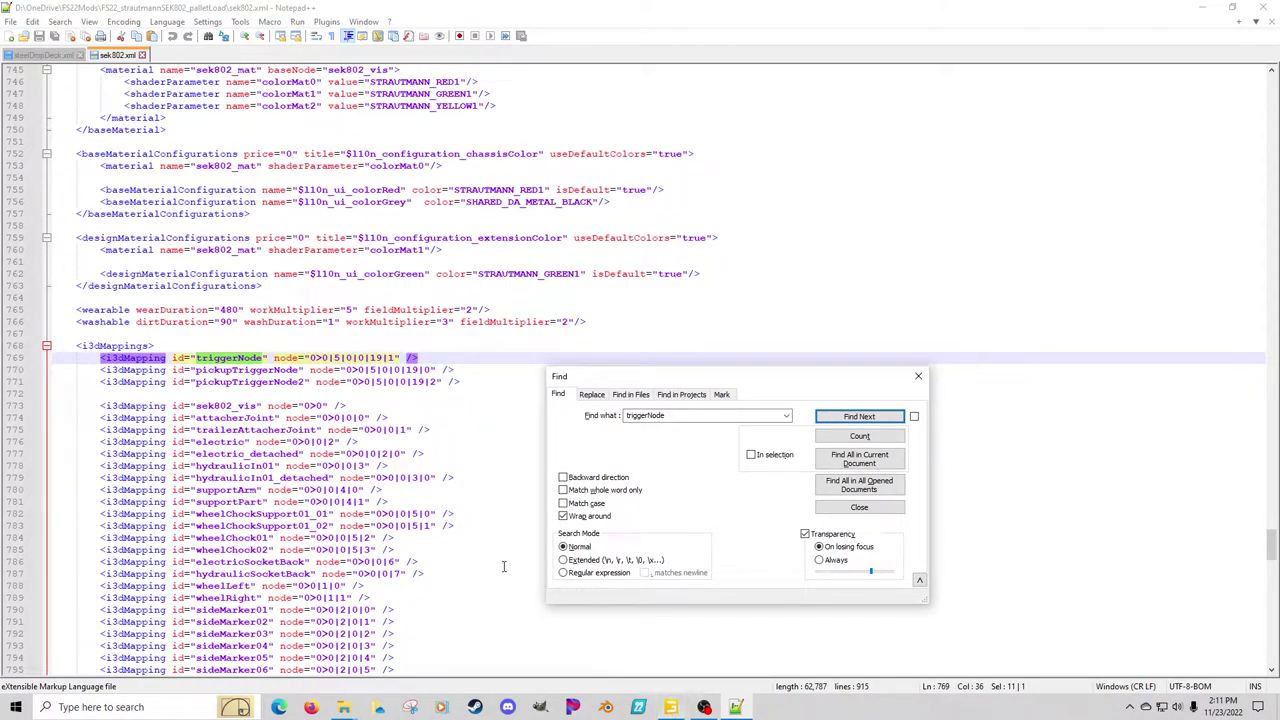
Open sek802.i3d from the FS22_strautmannSEK802_palletLoad folder in GIANTS Editor and close the folder window
mouse_move(350, 707)
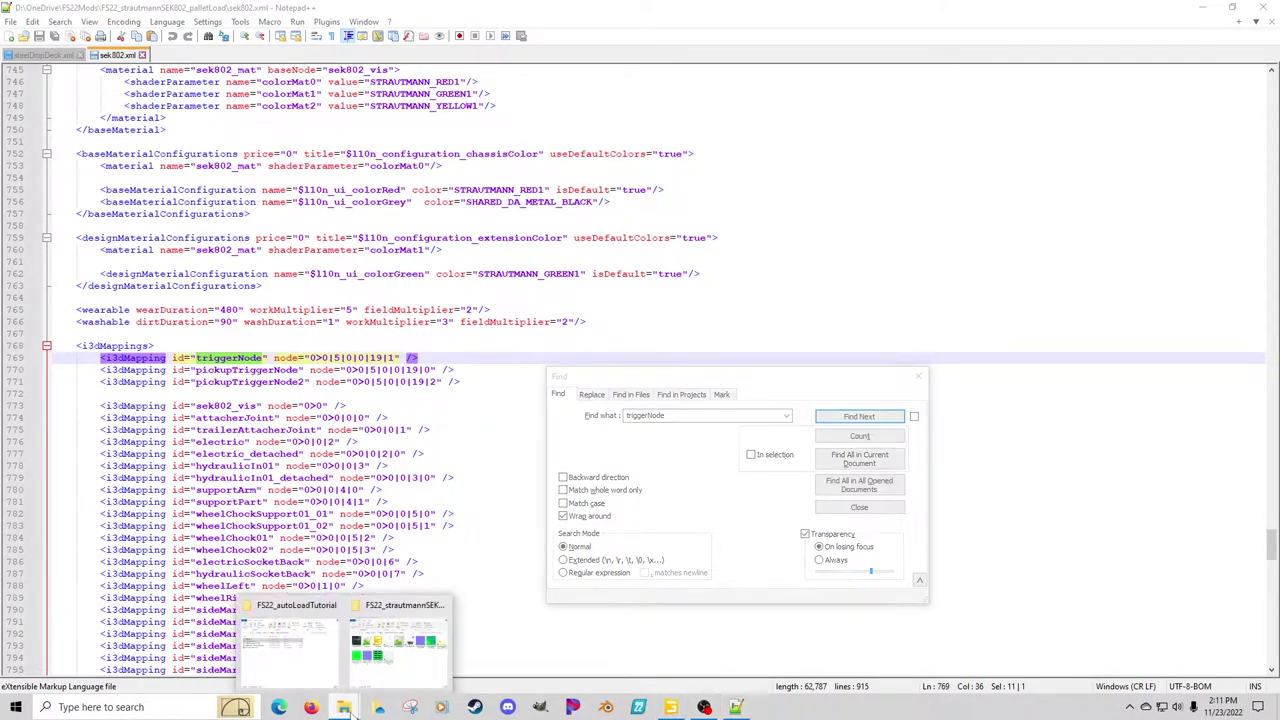
click(400, 647)
click(375, 242)
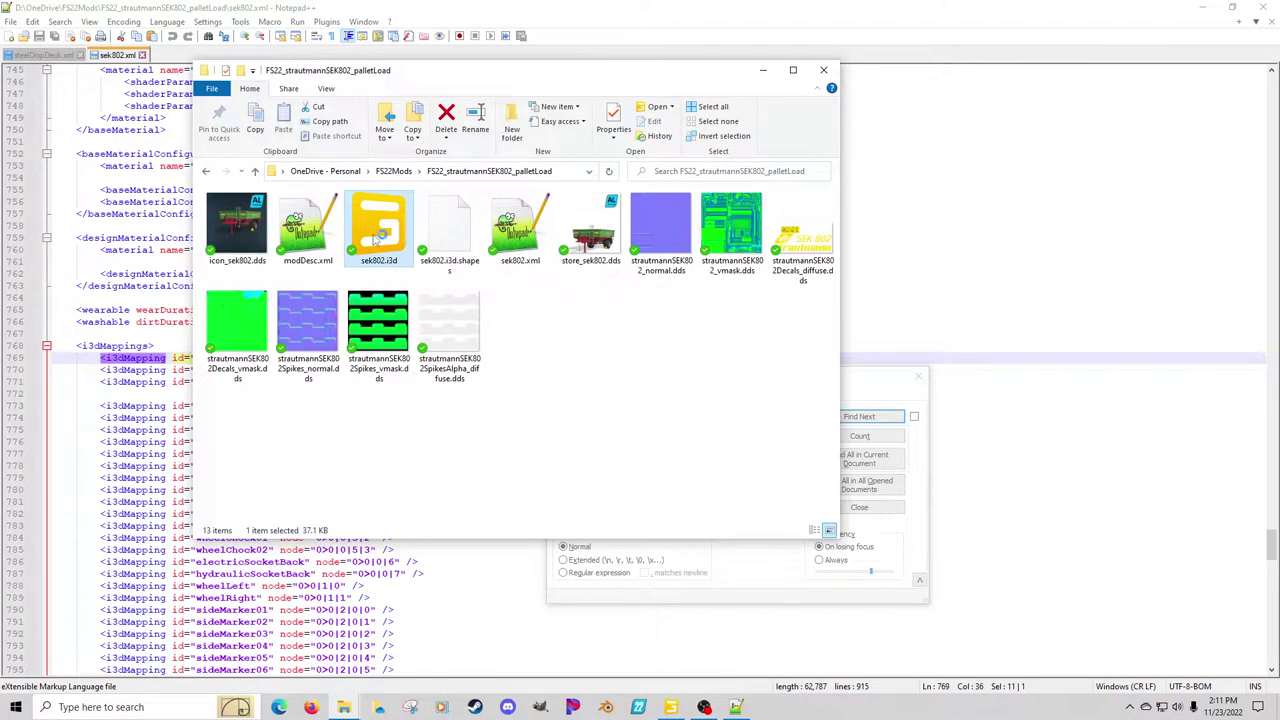
double_click(375, 238)
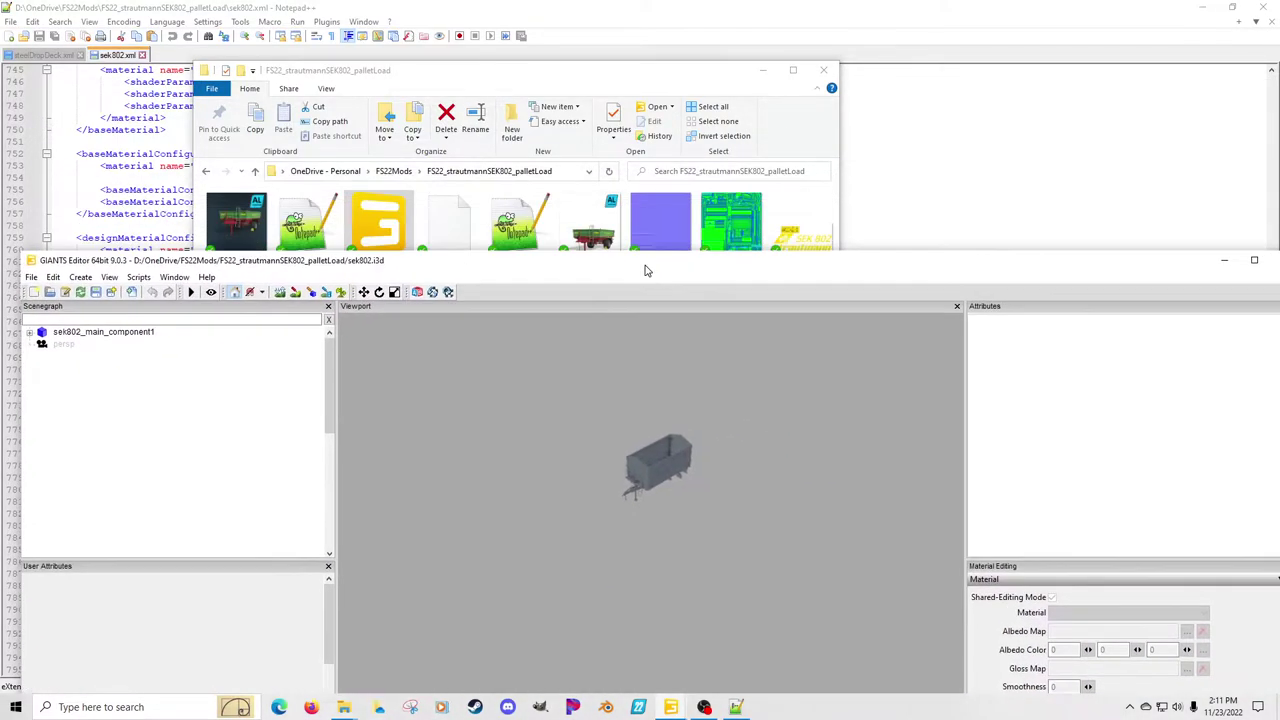
click(823, 70)
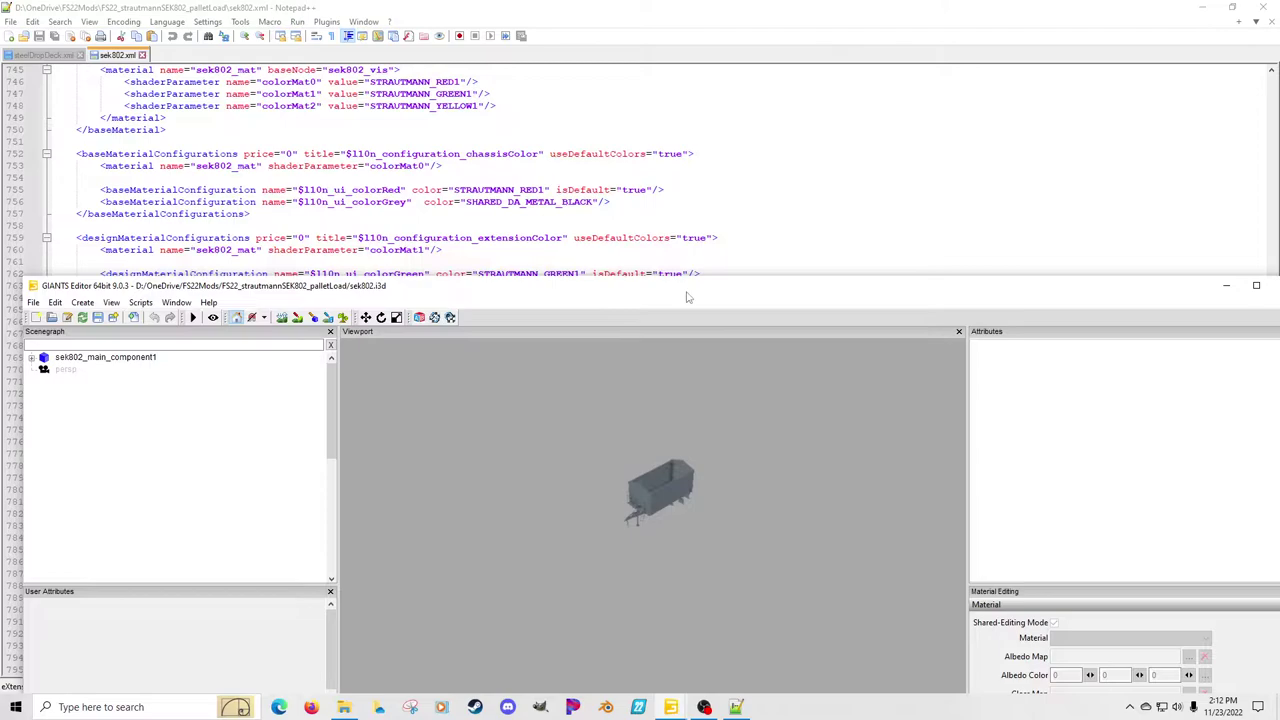
Move and narrow the sek802.i3d editor window so the triggerNode mapping in sek802.xml stays readable above it
drag(688, 288, 673, 376)
scroll(658, 264, down, 6)
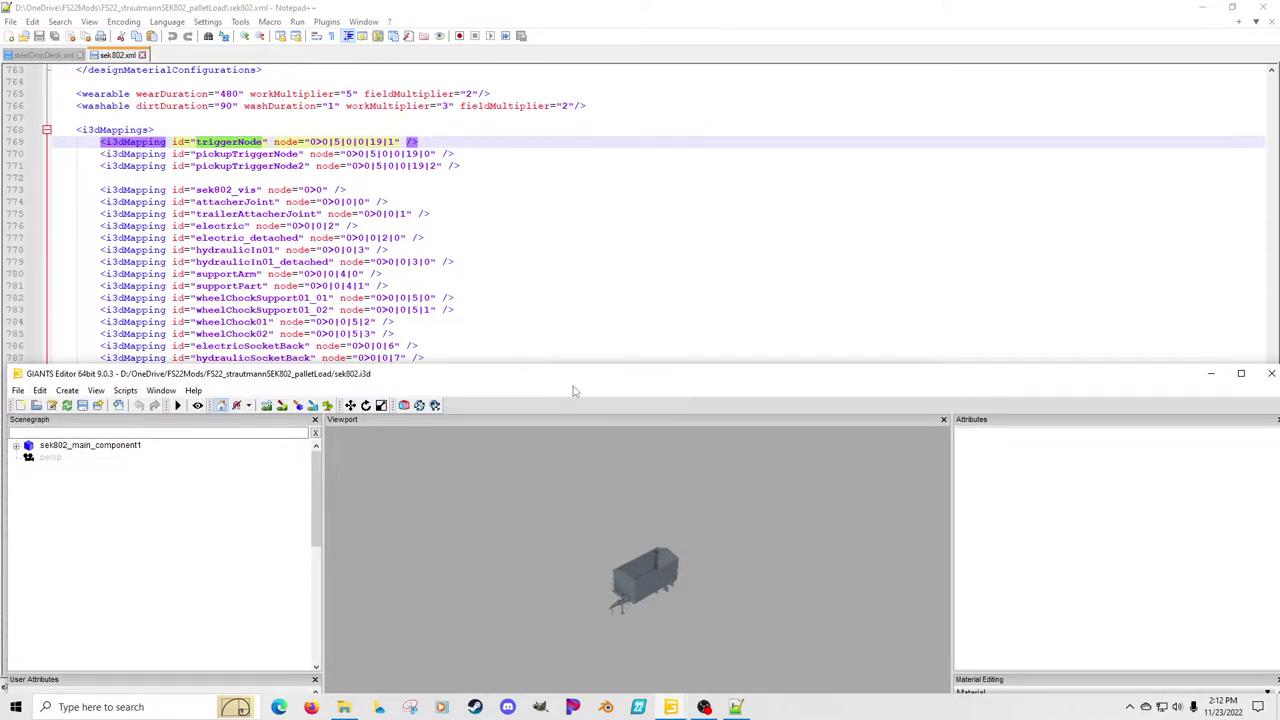
drag(589, 388, 513, 220)
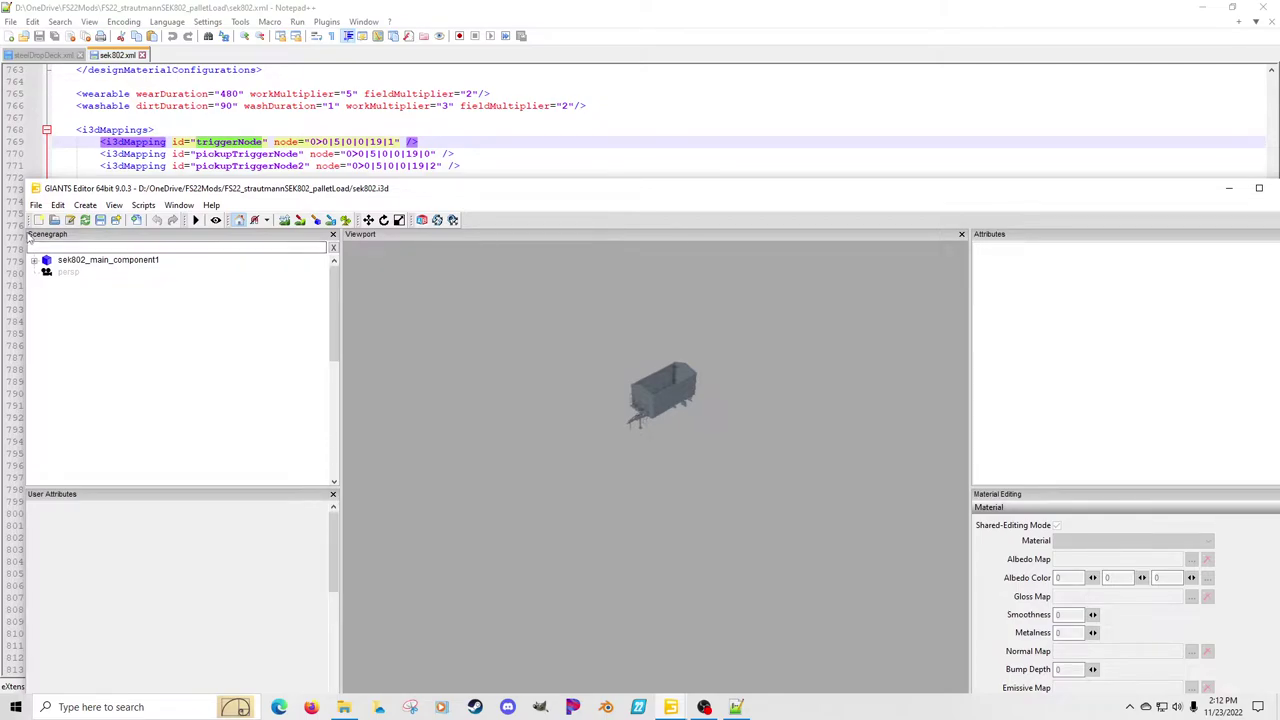
drag(22, 231, 154, 231)
drag(637, 195, 494, 184)
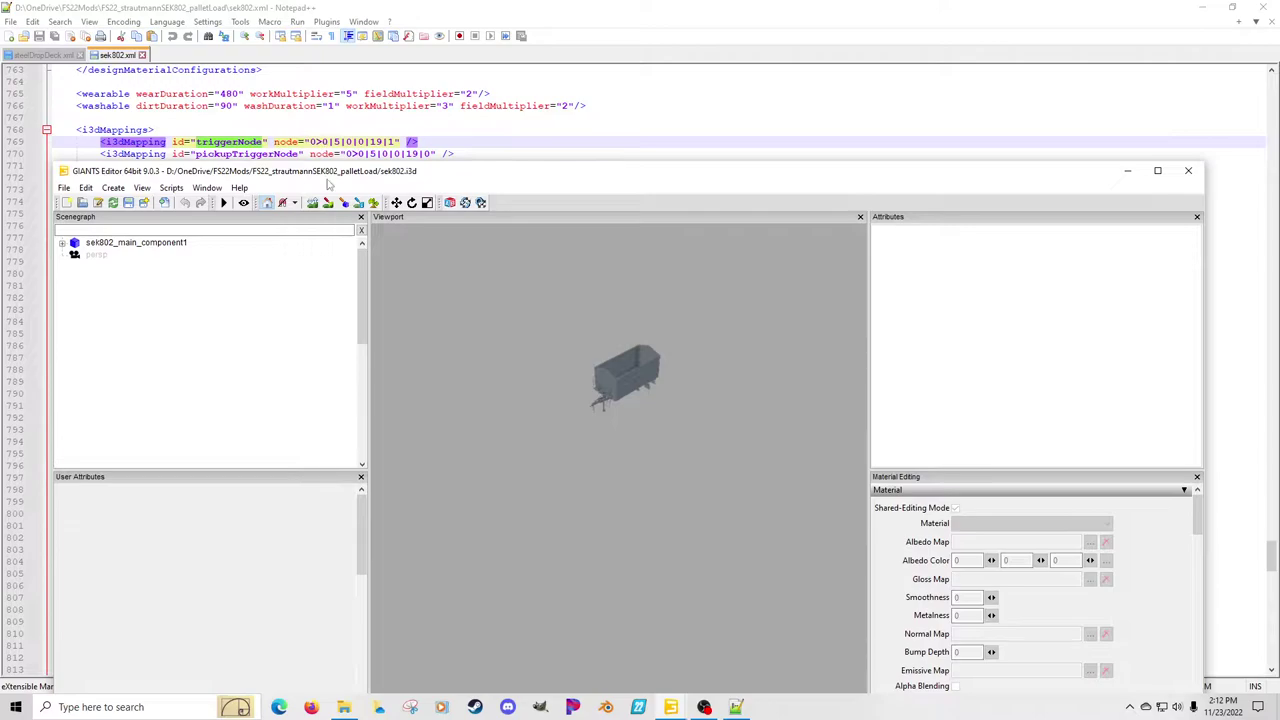
Follow the triggerNode index path in the sek802 scenegraph from sek802_main_component1 through sek802_vis to bodyLeft, and expand bodyLeft
click(136, 242)
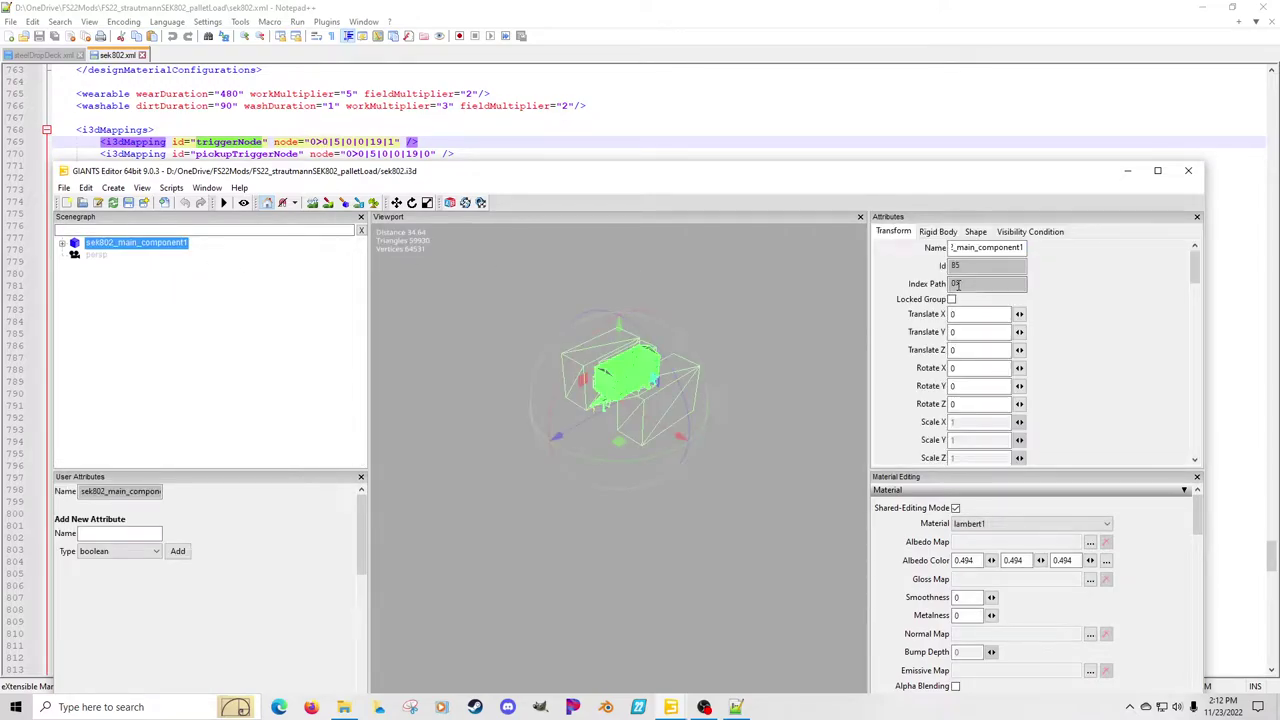
click(62, 243)
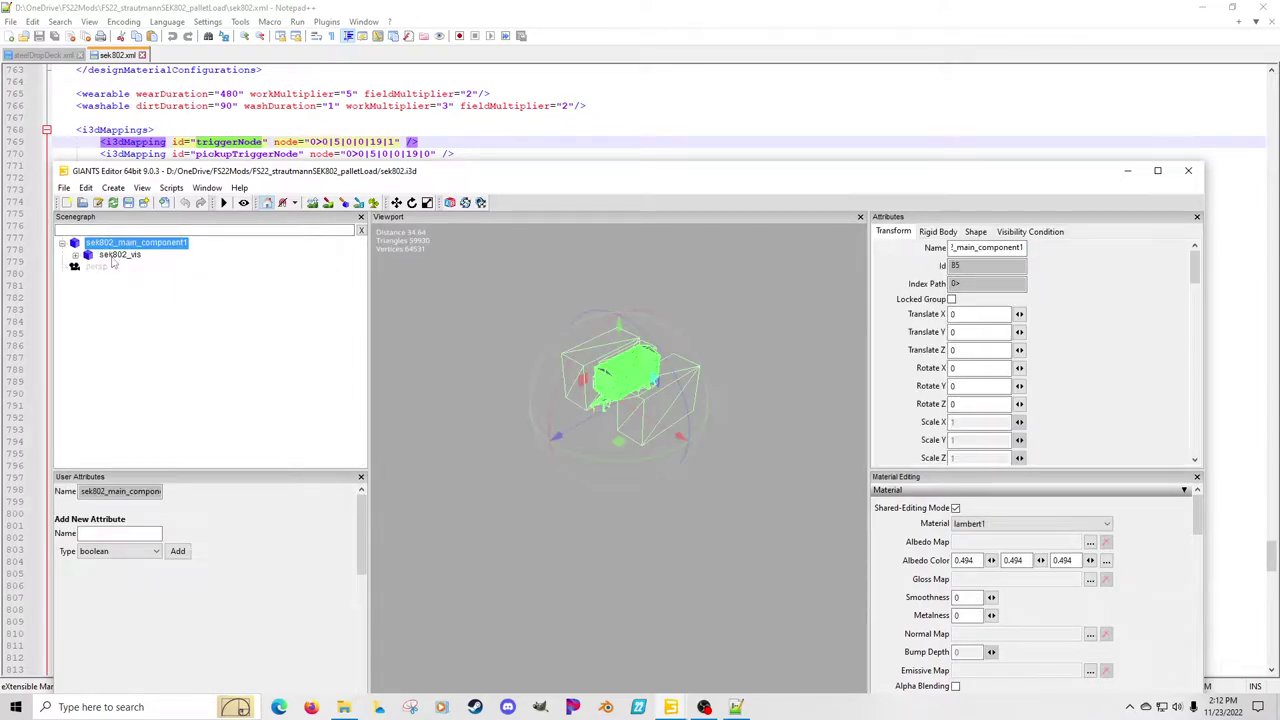
click(116, 255)
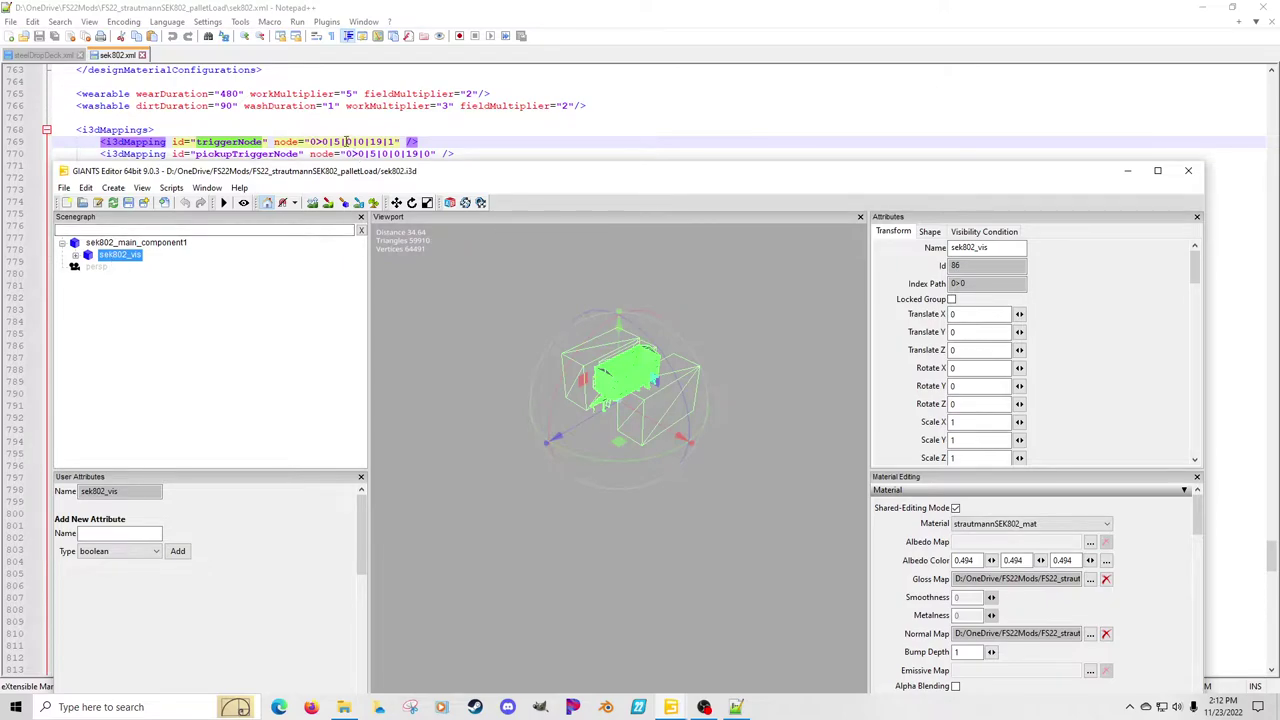
click(75, 255)
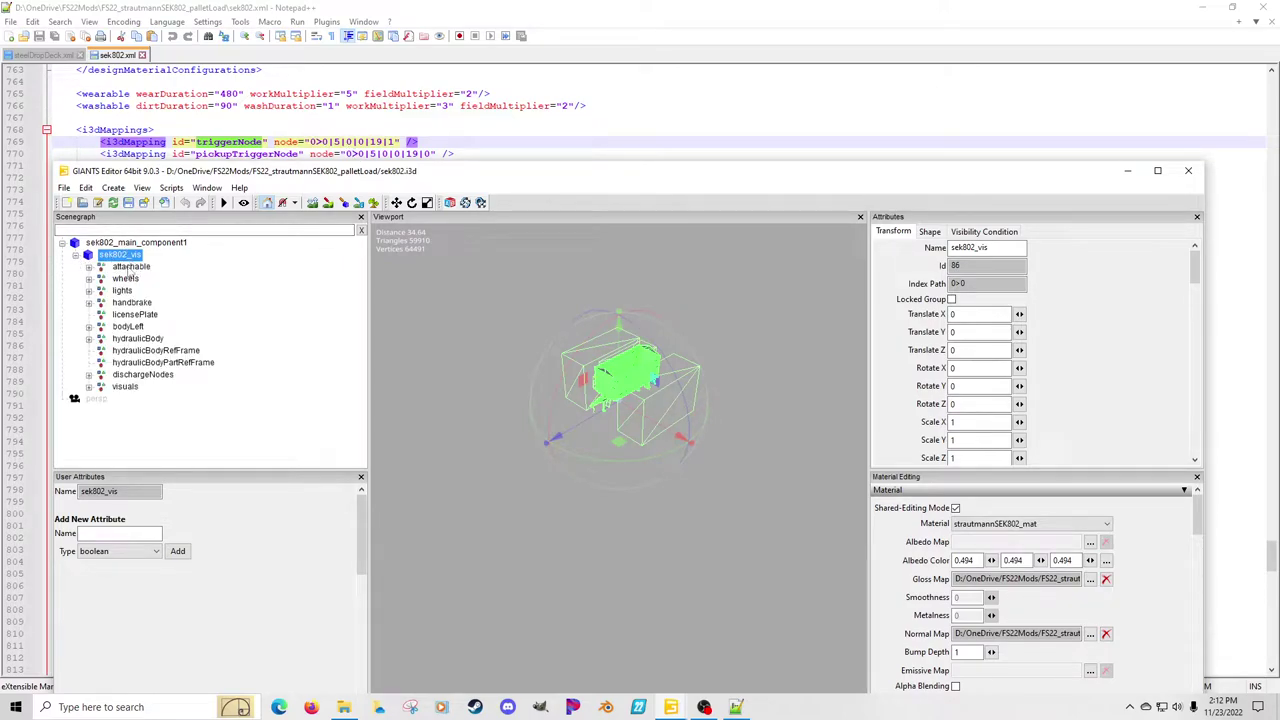
click(128, 327)
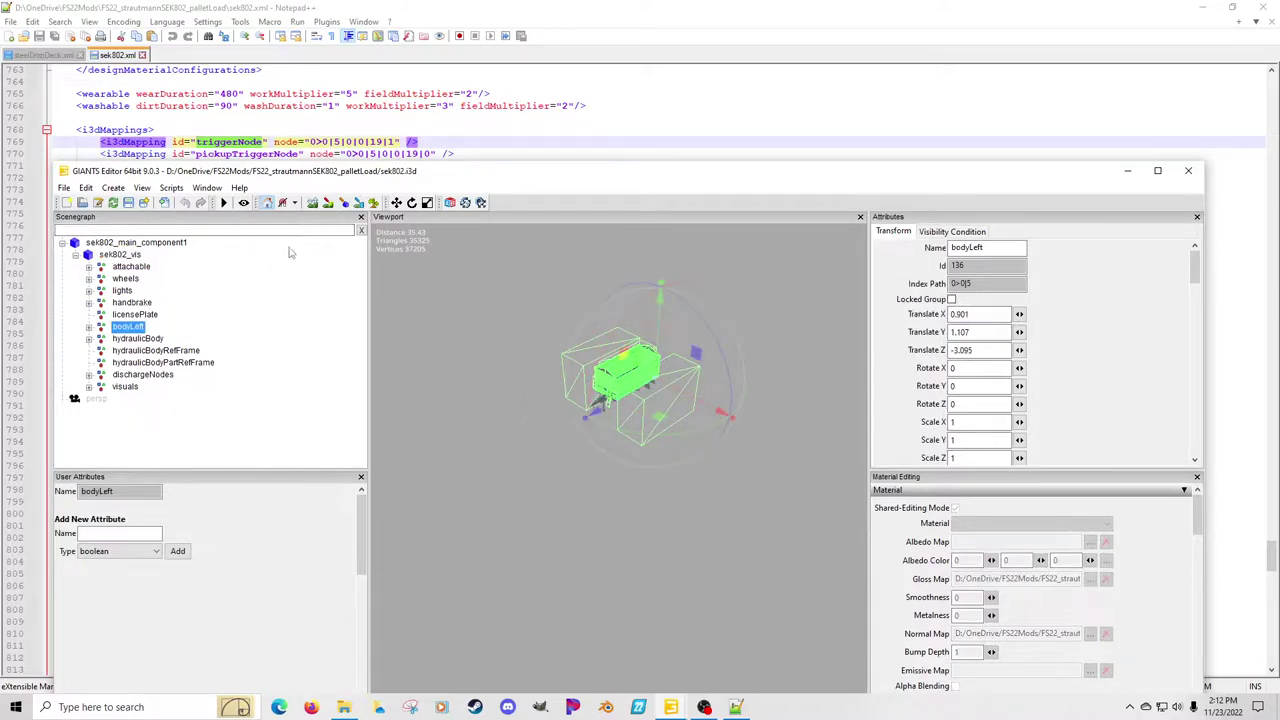
click(89, 328)
Continue along the index path through bodyRight and body to the Autoloader group, and expand it to show its triggers
click(135, 339)
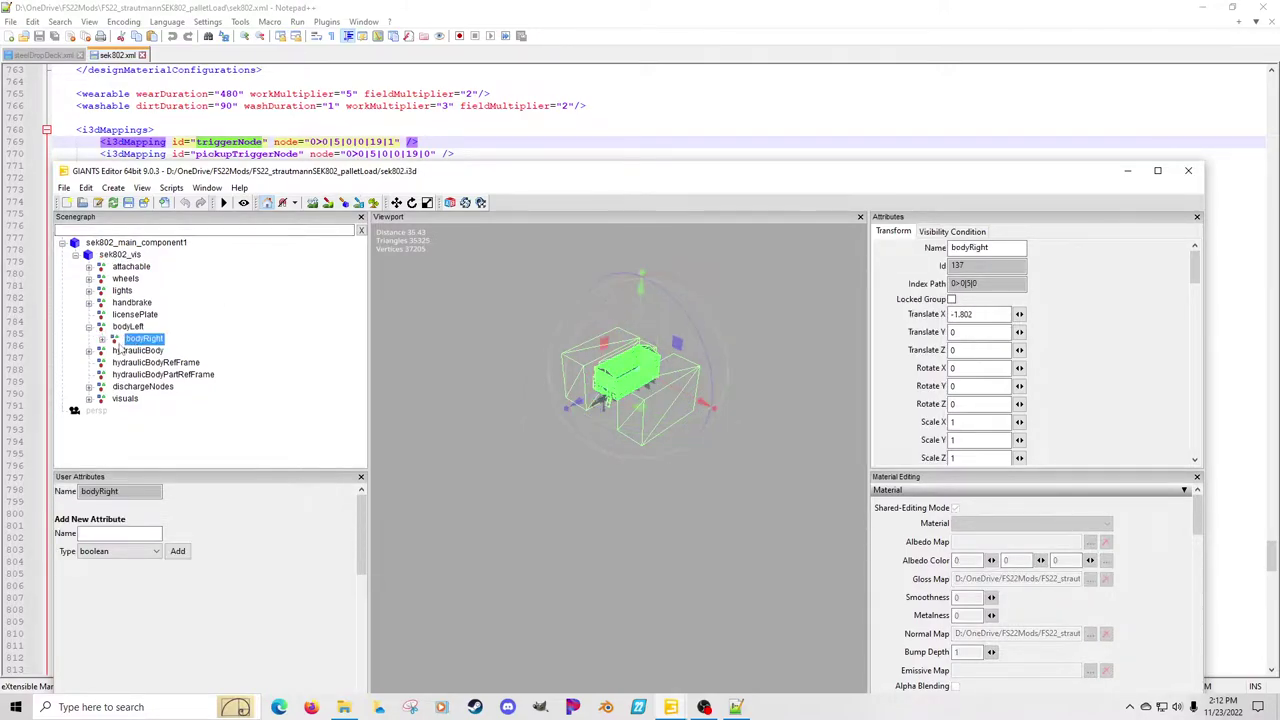
click(101, 341)
click(147, 351)
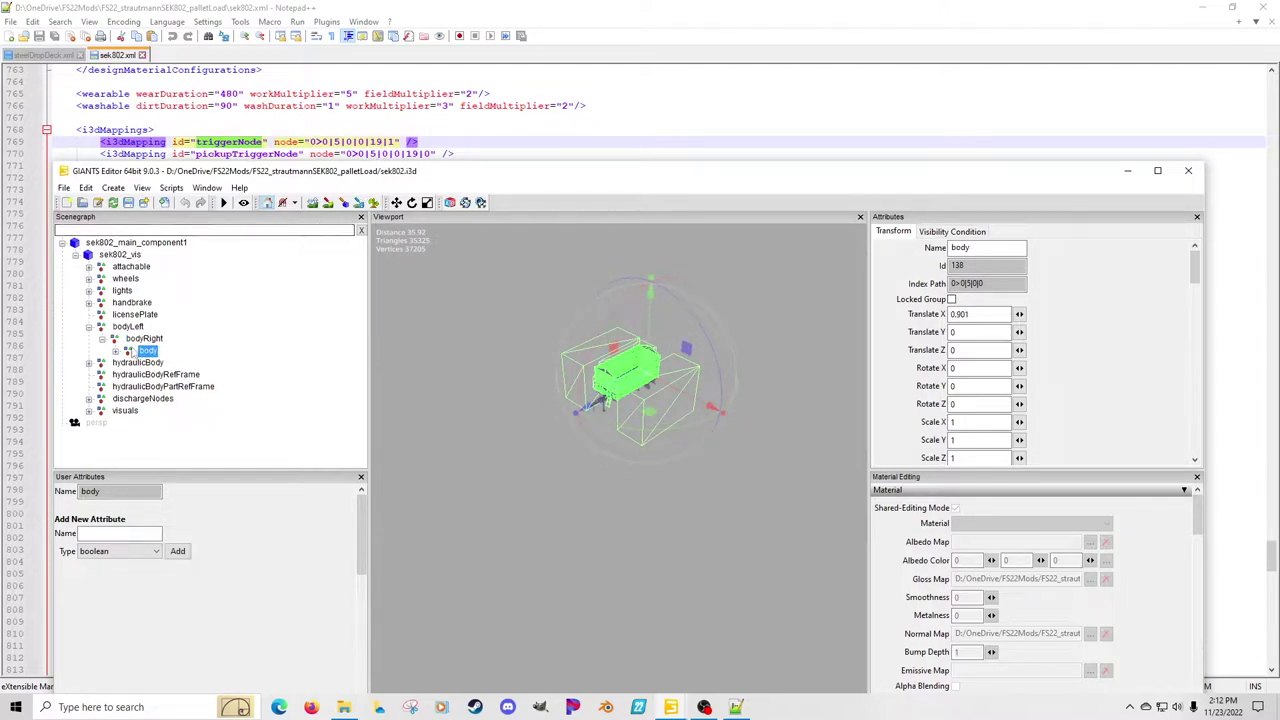
click(115, 351)
scroll(220, 352, down, 1)
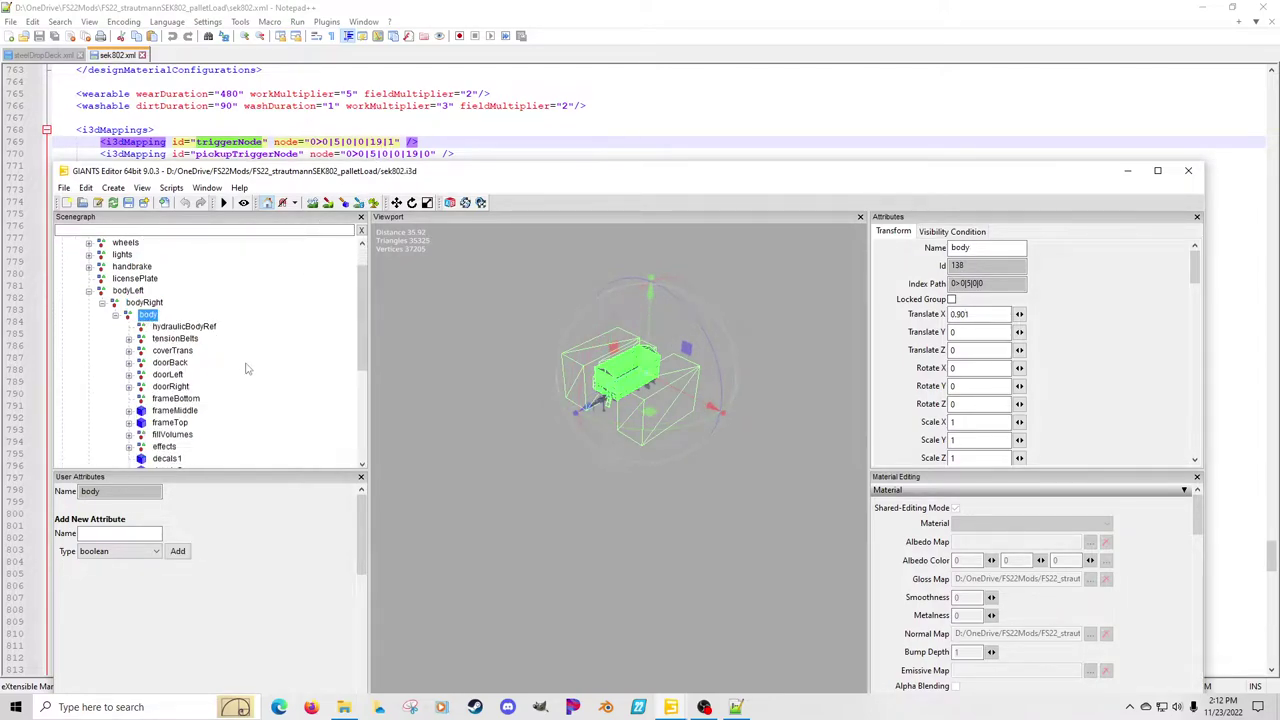
scroll(249, 365, down, 5)
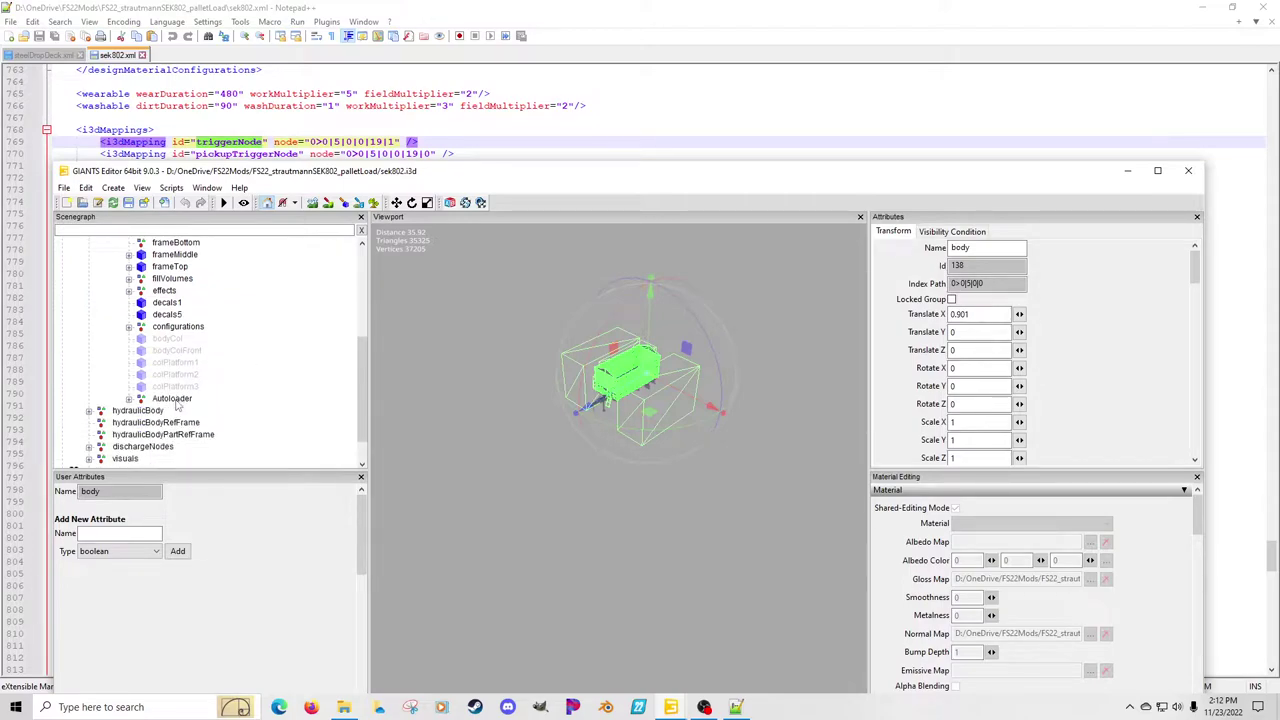
click(172, 399)
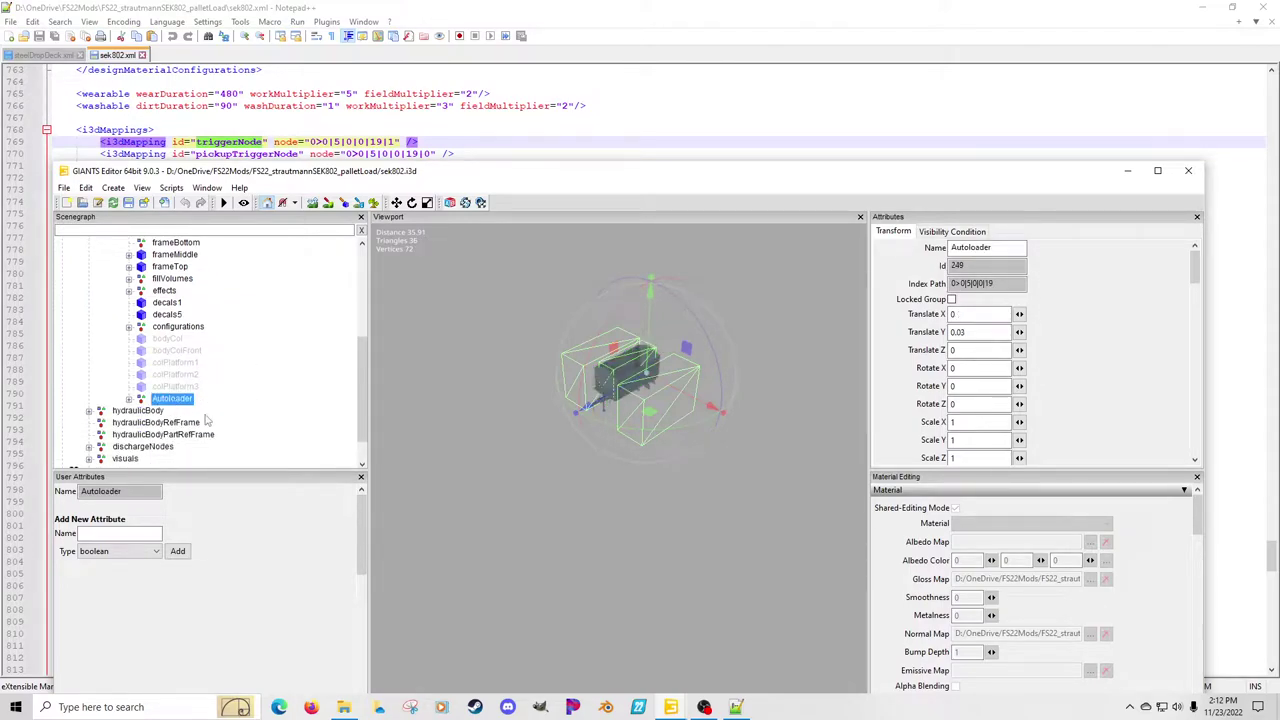
click(128, 399)
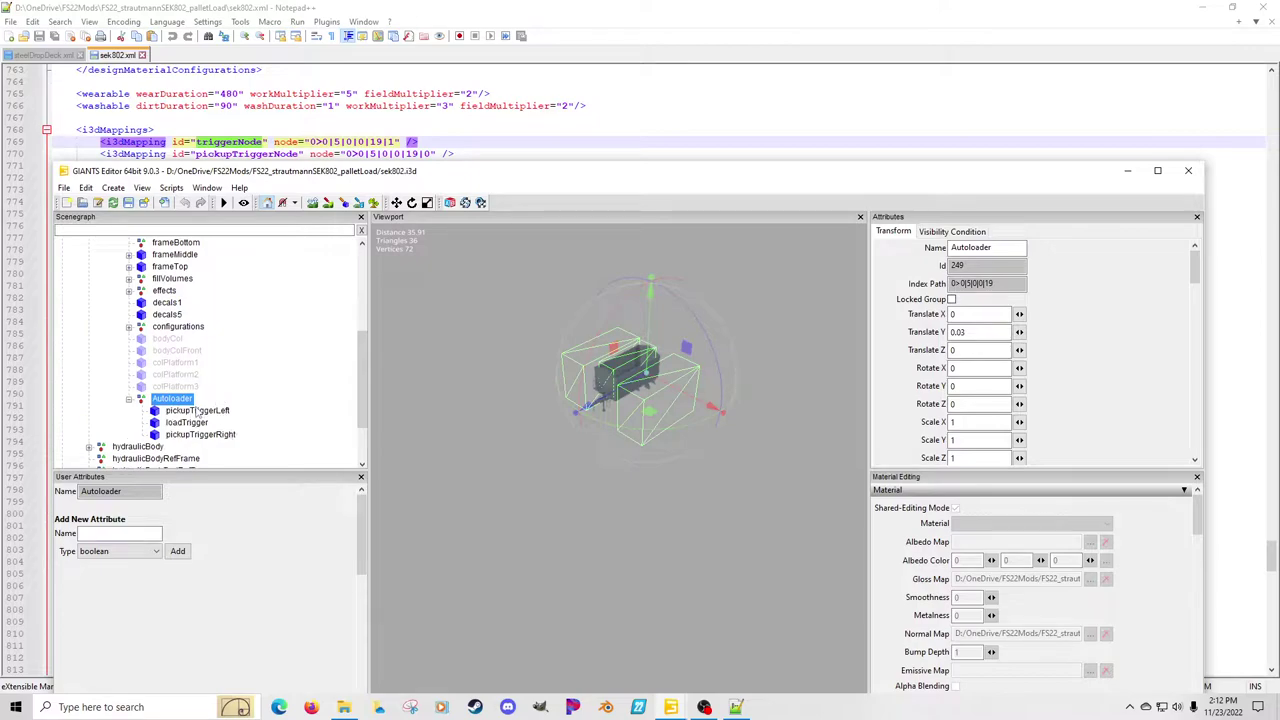
Inspect the rigid body settings of the sek802 pickup triggers and view pickupTriggerLeft's collision mask bits without changing them
click(195, 422)
click(224, 411)
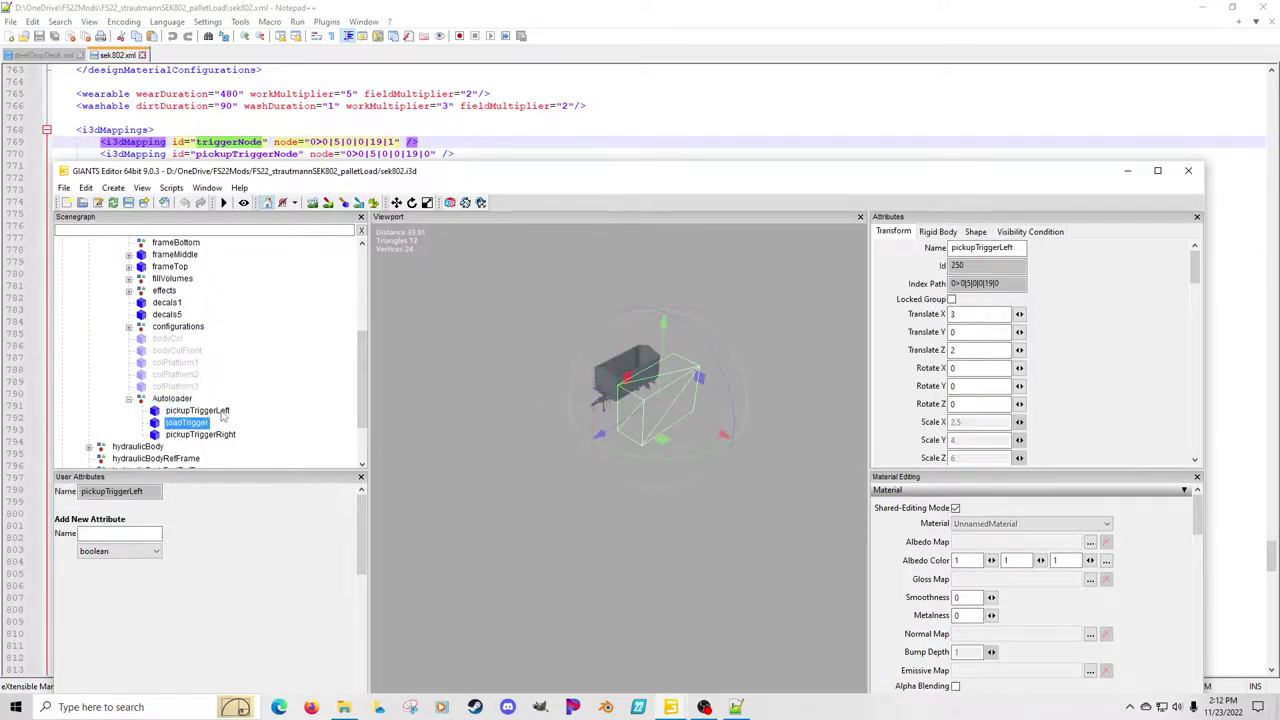
click(945, 232)
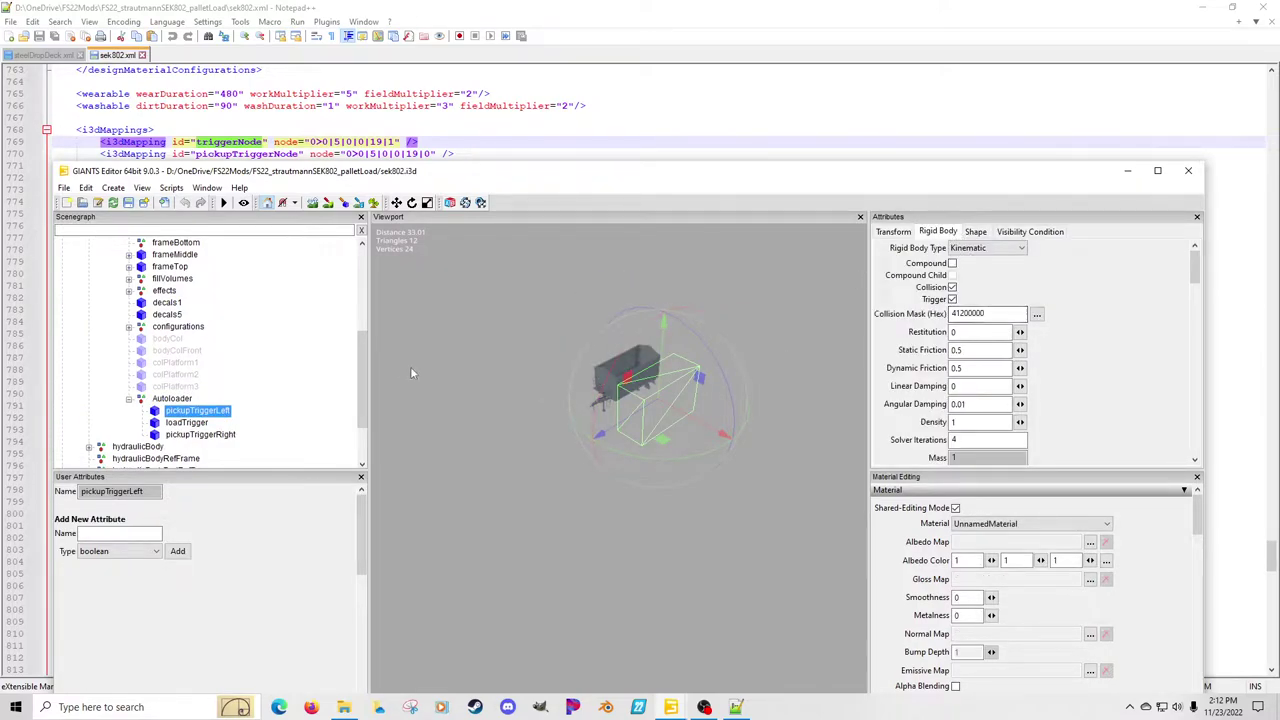
click(201, 434)
click(200, 411)
click(1036, 315)
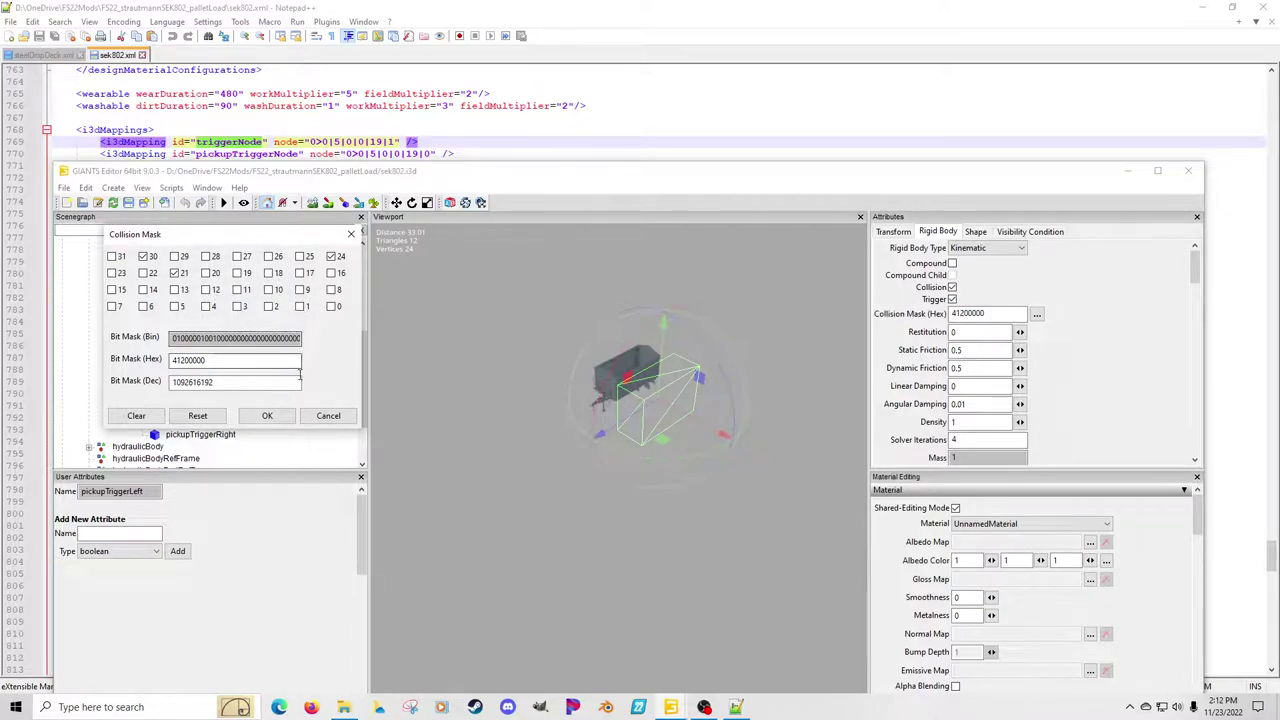
click(328, 415)
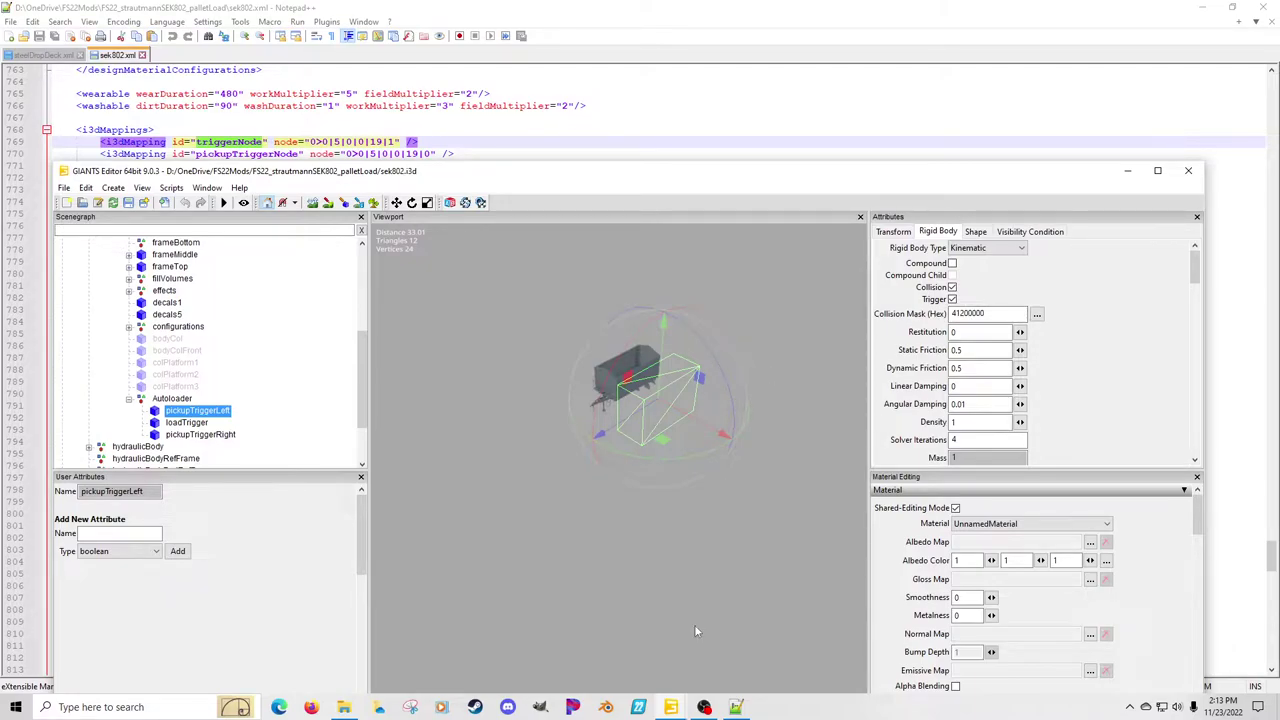
Switch to the steelDropDeckAutoLoad scene and back to sek802.i3d, and review pickupTriggerLeft's transform attributes
mouse_move(672, 706)
click(615, 628)
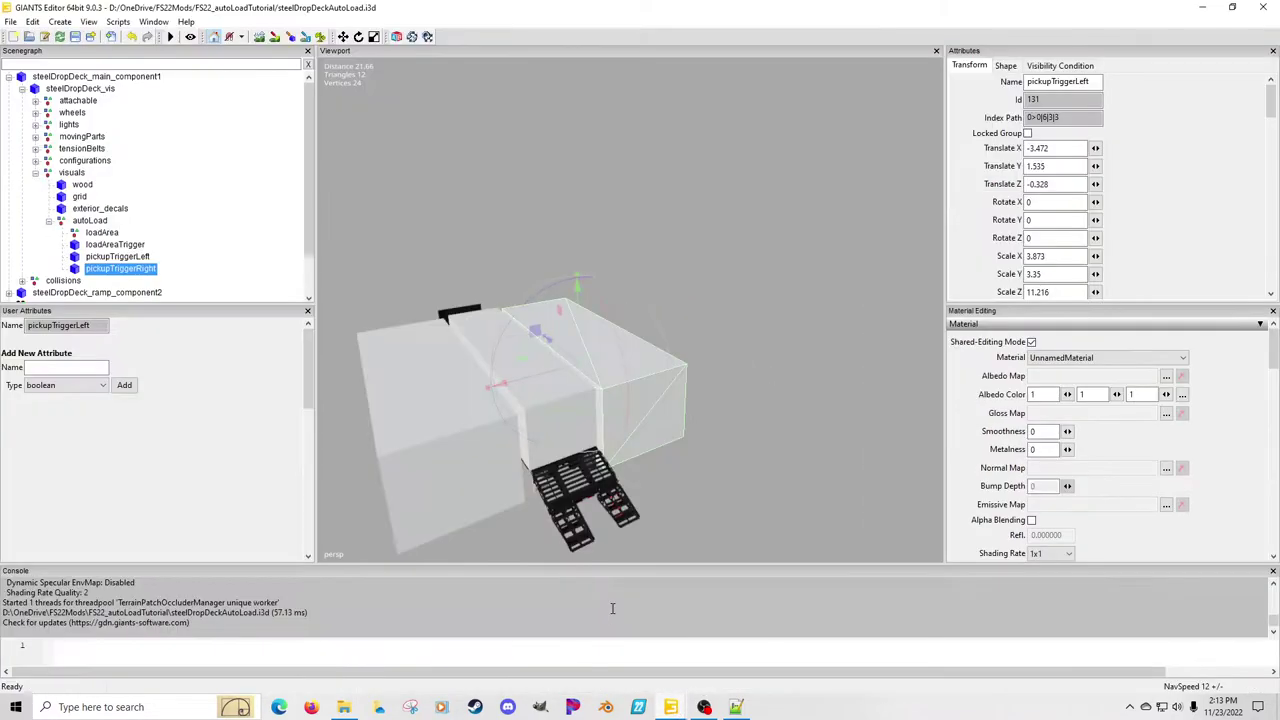
mouse_move(737, 705)
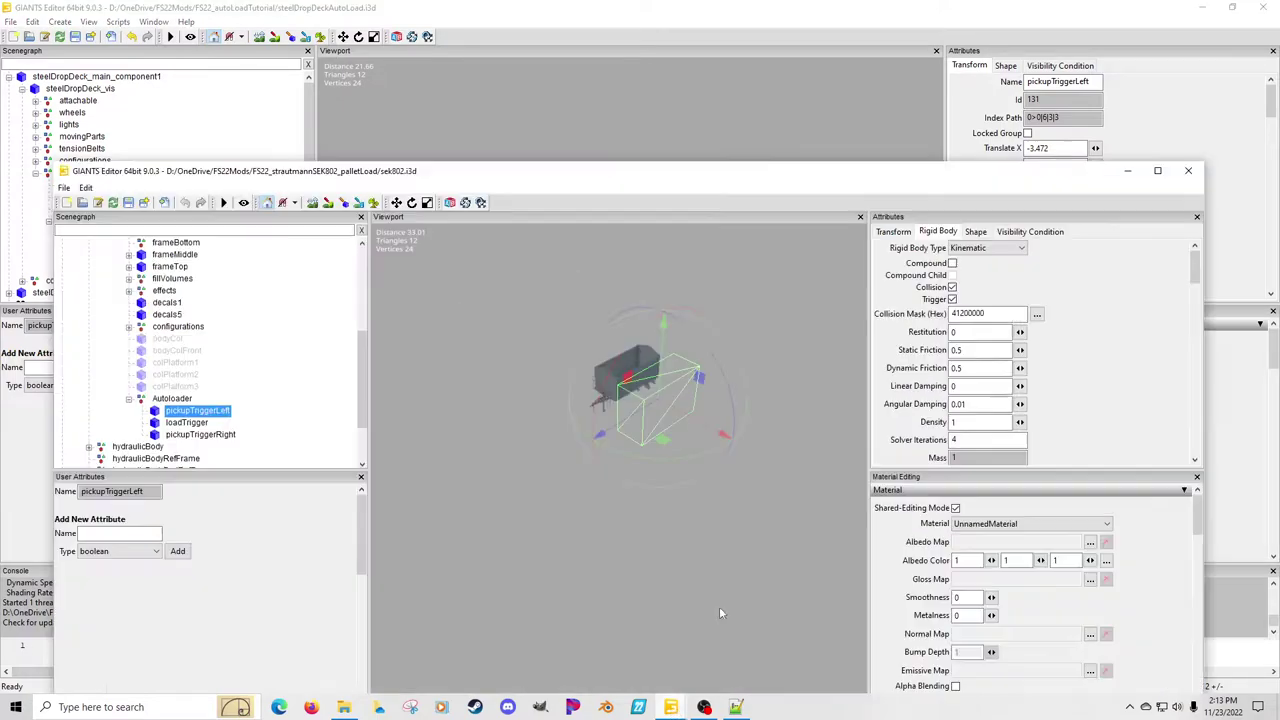
click(719, 608)
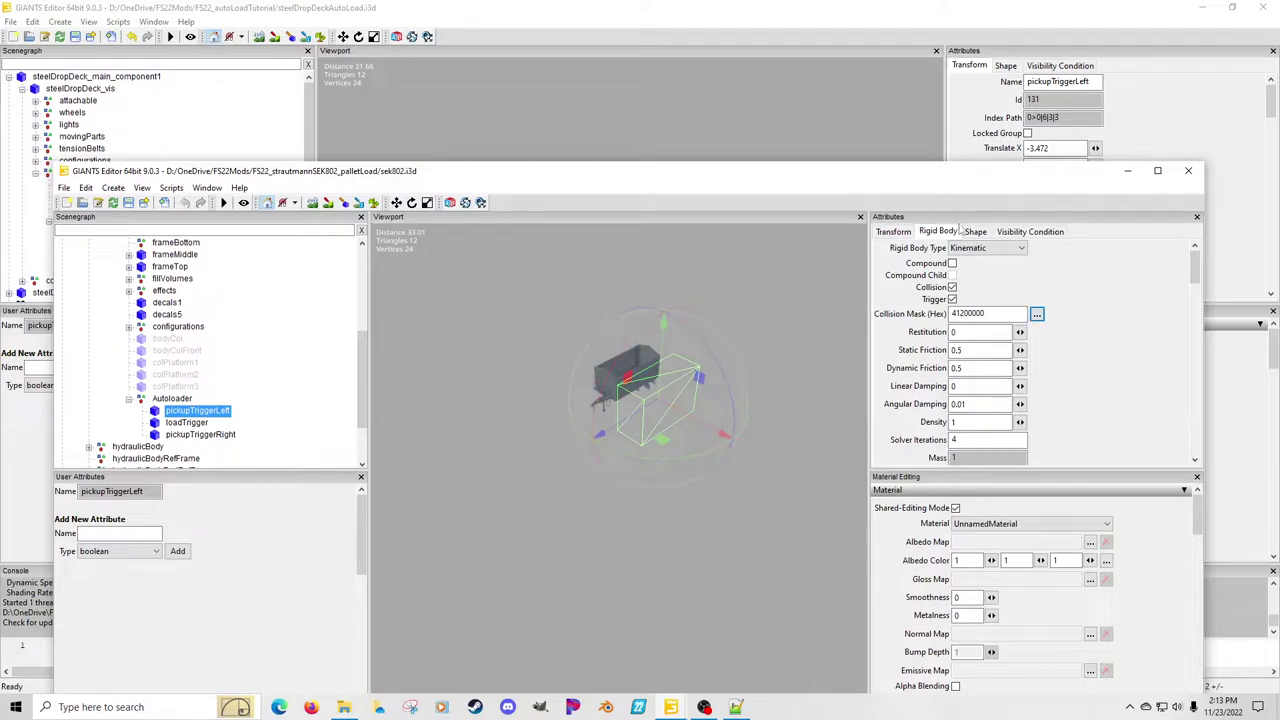
click(906, 234)
scroll(1074, 367, down, 3)
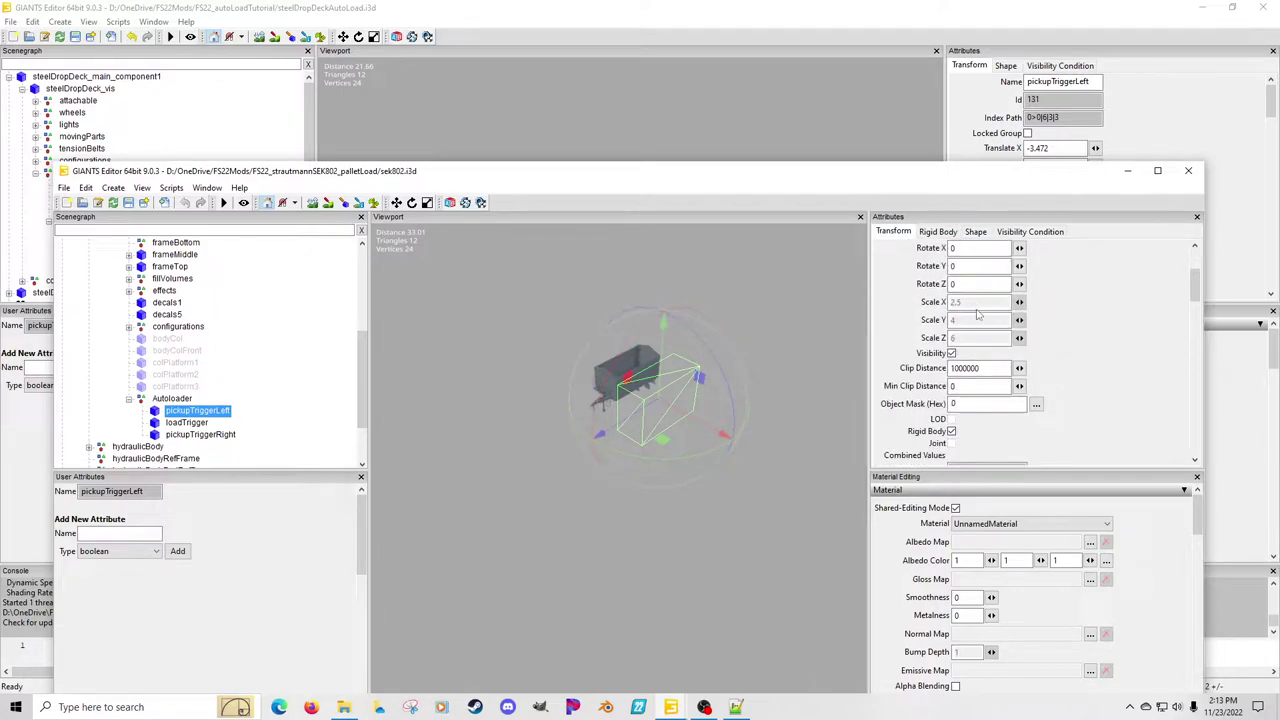
scroll(1106, 333, up, 3)
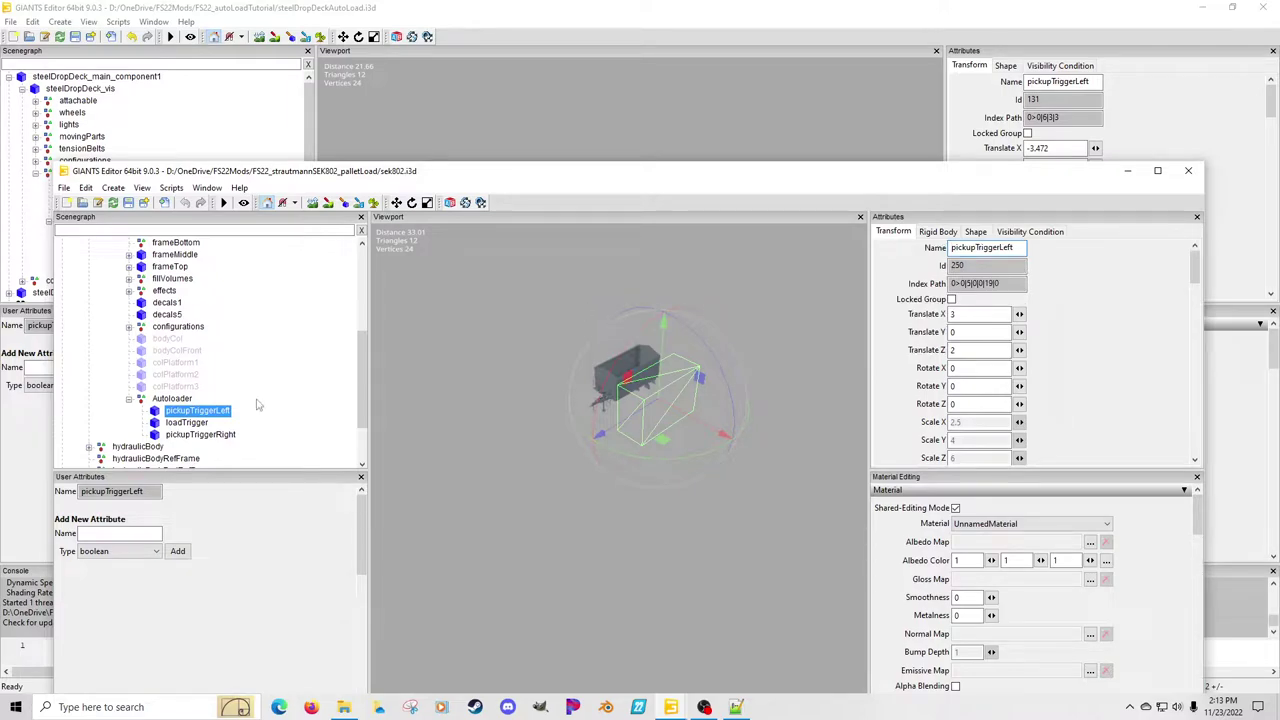
Try the Static rigid body type on the sek802 scene's pickupTriggerRight
click(200, 434)
click(950, 233)
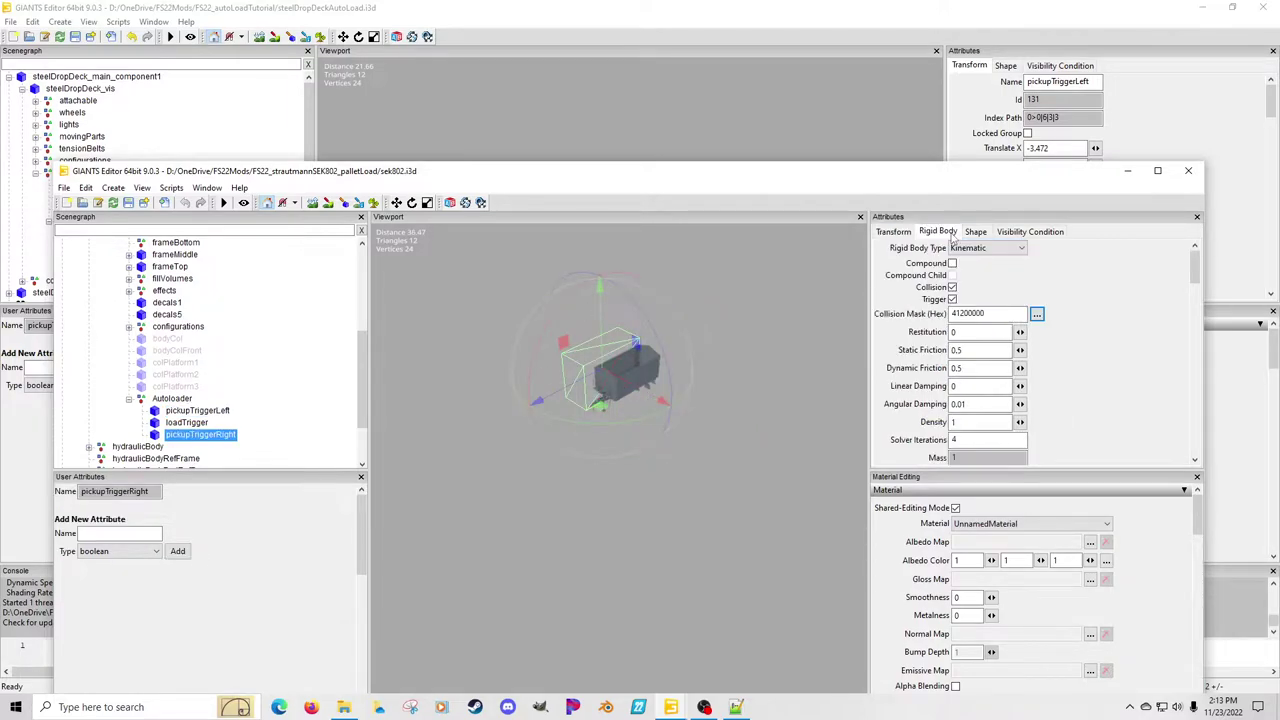
click(1020, 249)
click(990, 268)
click(1008, 250)
click(990, 261)
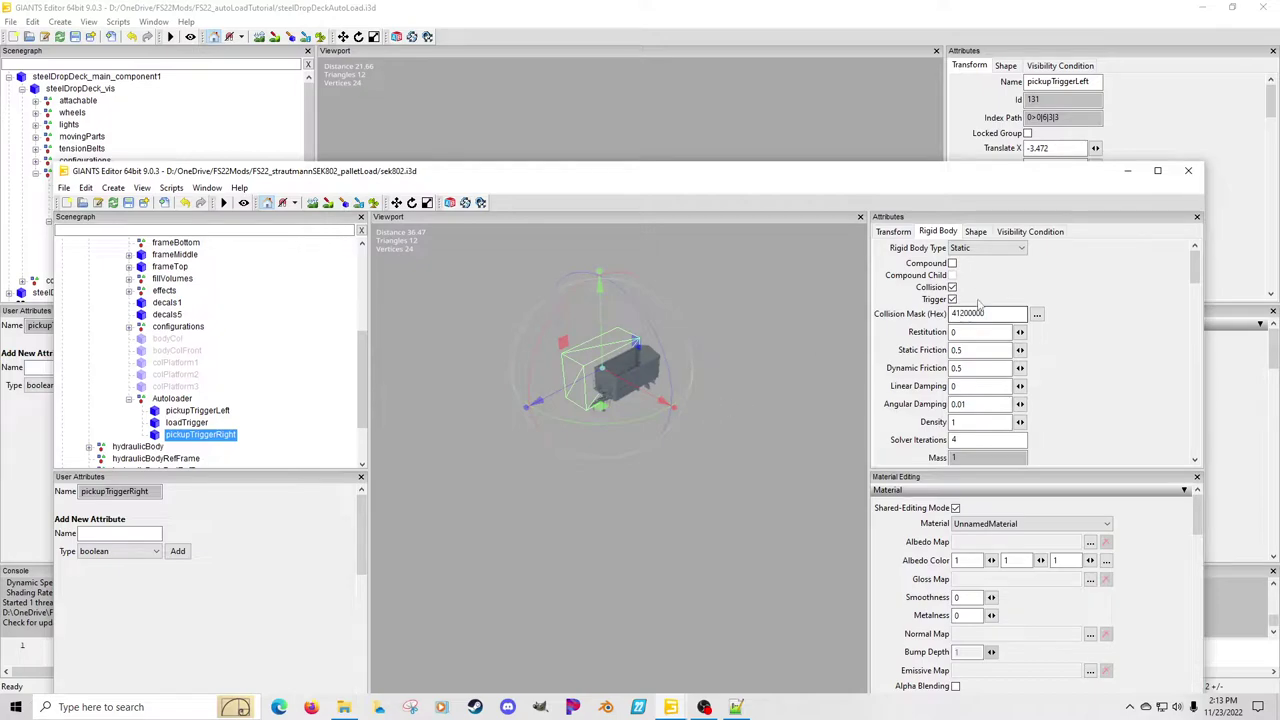
Review the sek802 loadTrigger's rigid body settings and copy the collision mask 41200000 from pickupTriggerLeft
click(188, 422)
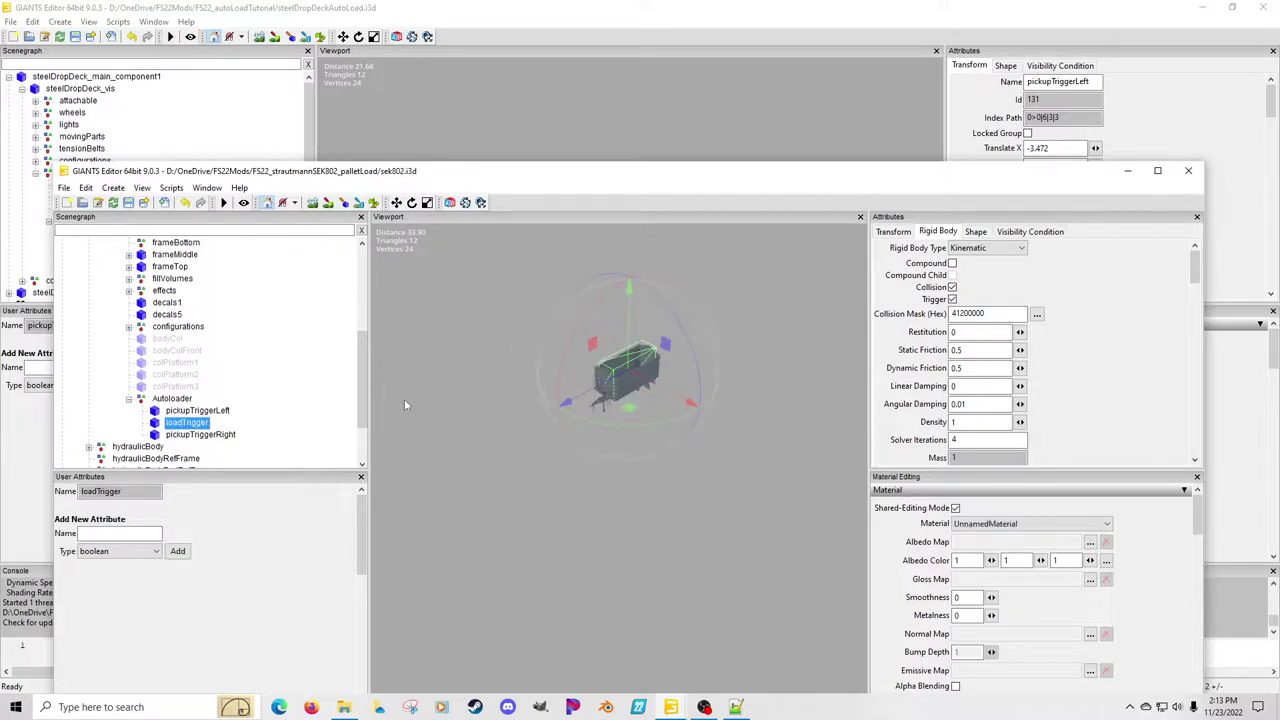
click(225, 411)
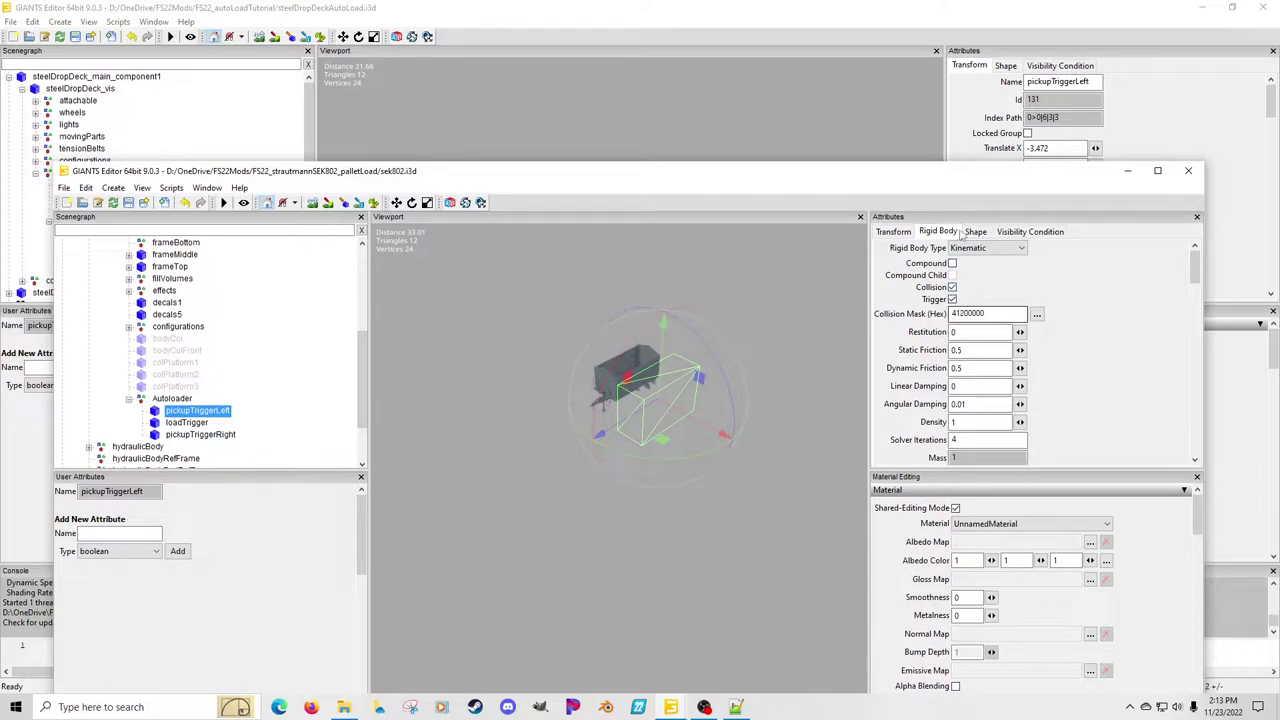
click(222, 413)
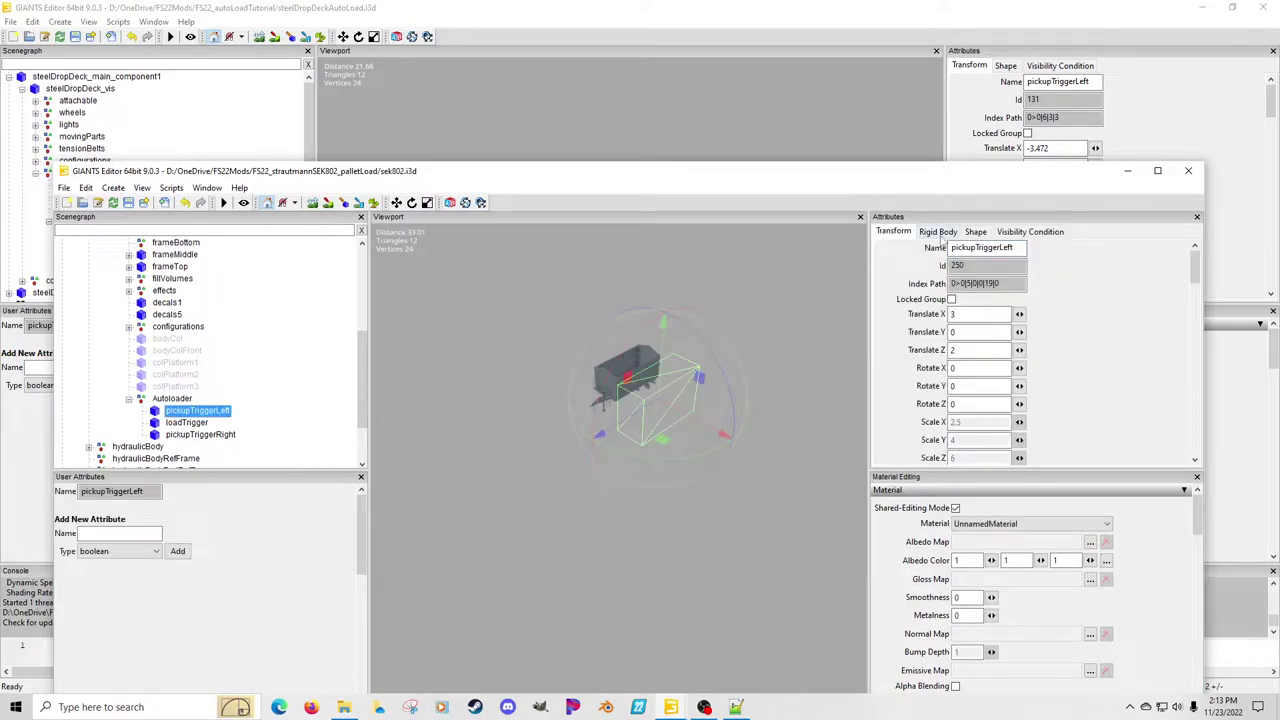
click(939, 234)
drag(999, 313, 884, 314)
key(ctrl+c)
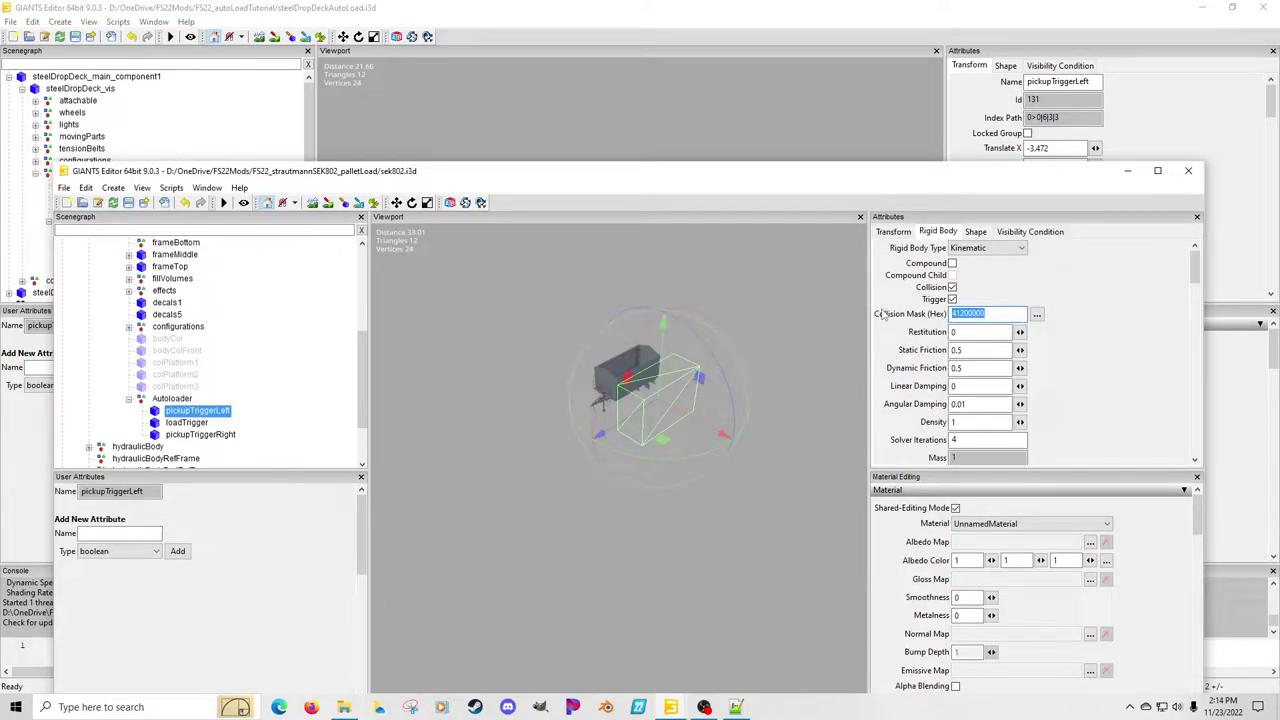
Switch to the steelDropDeckAutoLoad scene, hide the material editing area, and make loadAreaTrigger a rigid body
click(449, 14)
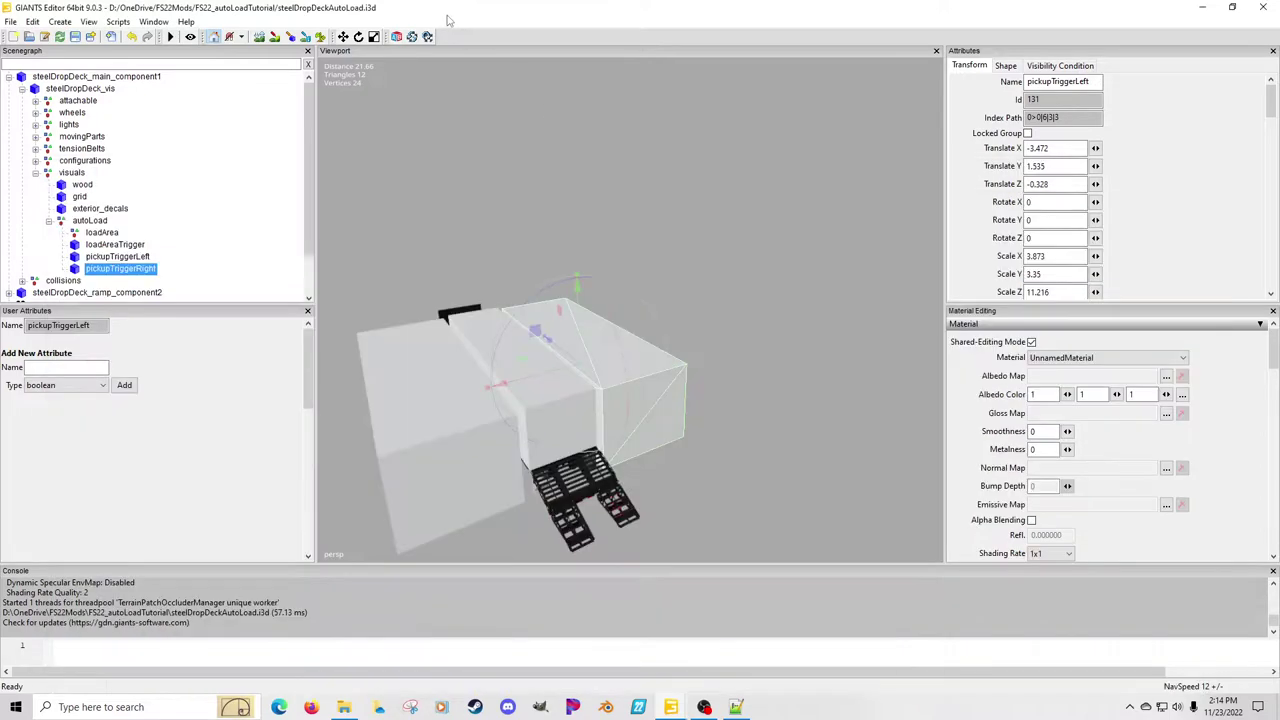
click(113, 245)
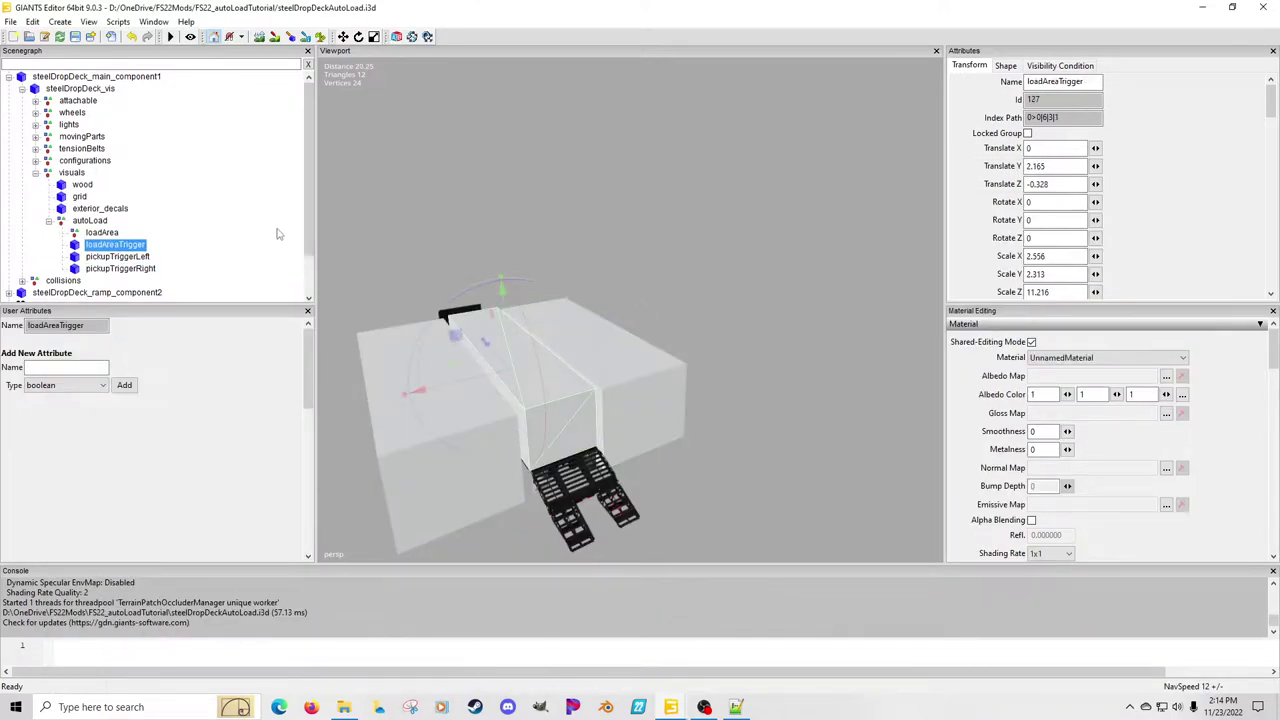
scroll(1000, 240, down, 2)
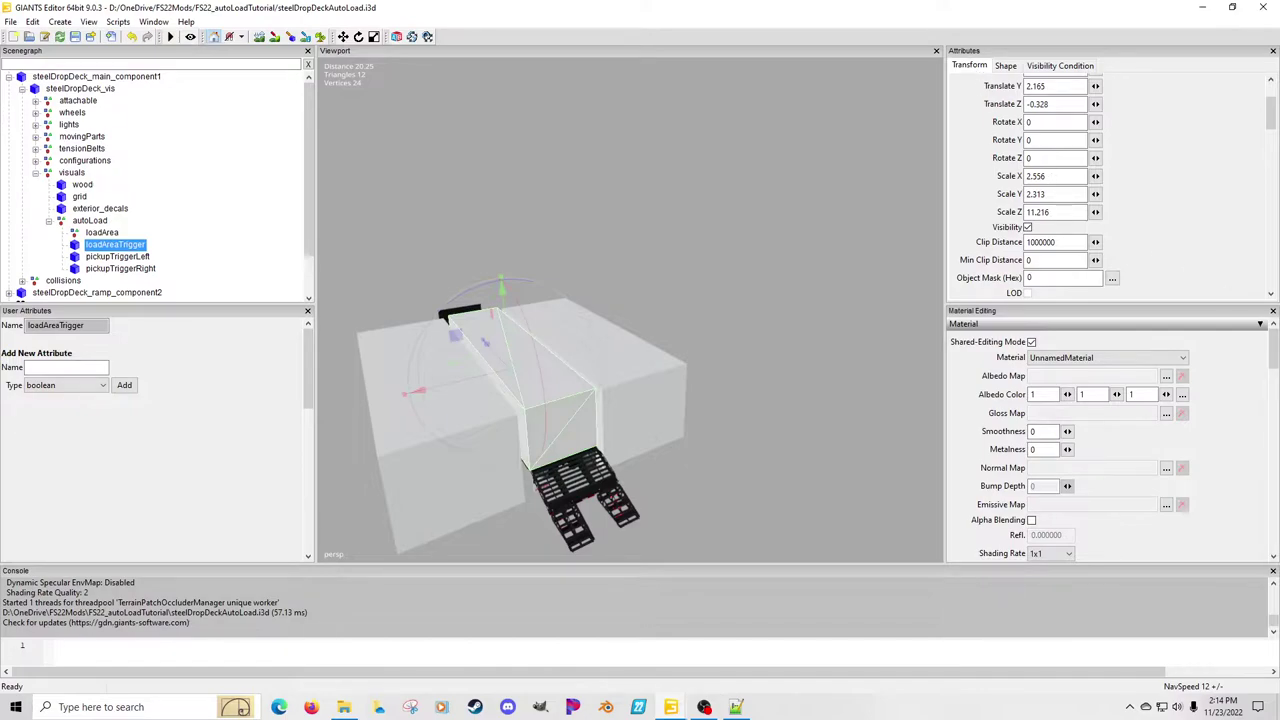
click(1273, 311)
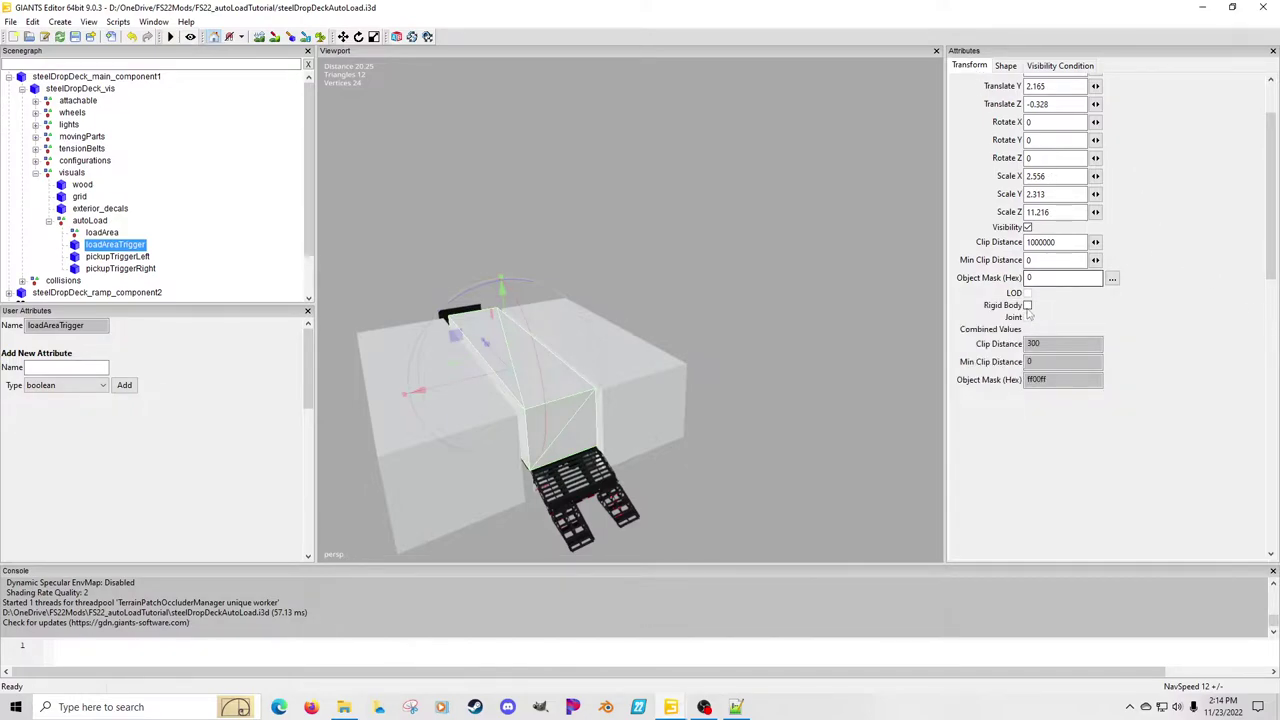
click(1027, 305)
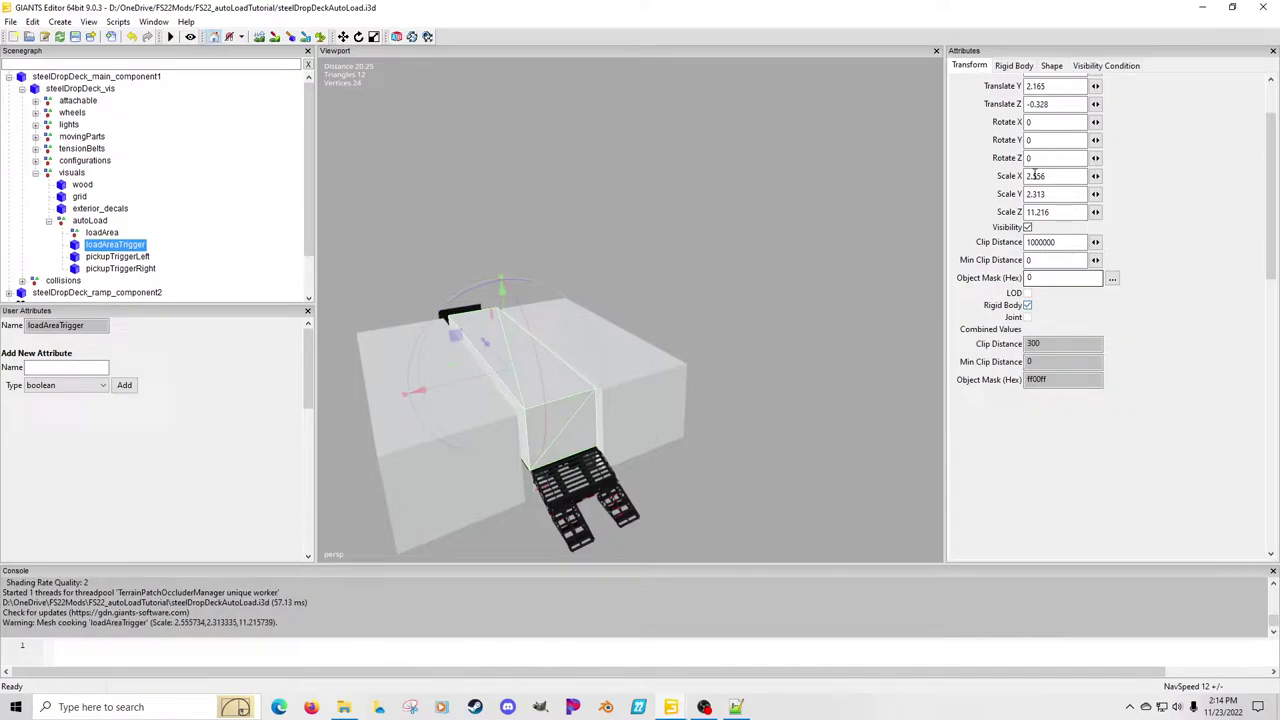
Set loadAreaTrigger's rigid body type to Kinematic and enable its Trigger option
click(1012, 67)
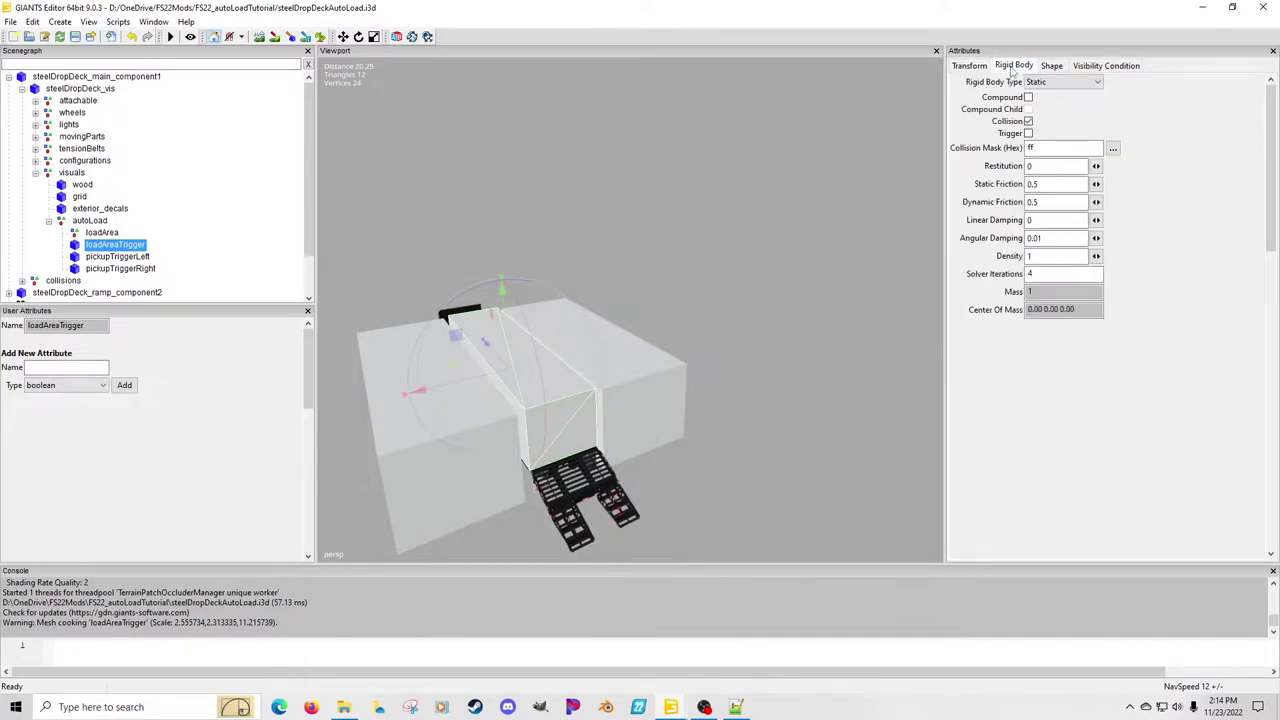
click(1096, 82)
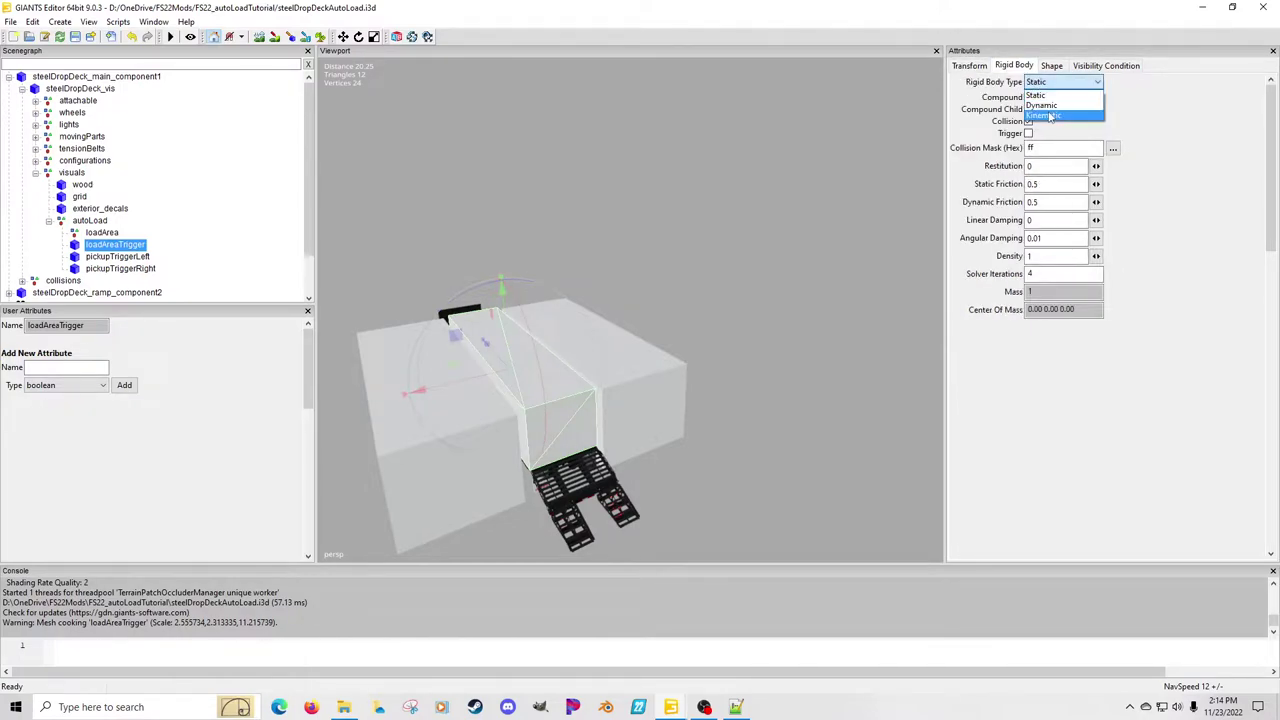
click(1056, 118)
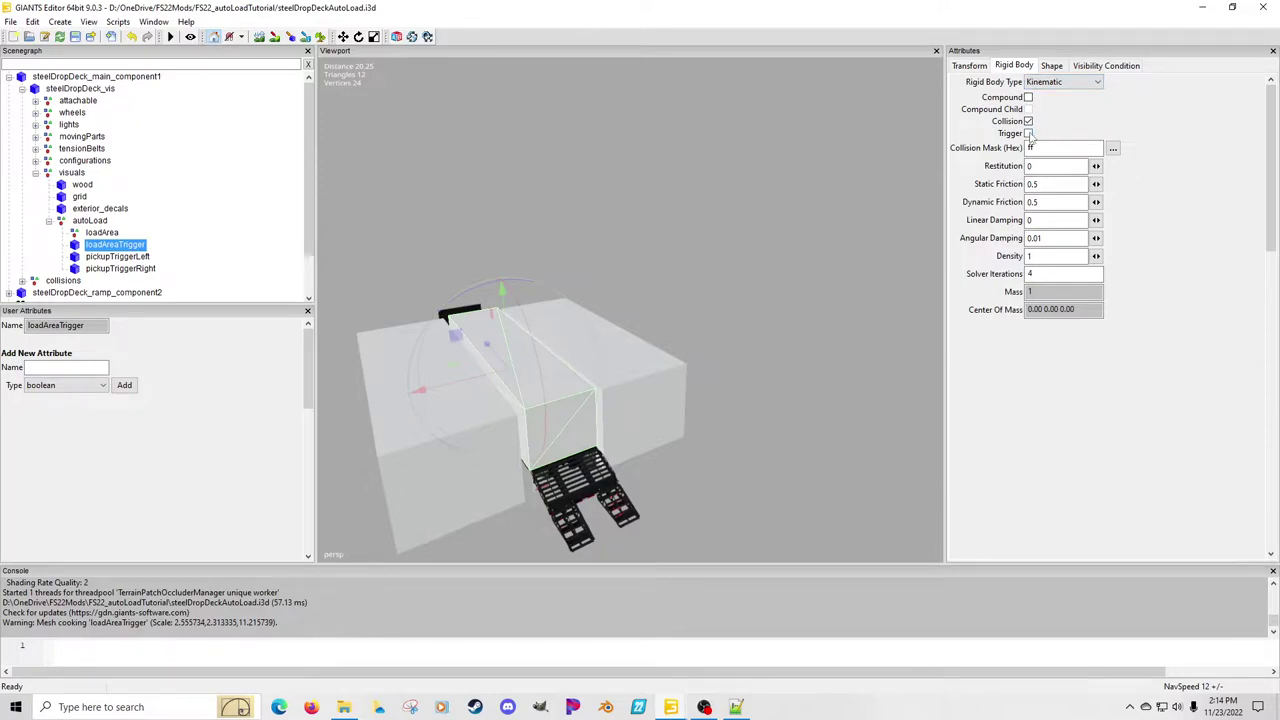
click(1028, 133)
Set loadAreaTrigger's collision mask to the copied 41200000 and mark its shape as Non Renderable
double_click(1057, 148)
key(ctrl+v)
key(ctrl+a)
key(ctrl+c)
click(1034, 165)
click(1051, 65)
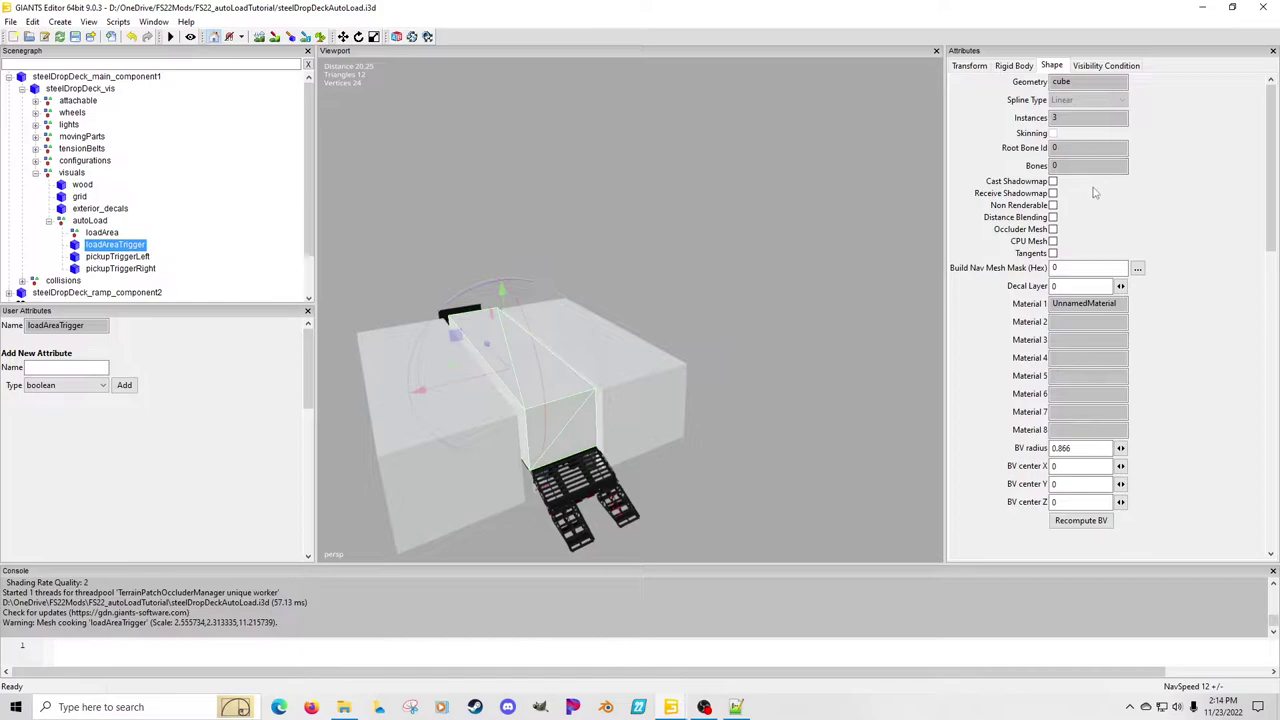
click(1053, 205)
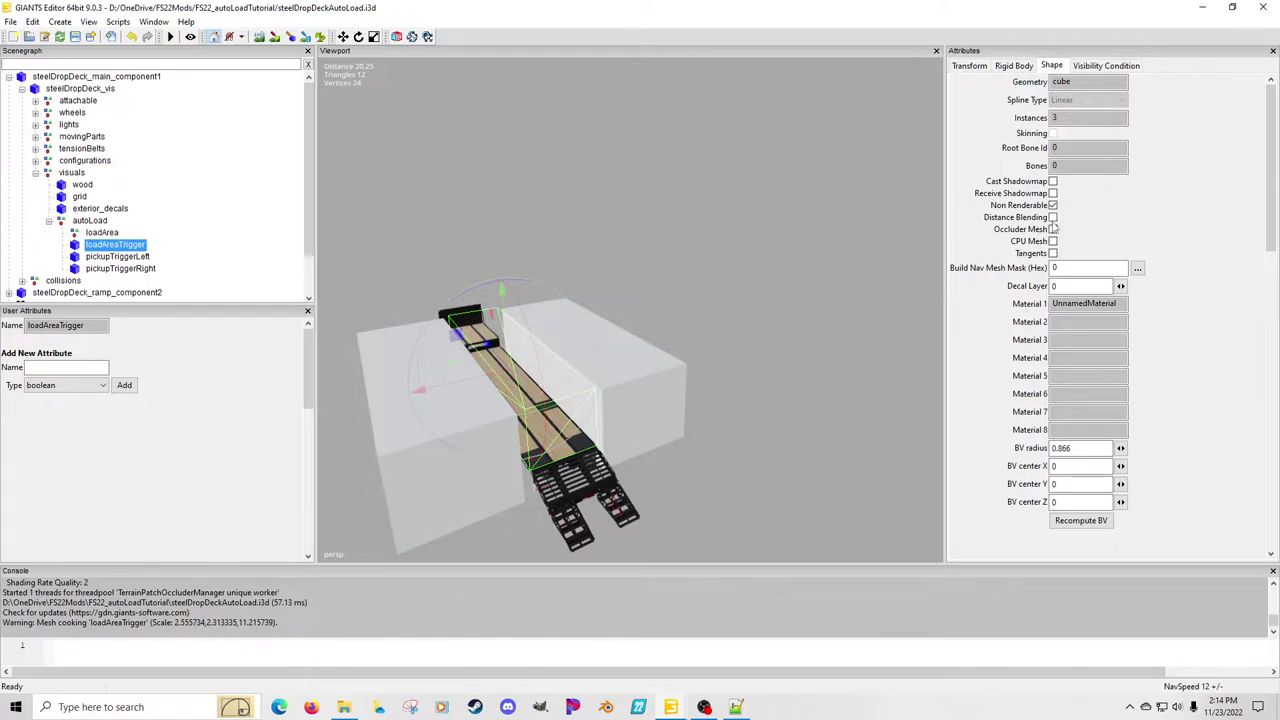
Switch loadAreaTrigger's visibility off and back on to compare hiding it with the Non Renderable option
click(970, 66)
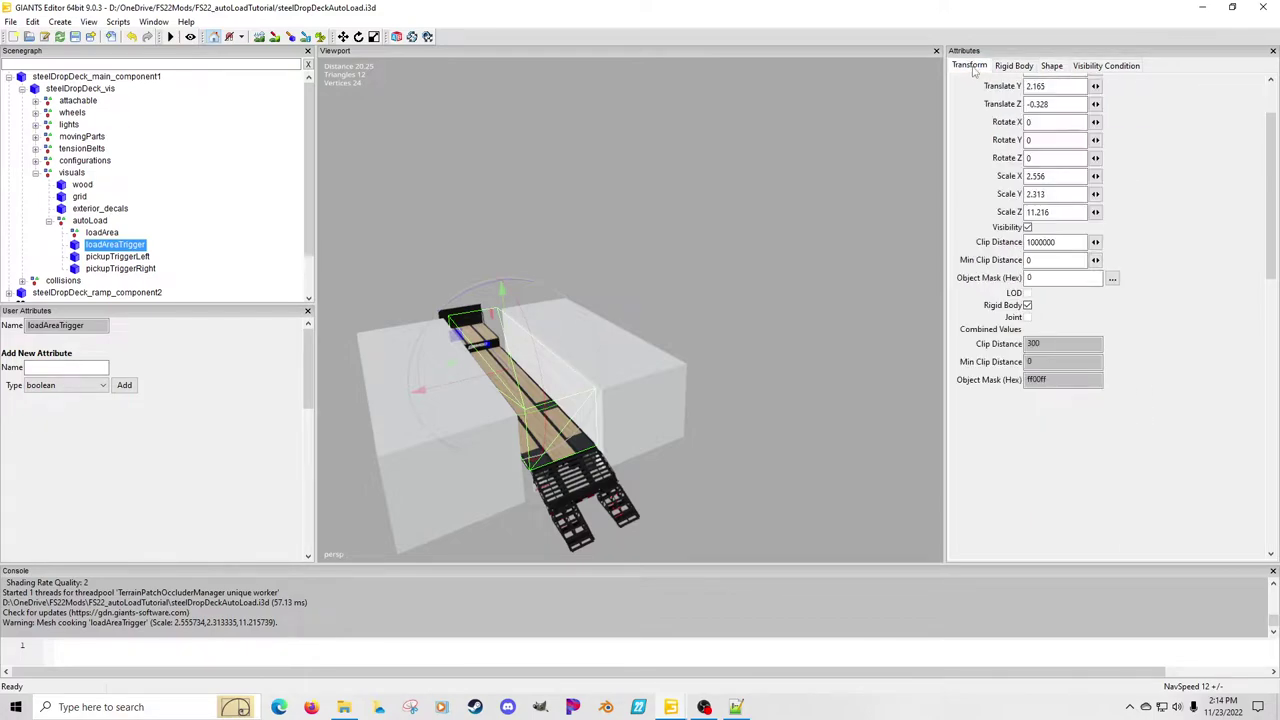
click(1027, 228)
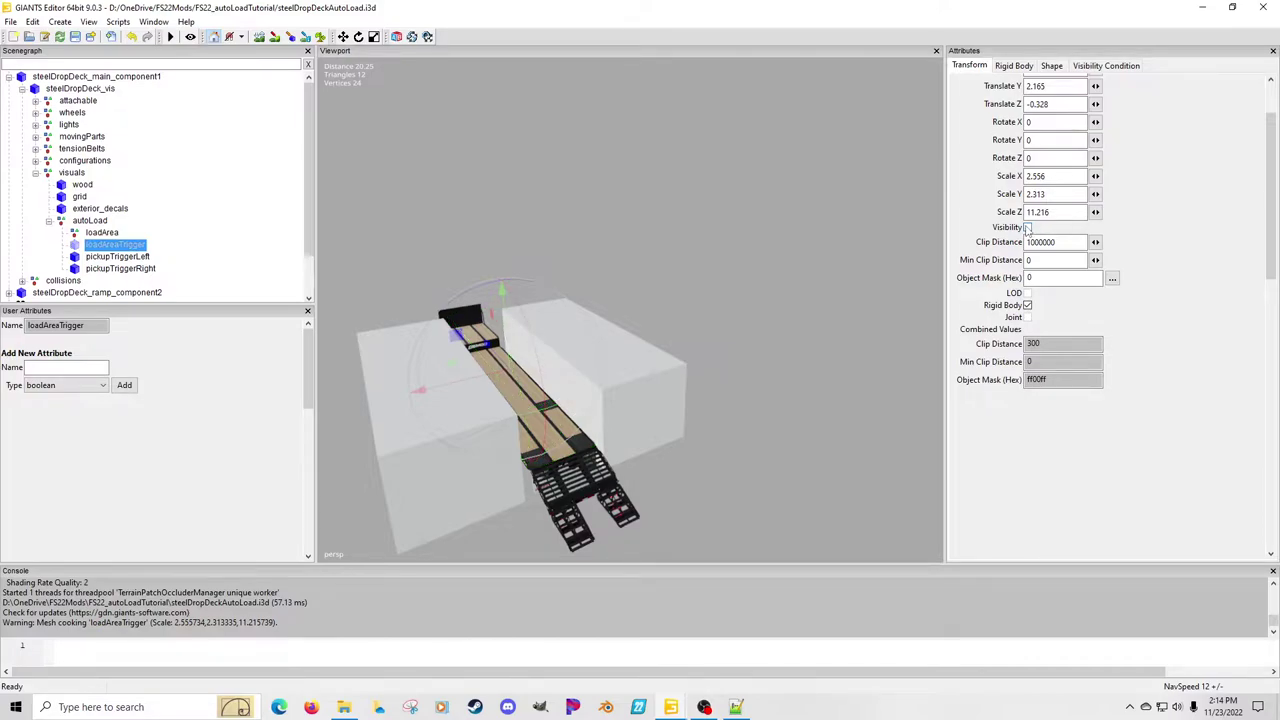
click(1027, 228)
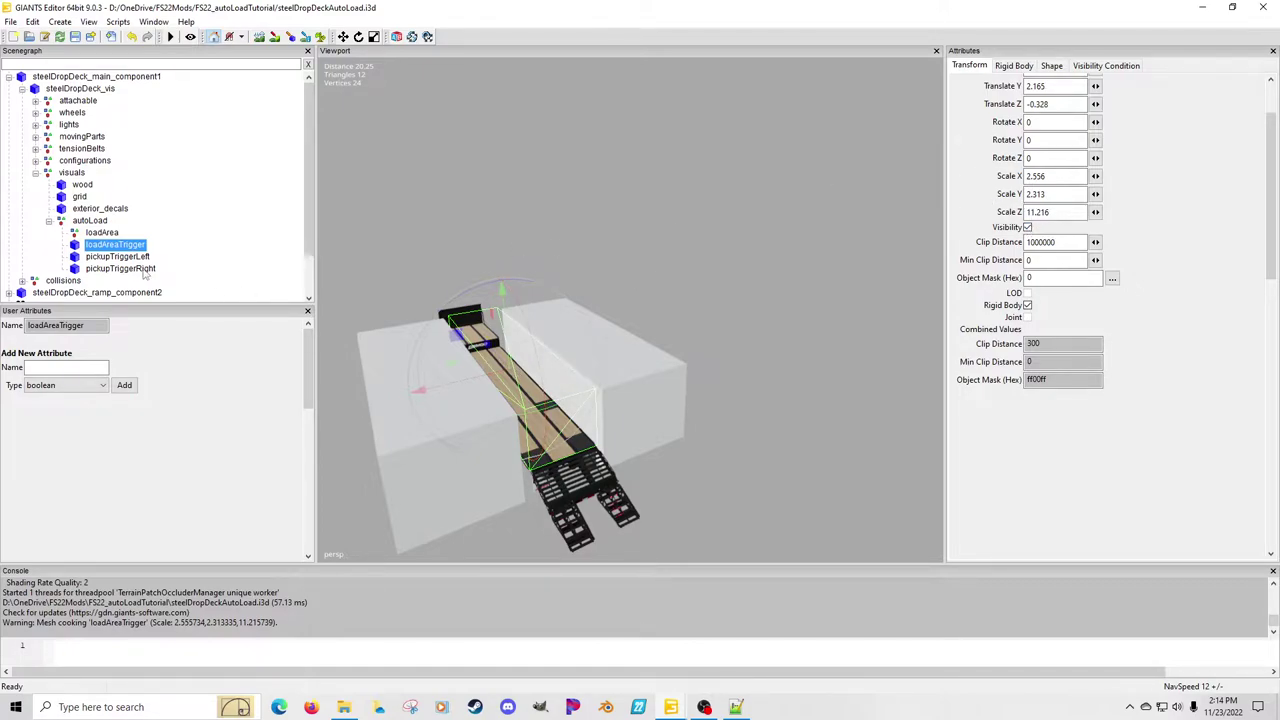
click(139, 258)
click(139, 247)
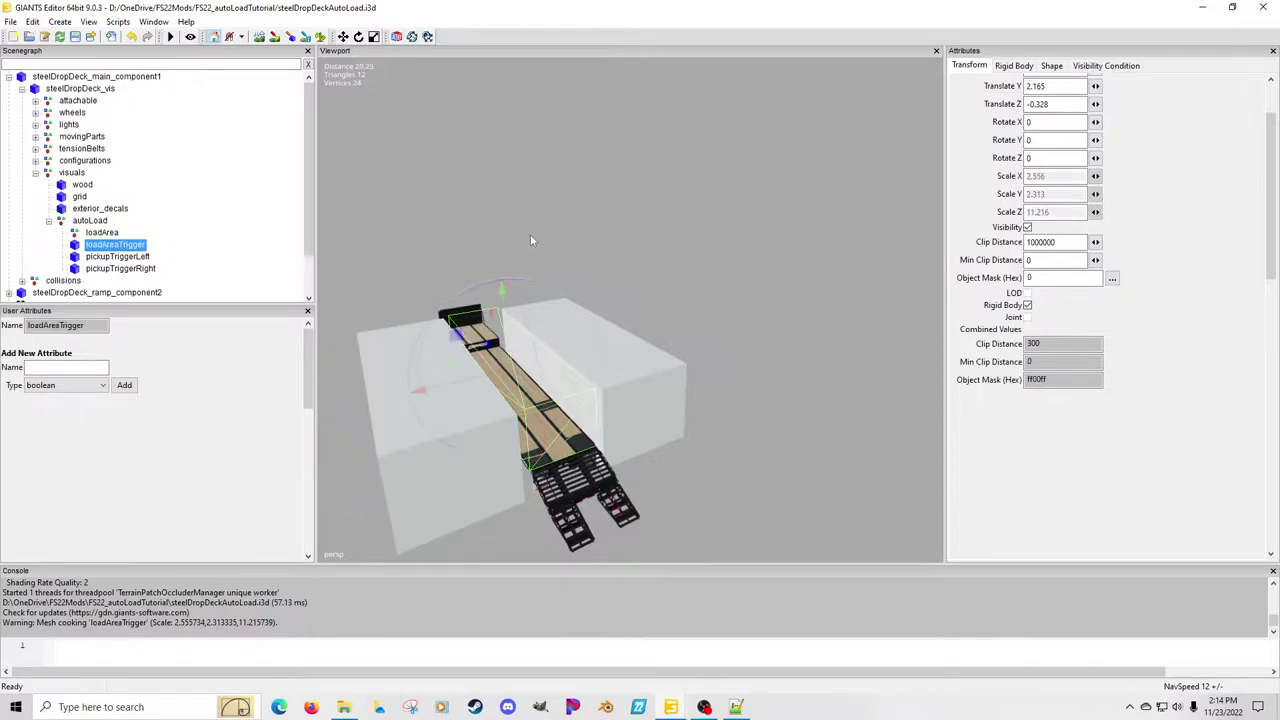
click(1029, 228)
click(1029, 228)
Make the trailer's pickupTriggerLeft a Kinematic rigid body and enable its Trigger option
click(142, 258)
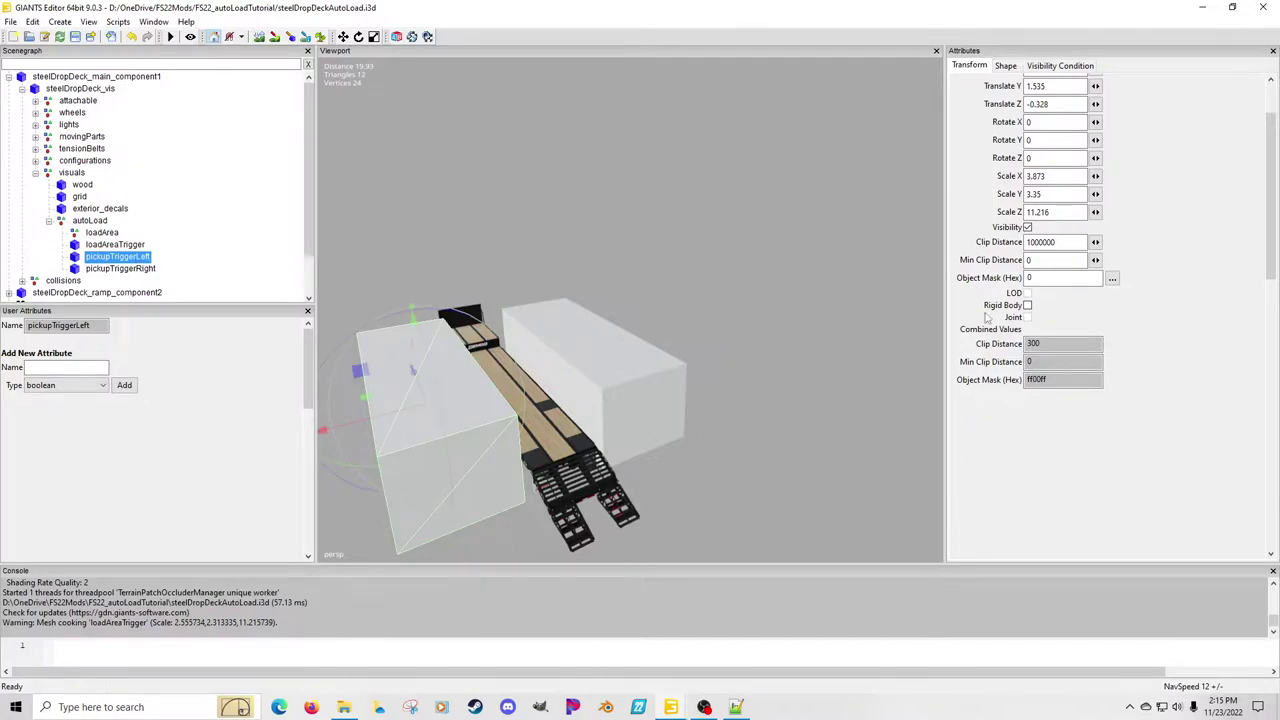
click(1027, 305)
click(1013, 66)
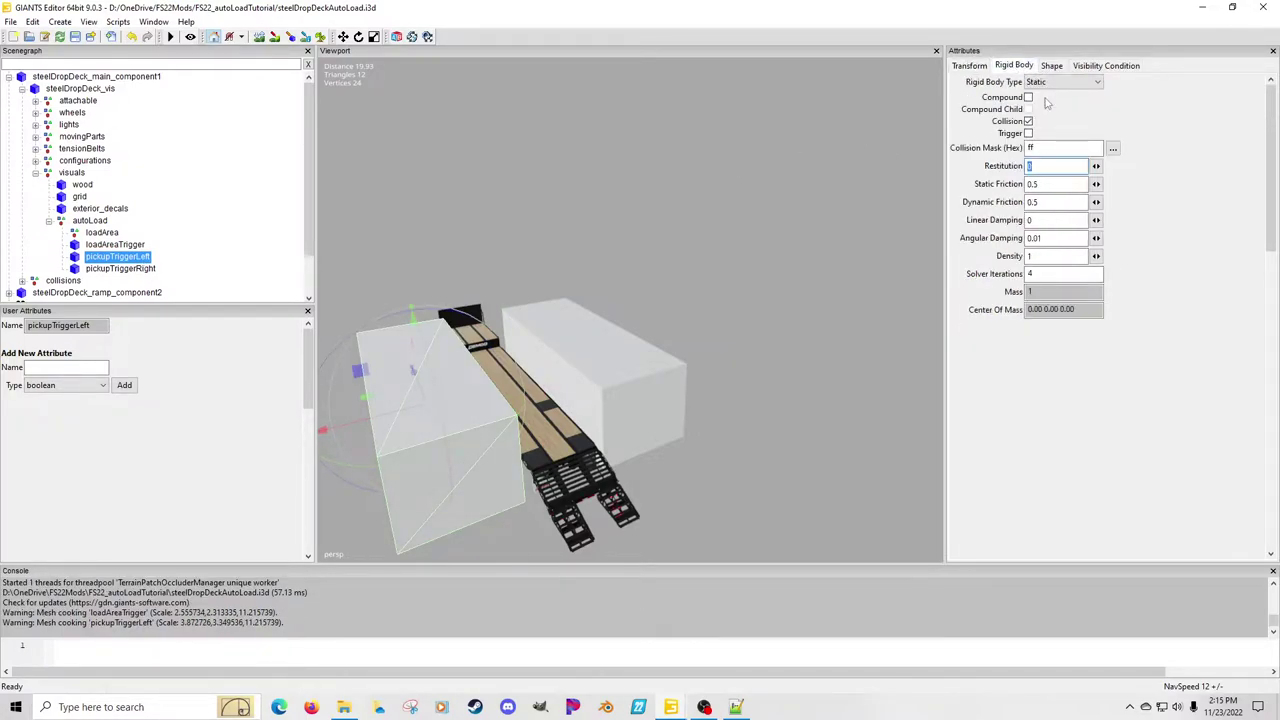
click(1060, 82)
click(1042, 117)
click(1028, 133)
Set pickupTriggerLeft's collision mask to 41200000 and mark its shape as Non Renderable
double_click(1068, 147)
key(ctrl+v)
key(Return)
key(ctrl+c)
click(1051, 66)
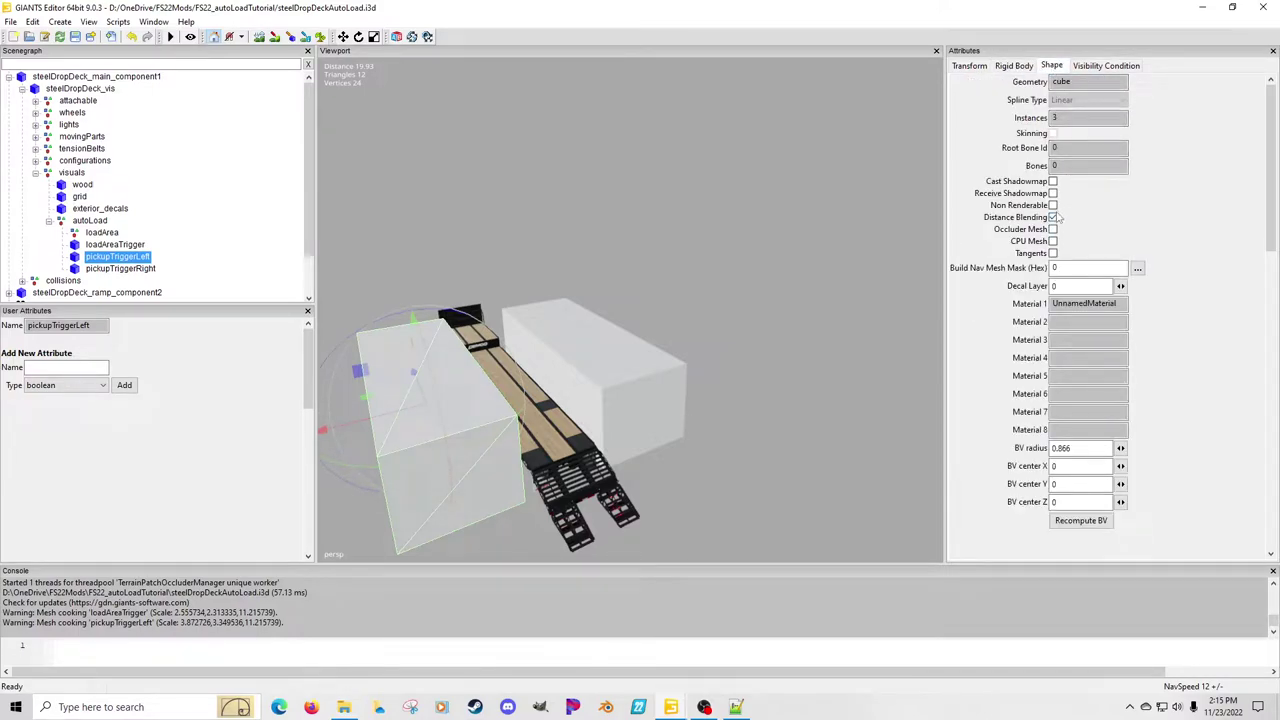
click(1052, 205)
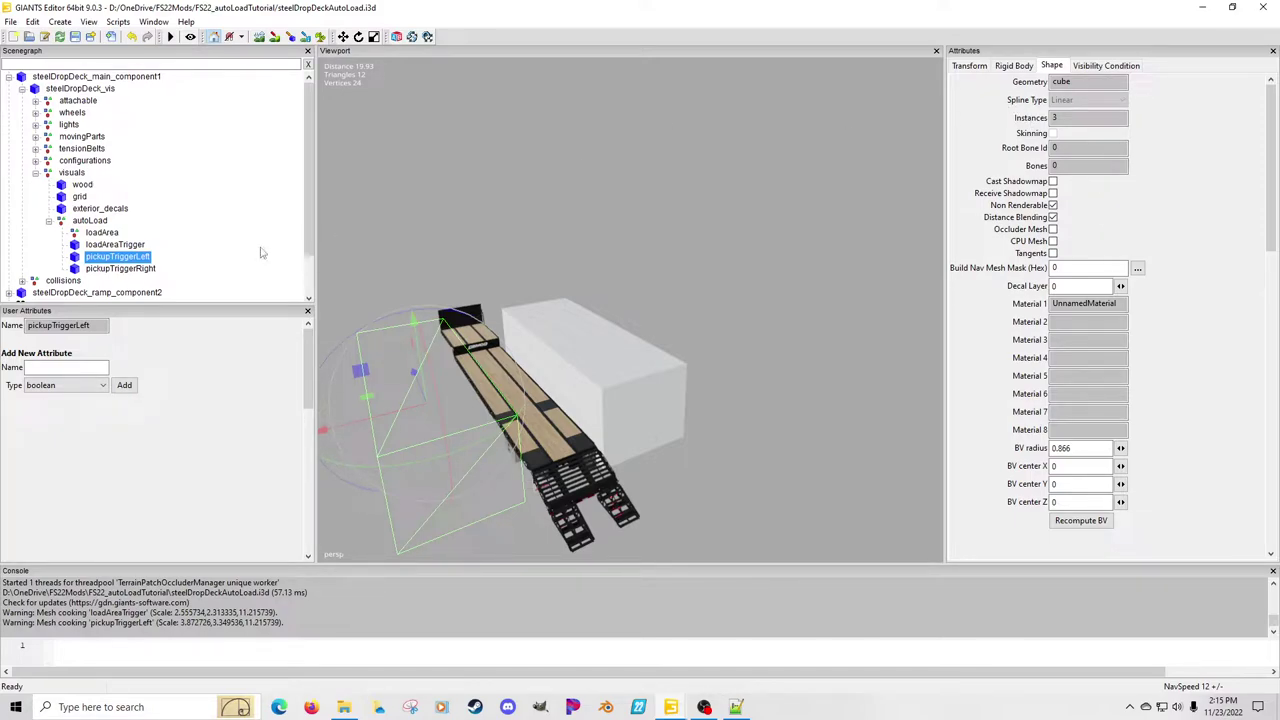
Make the trailer's pickupTriggerRight a Kinematic rigid body and enable its Trigger option
click(148, 269)
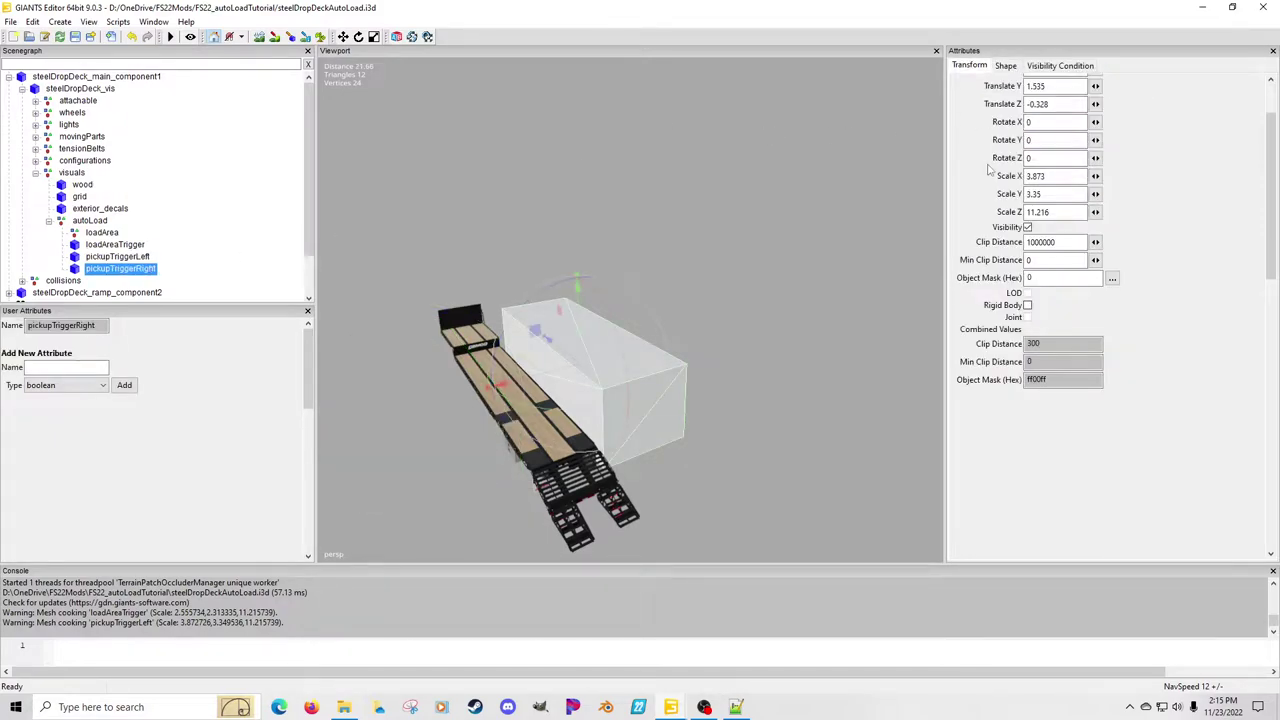
click(1027, 305)
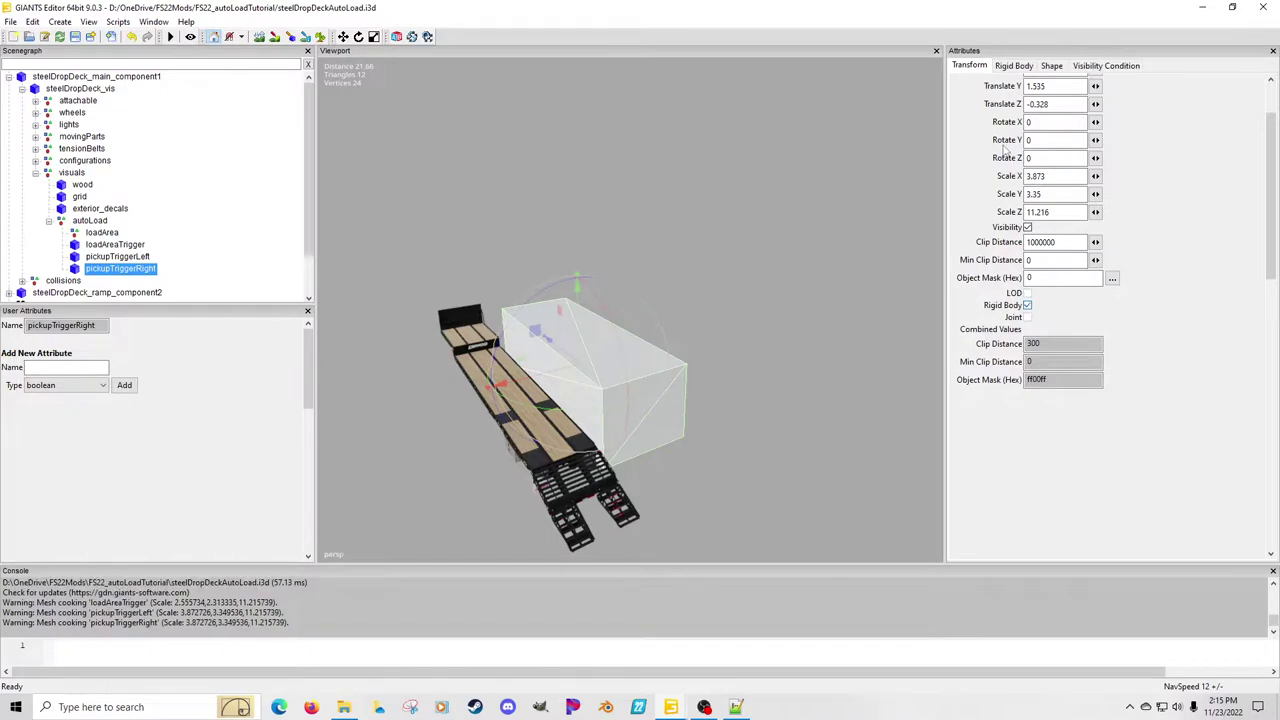
click(1012, 66)
click(1035, 81)
click(1040, 115)
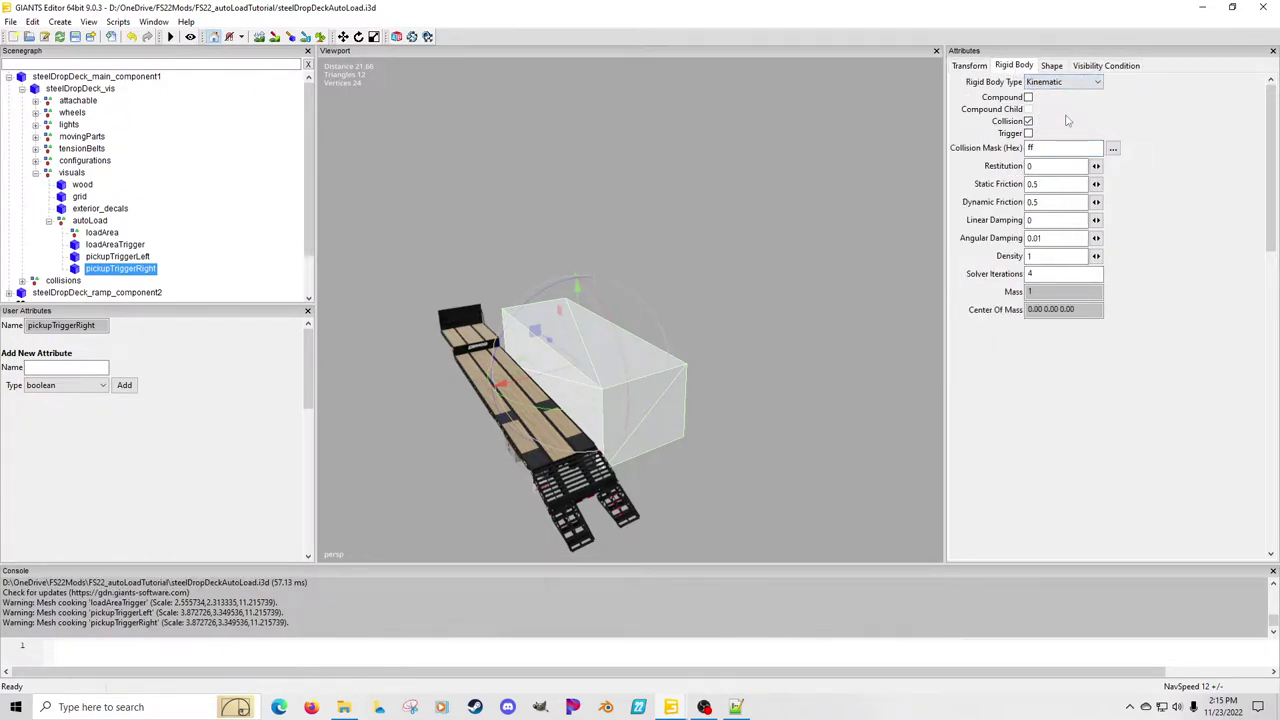
click(1028, 133)
Paste the collision mask 41200000 into pickupTriggerRight and mark its shape as Non Renderable
key(ctrl+v)
click(1051, 65)
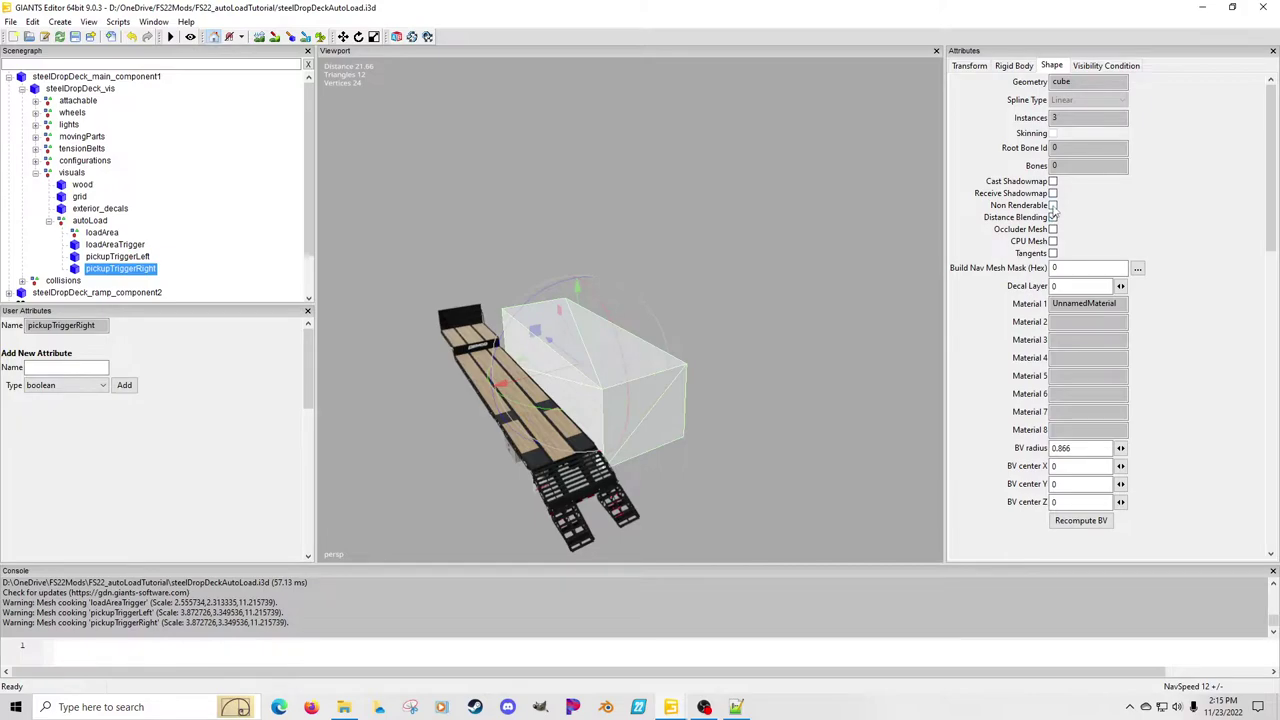
click(1052, 205)
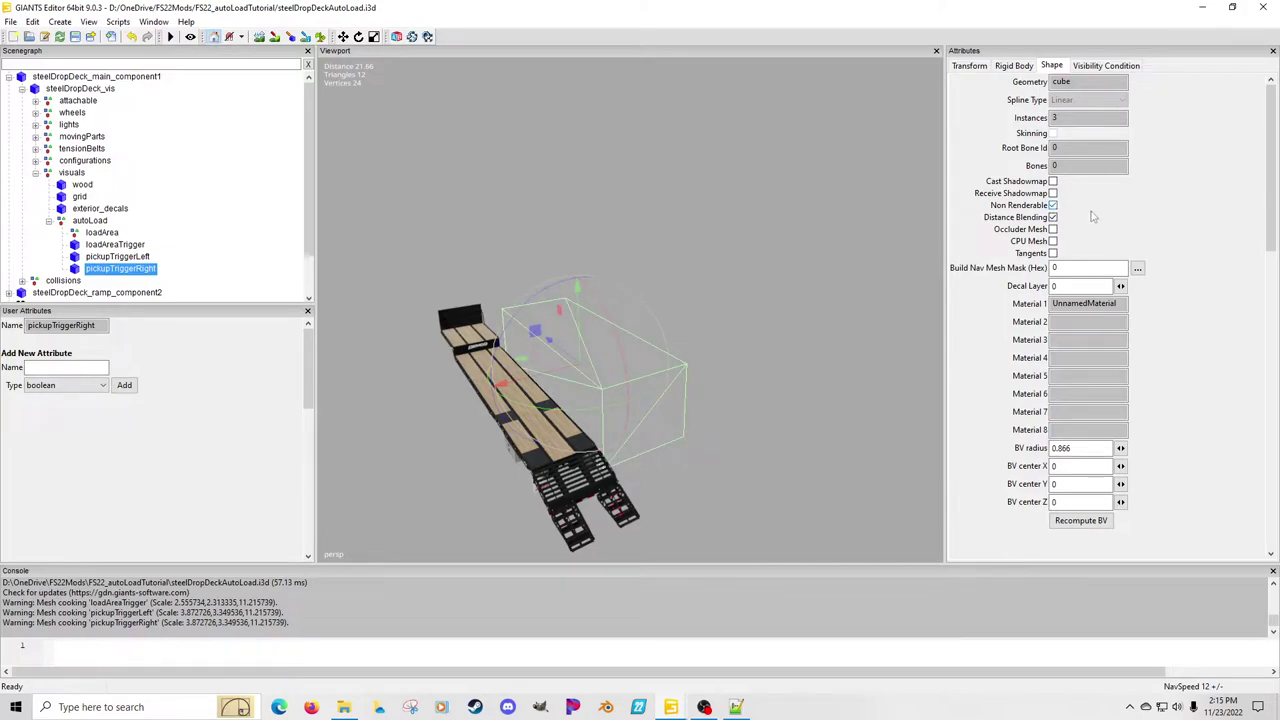
Check the rigid body settings of all three autoLoad triggers and save the steelDropDeckAutoLoad scene
click(1013, 65)
click(142, 257)
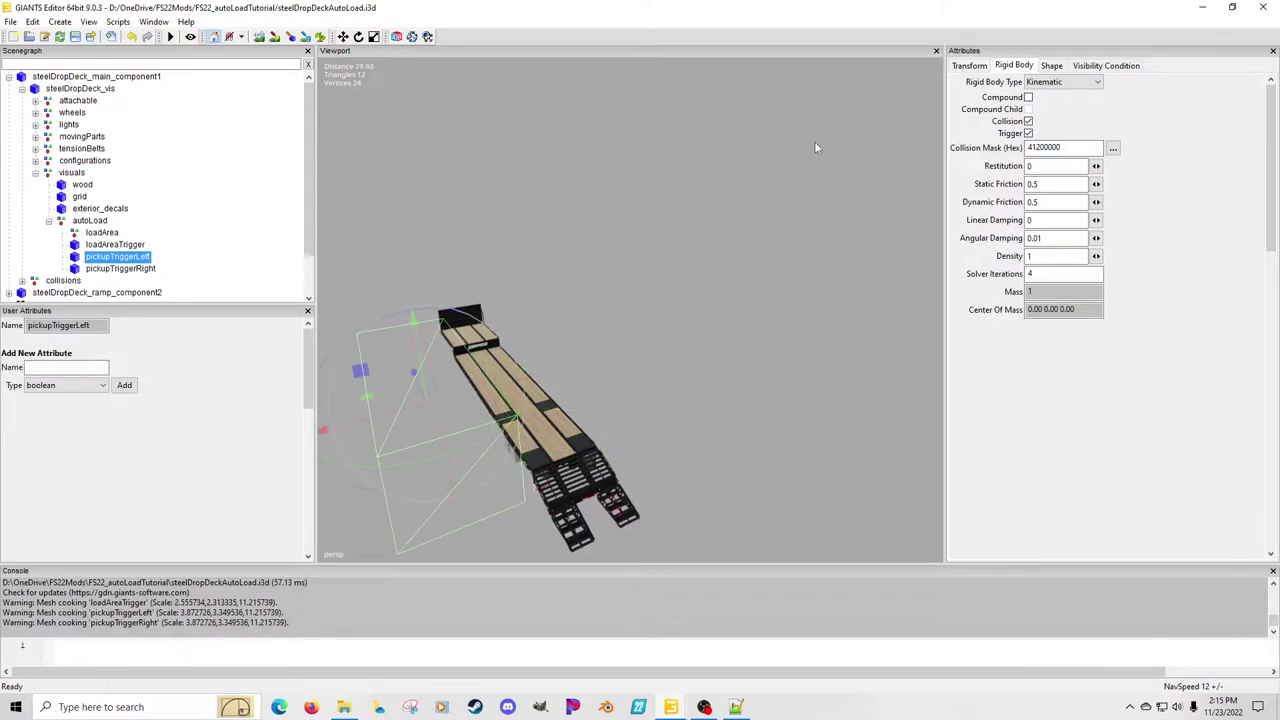
click(130, 245)
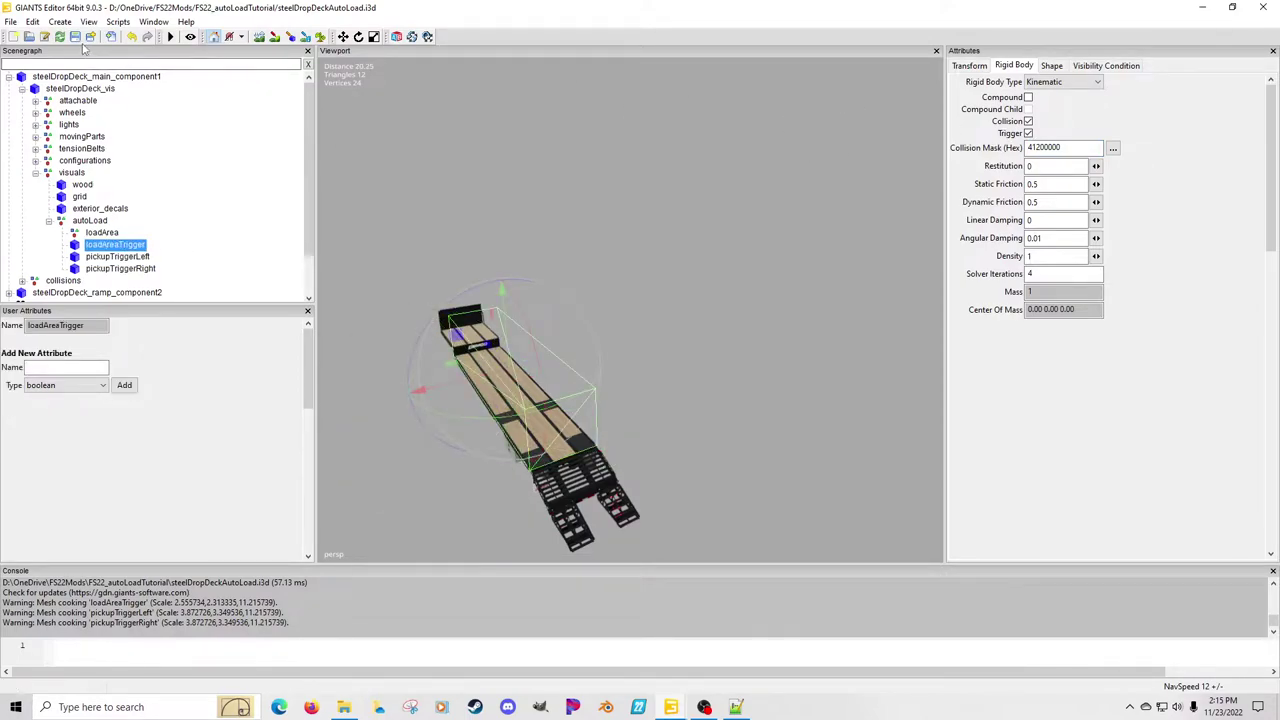
click(74, 37)
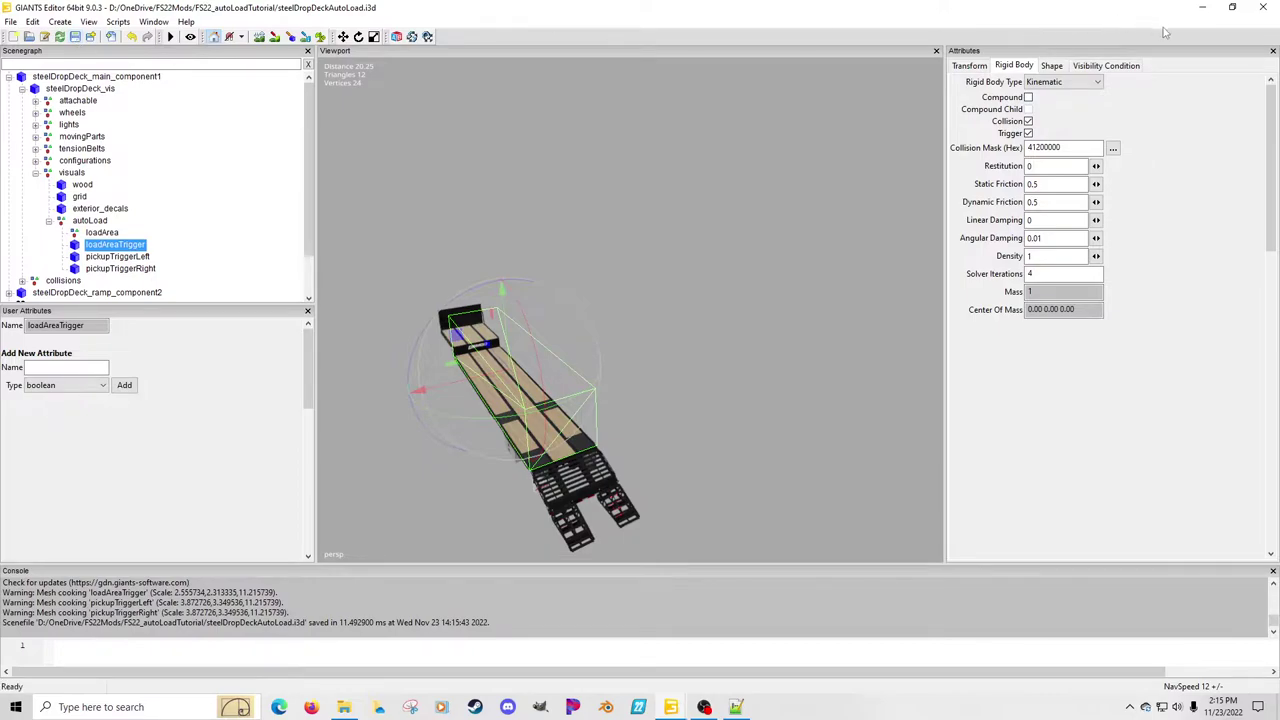
Close both scene editors, discarding the changes to sek802.i3d, and bring up the FS22_autoLoadTutorial folder in File Explorer
click(1262, 7)
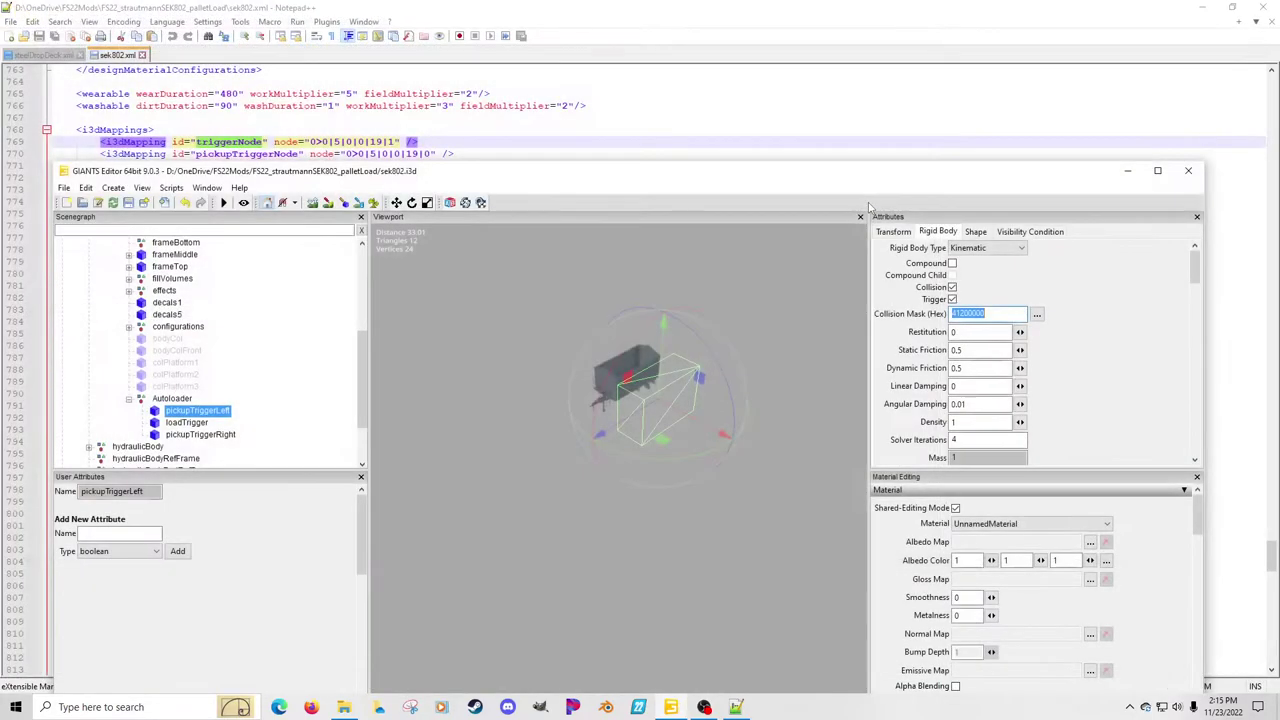
click(1186, 171)
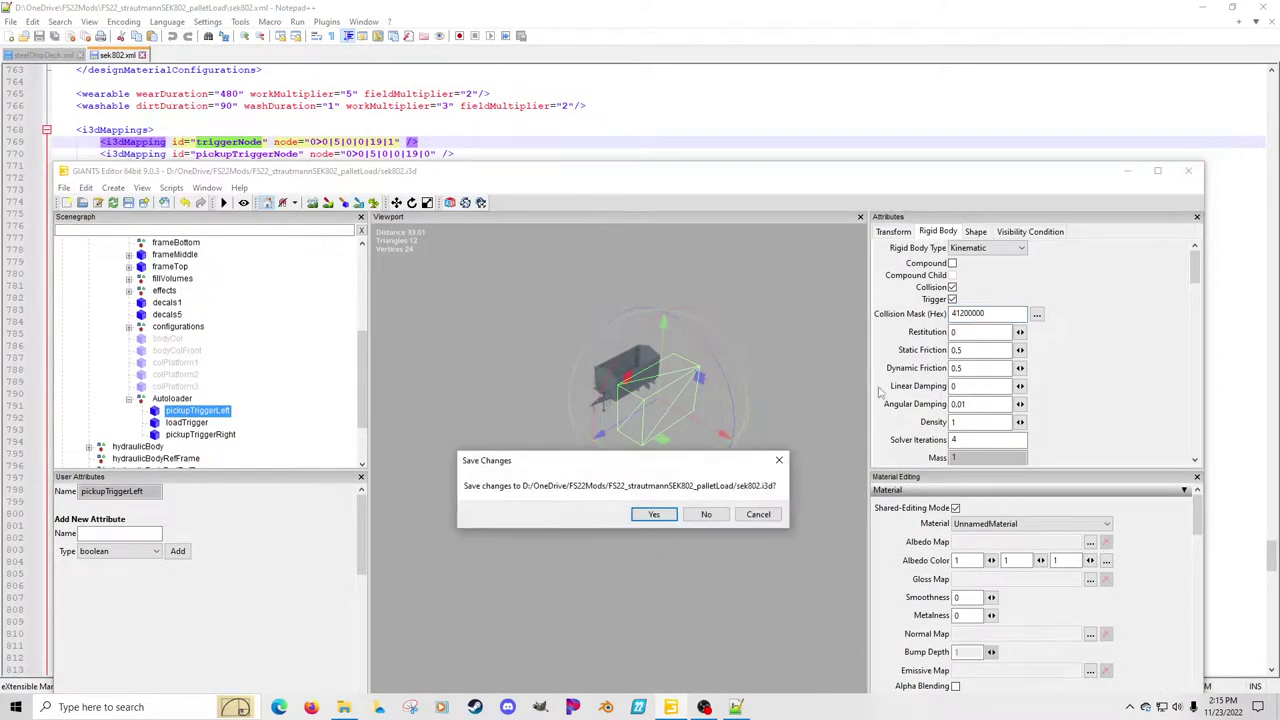
click(706, 514)
click(346, 708)
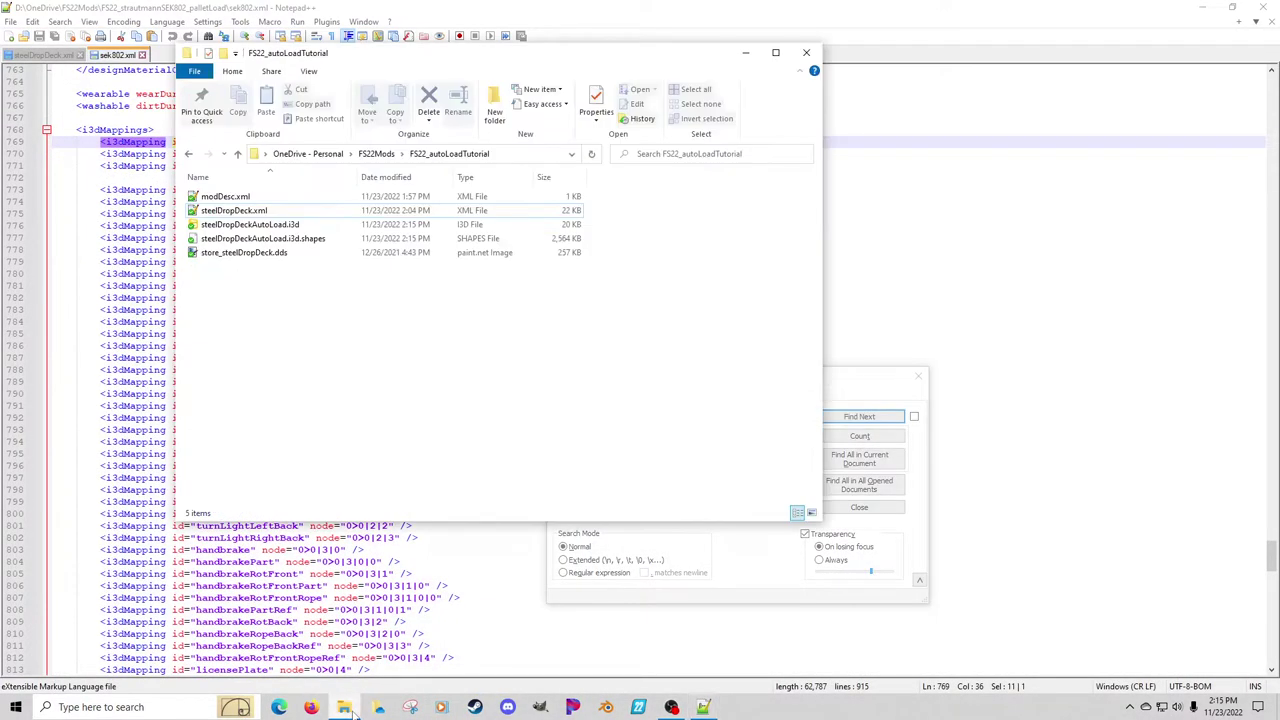
Open steelDropDeckAutoLoad.i3d in GIANTS Editor and expand the main component's hierarchy down to the autoLoad group's children
click(238, 226)
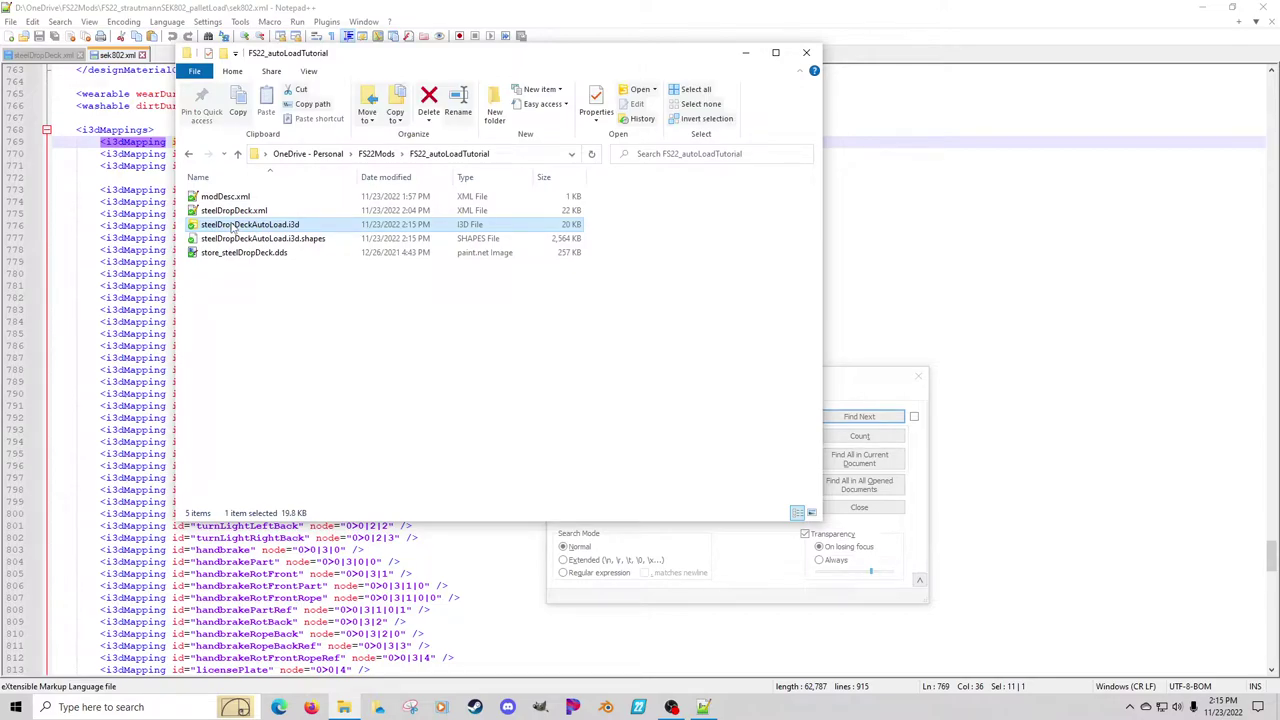
double_click(238, 226)
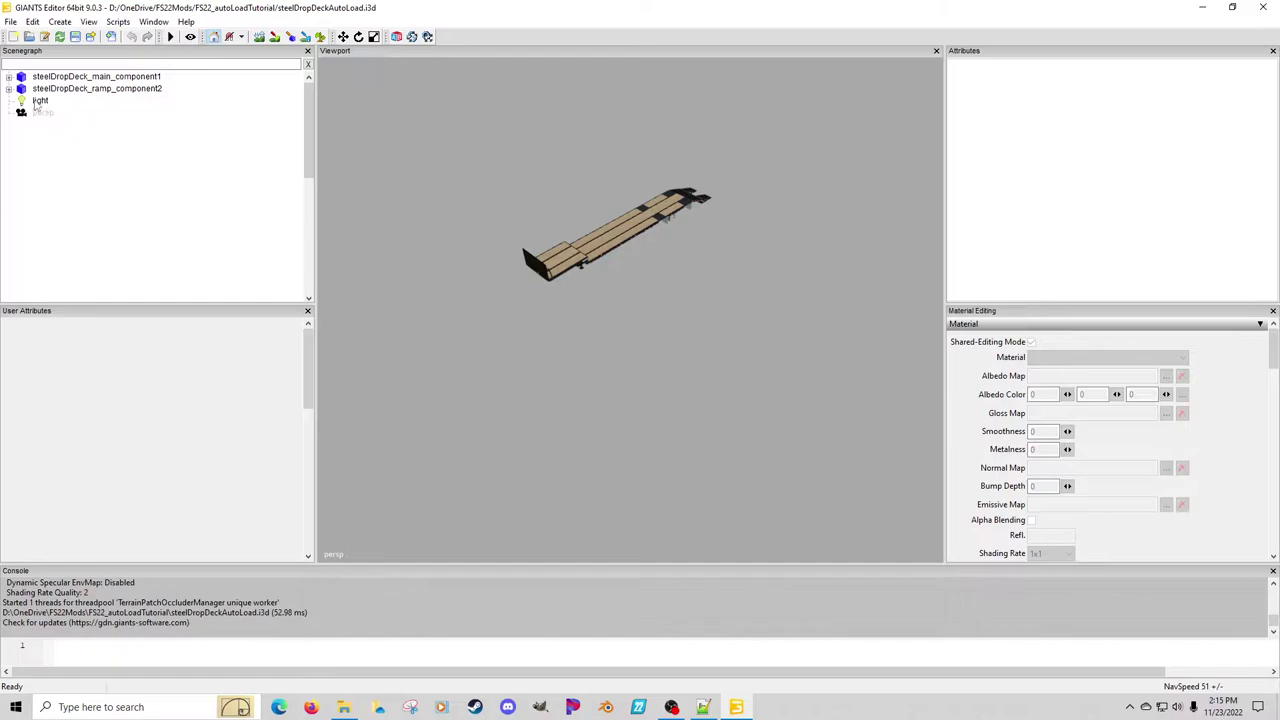
click(8, 77)
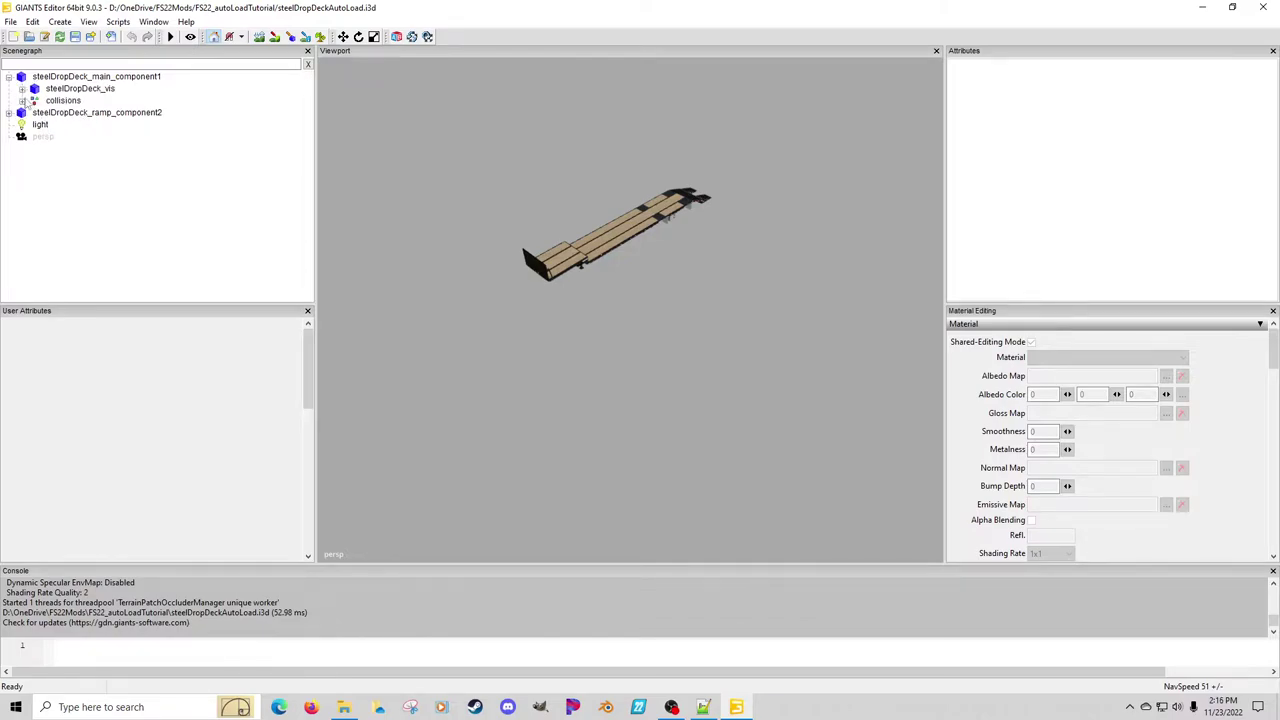
click(22, 89)
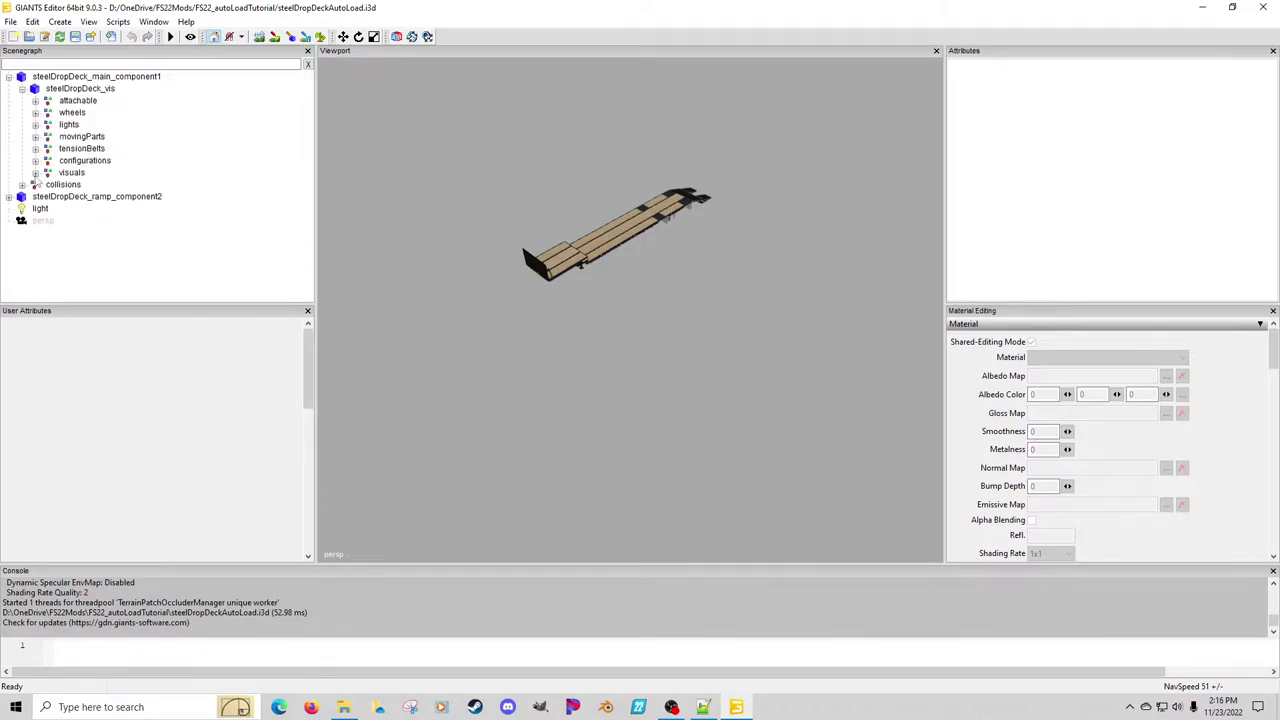
click(35, 173)
click(48, 221)
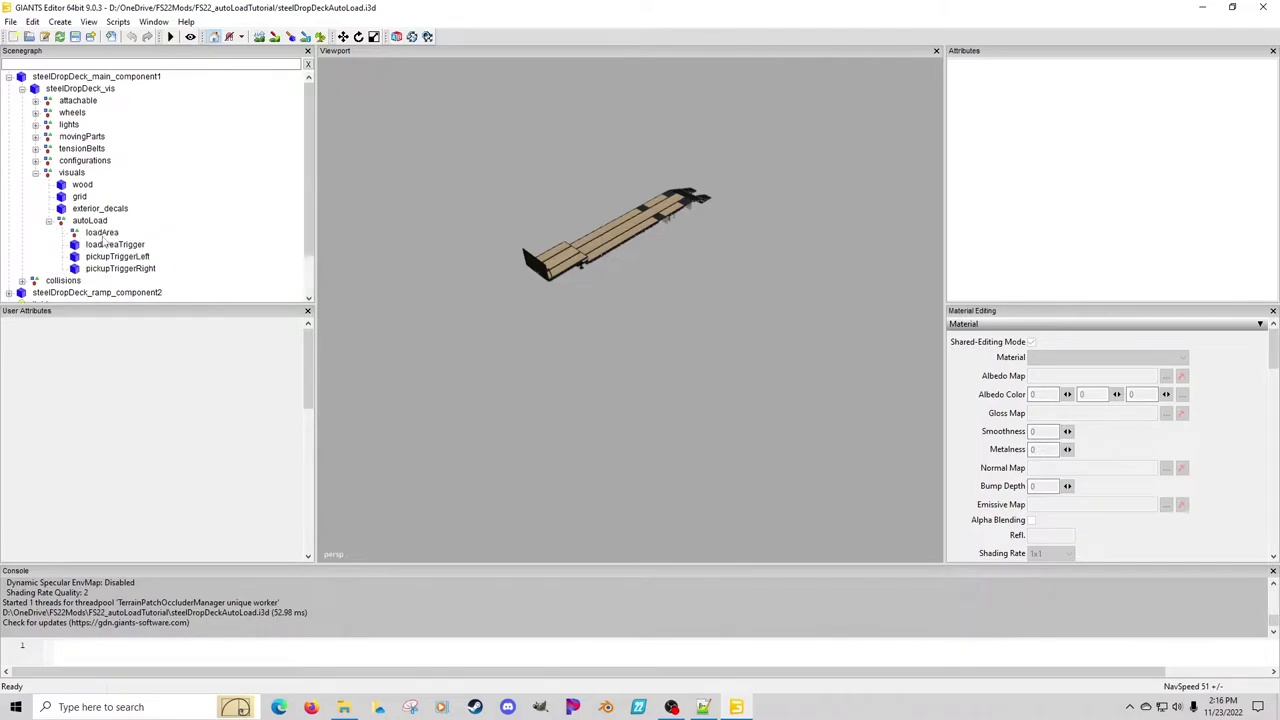
Check the rigid body type, trigger option and collision mask of loadAreaTrigger, pickupTriggerLeft and pickupTriggerRight
click(104, 245)
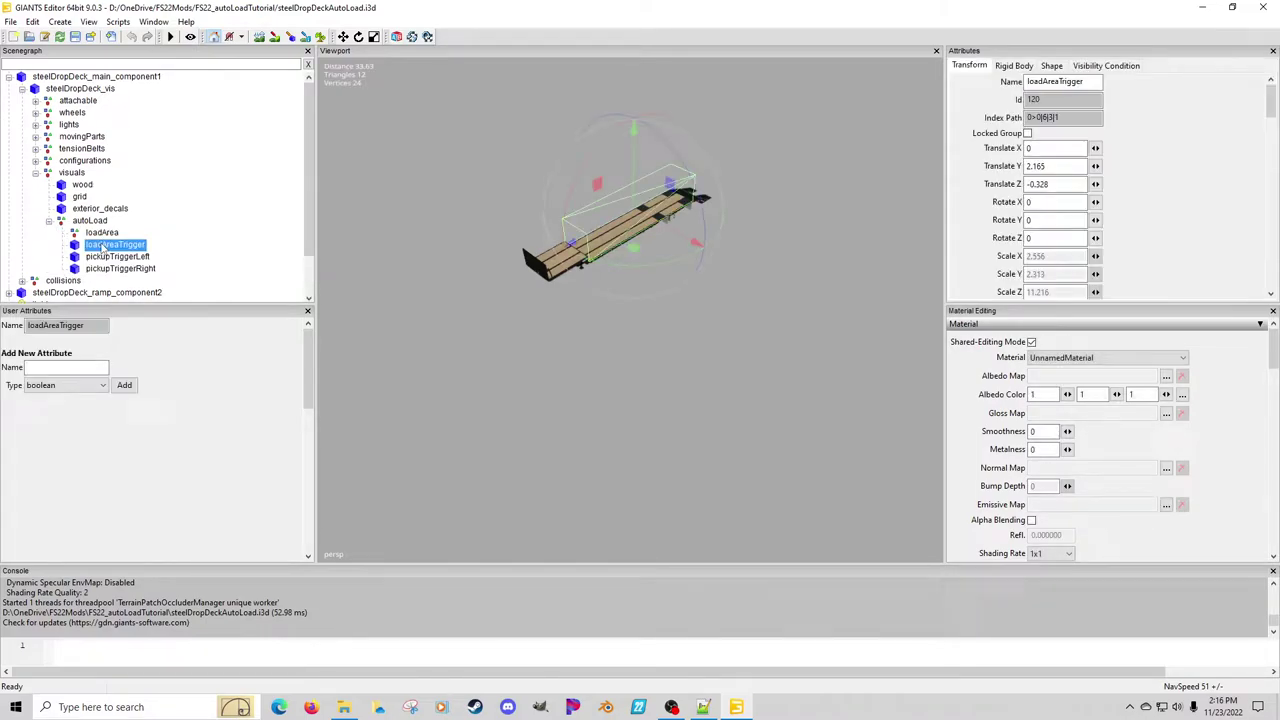
click(1013, 65)
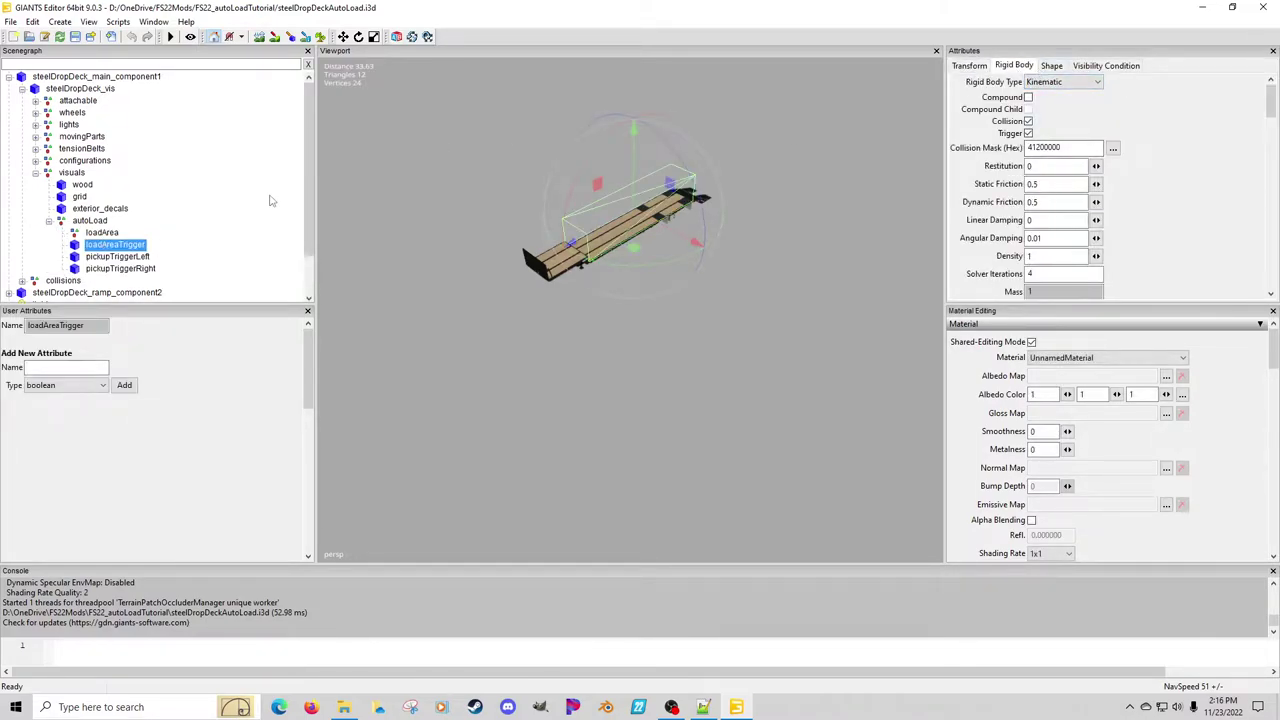
click(146, 257)
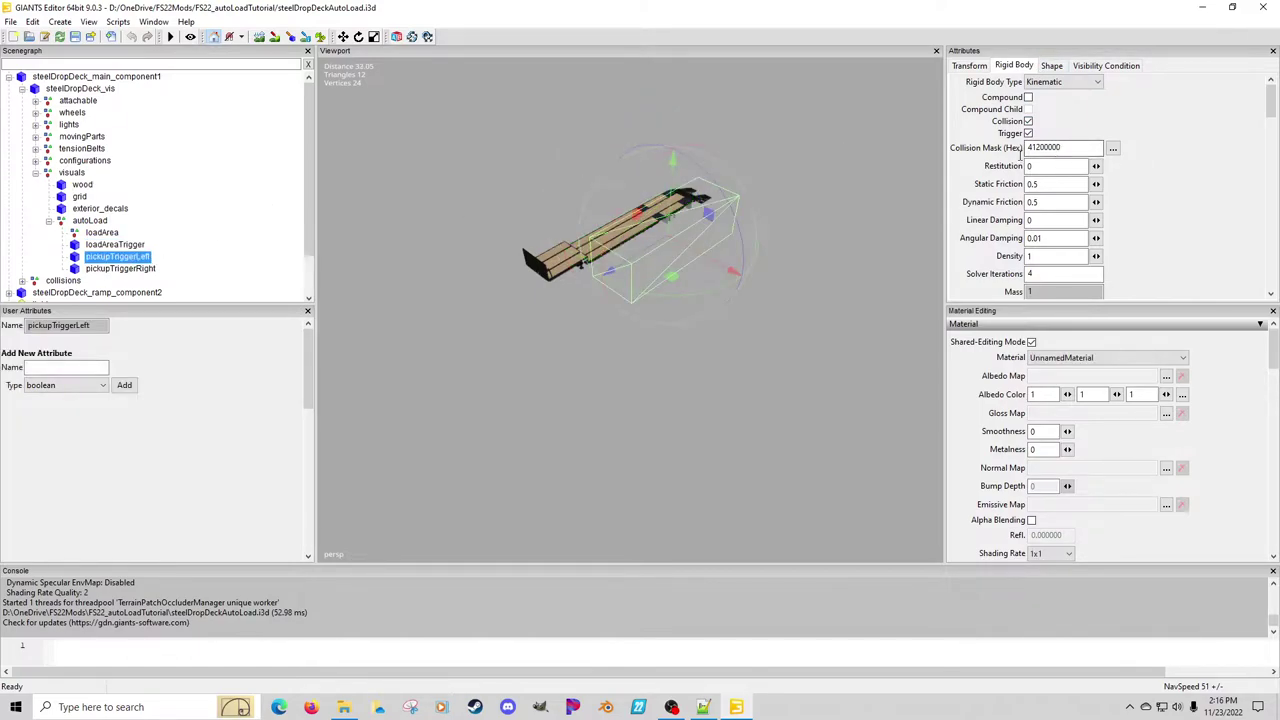
click(125, 268)
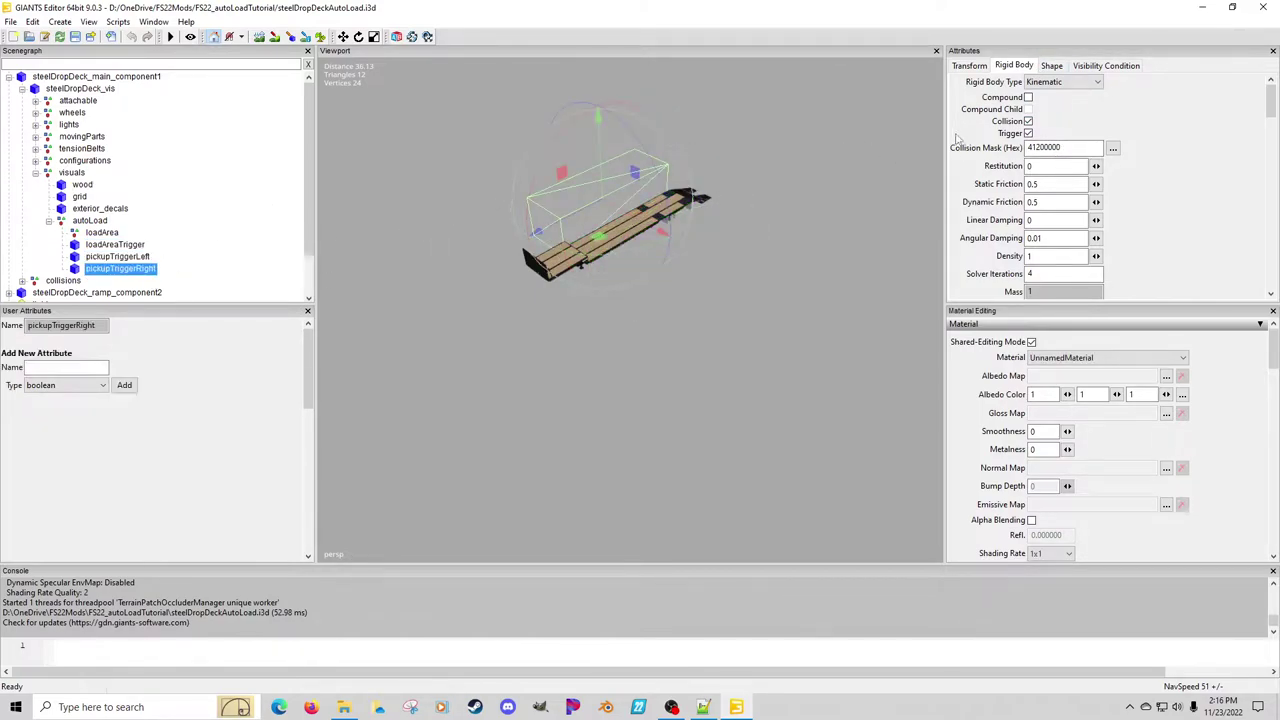
click(1028, 150)
Delete the light from the trailer scene
scroll(78, 270, down, 2)
click(40, 256)
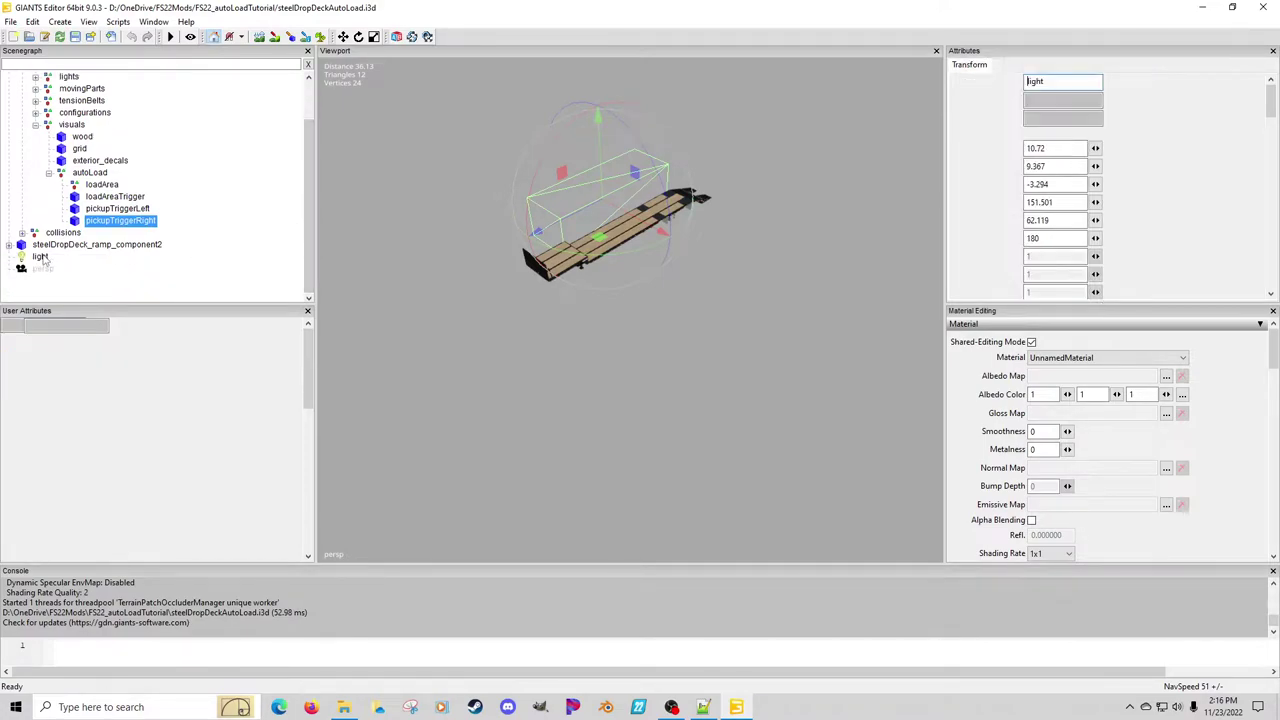
key(Delete)
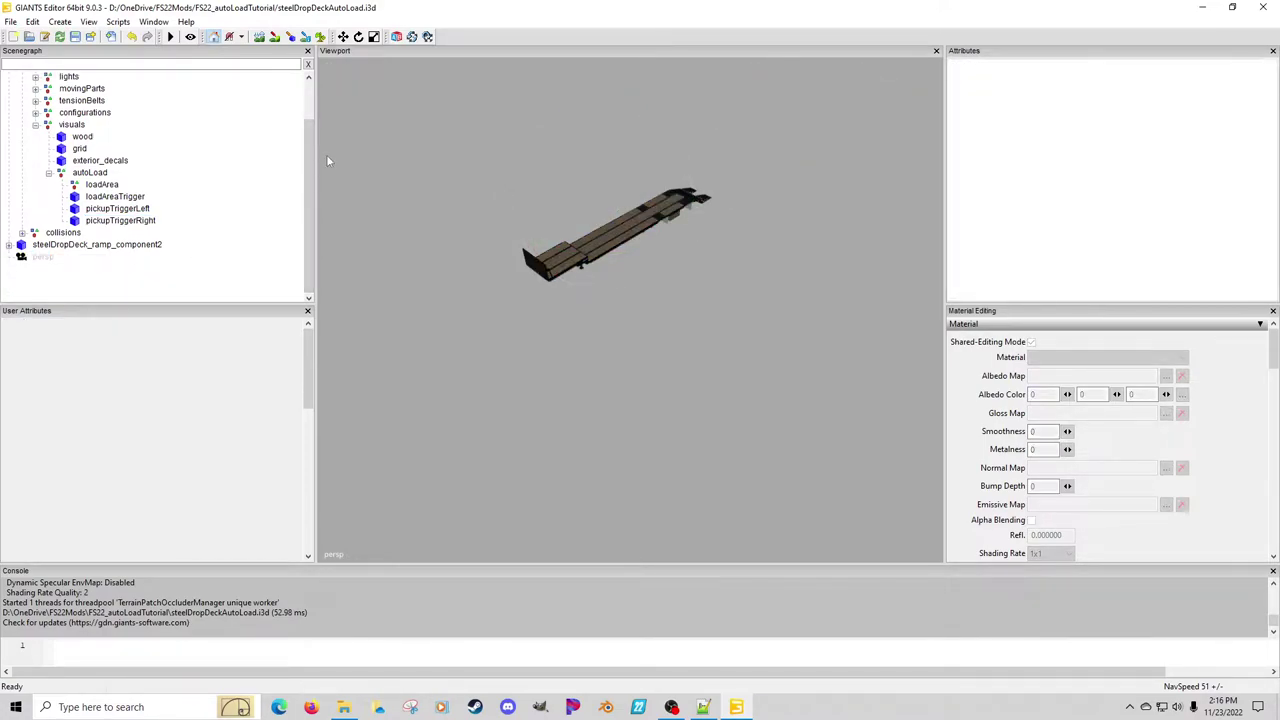
Switch to Notepad++, close sek802.xml and bring the i3dMappings section of steelDropDeck.xml into view
click(127, 203)
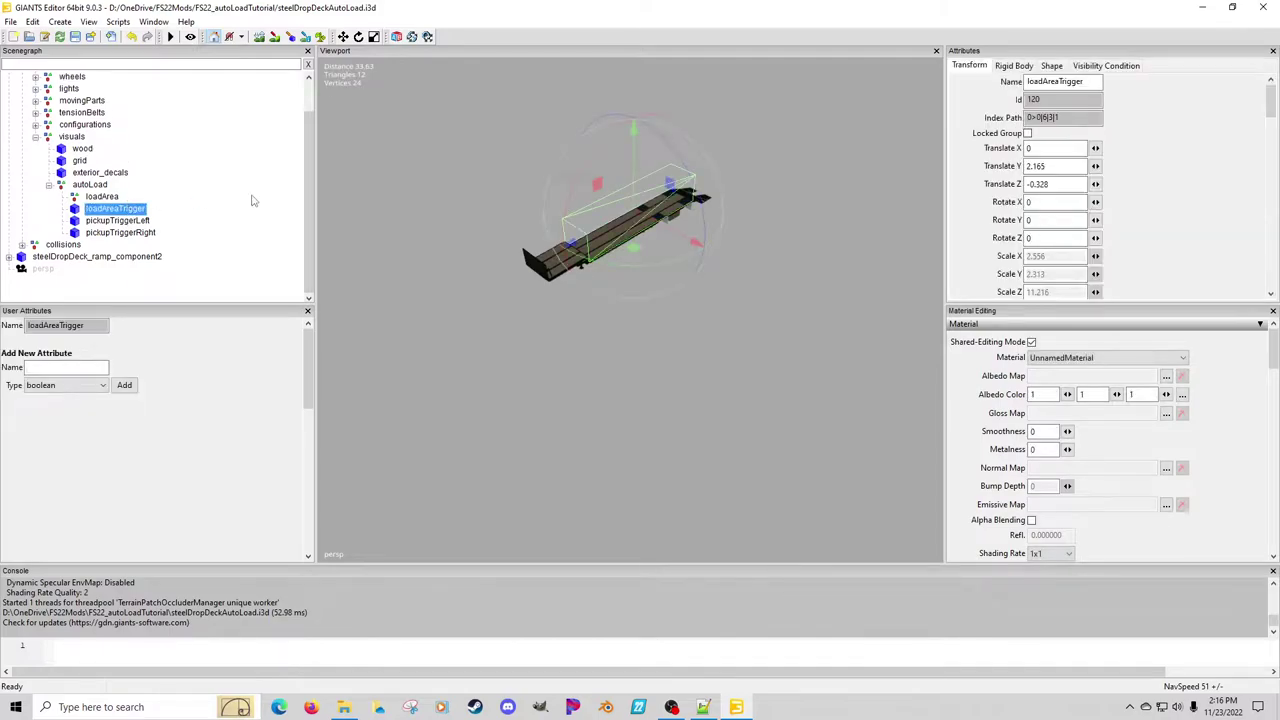
click(103, 197)
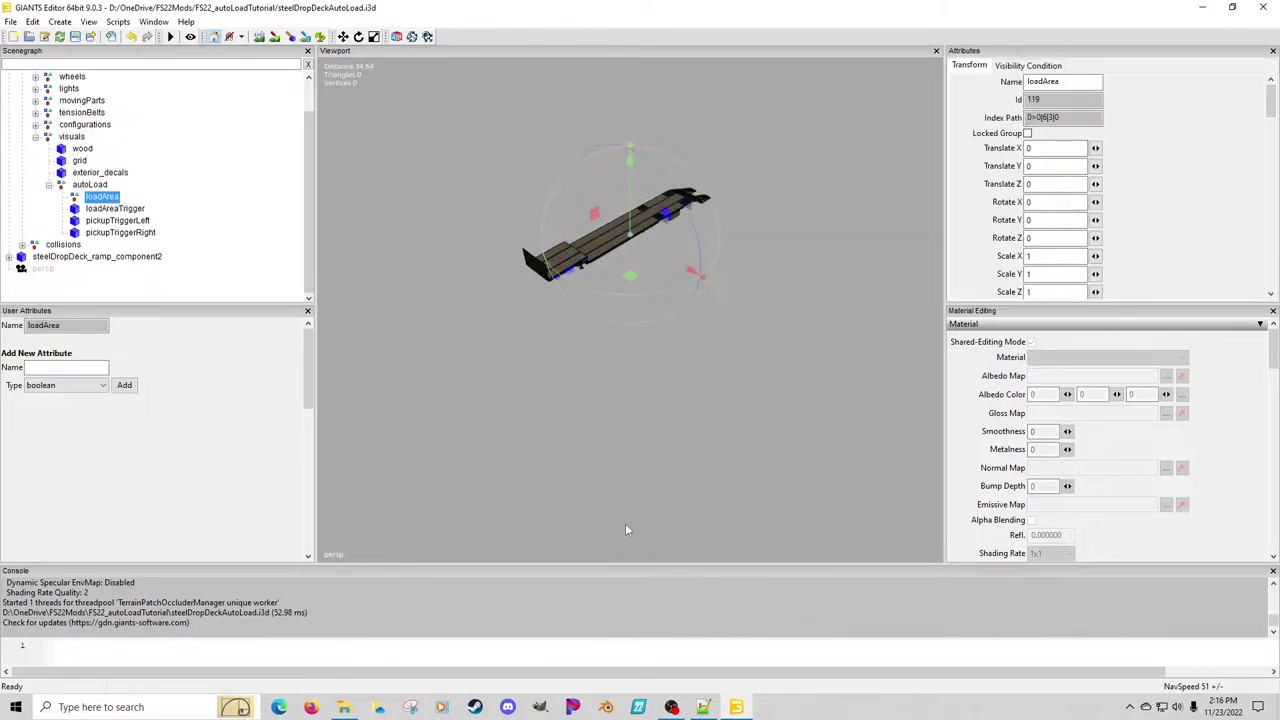
click(703, 707)
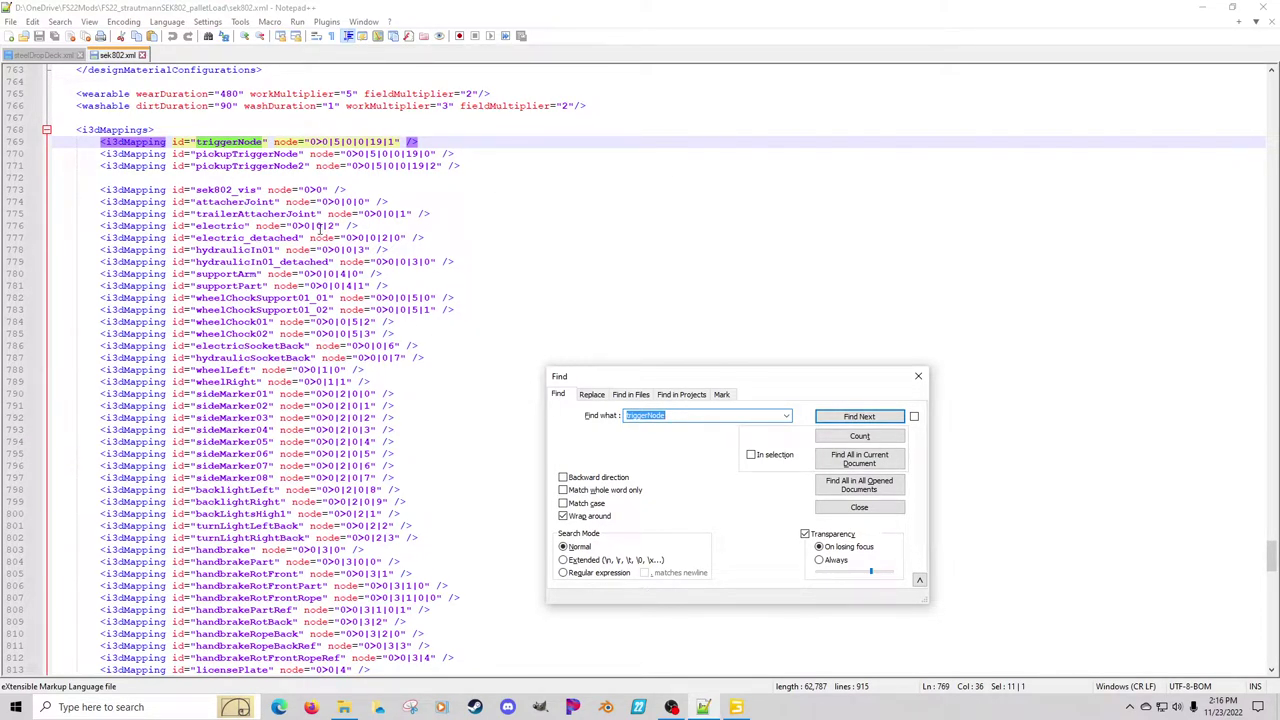
click(142, 54)
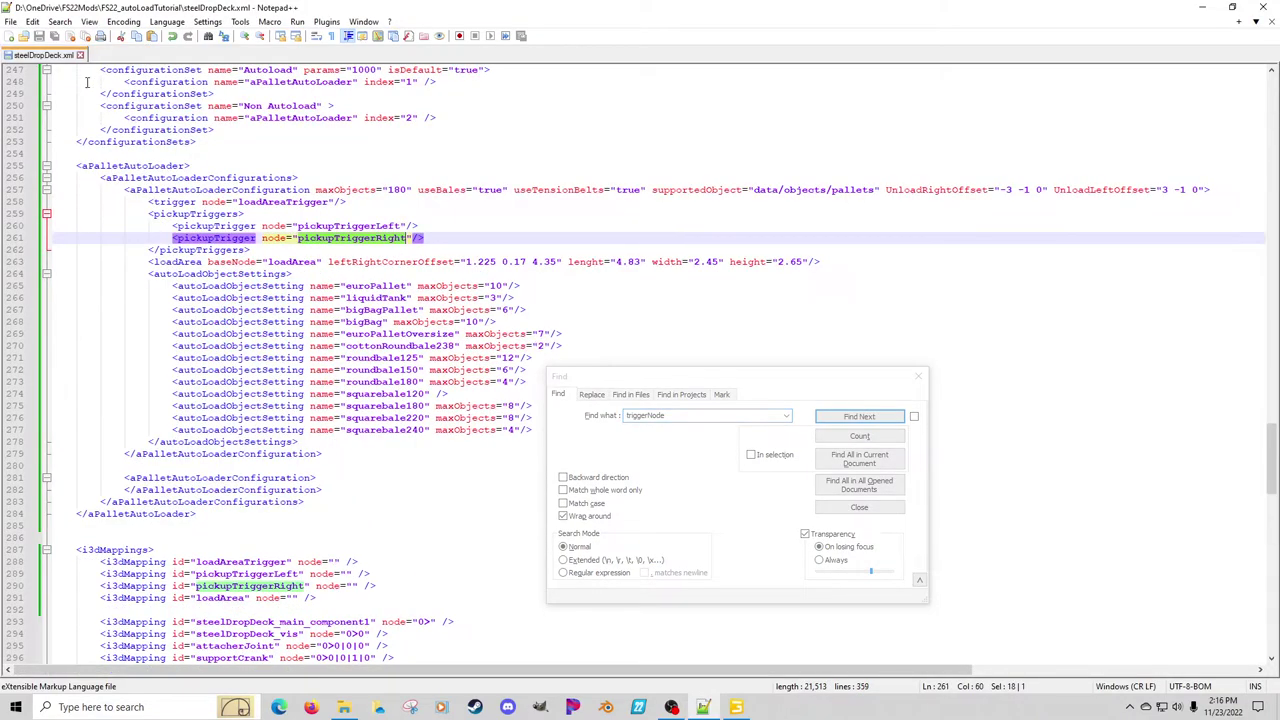
scroll(317, 418, down, 1)
scroll(295, 513, down, 2)
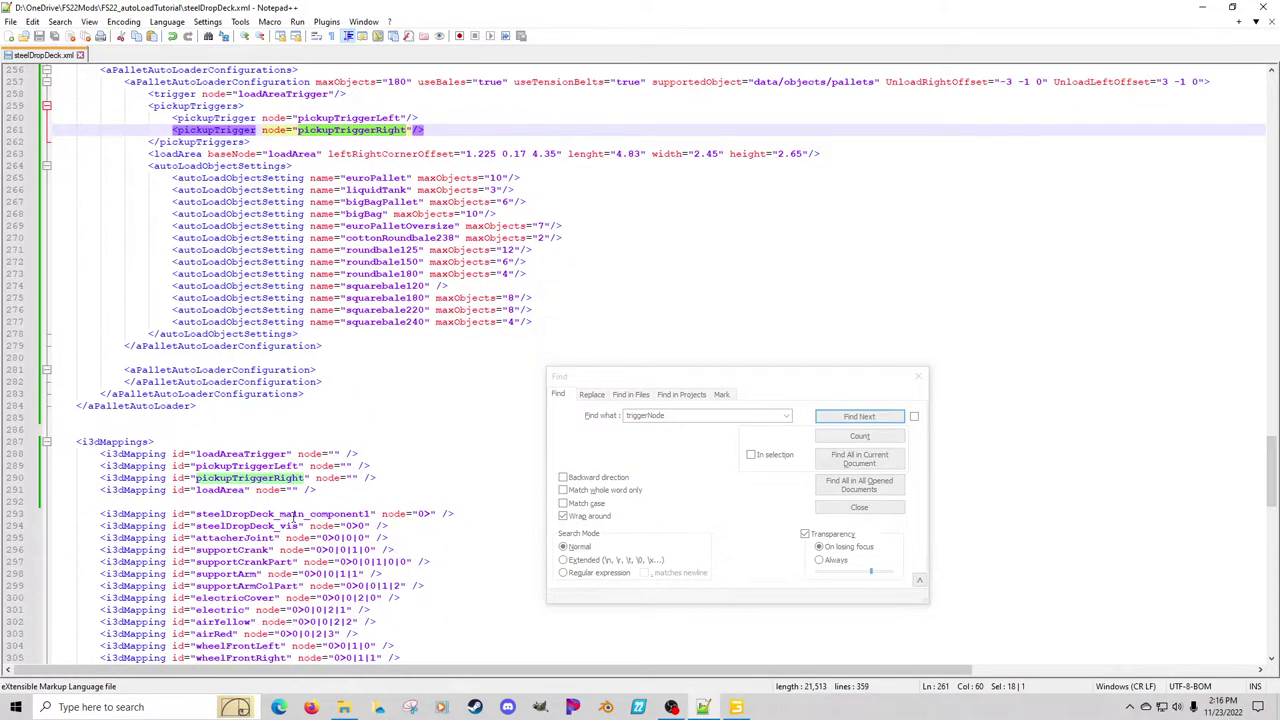
Copy loadAreaTrigger's index path from the scene and paste 0>0|6|3|1 as its node in the steelDropDeck.xml i3dMappings
click(235, 454)
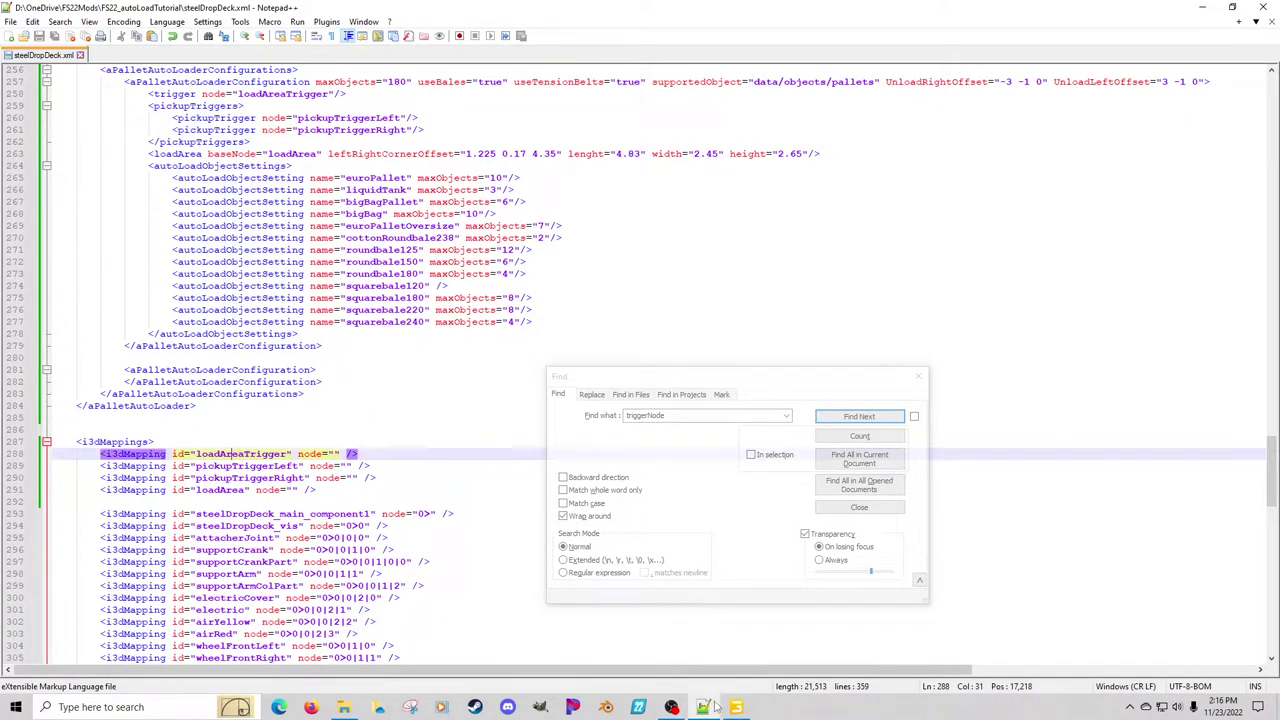
key(alt+Tab)
click(114, 209)
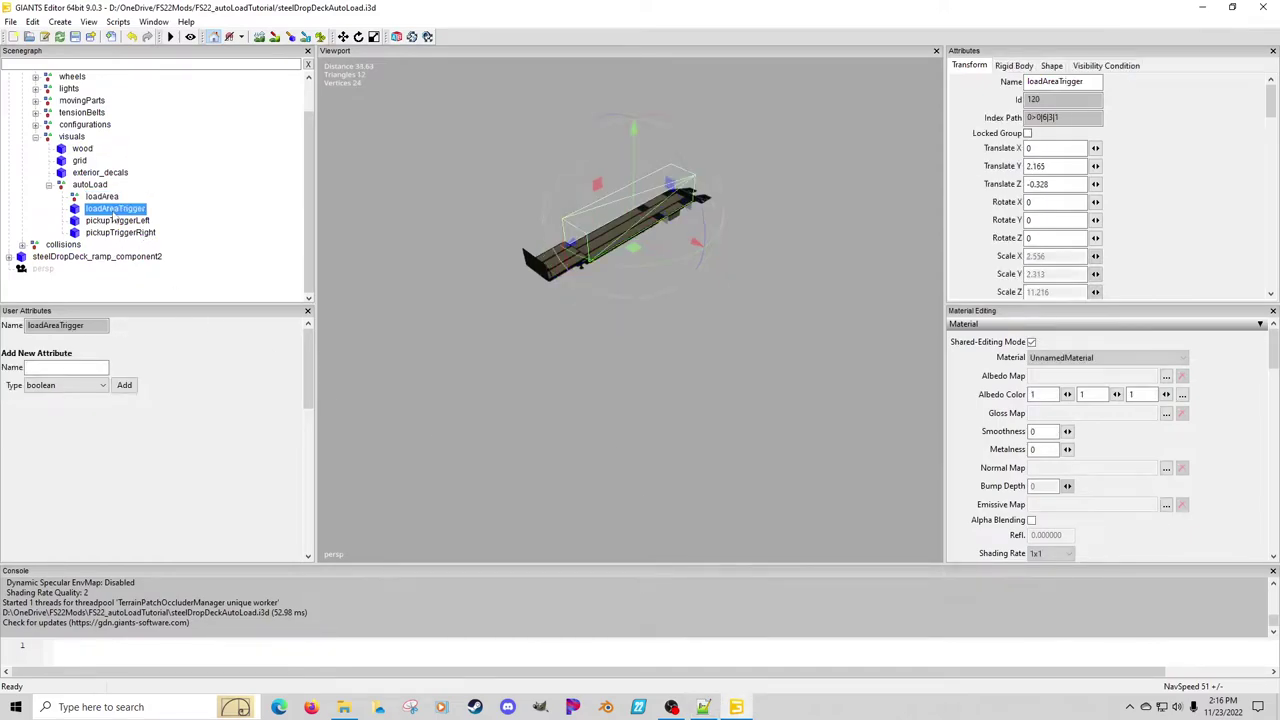
drag(1055, 120, 999, 122)
key(ctrl+c)
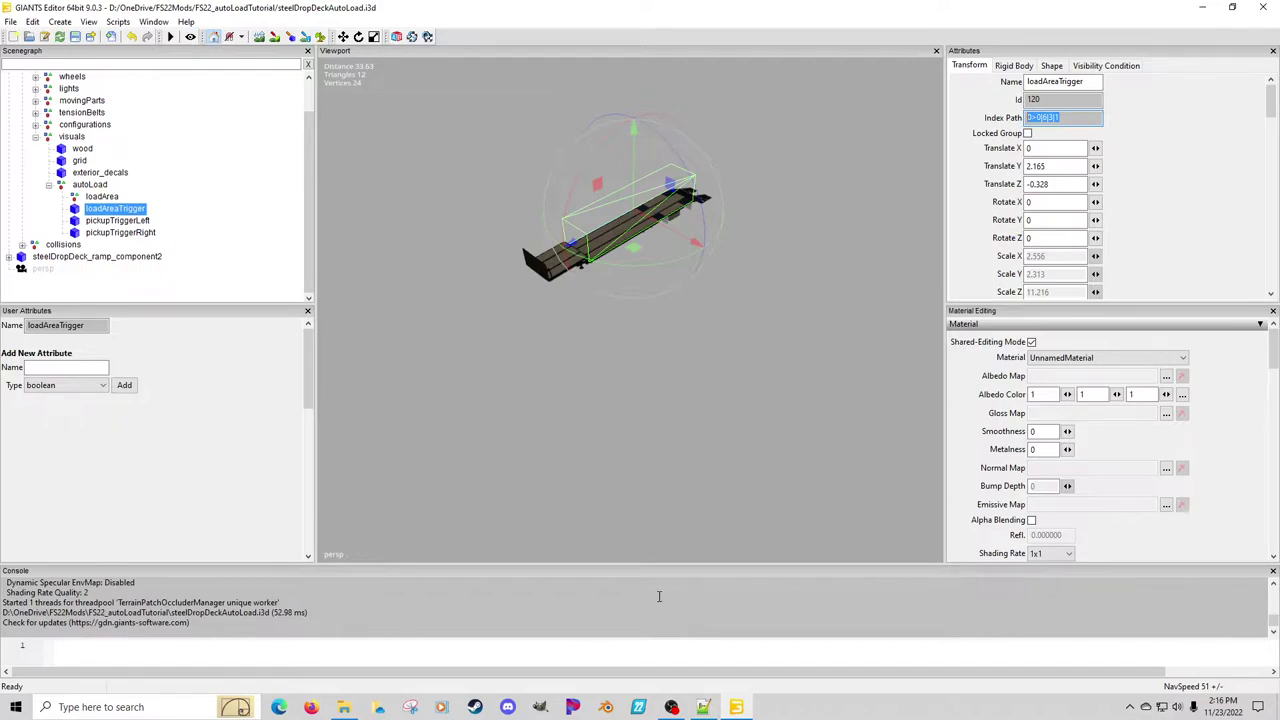
click(703, 707)
click(335, 453)
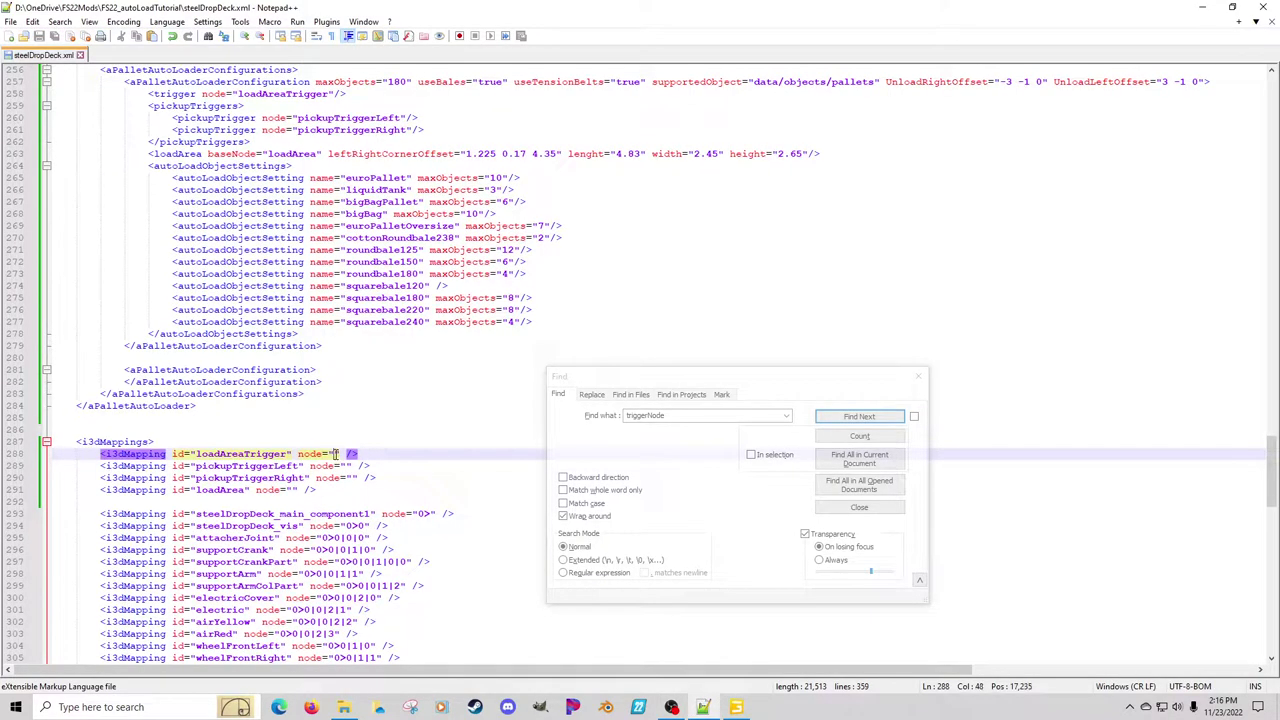
key(ctrl+v)
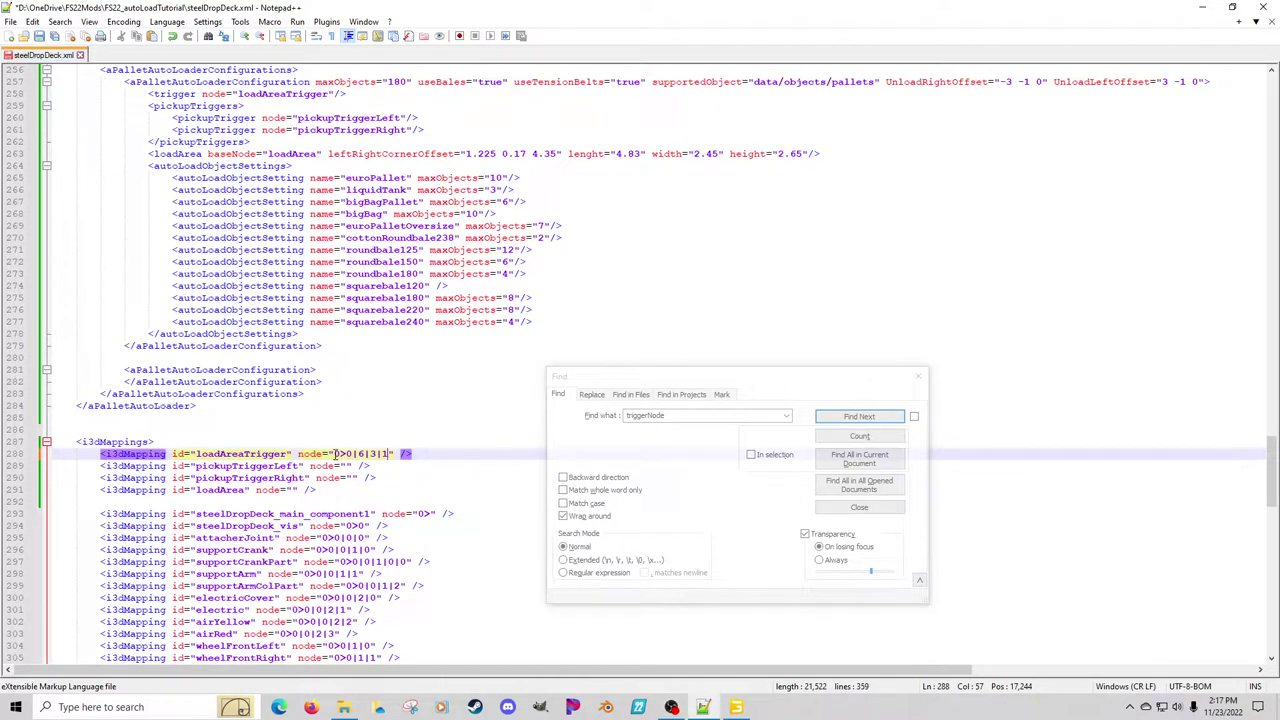
Examine the index paths of the autoLoad group and loadArea in the scene, then return to the XML file
key(alt+Tab)
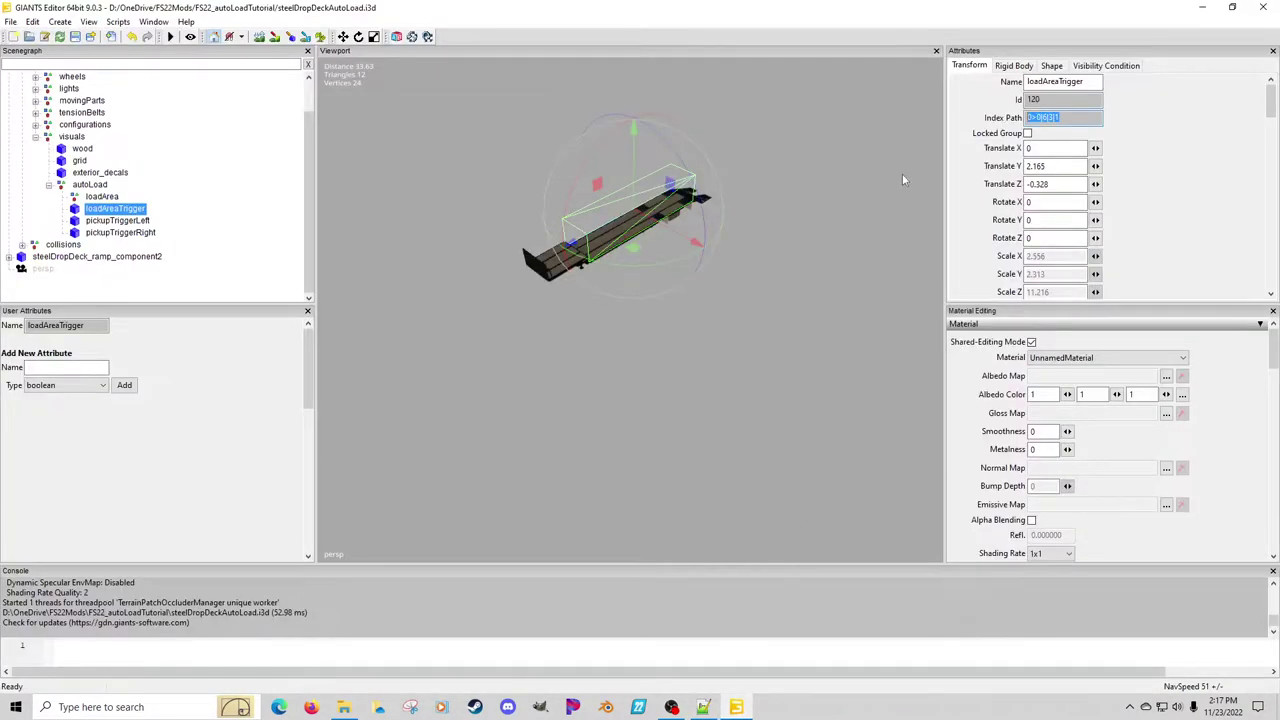
click(117, 240)
click(22, 245)
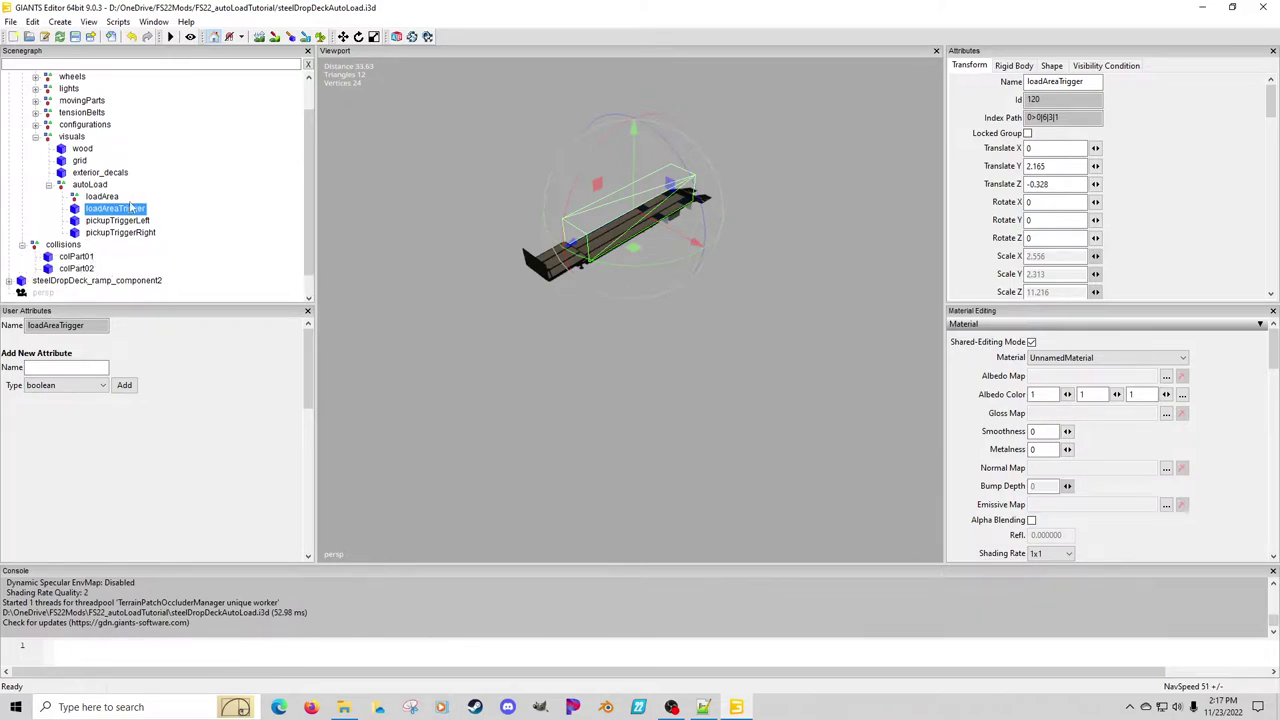
click(88, 186)
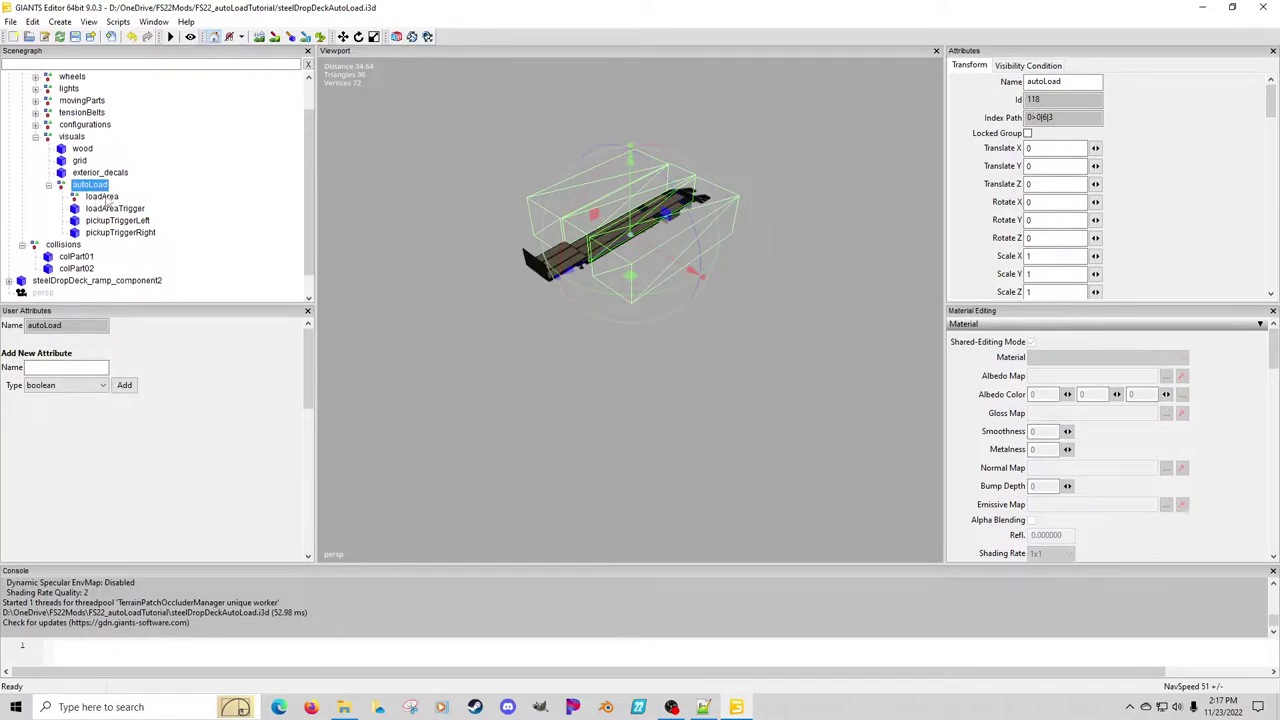
click(118, 199)
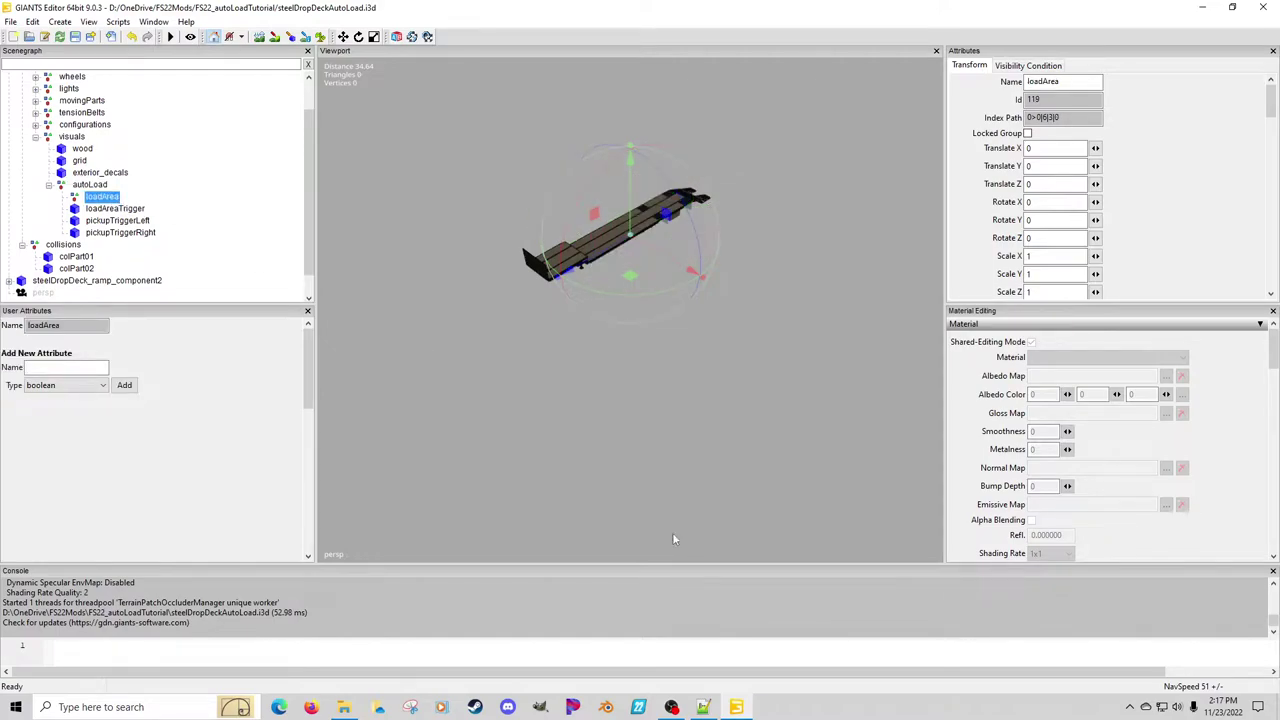
click(703, 706)
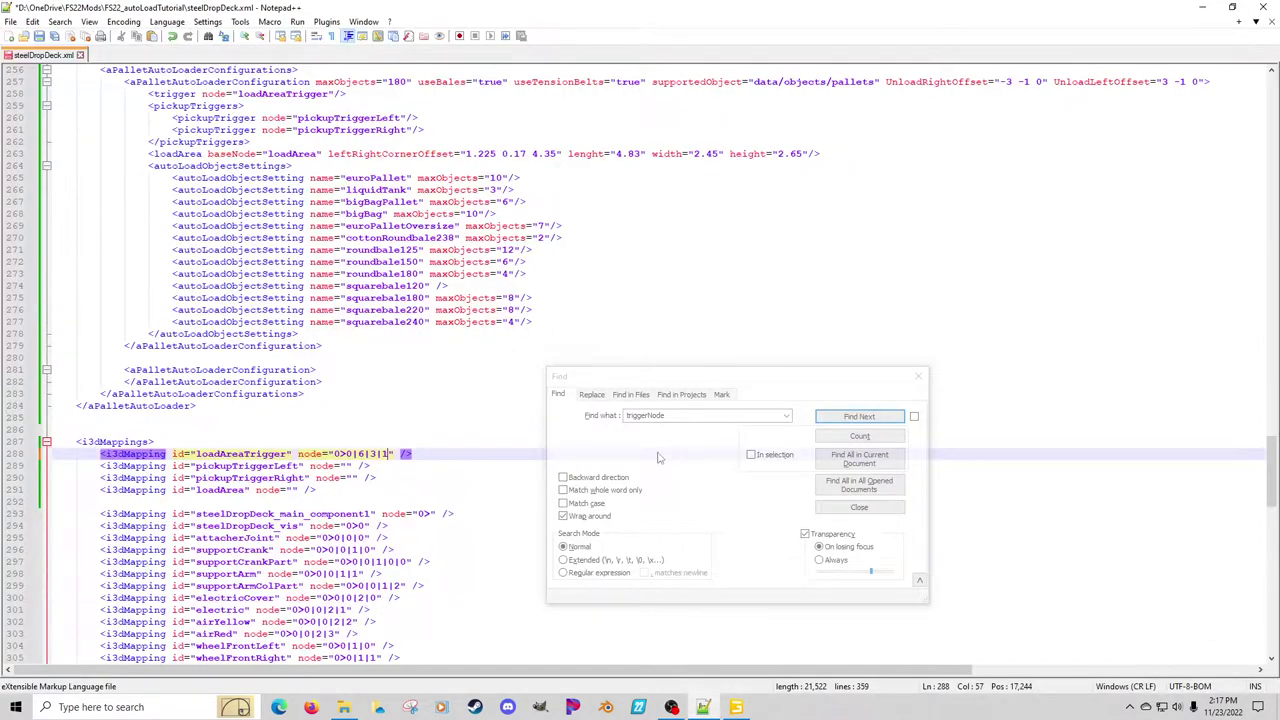
Copy pickupTriggerLeft's index path 0>0|6|3|2 from GIANTS Editor and return to steelDropDeck.xml
click(263, 467)
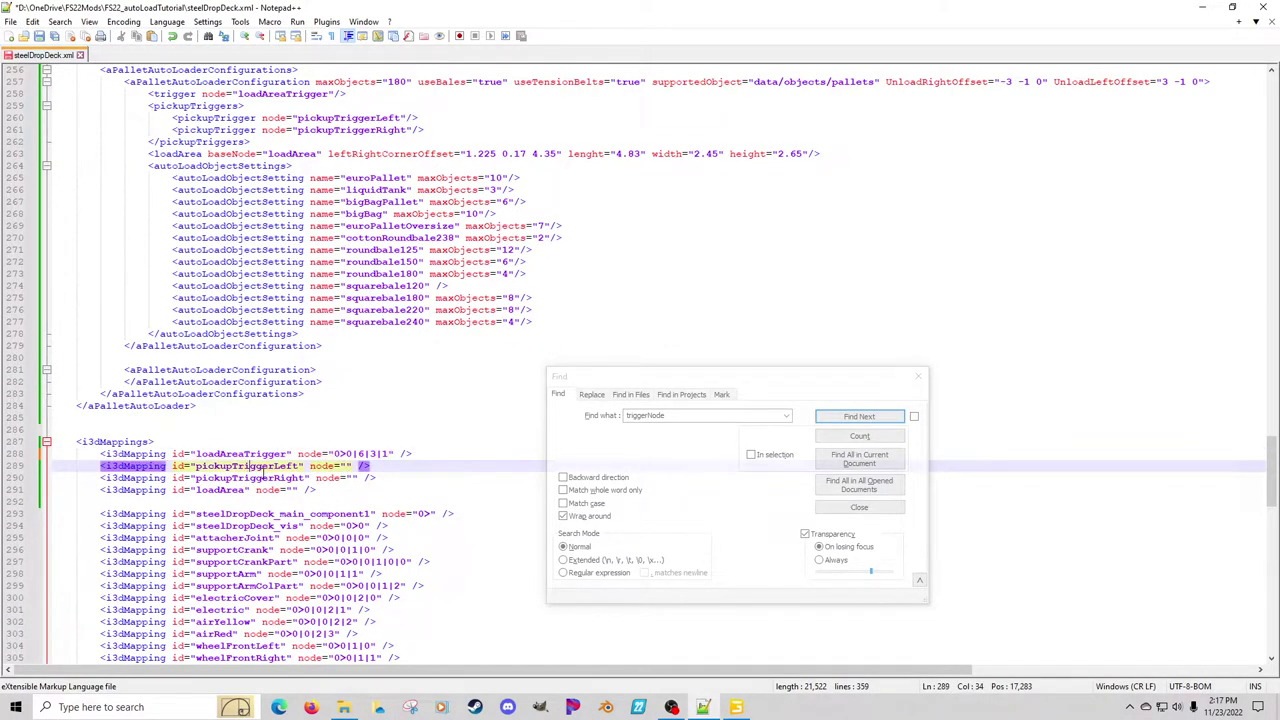
click(726, 692)
click(131, 221)
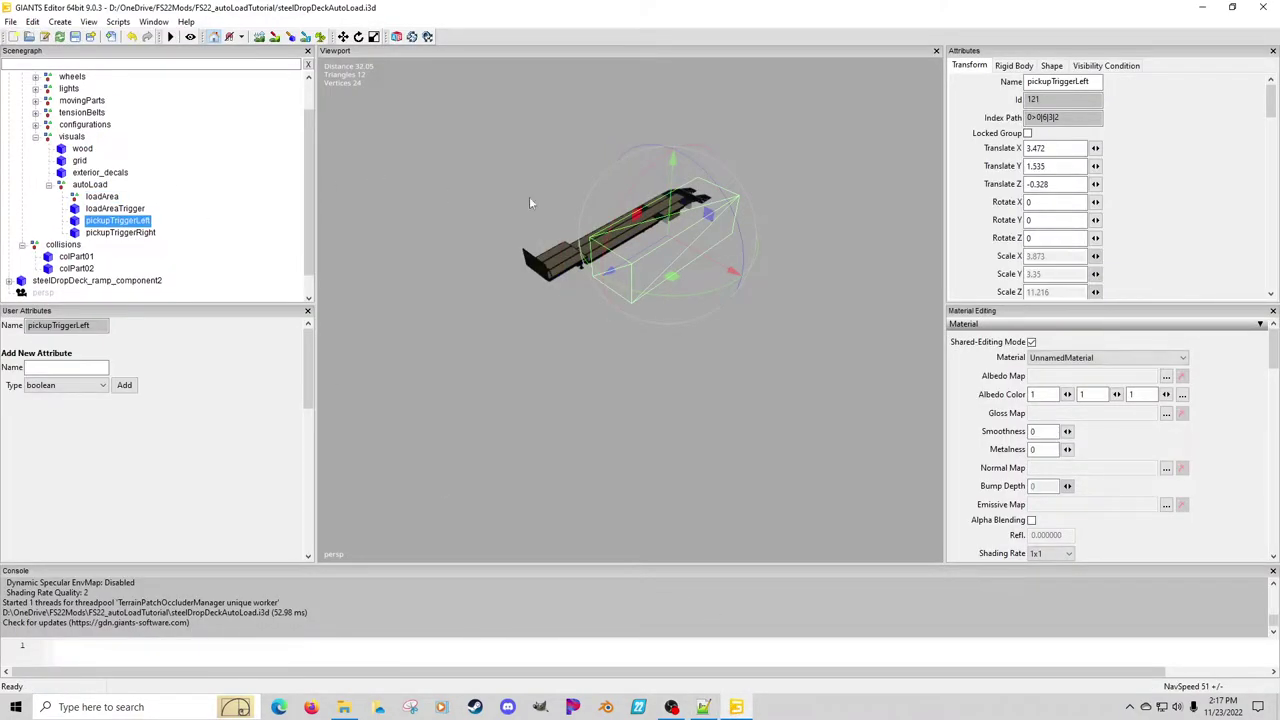
double_click(1050, 118)
key(ctrl+c)
click(706, 702)
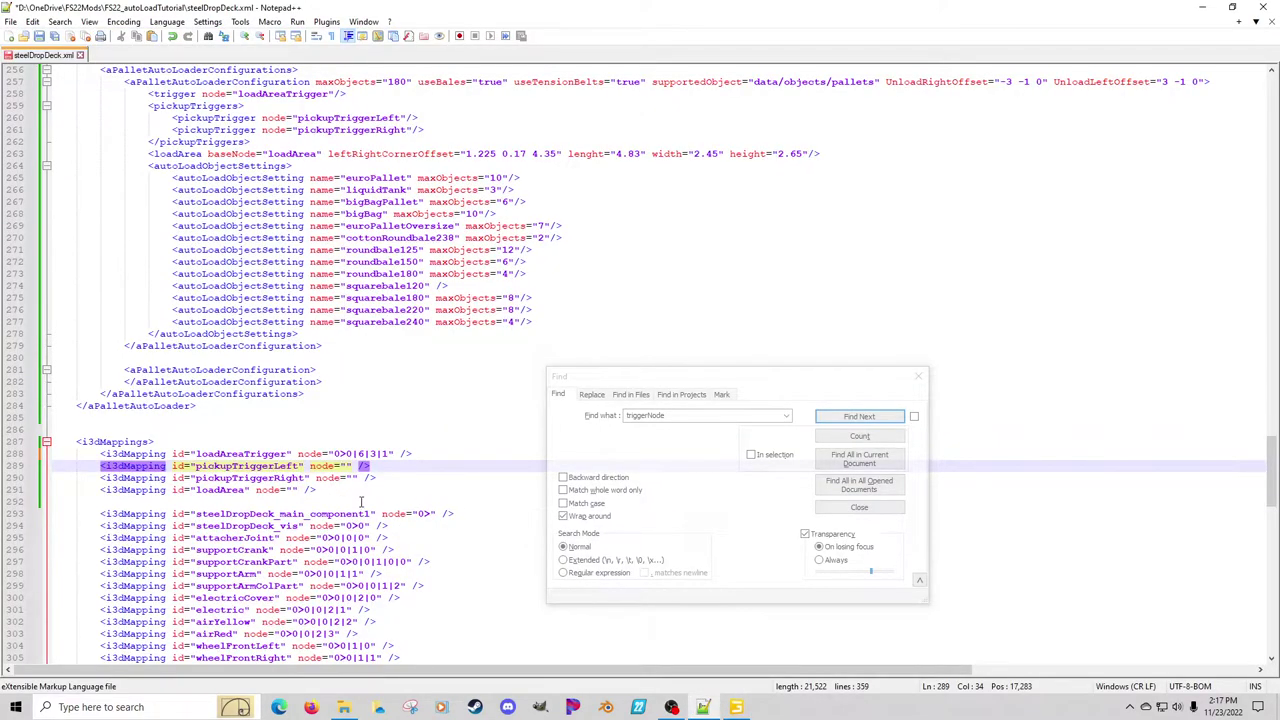
click(352, 478)
key(ctrl+v)
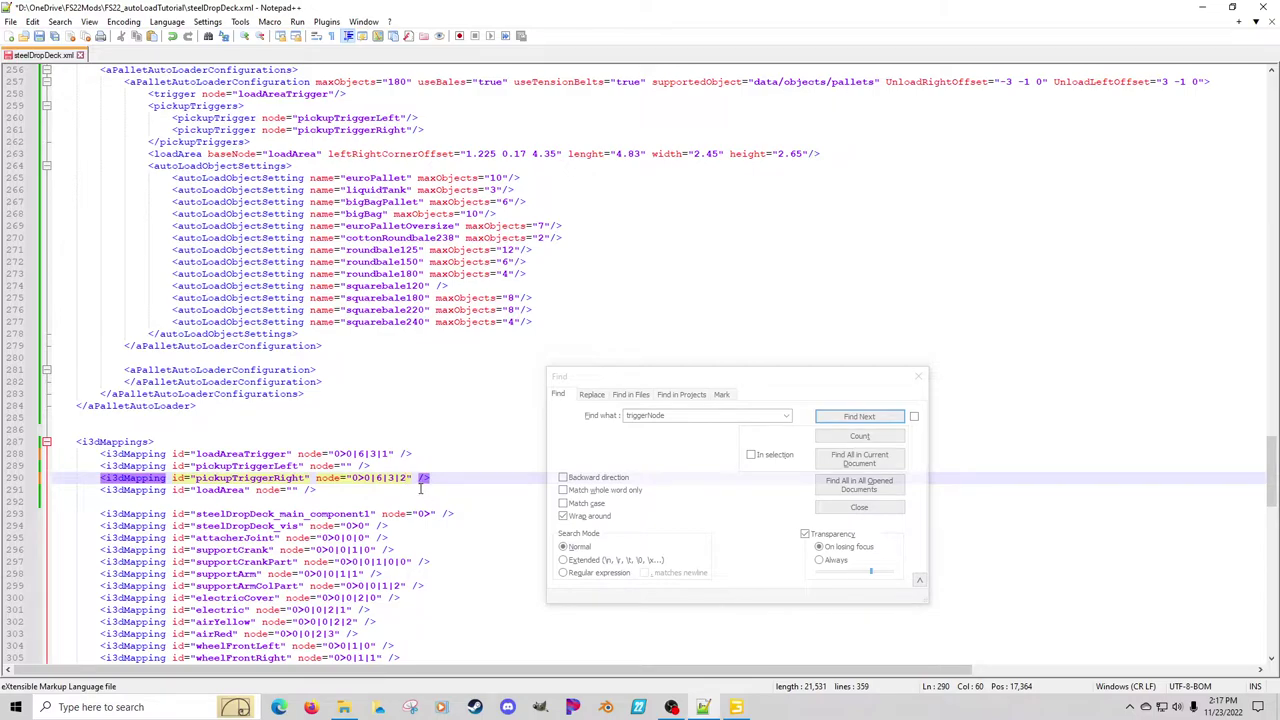
key(BackSpace)
key(BackSpace)
key(BackSpace)
key(BackSpace)
key(BackSpace)
key(BackSpace)
key(BackSpace)
key(BackSpace)
key(BackSpace)
Paste 0>0|6|3|2 as the node of the pickupTriggerLeft mapping
click(350, 466)
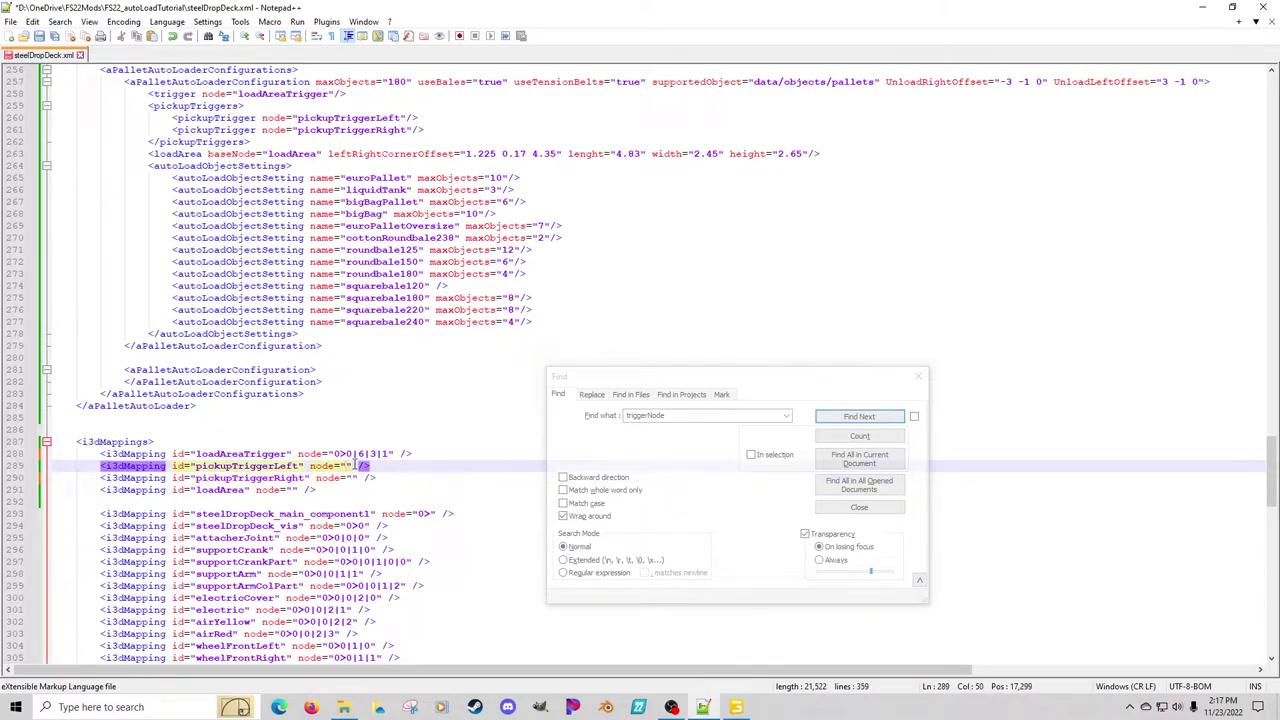
key(ctrl+v)
Copy pickupTriggerRight's index path 0>0|6|3|3 from GIANTS Editor and paste it as the node of the pickupTriggerRight mapping in steelDropDeck.xml
click(352, 478)
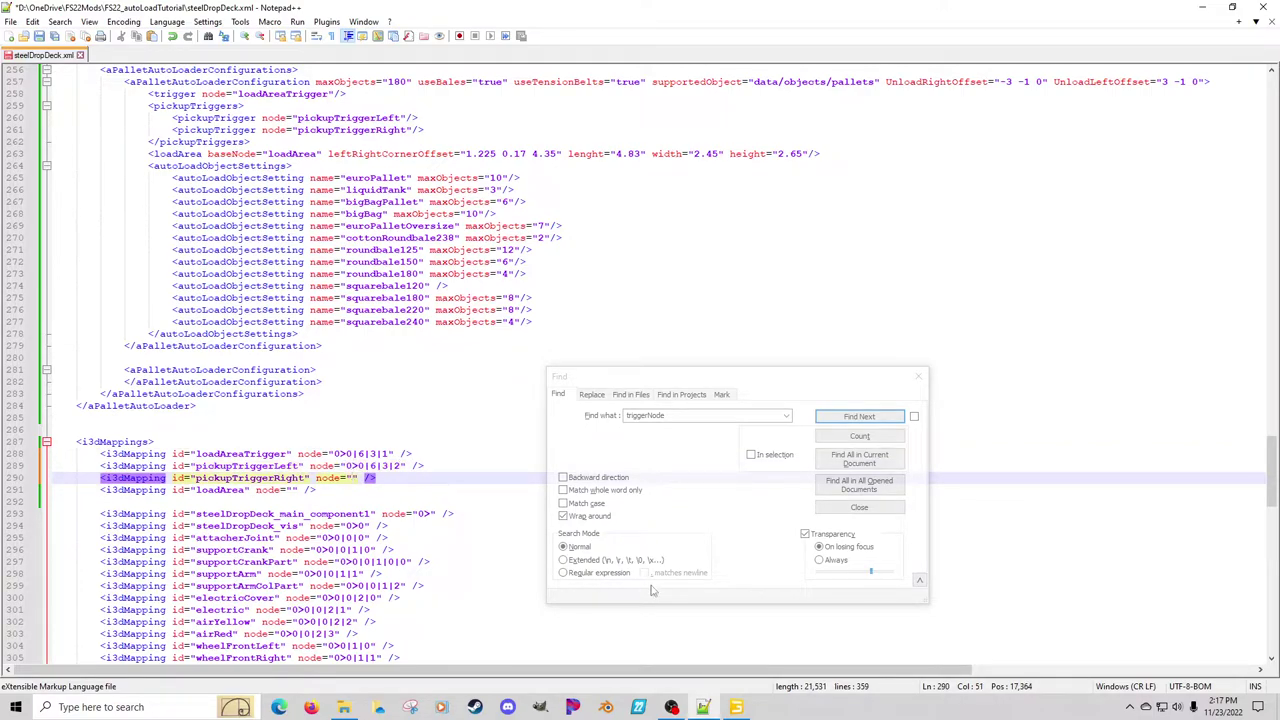
key(alt+Tab)
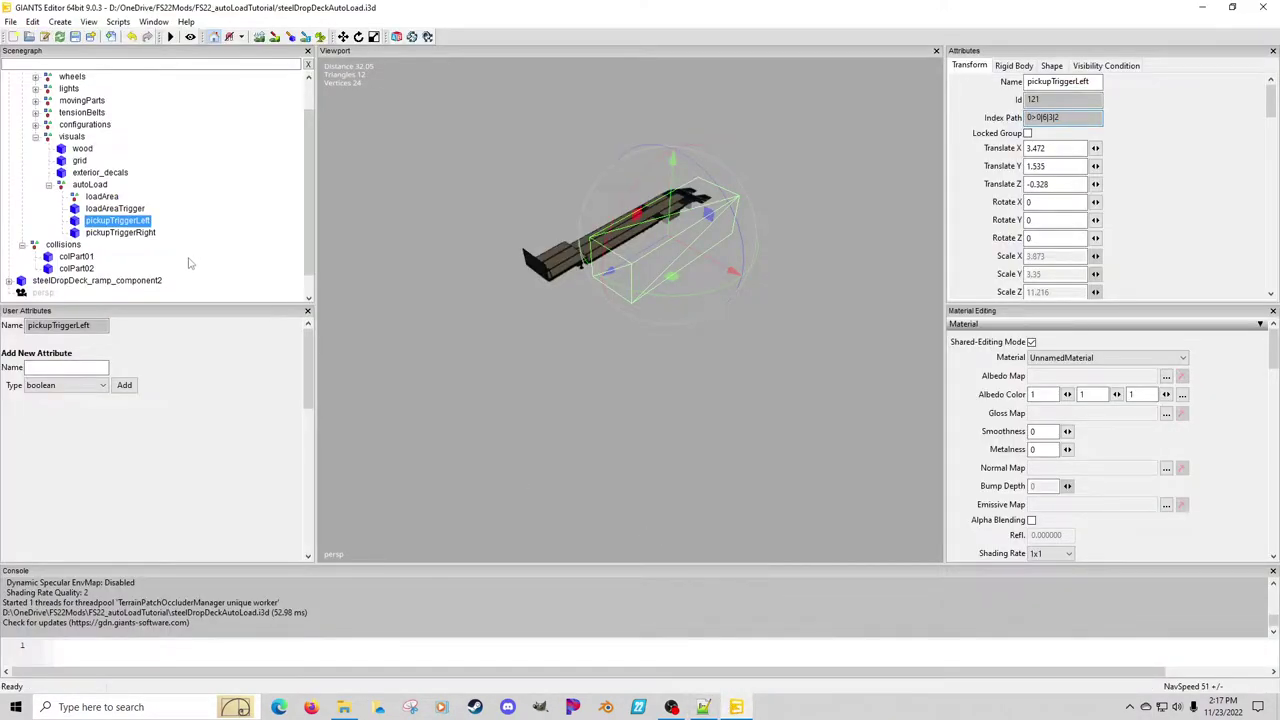
click(140, 233)
drag(1066, 117, 1001, 120)
key(ctrl+c)
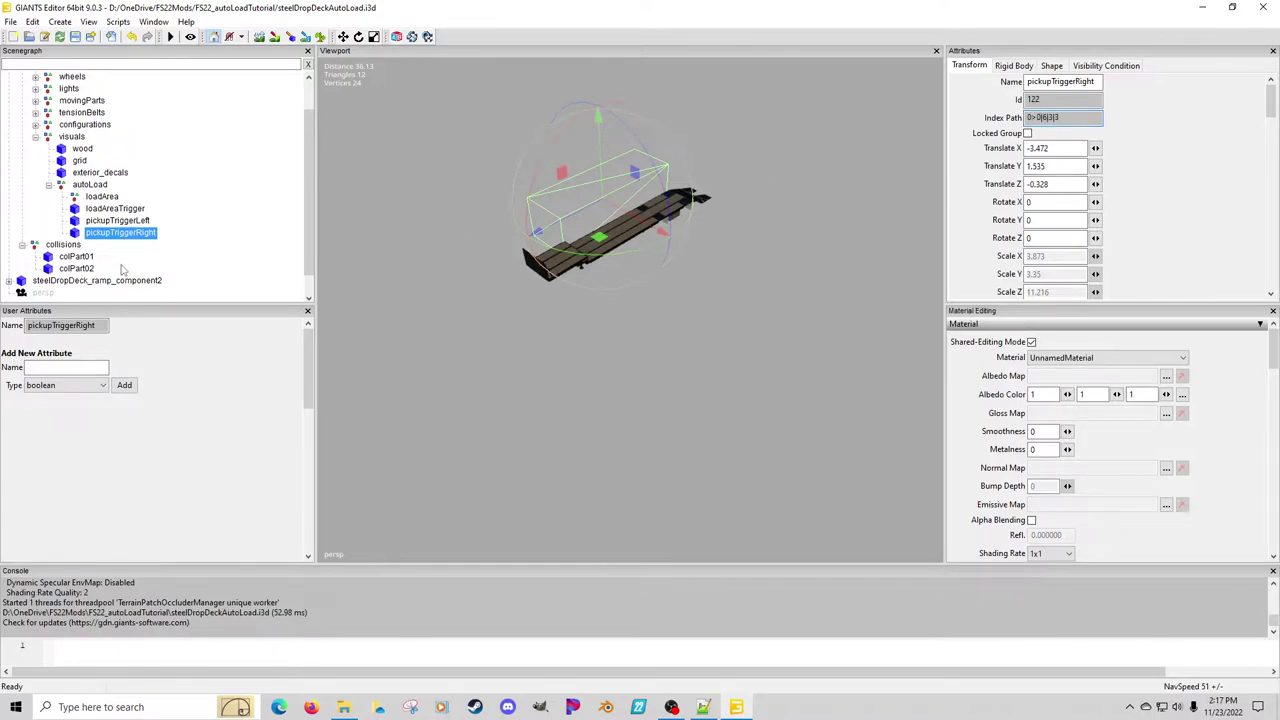
click(703, 708)
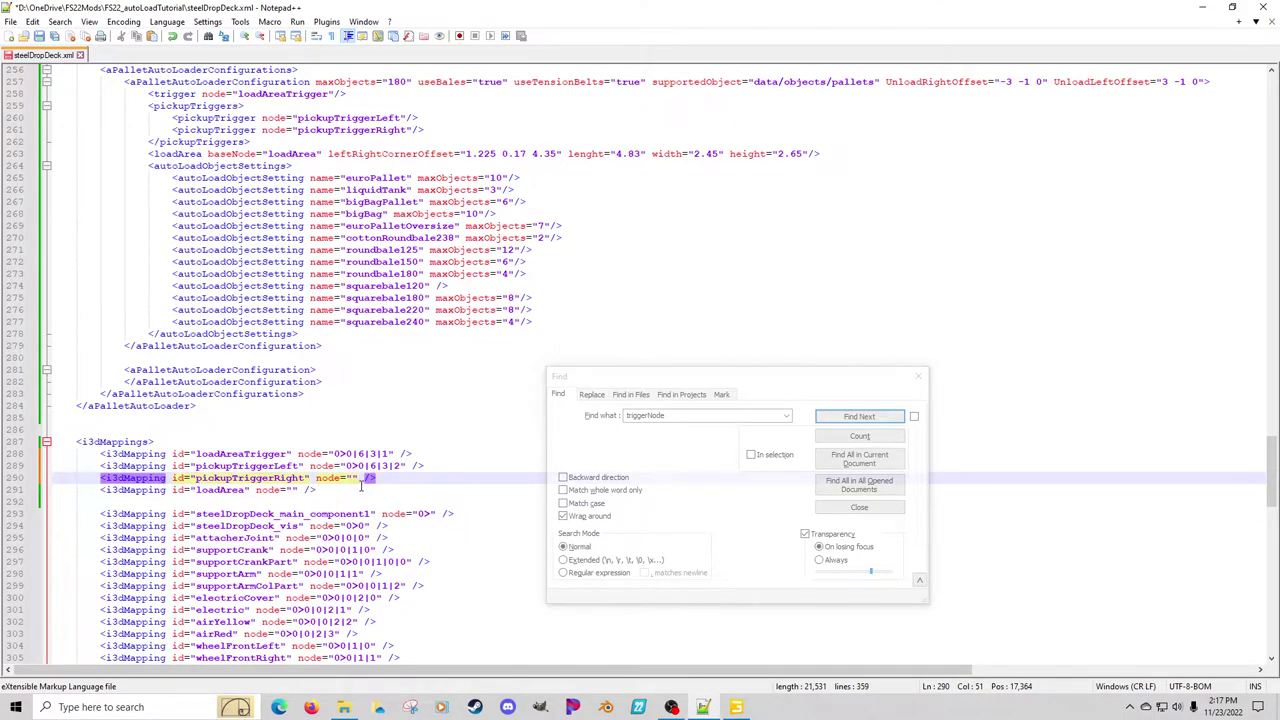
key(ctrl+v)
Copy loadArea's index path 0>0|6|3|0 from GIANTS Editor and paste it as the node of the loadArea mapping in steelDropDeck.xml
click(293, 490)
click(734, 705)
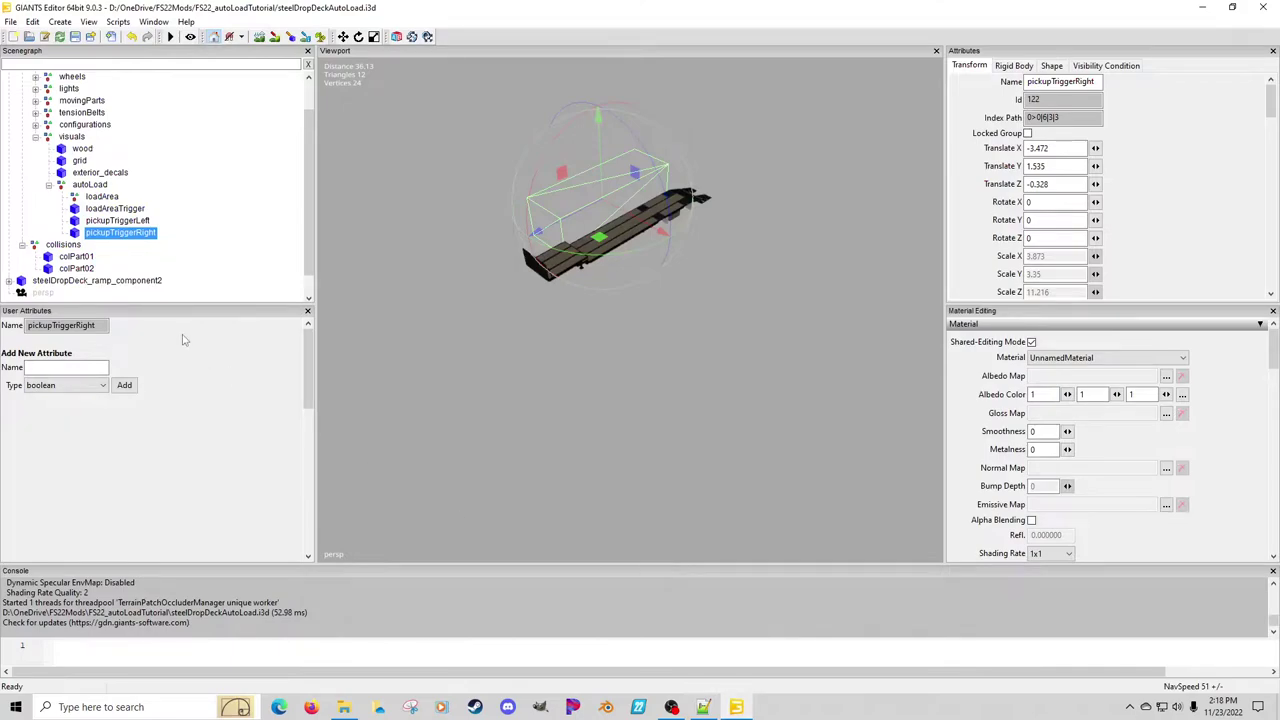
click(102, 197)
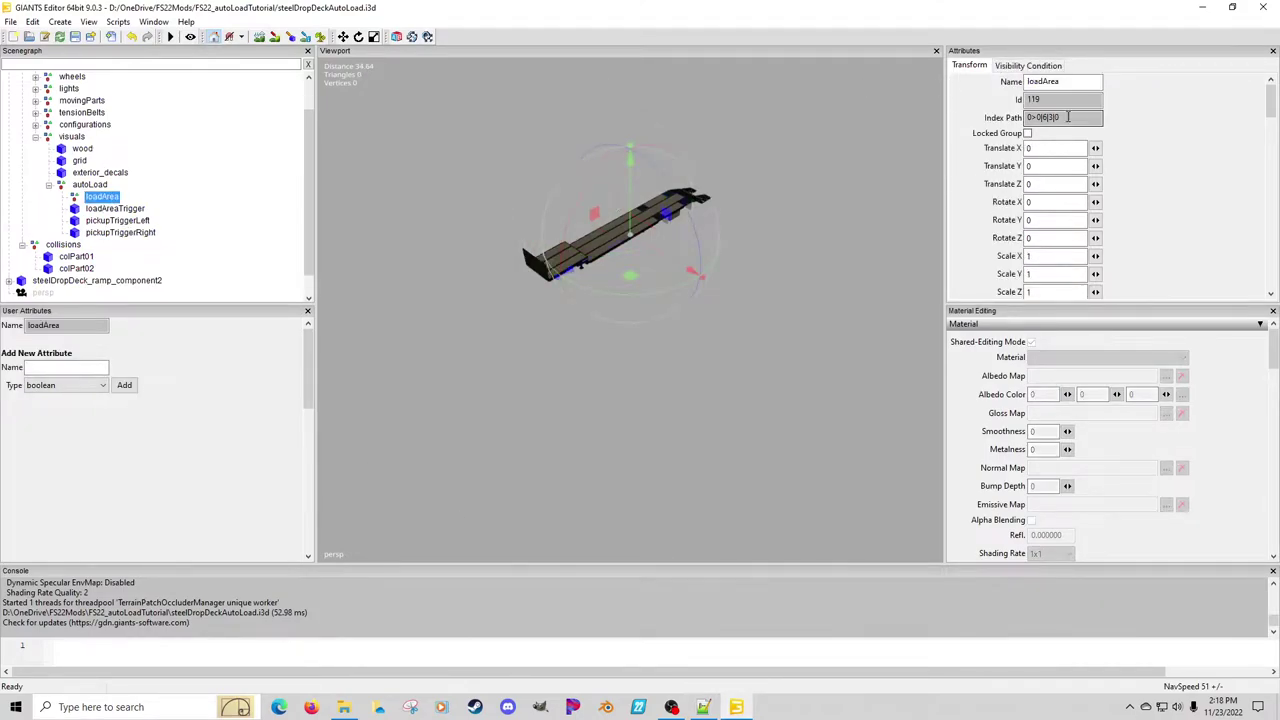
triple_click(1068, 117)
key(ctrl+c)
key(alt+Tab)
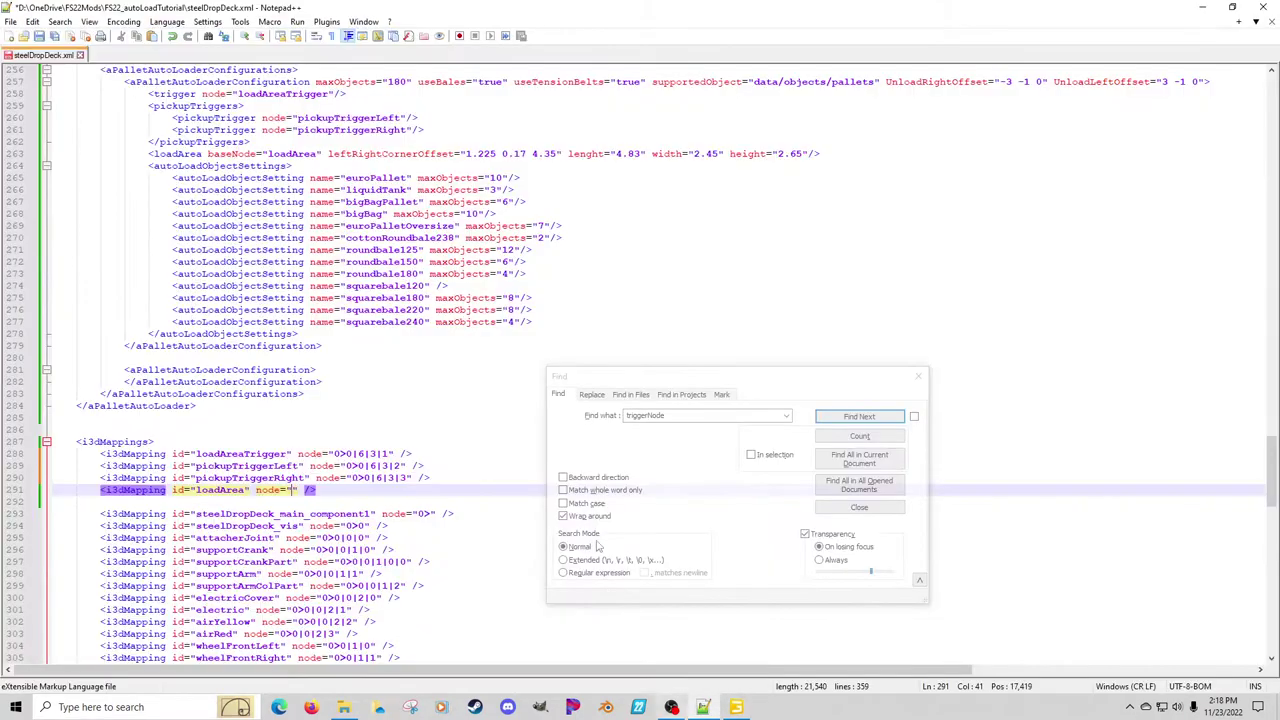
key(ctrl+v)
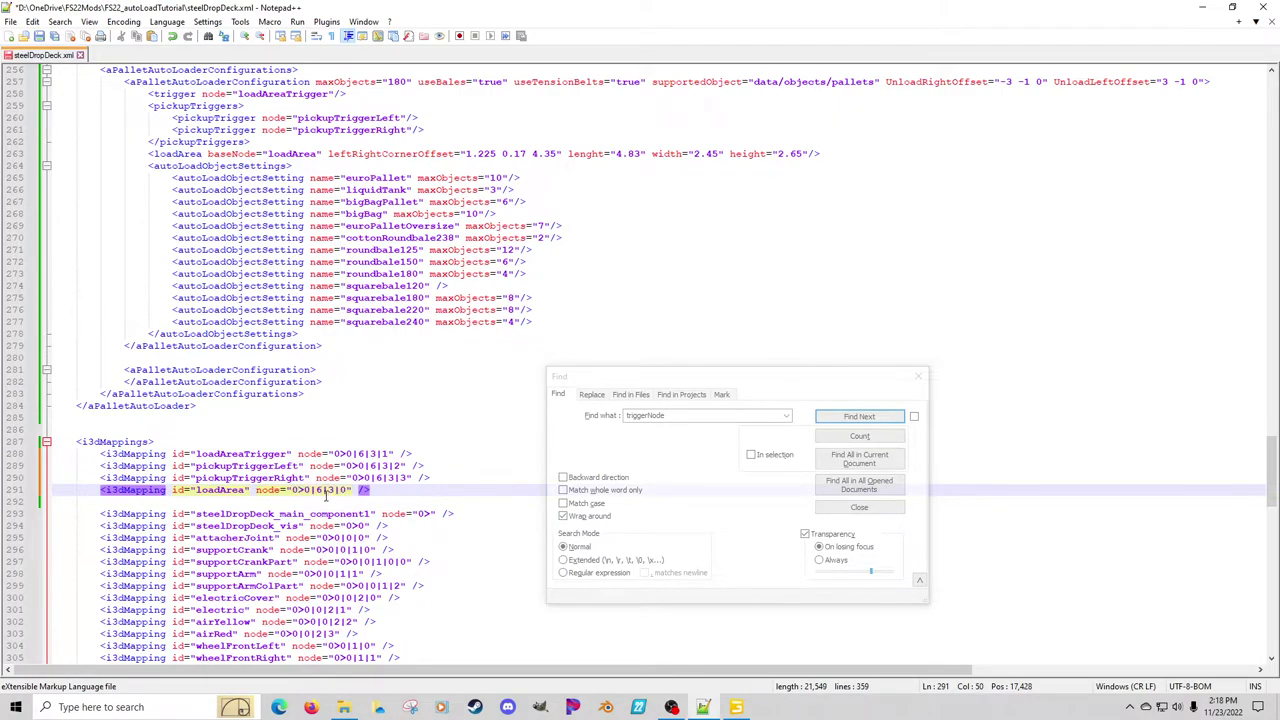
Move the loadArea mapping to the first line inside i3dMappings and remove the extra blank line below the trigger mappings
click(373, 489)
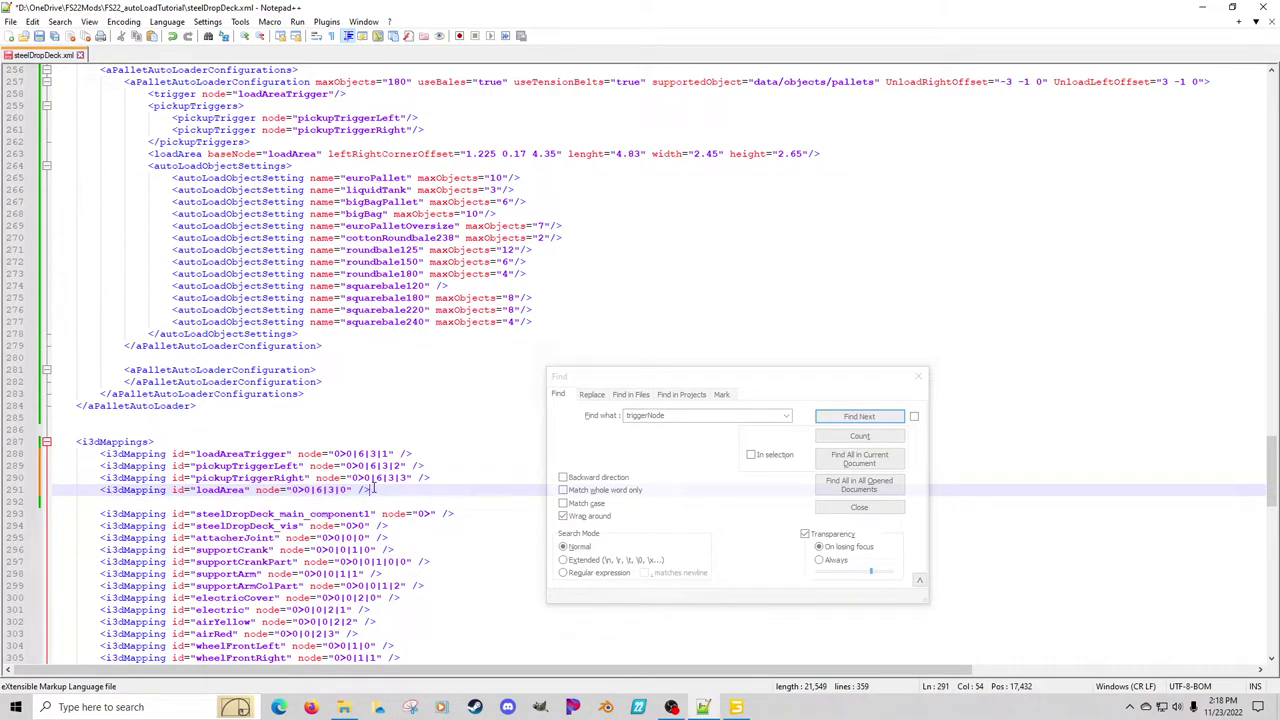
key(shift+Home)
key(shift+Home)
key(ctrl+x)
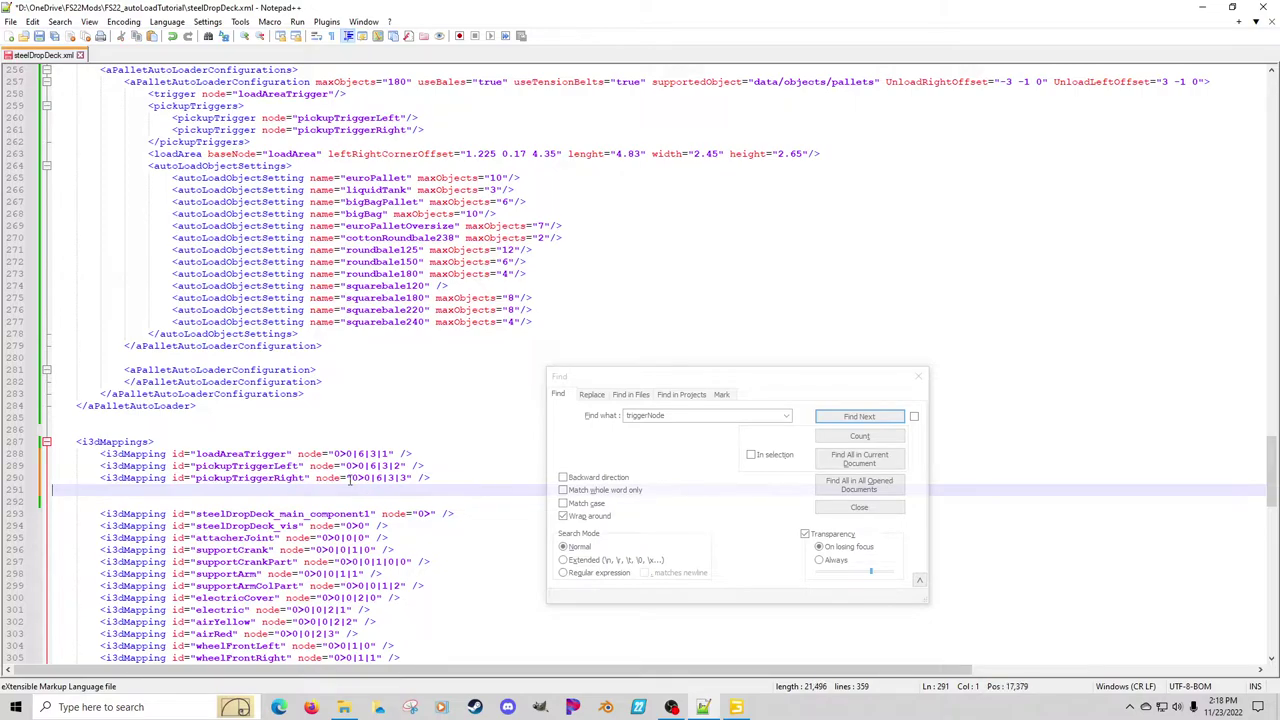
click(200, 441)
key(Return)
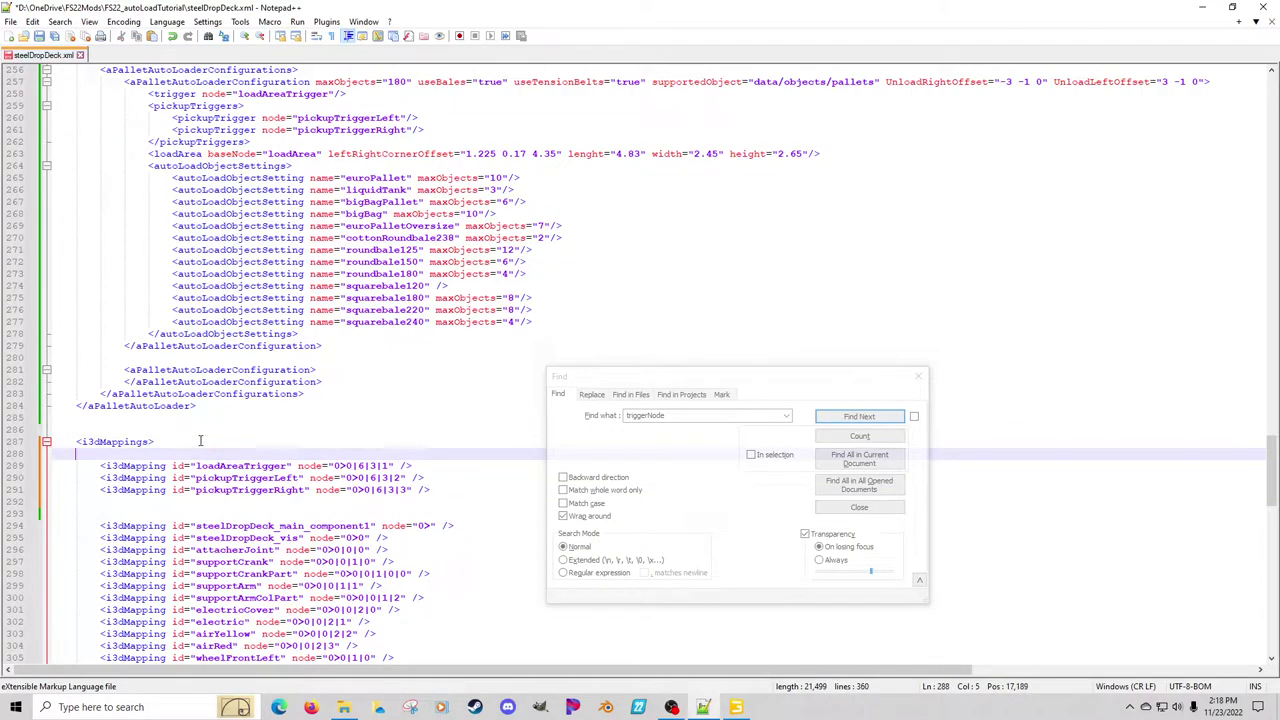
key(ctrl+v)
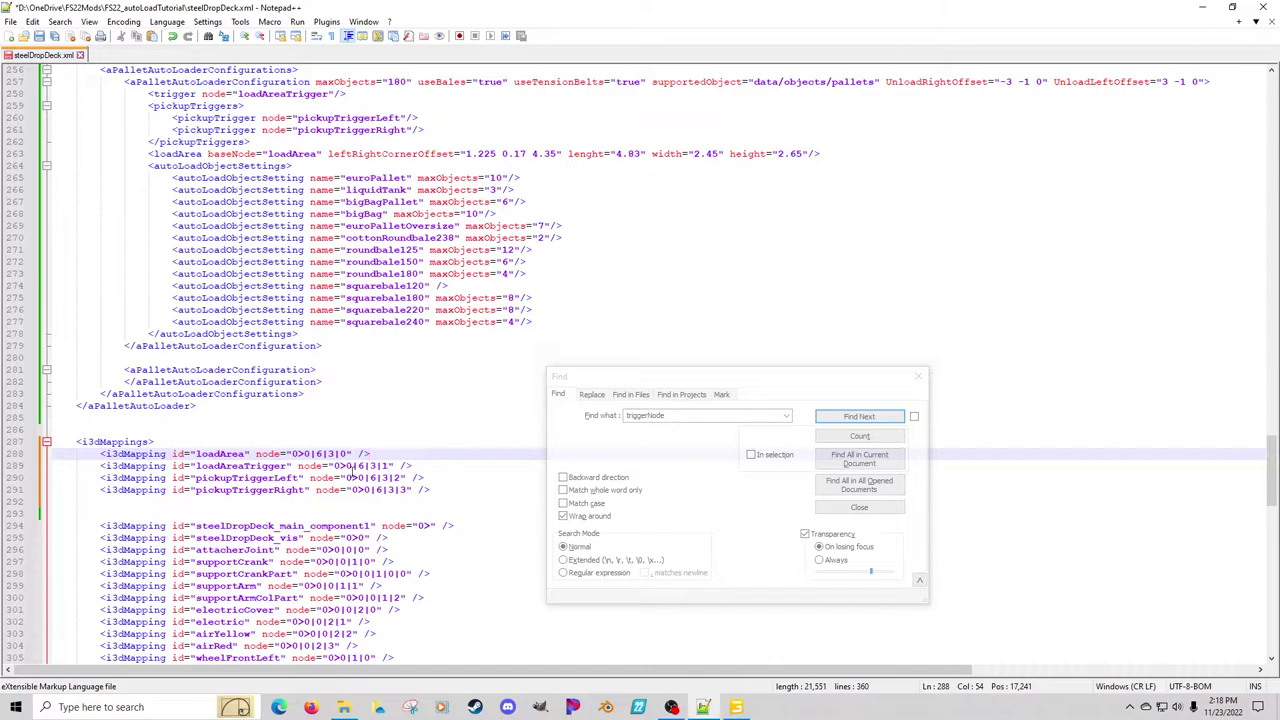
click(132, 513)
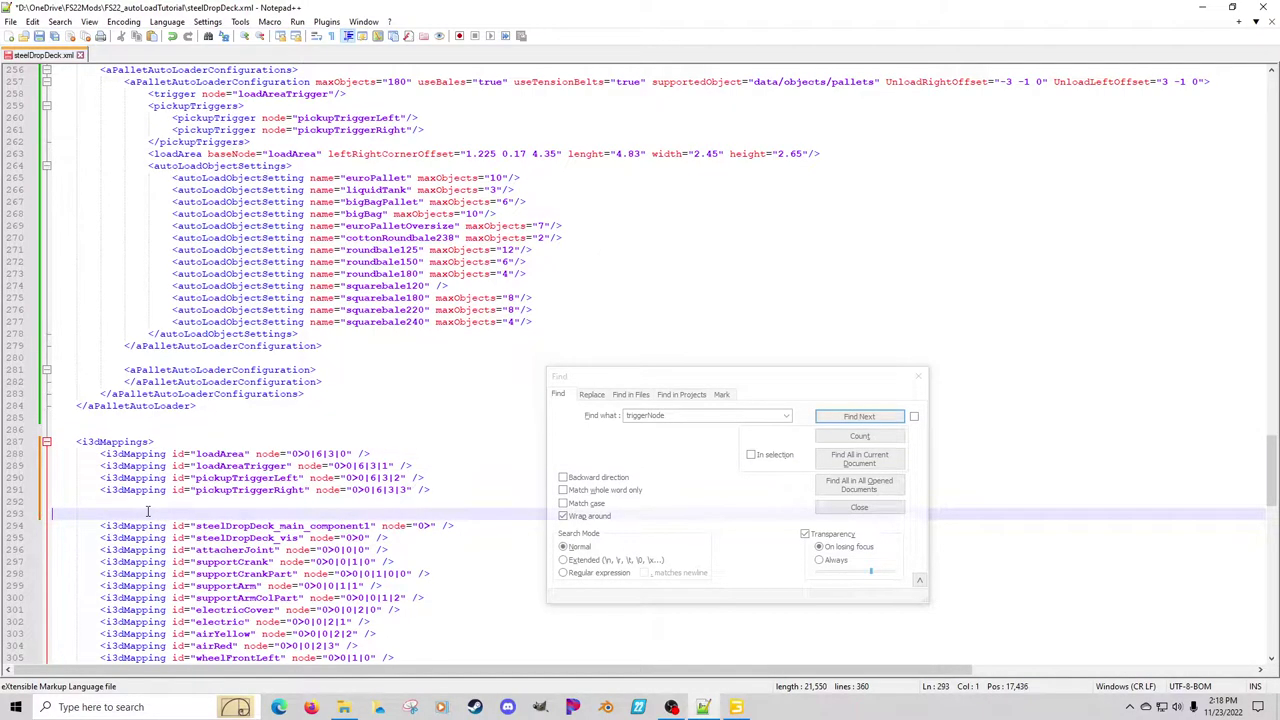
key(BackSpace)
Add the comment "Autoload Mapping" on a new line directly under the opening i3dMappings tag
click(168, 441)
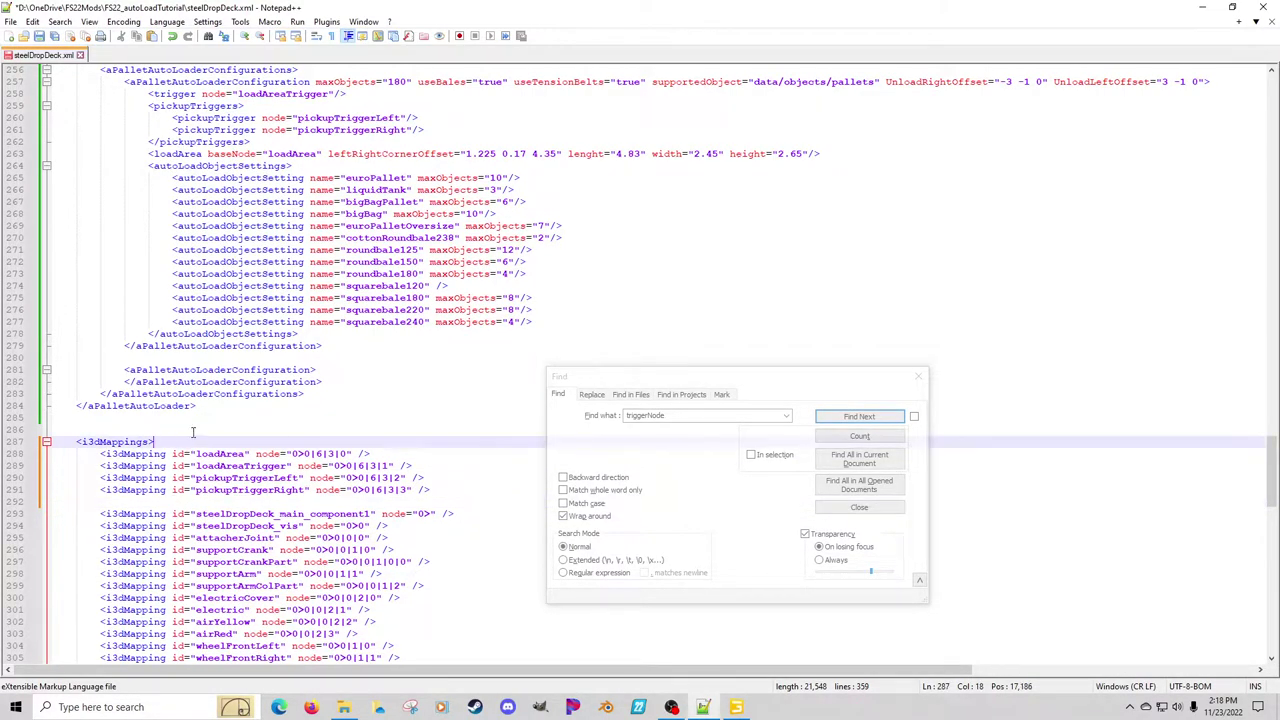
key(Return)
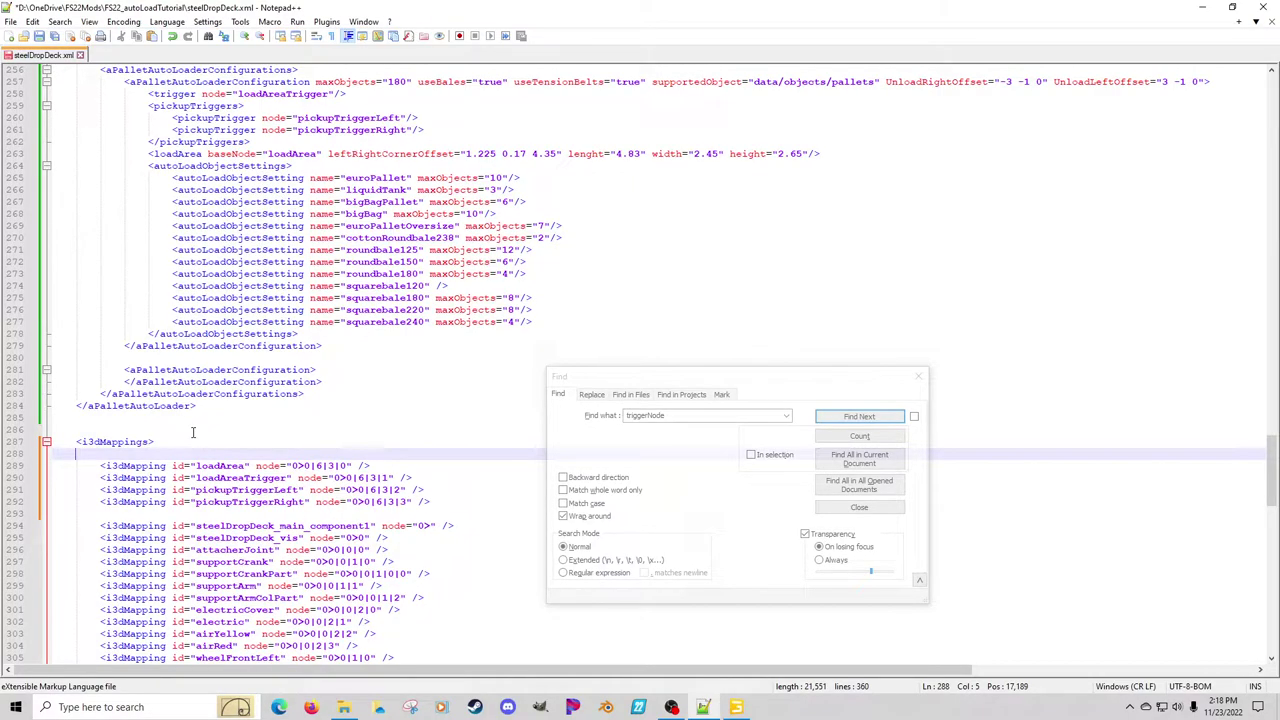
text(Autoload)
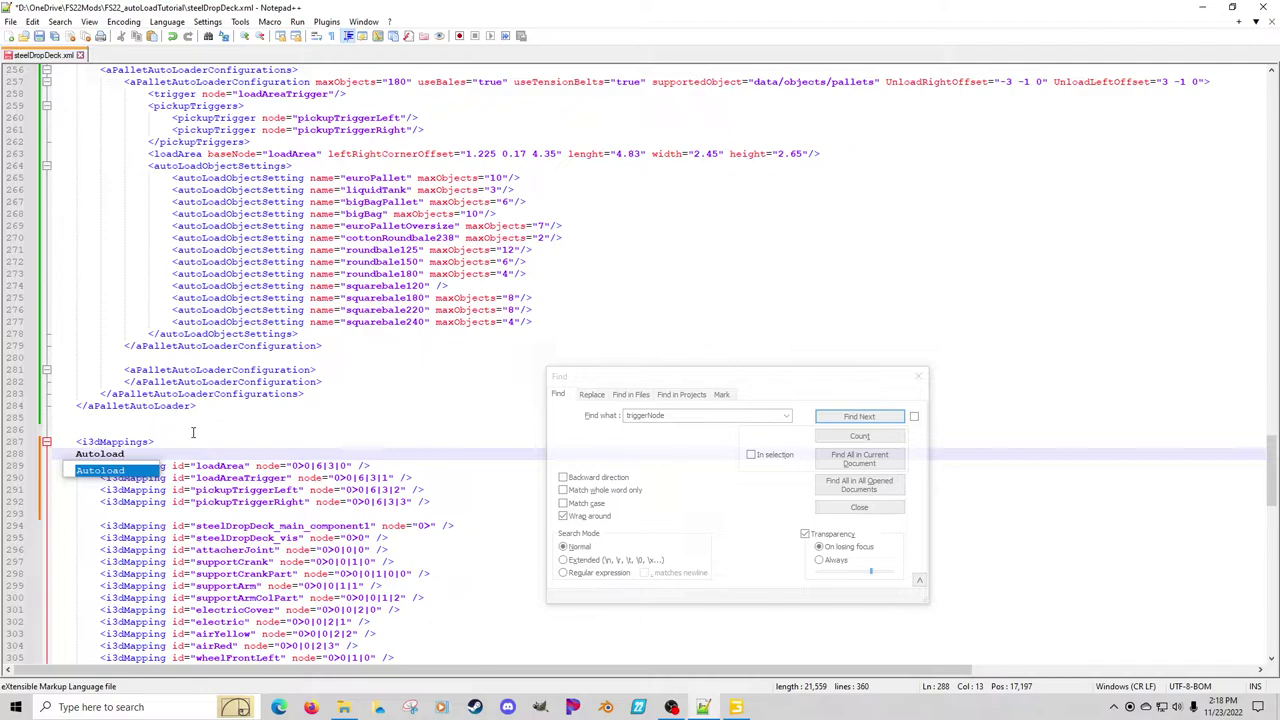
text( Mapping)
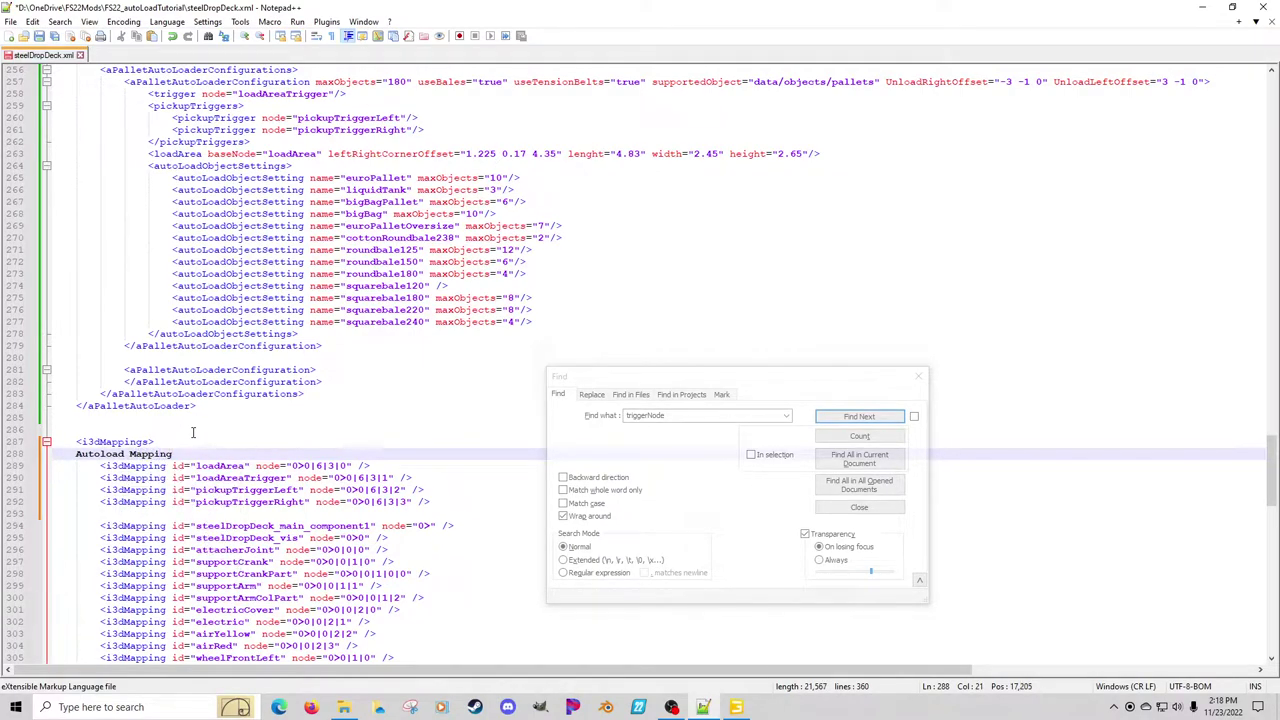
key(ctrl+q)
click(149, 466)
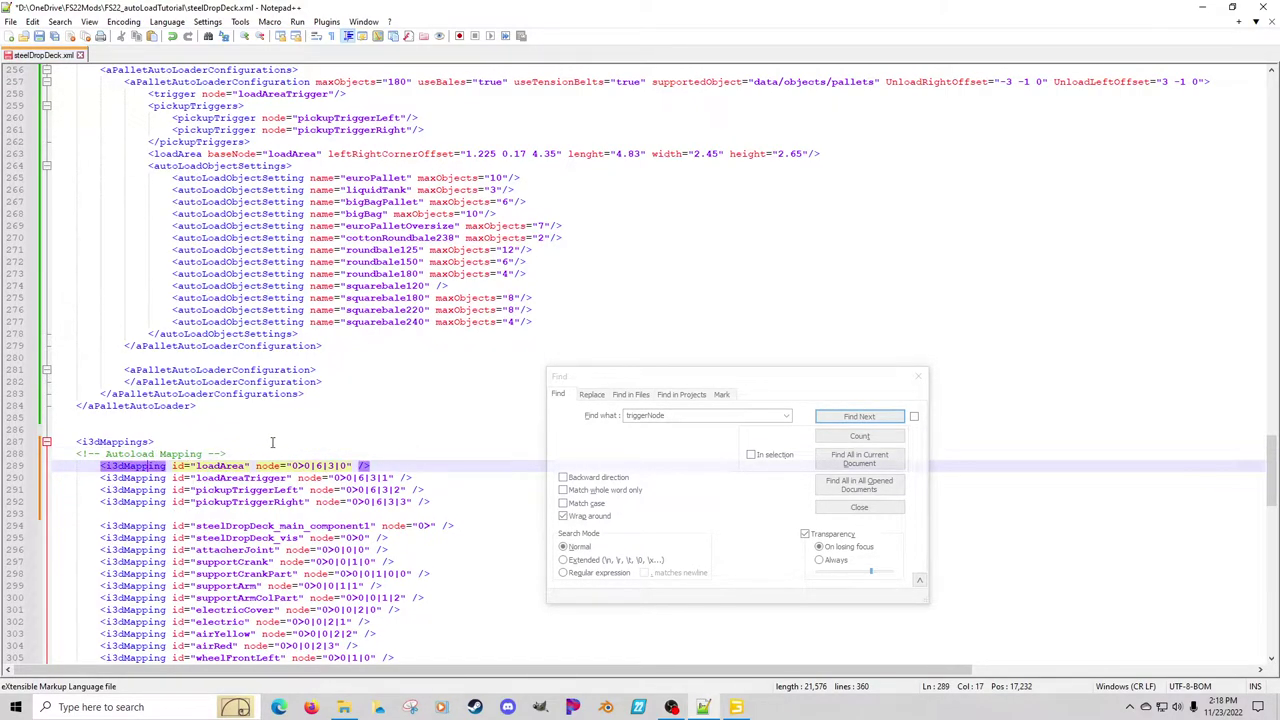
Add the comment "Autoload Parama" on the blank line above the configurationSets block
scroll(157, 201, up, 4)
scroll(157, 170, up, 1)
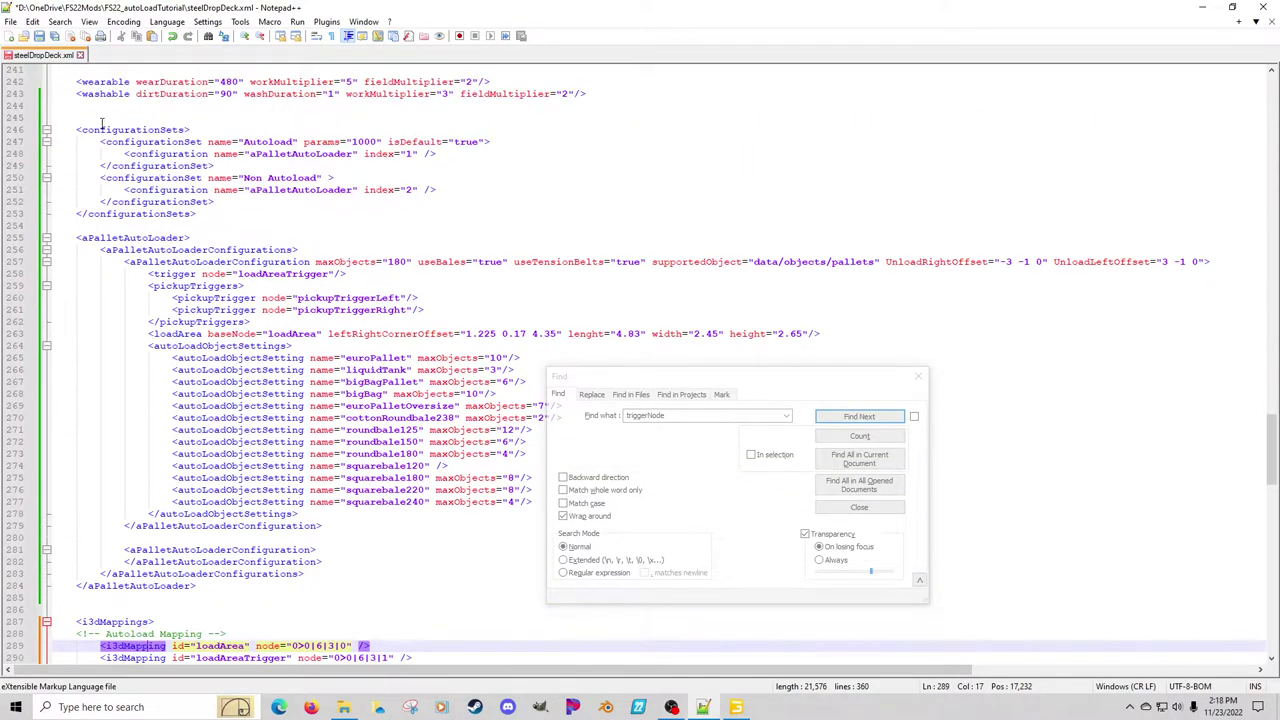
click(102, 118)
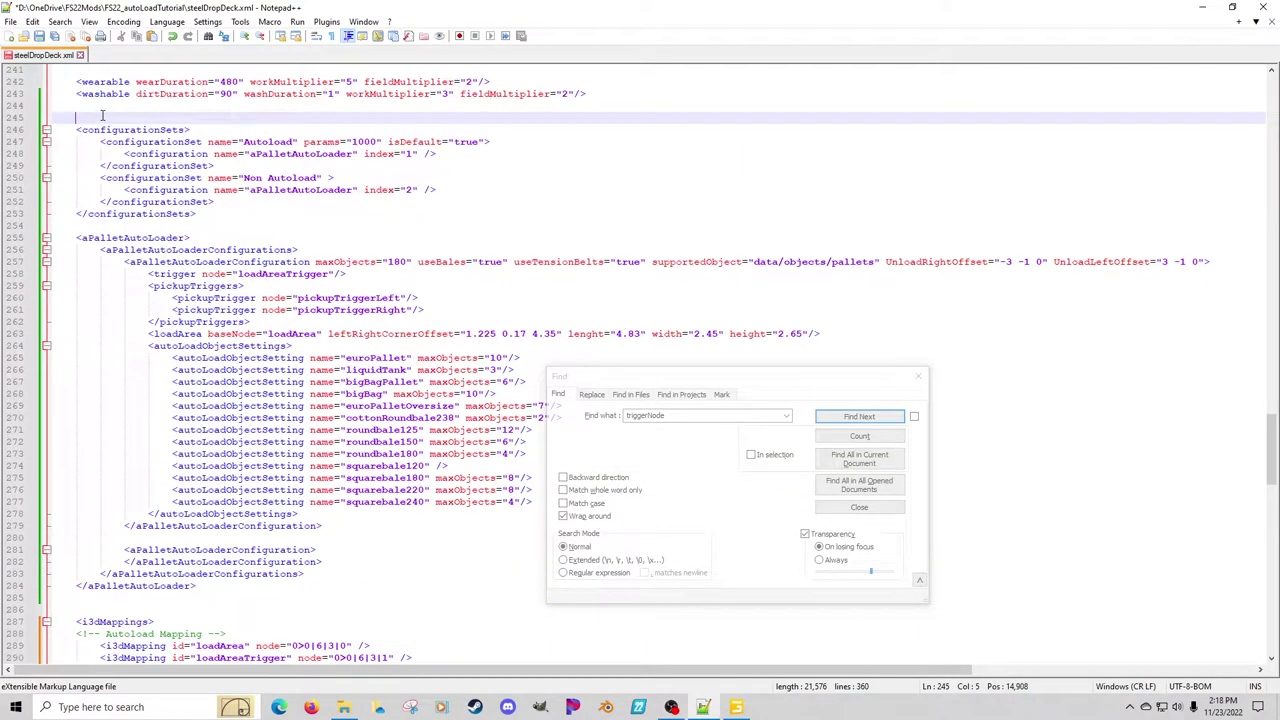
text(Autoloa)
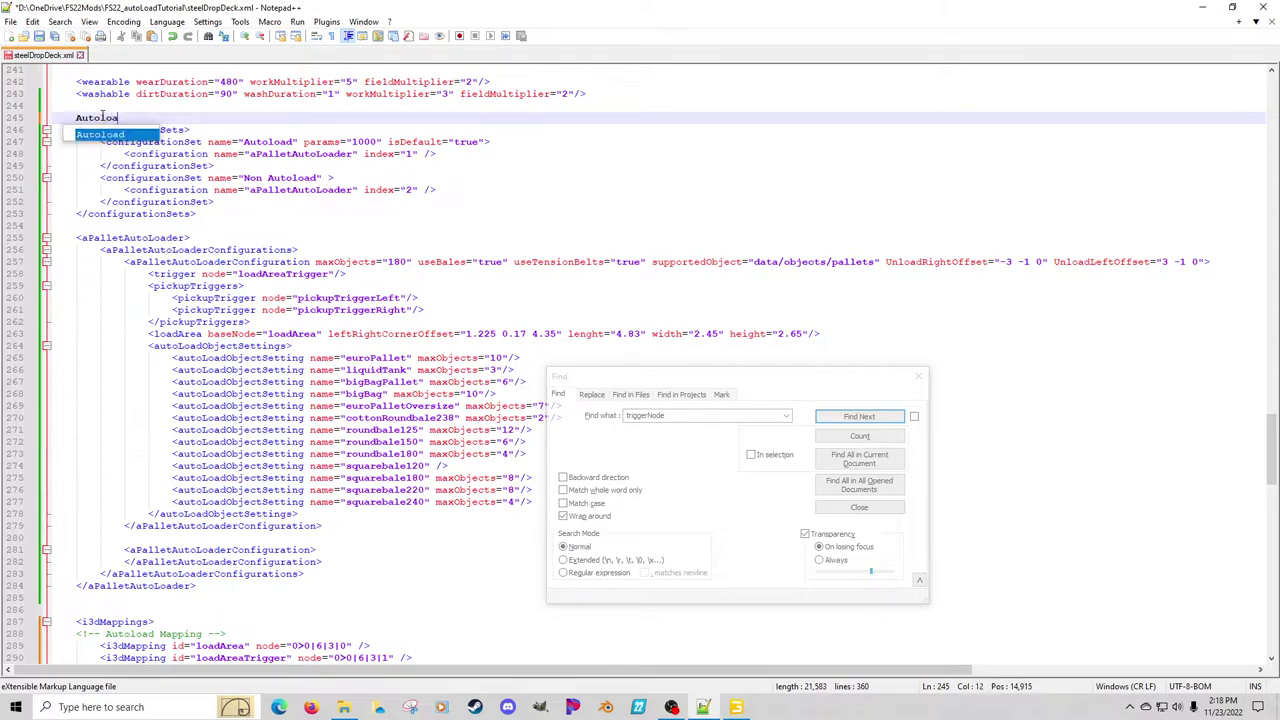
text(d Parama)
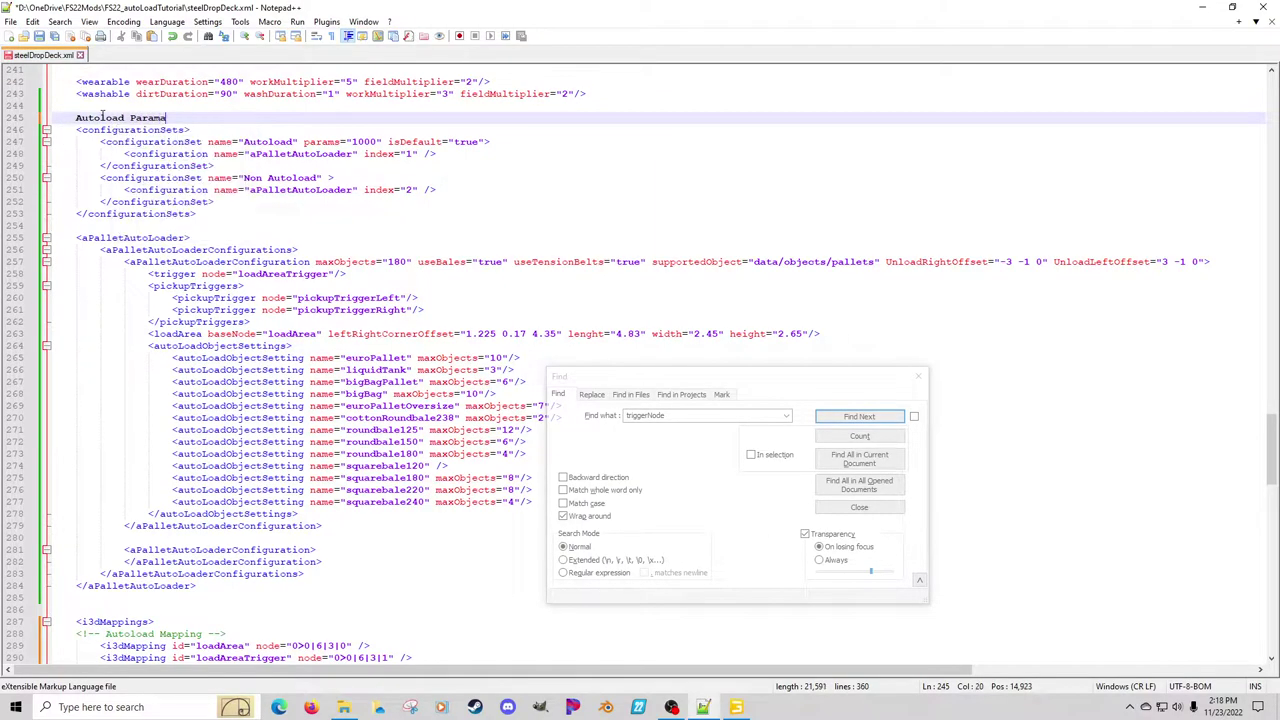
key(ctrl+q)
Review the loadArea entry's leftRightCornerOffset and inspect the loadArea position on the trailer deck in GIANTS Editor, returning to the XML file
scroll(250, 230, down, 7)
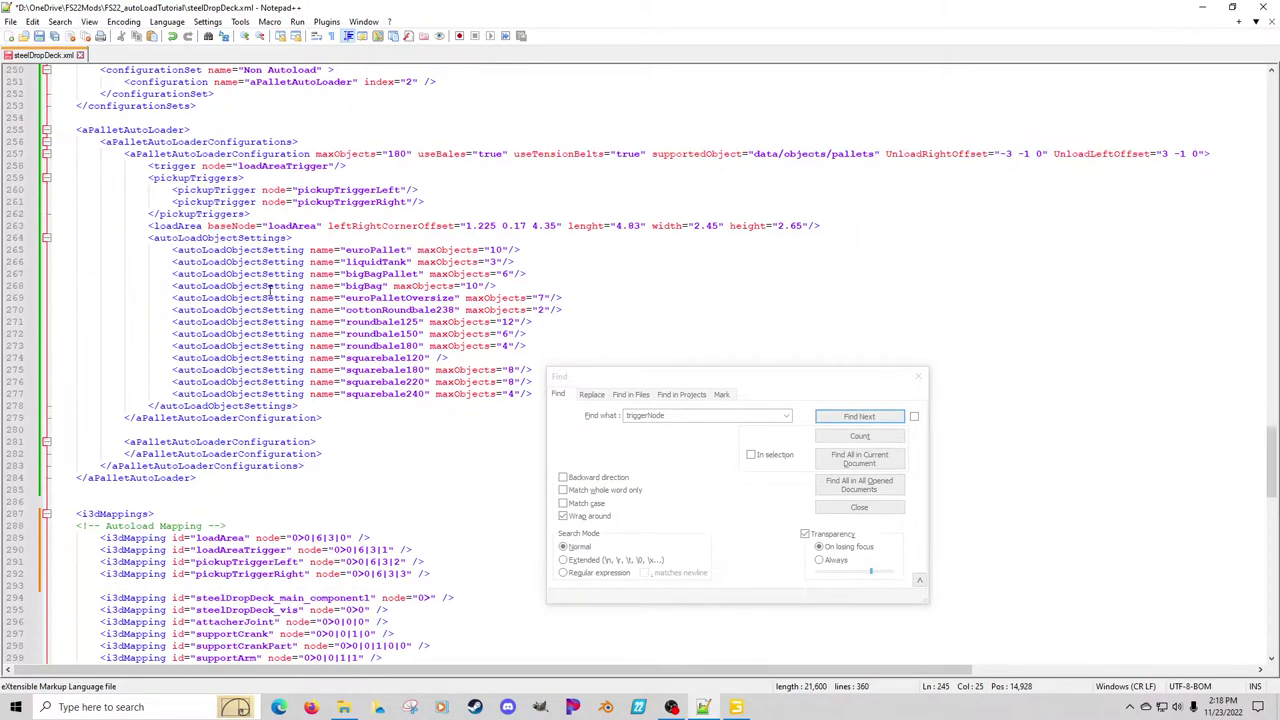
scroll(341, 357, up, 5)
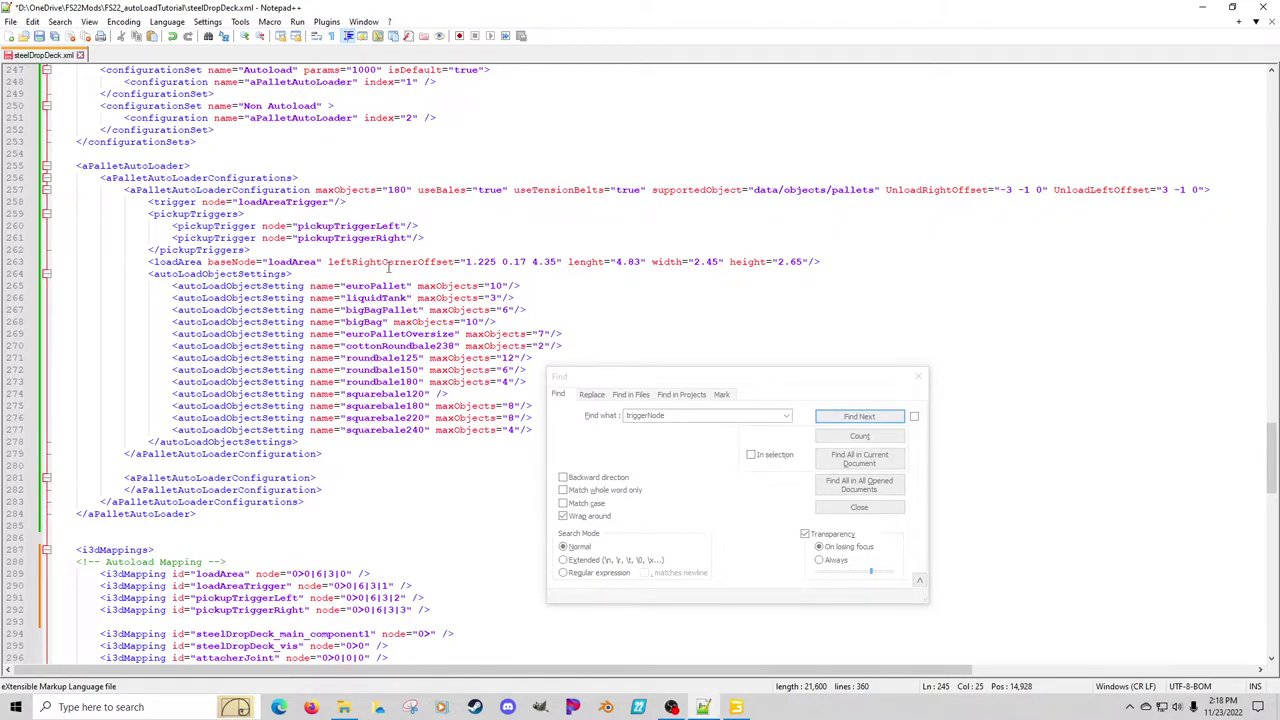
click(430, 262)
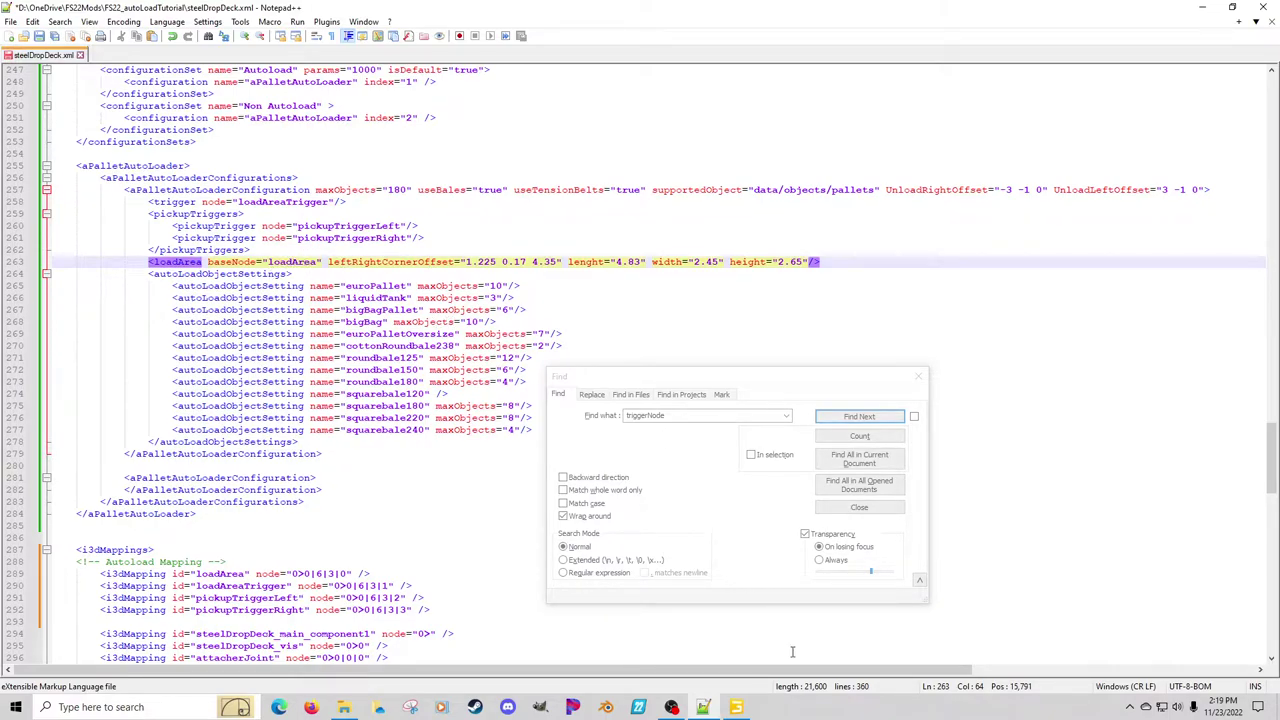
click(737, 707)
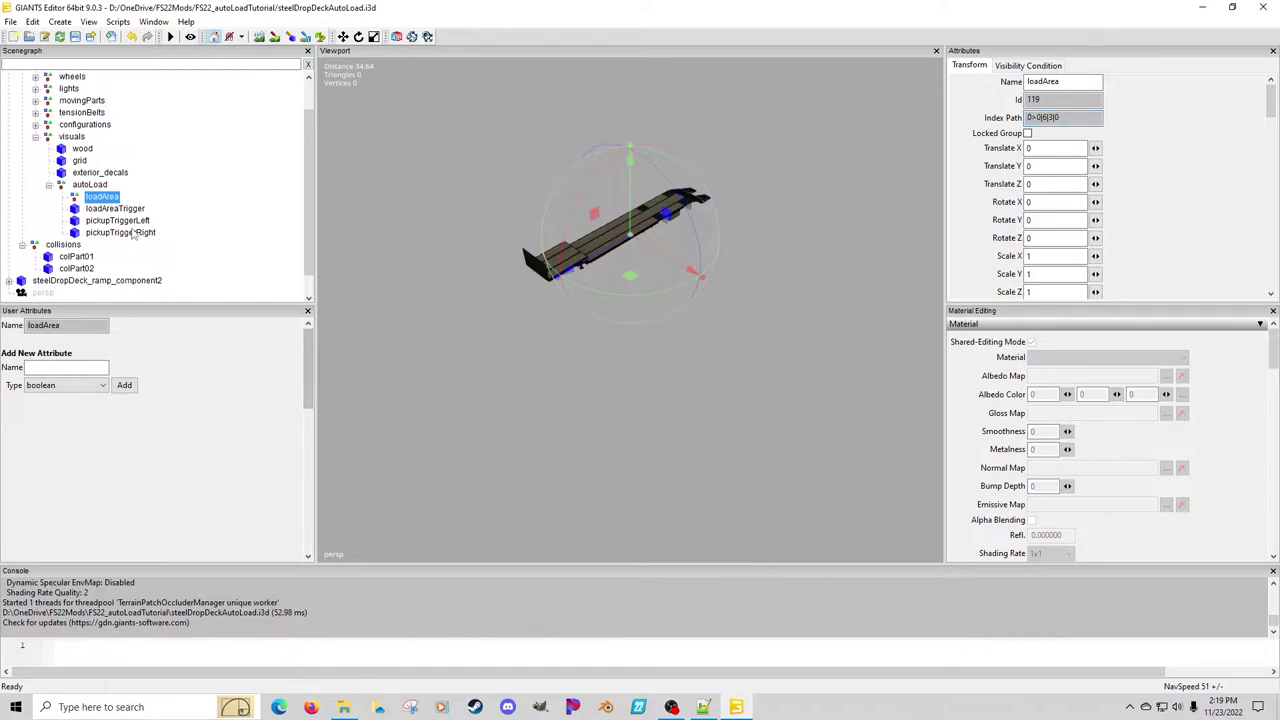
scroll(509, 286, up, 5)
alt+middle_drag(509, 286, 380, 370)
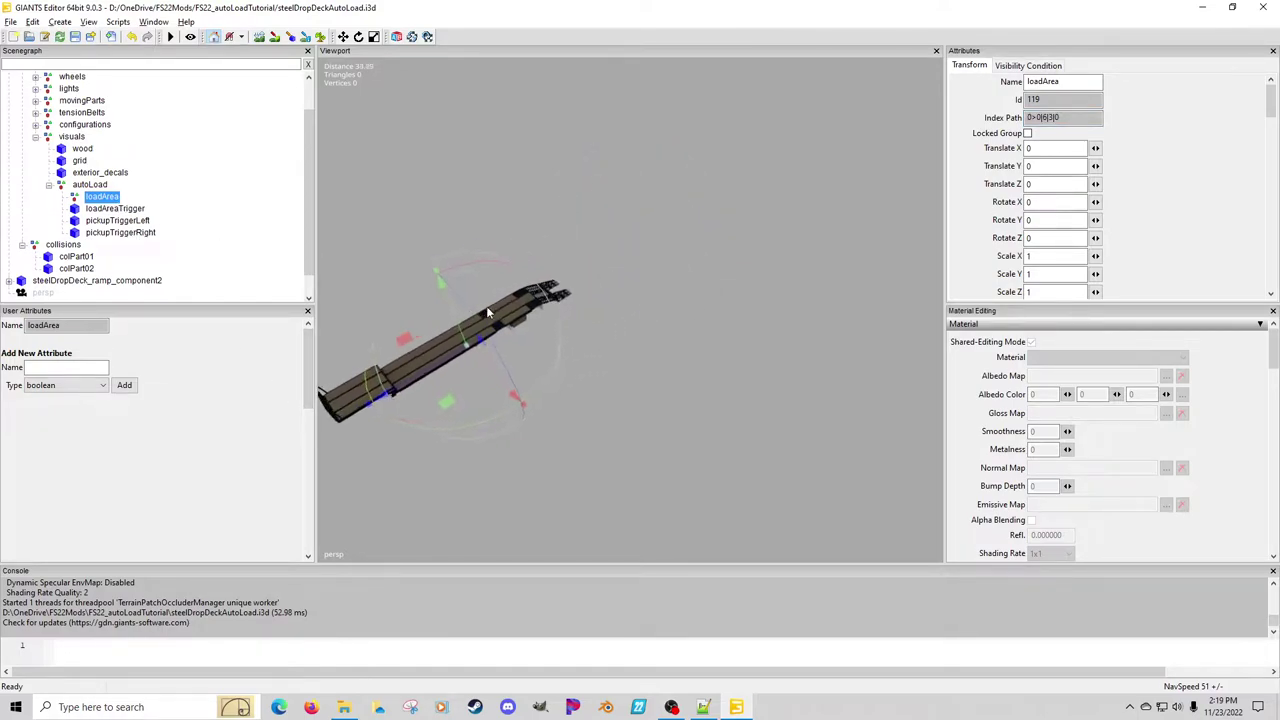
alt+drag(380, 370, 474, 299)
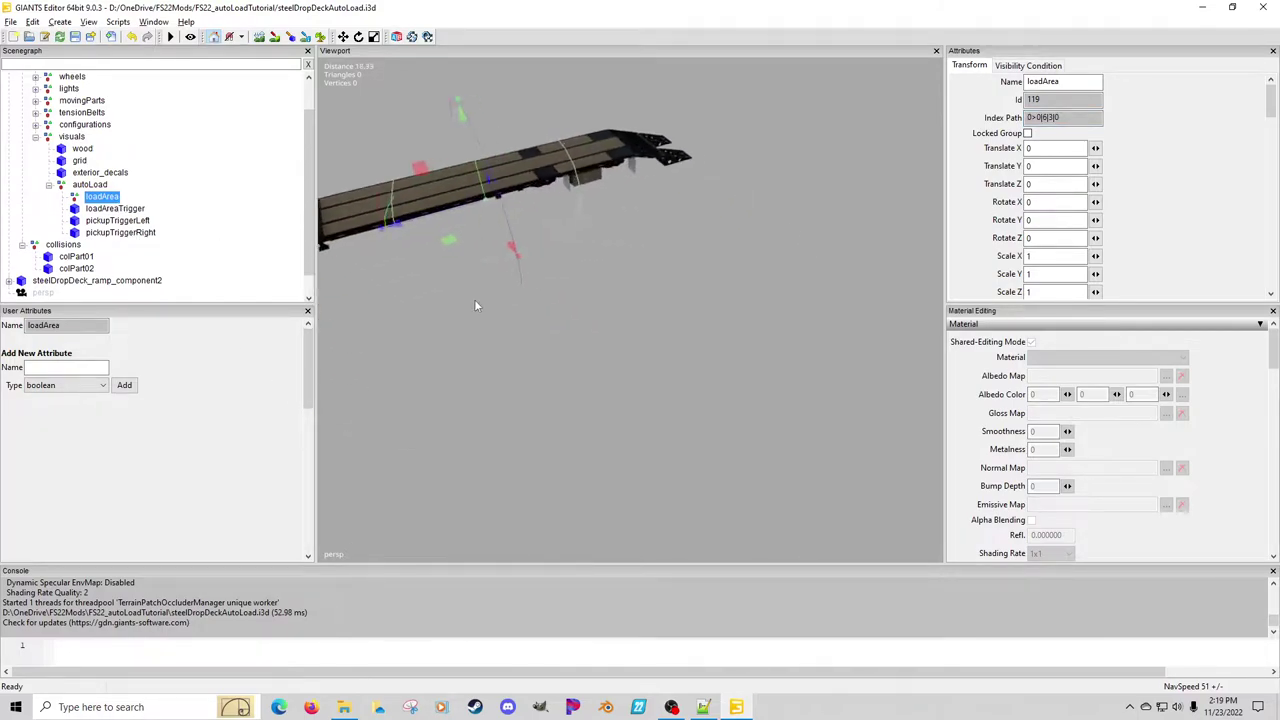
middle_drag(476, 305, 506, 322)
click(703, 707)
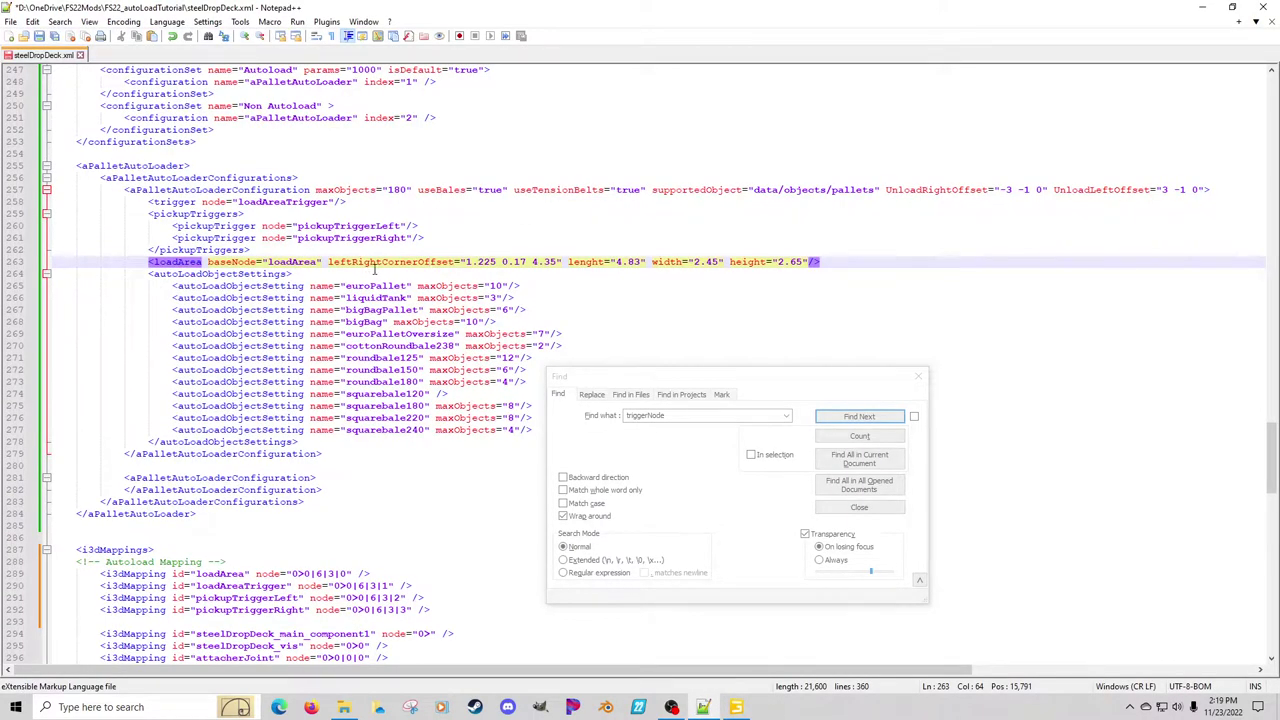
Set the loadArea entry's leftRightCornerOffset to 0 0 0
click(565, 261)
key(BackSpace)
key(BackSpace)
key(BackSpace)
key(BackSpace)
key(BackSpace)
key(BackSpace)
key(BackSpace)
key(BackSpace)
key(BackSpace)
key(BackSpace)
key(BackSpace)
key(BackSpace)
key(BackSpace)
key(BackSpace)
key(BackSpace)
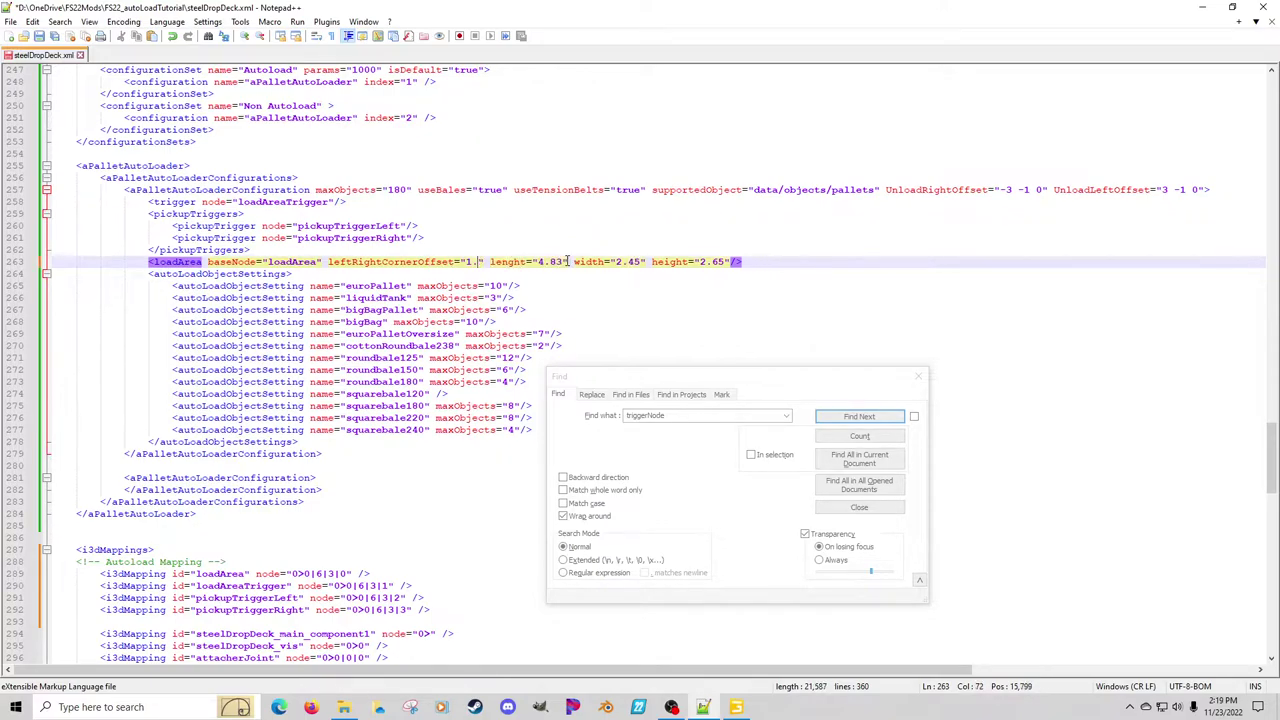
text(0 0 0)
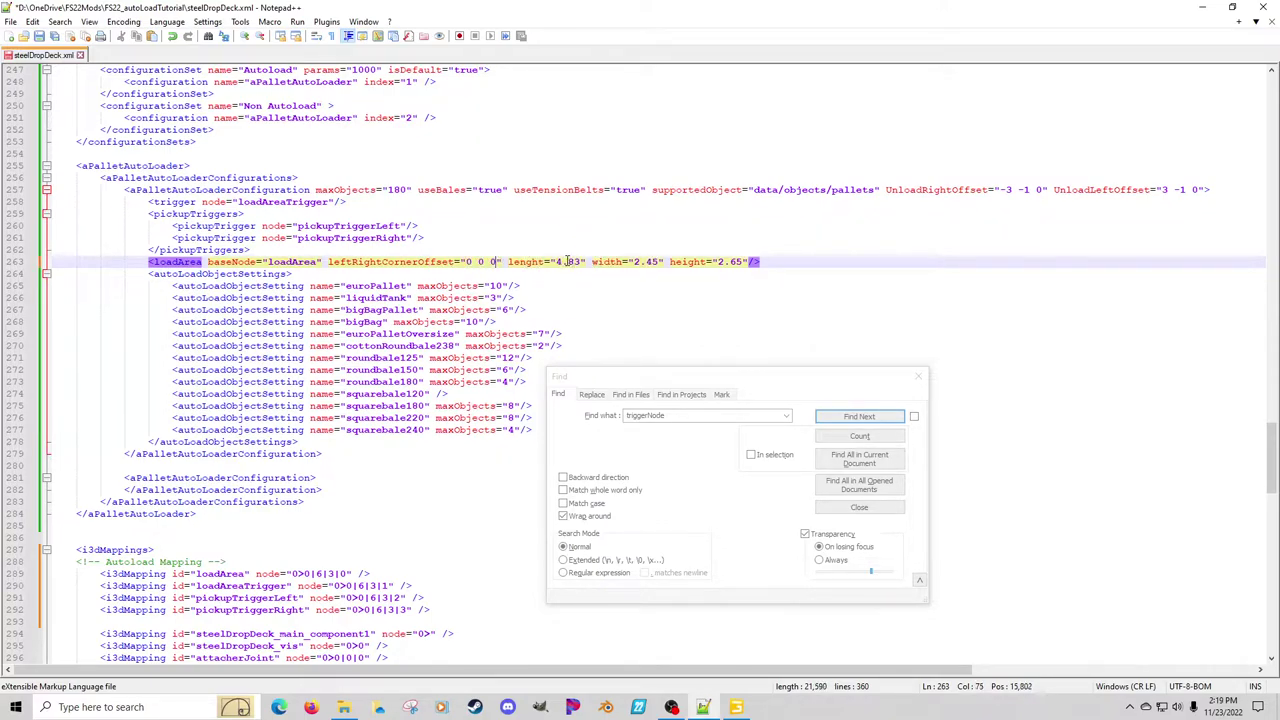
Compare the loadArea entry's length, width and height settings in steelDropDeck.xml with the loadArea node in GIANTS Editor, ending in the editor
click(297, 262)
click(733, 704)
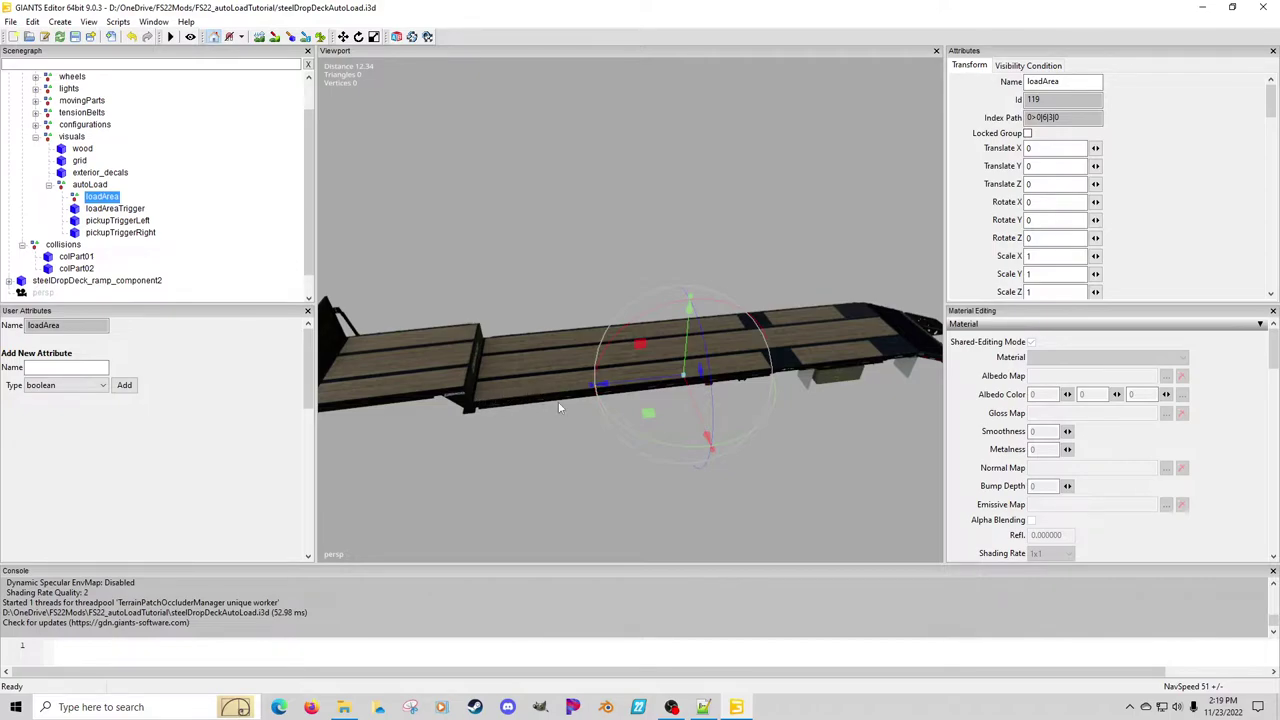
click(703, 707)
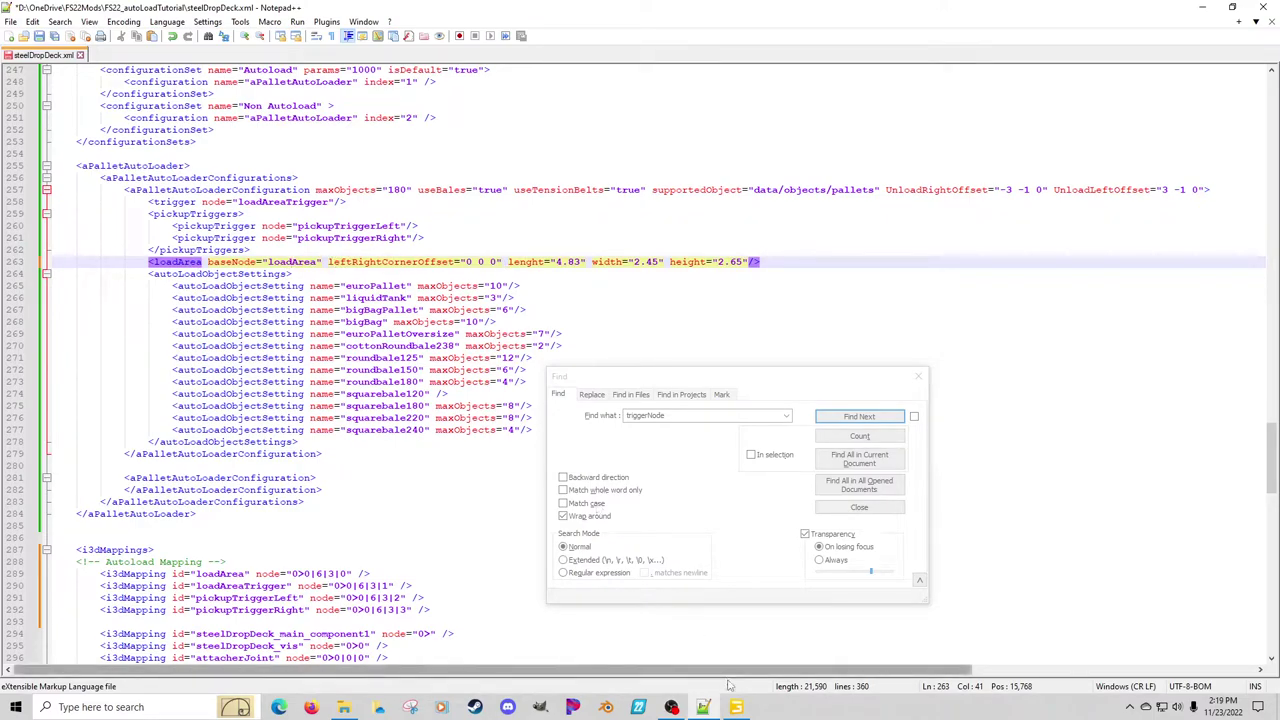
key(alt+Tab)
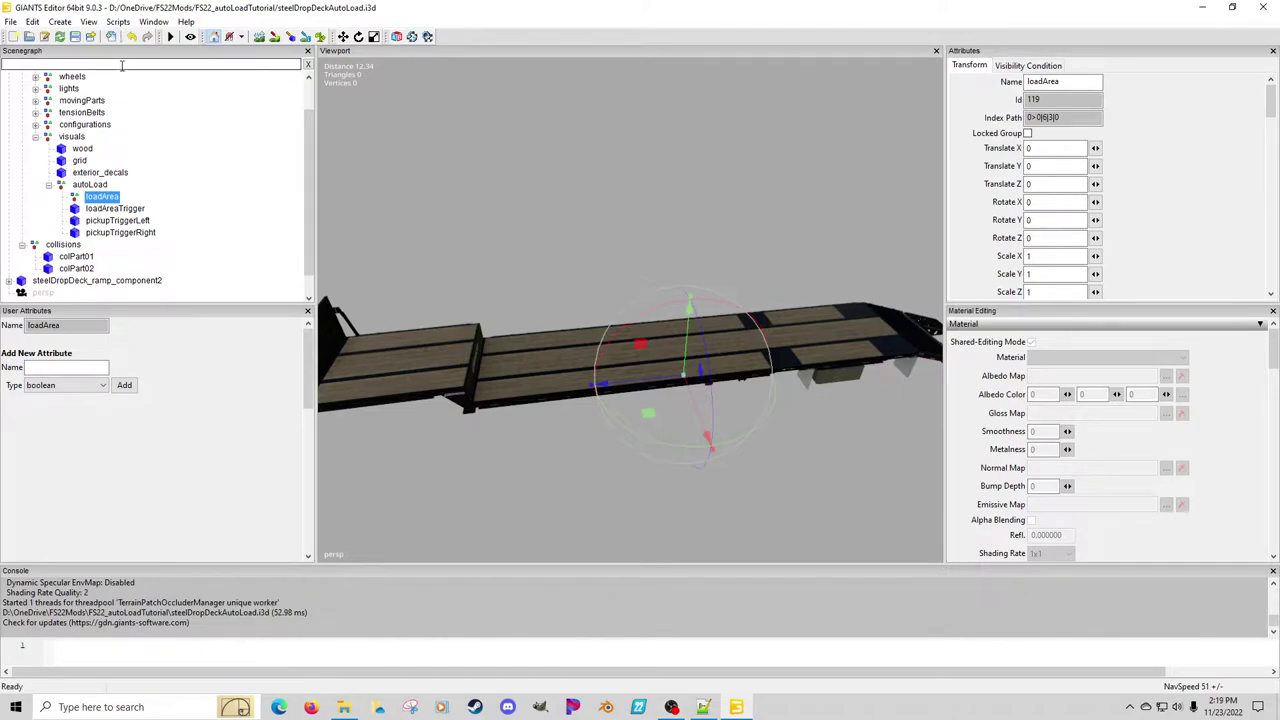
Create a cube primitive and move it under the loadArea transform group as its child
click(60, 21)
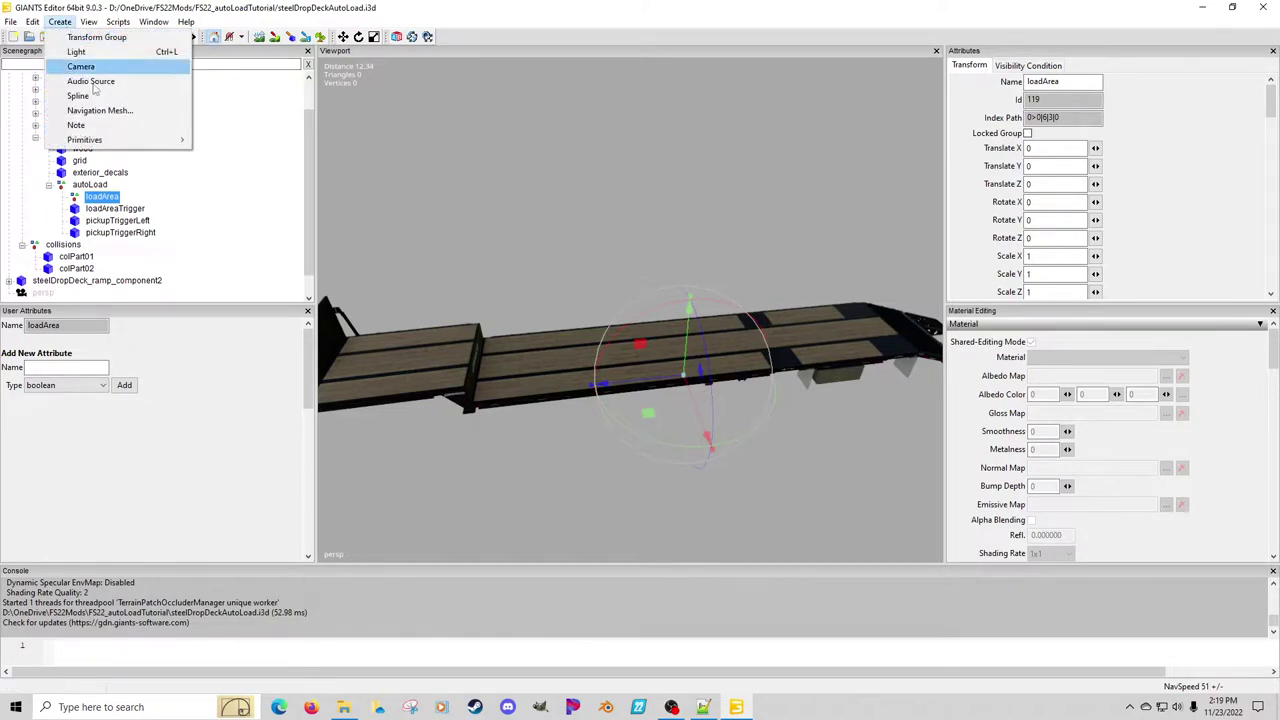
mouse_move(95, 141)
click(215, 140)
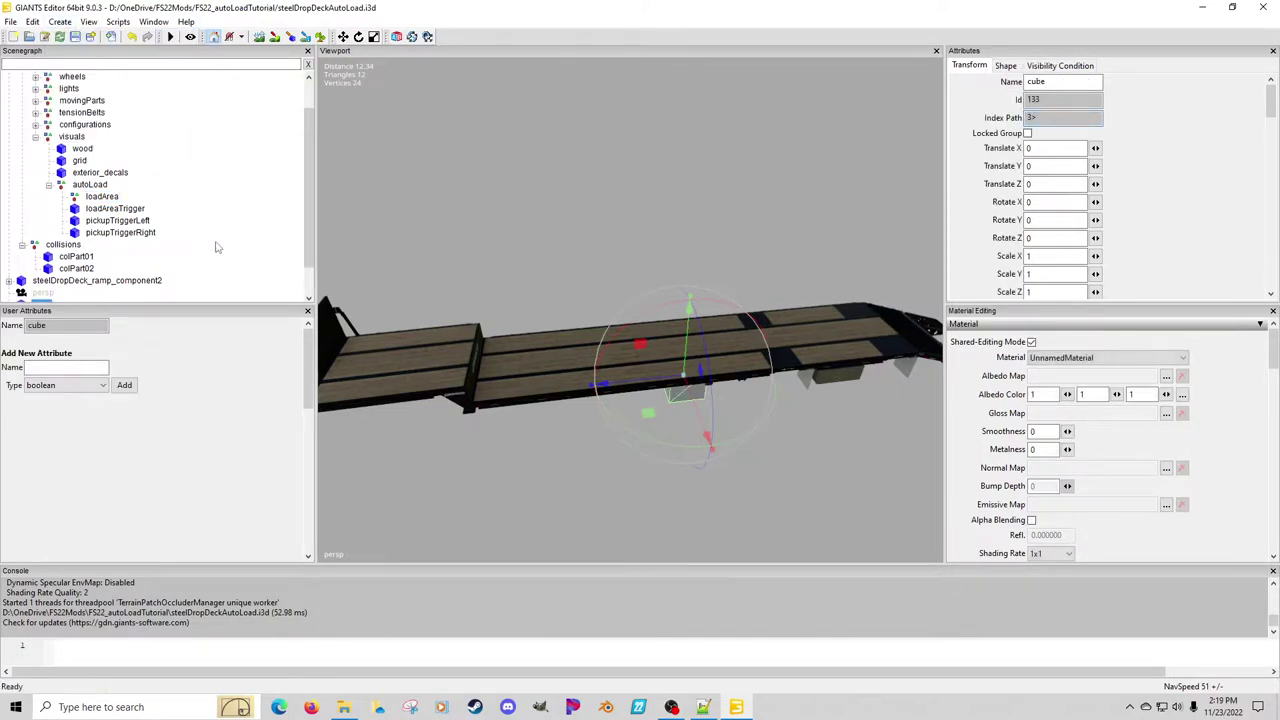
click(76, 289)
click(44, 281)
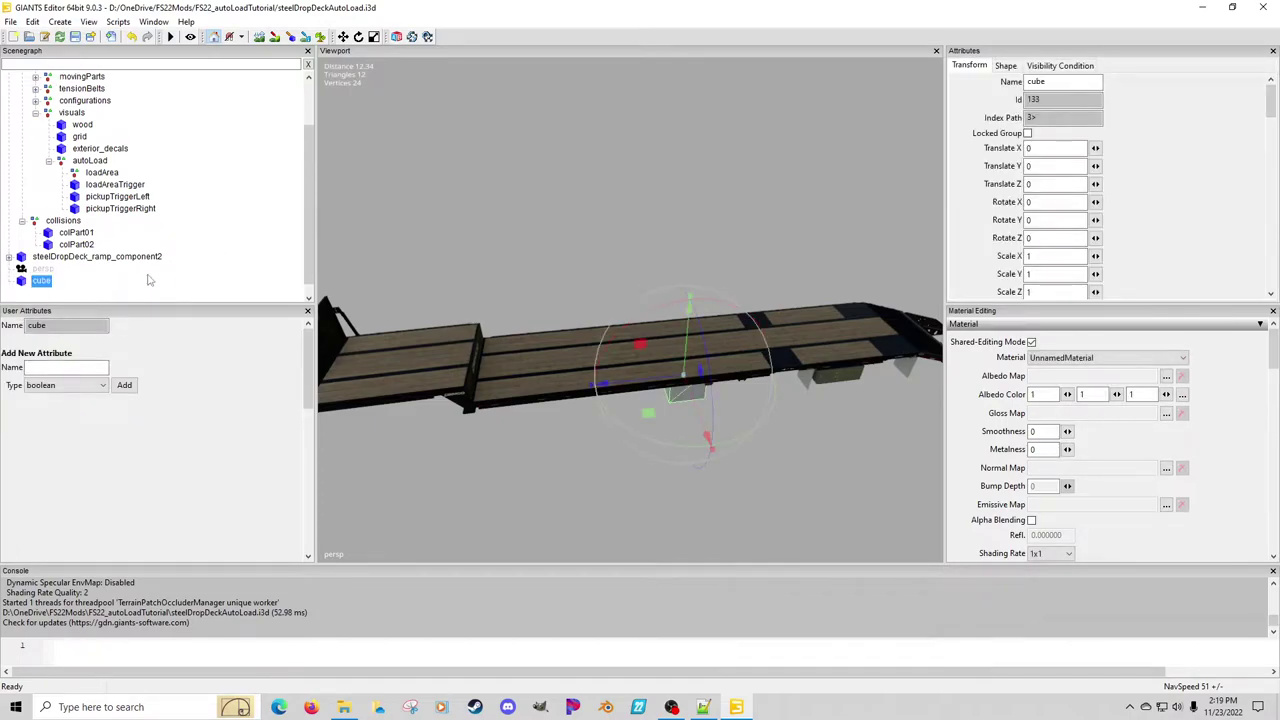
key(Delete)
click(112, 173)
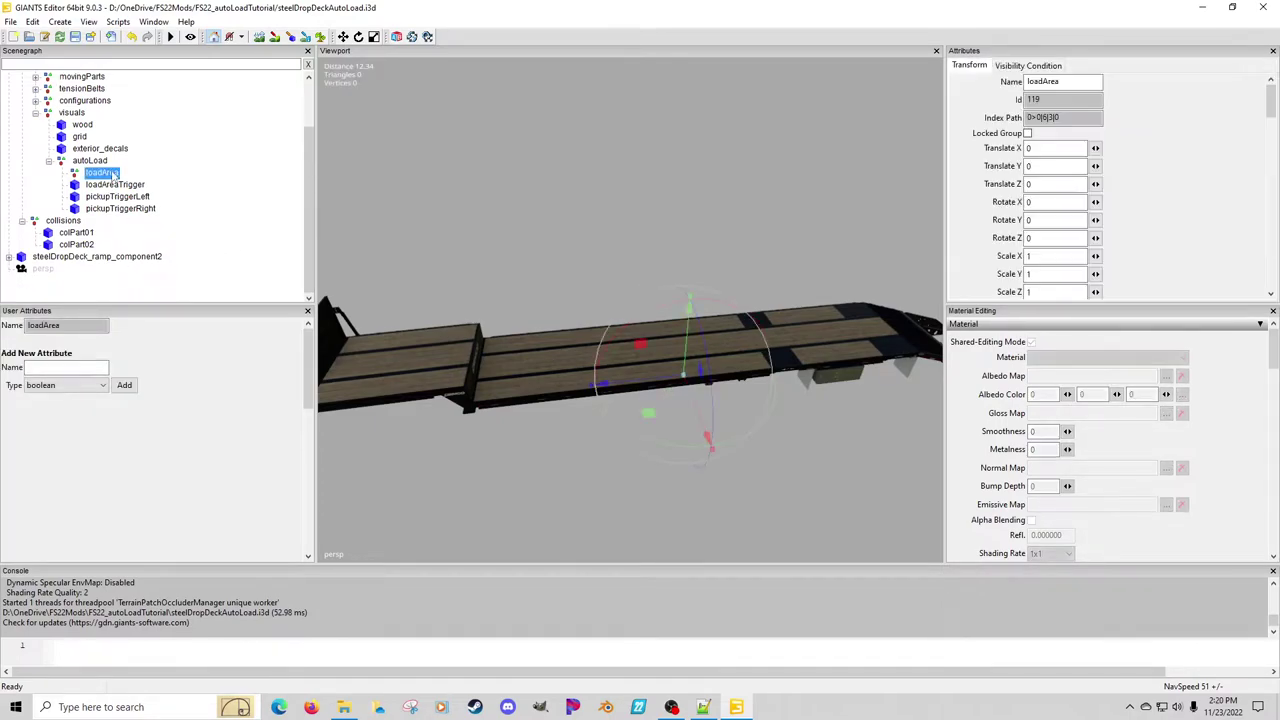
key(ctrl+v)
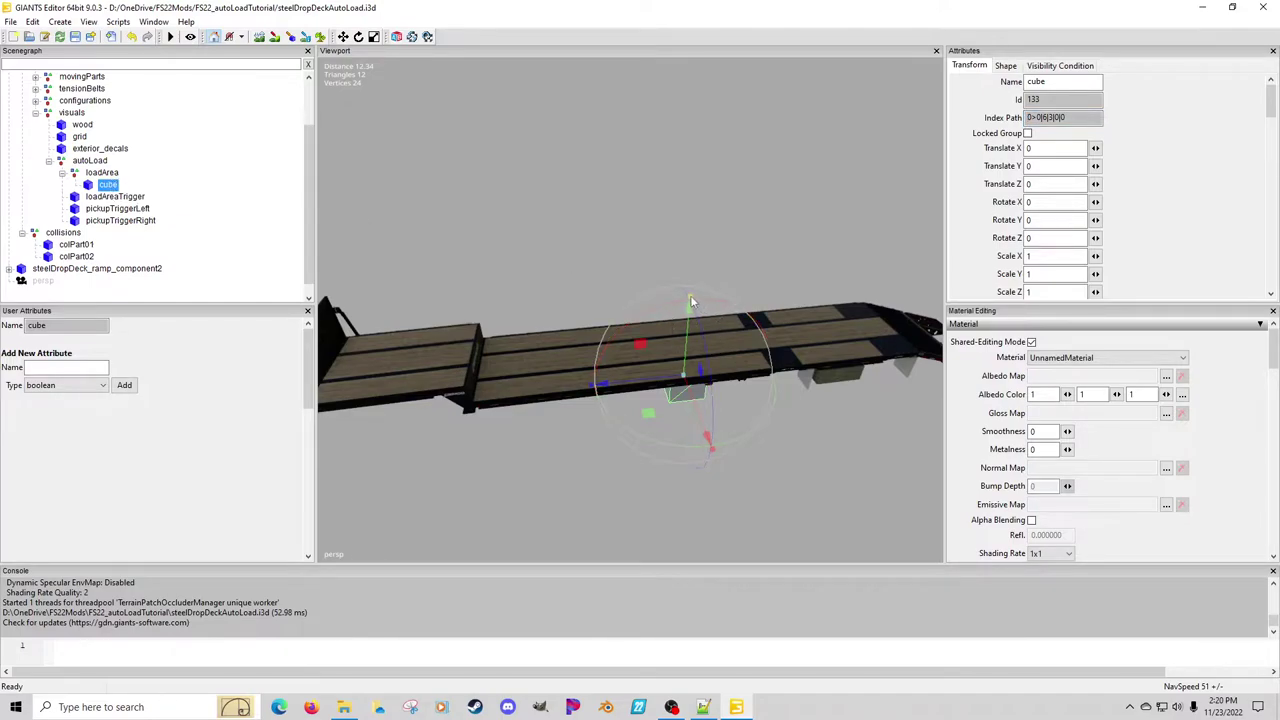
Scale the cube into a long thin guide line with Scale X 10, Scale Y 0.01 and Scale Z 0.01
double_click(1050, 274)
text(.01)
key(Tab)
text(.01)
double_click(1040, 256)
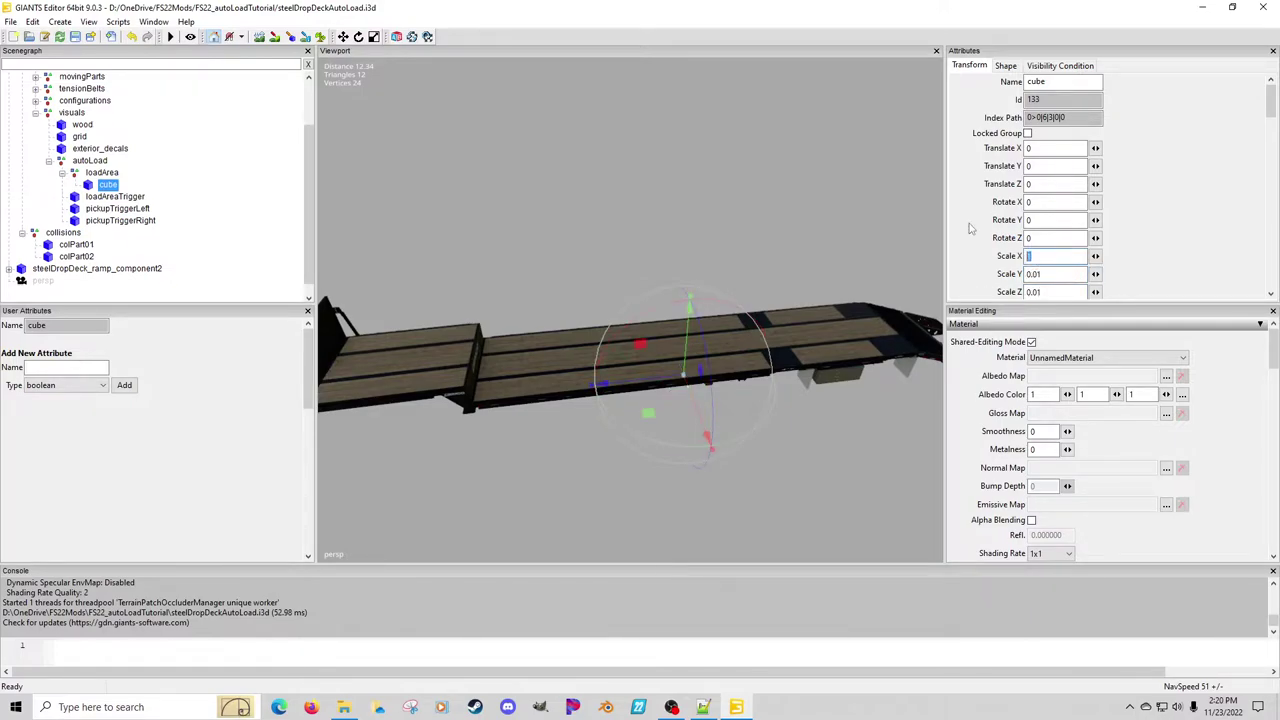
text(10)
Raise the loadArea group to the trailer's lower deck surface, at about 1.009 in Translate Y
click(103, 173)
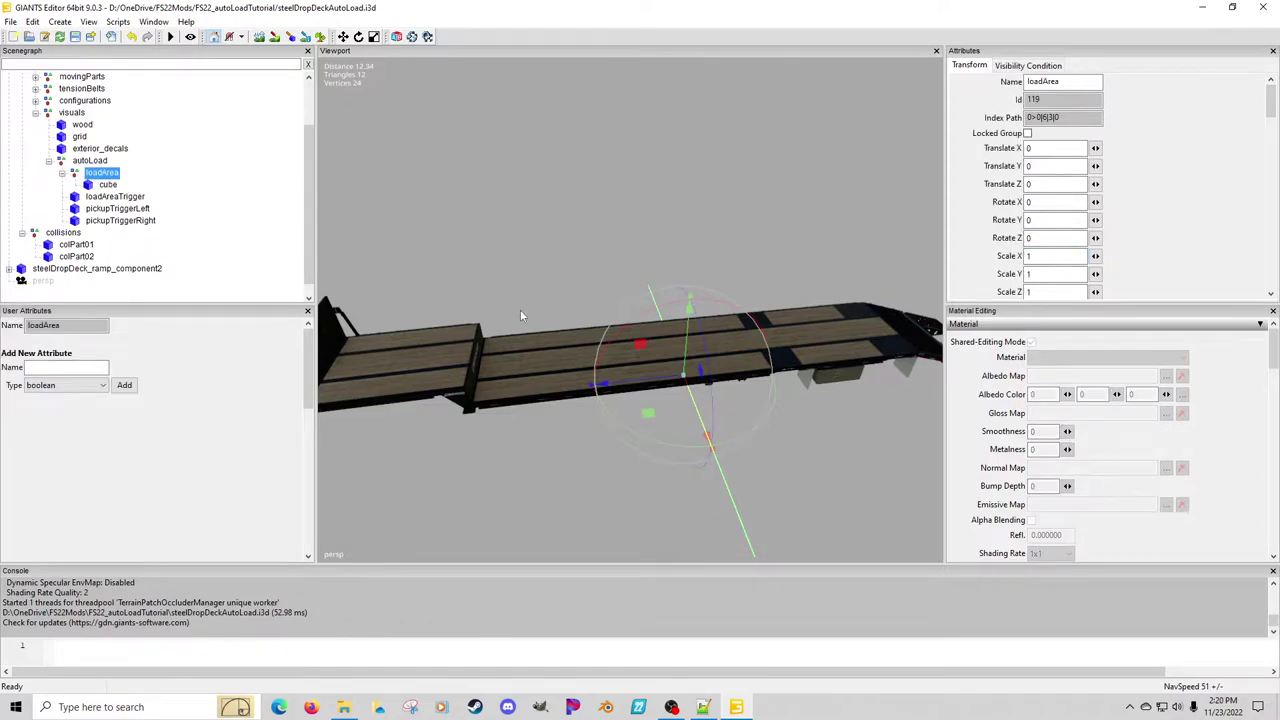
scroll(522, 313, up, 3)
alt+middle_drag(528, 309, 534, 299)
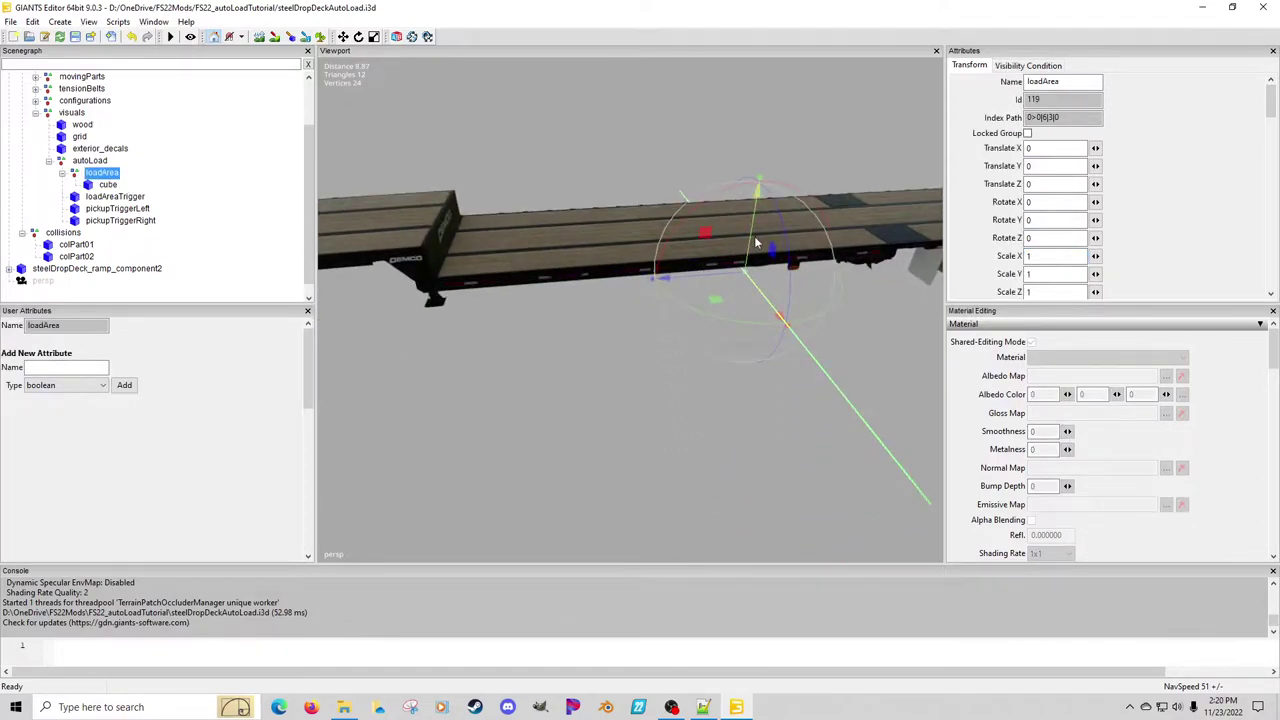
drag(752, 233, 756, 208)
scroll(766, 212, up, 8)
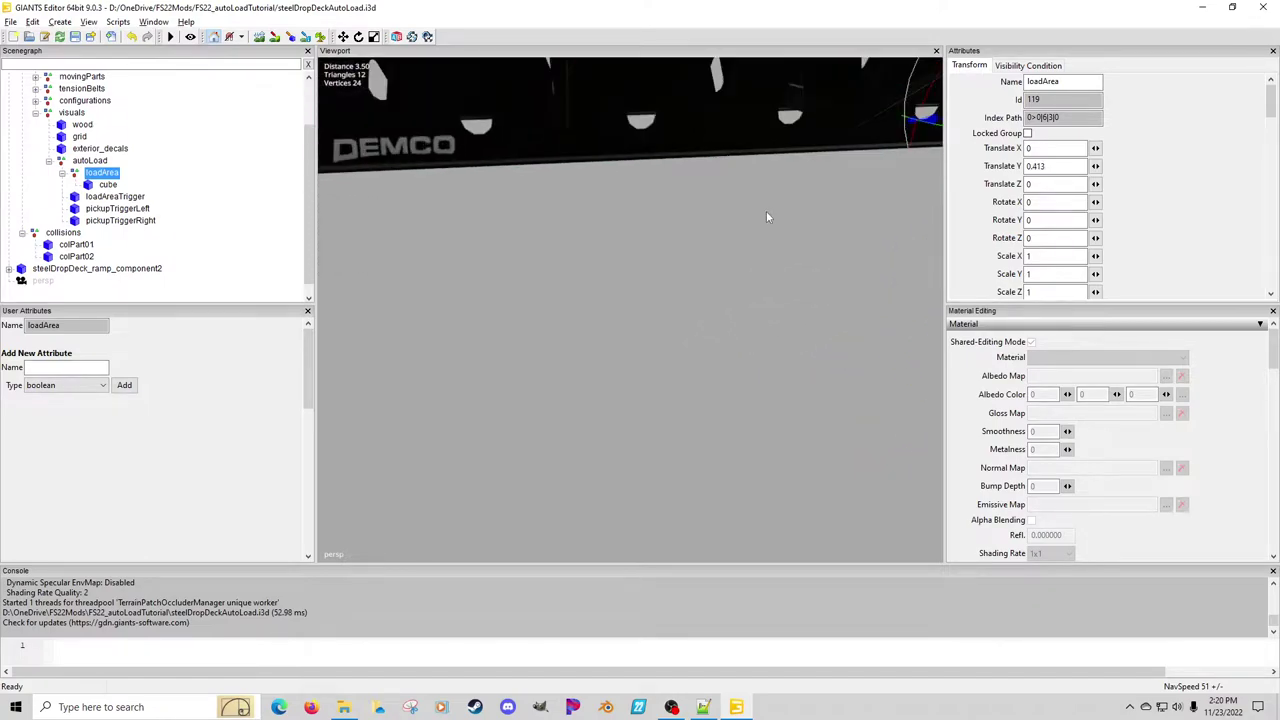
scroll(766, 210, down, 2)
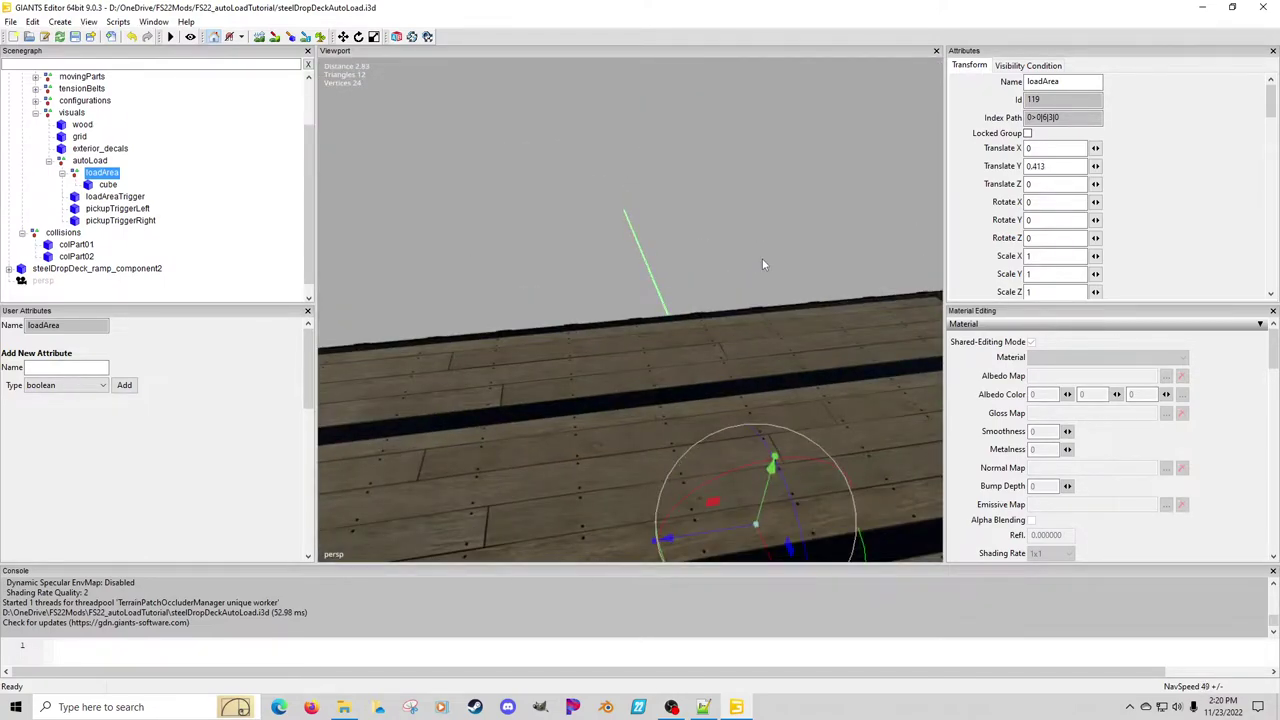
middle_drag(762, 258, 743, 323)
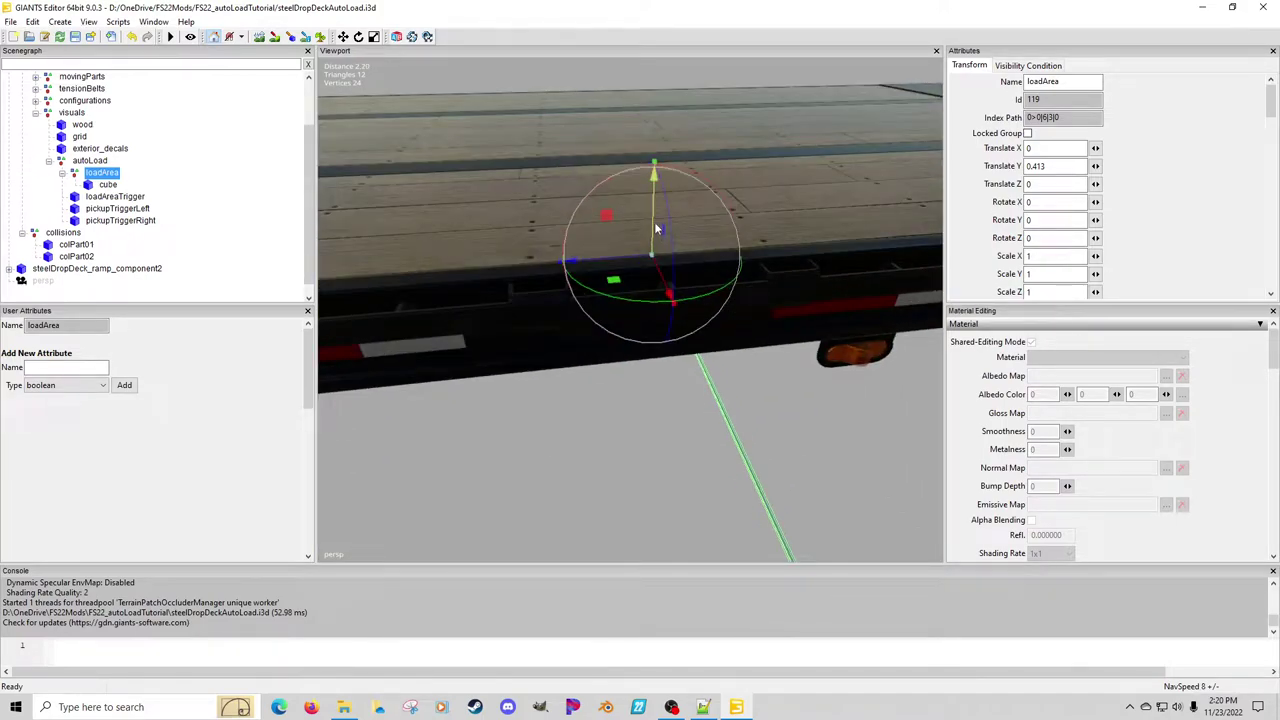
drag(653, 222, 655, 72)
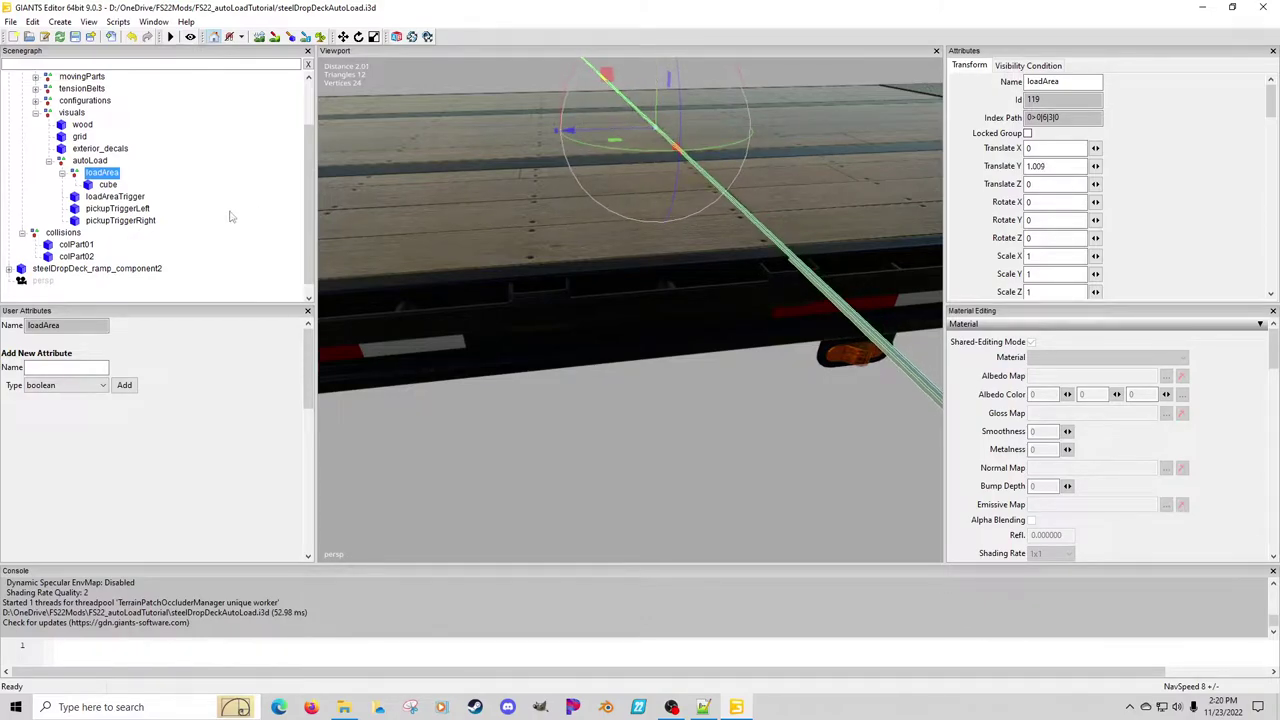
Thin the guide cube under loadArea by setting its Scale Y and Scale Z to 0.001
click(112, 186)
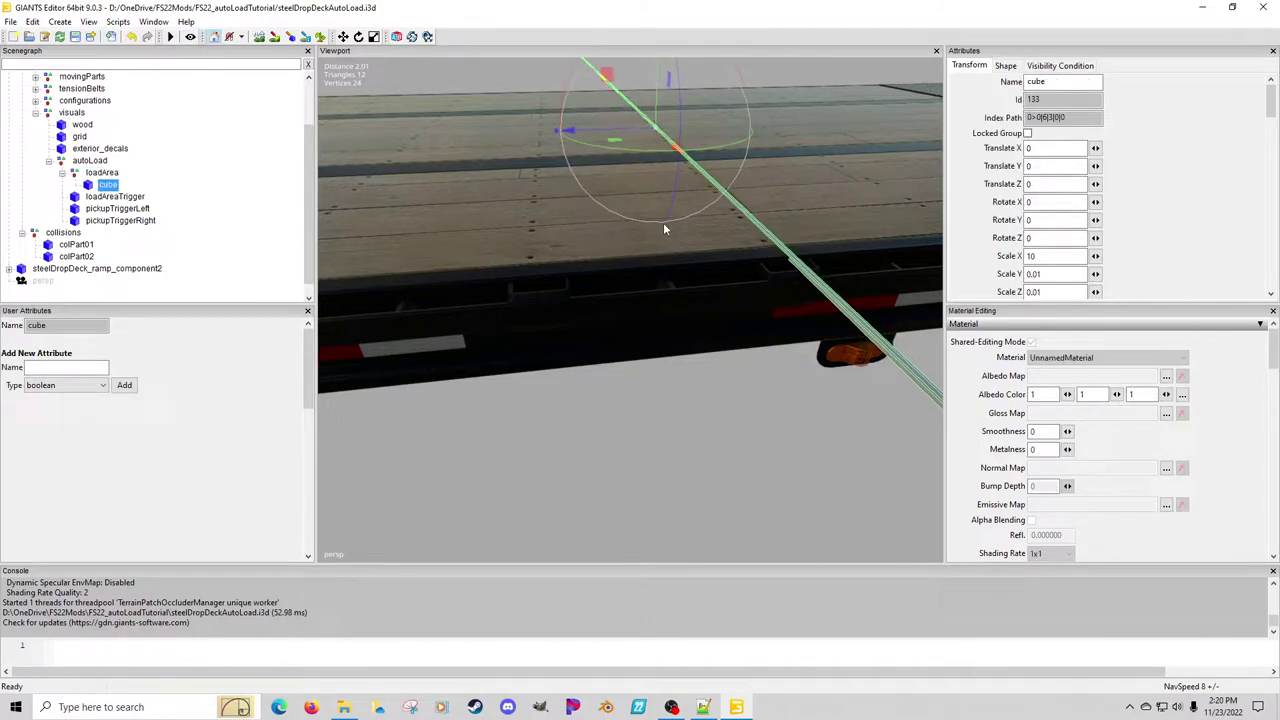
click(1036, 278)
text(0.00)
click(1037, 292)
text(0.0)
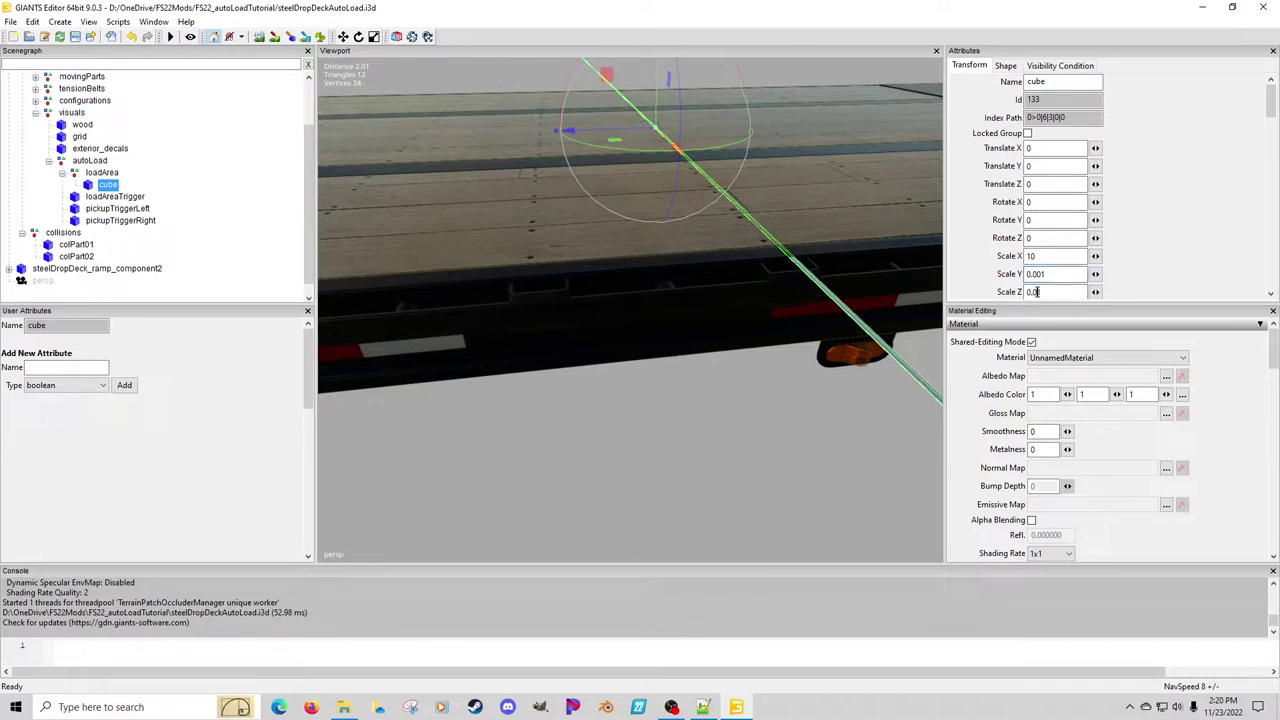
text(01)
click(150, 191)
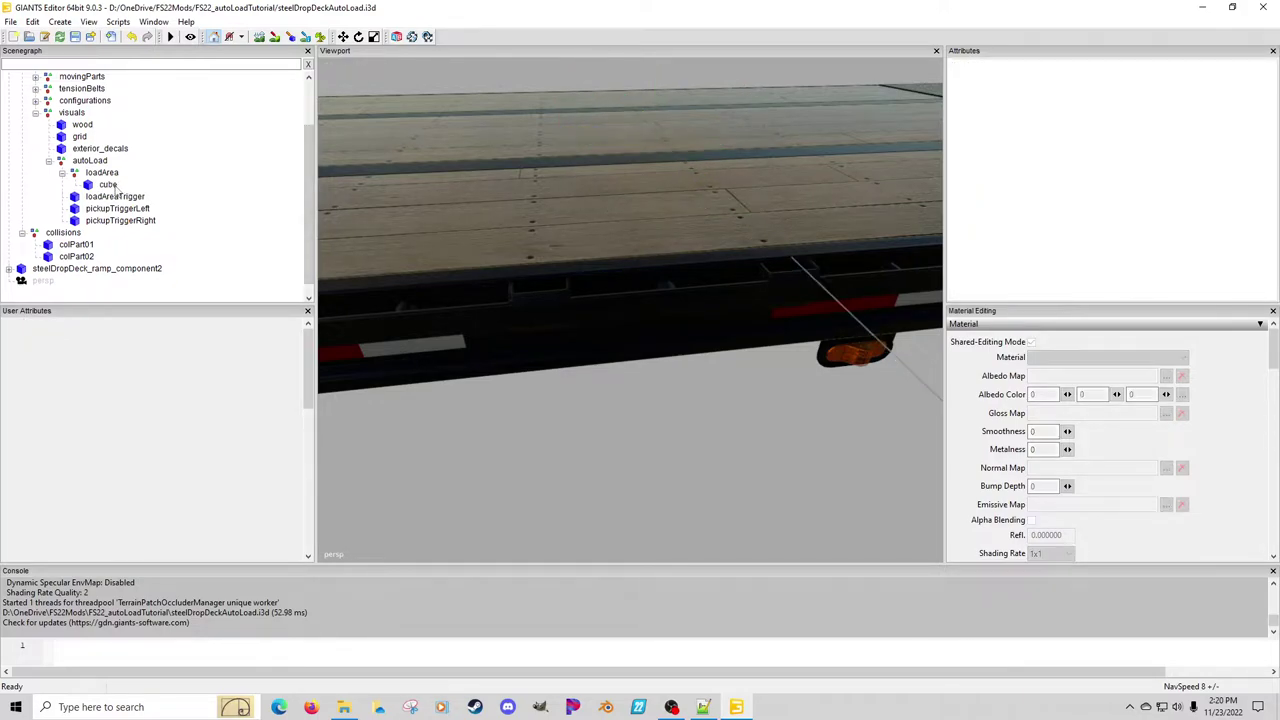
Duplicate the guide cube under loadArea and set the copy's Rotate X to 90
click(112, 185)
key(ctrl+d)
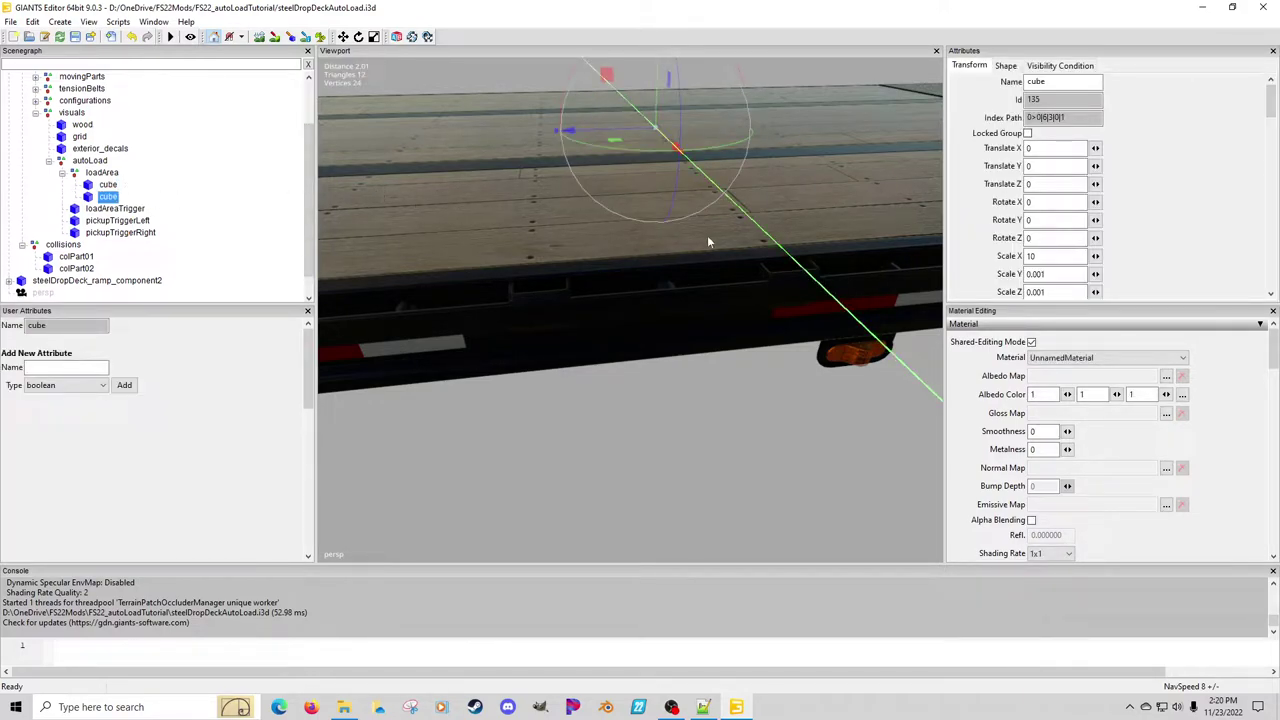
text(90)
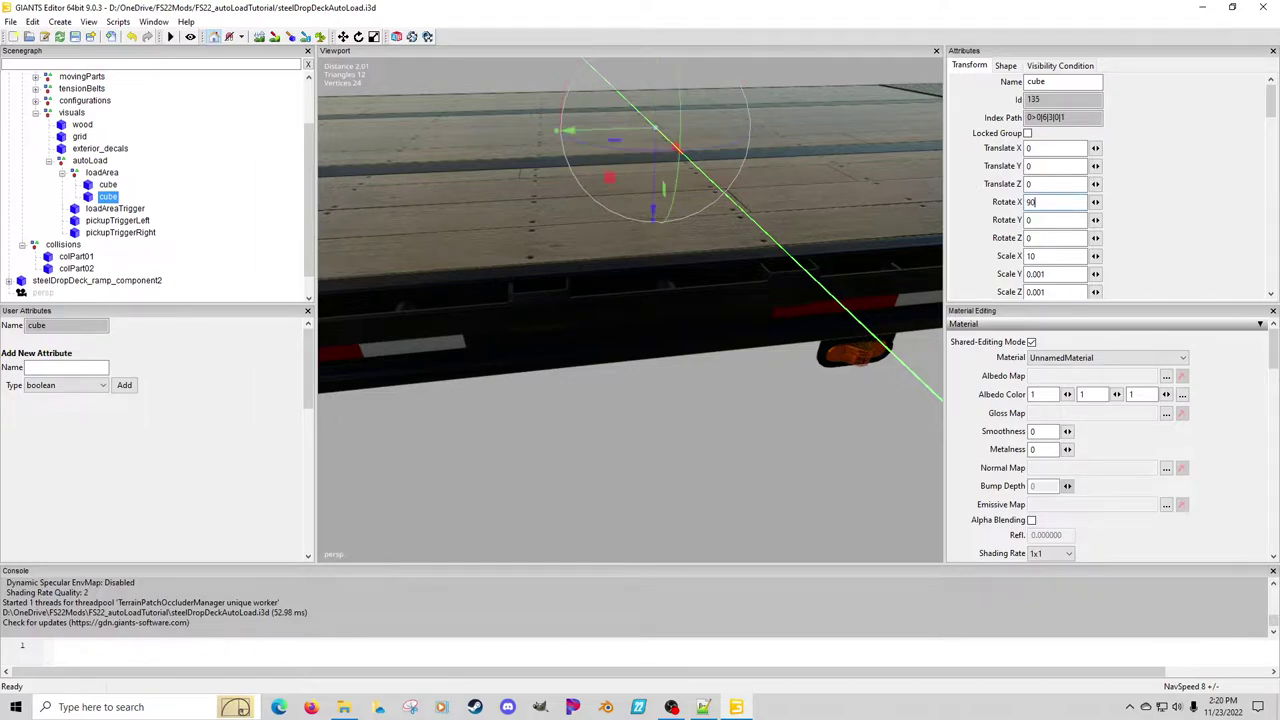
scroll(713, 249, down, 4)
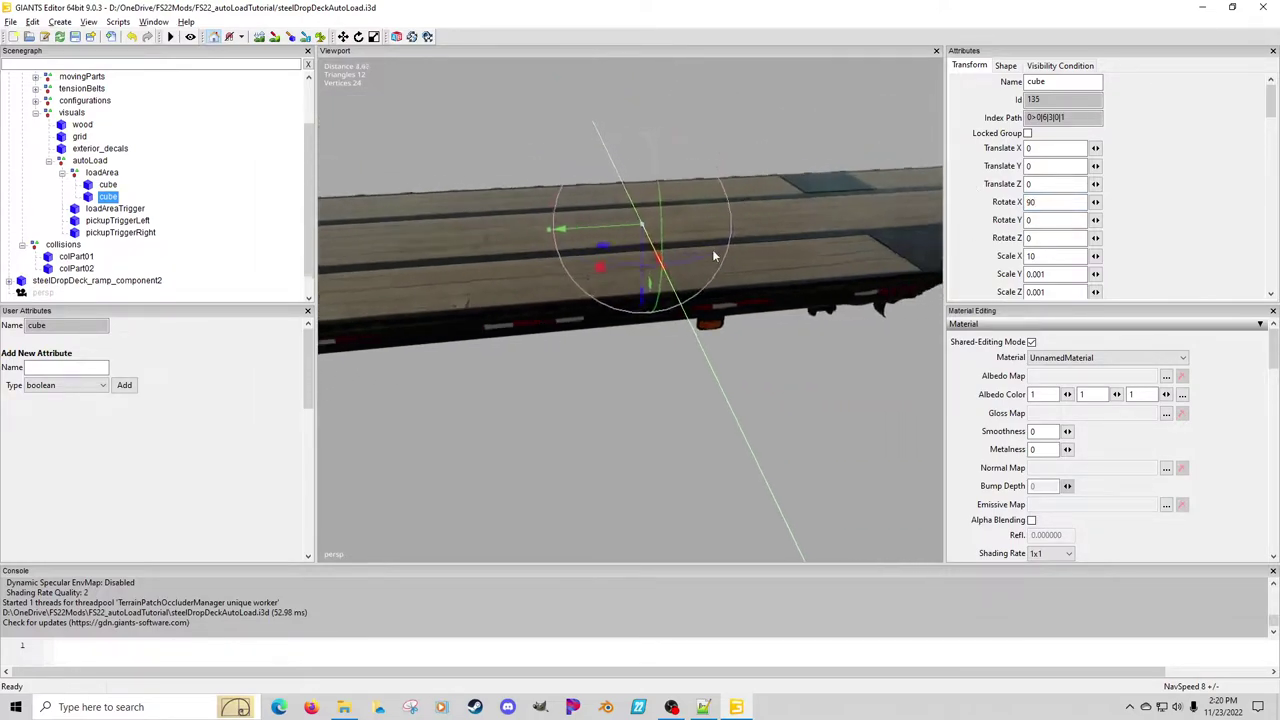
scroll(713, 249, up, 2)
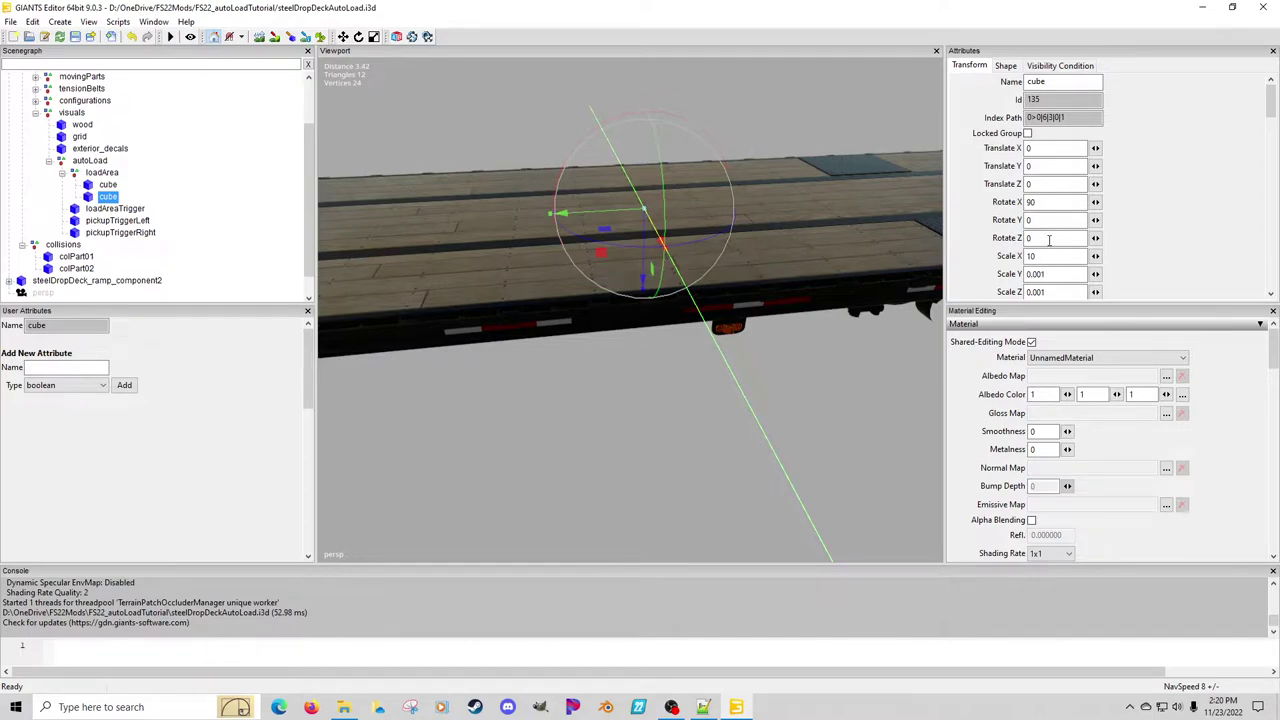
Try the duplicate cube with Rotate Y at 90 instead, returning it to Rotate X 90
double_click(1046, 204)
key(BackSpace)
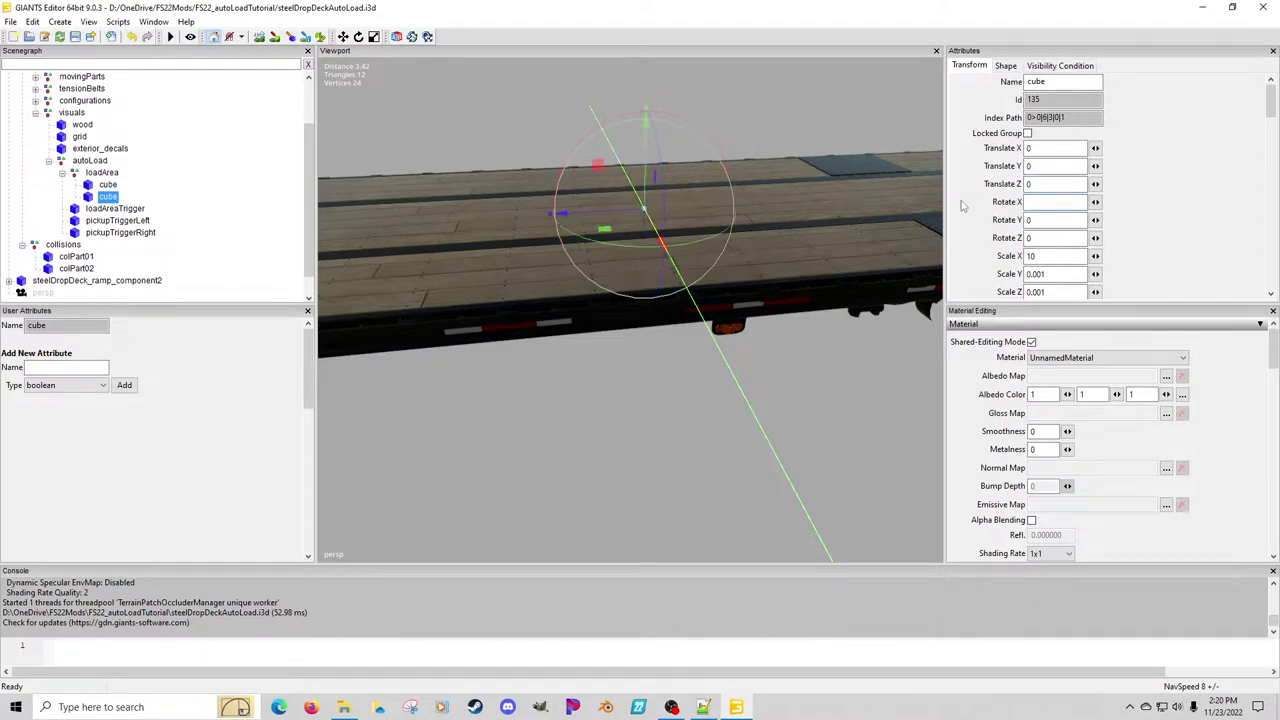
double_click(1040, 220)
text(90)
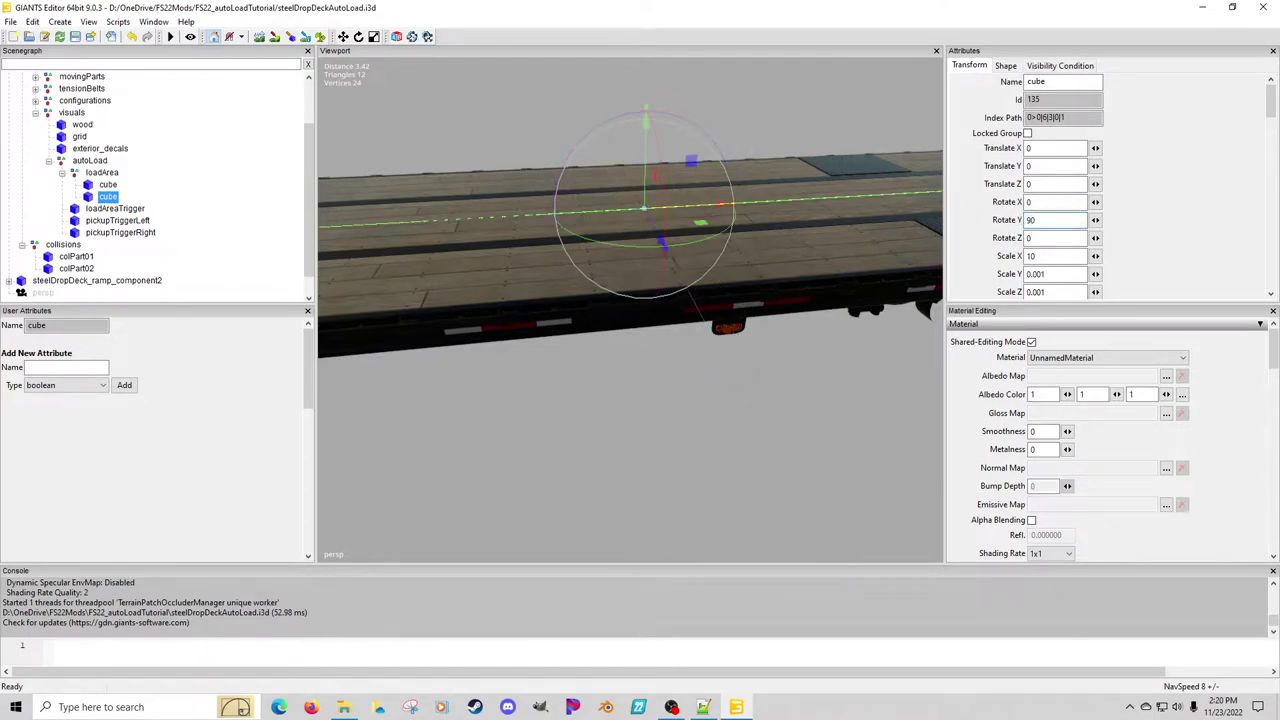
double_click(1044, 218)
key(BackSpace)
double_click(1034, 202)
text(90)
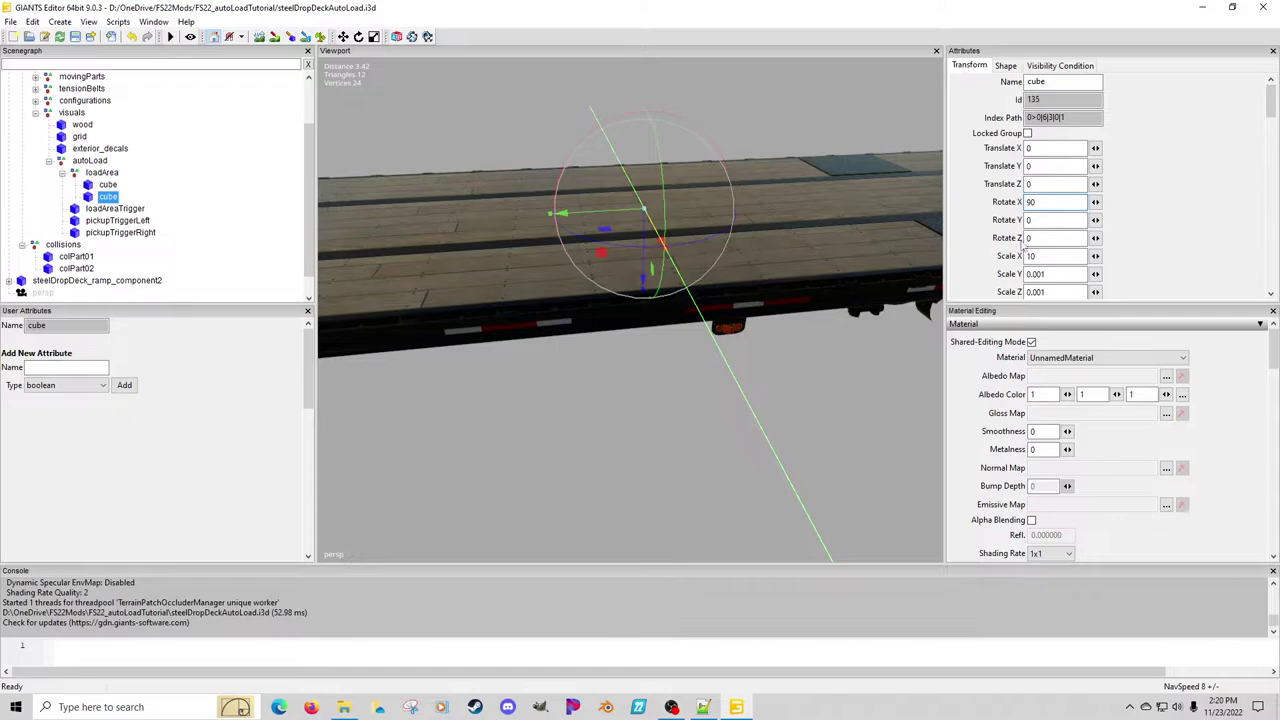
Clear the duplicate cube's X rotation and set its Rotate Z to 90 so it stands vertically
double_click(1036, 202)
key(BackSpace)
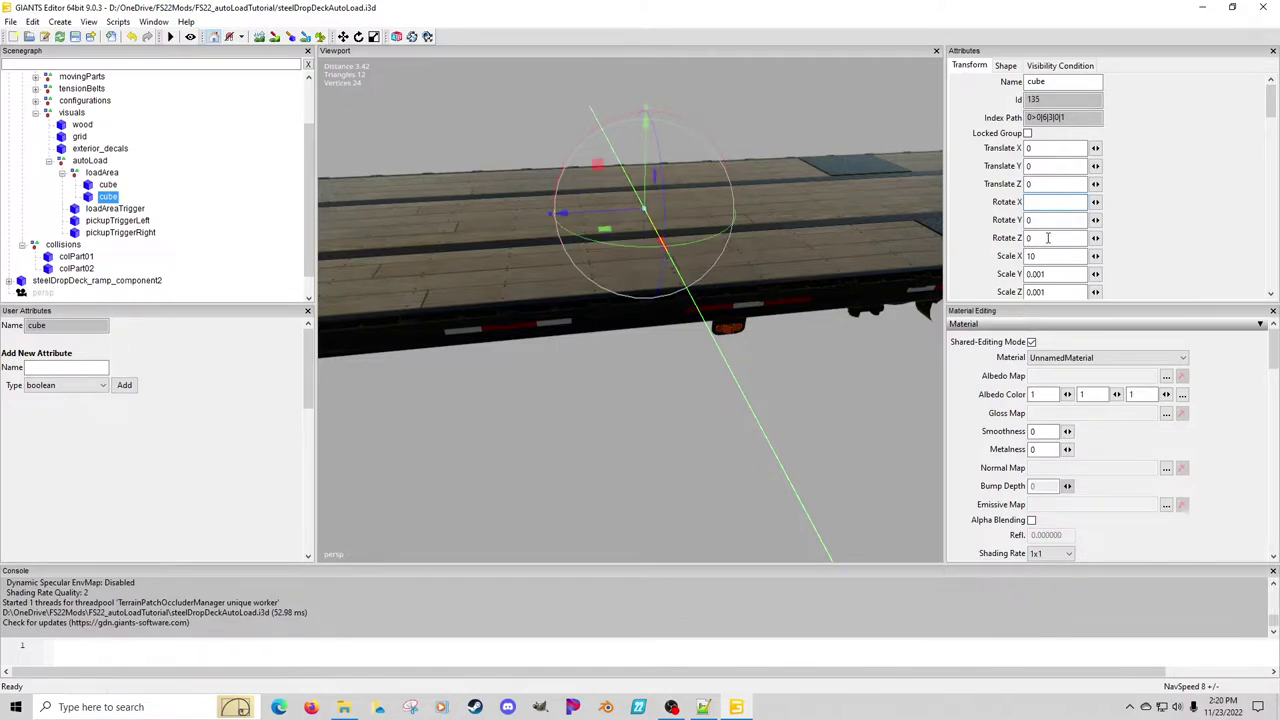
double_click(1048, 237)
text(90)
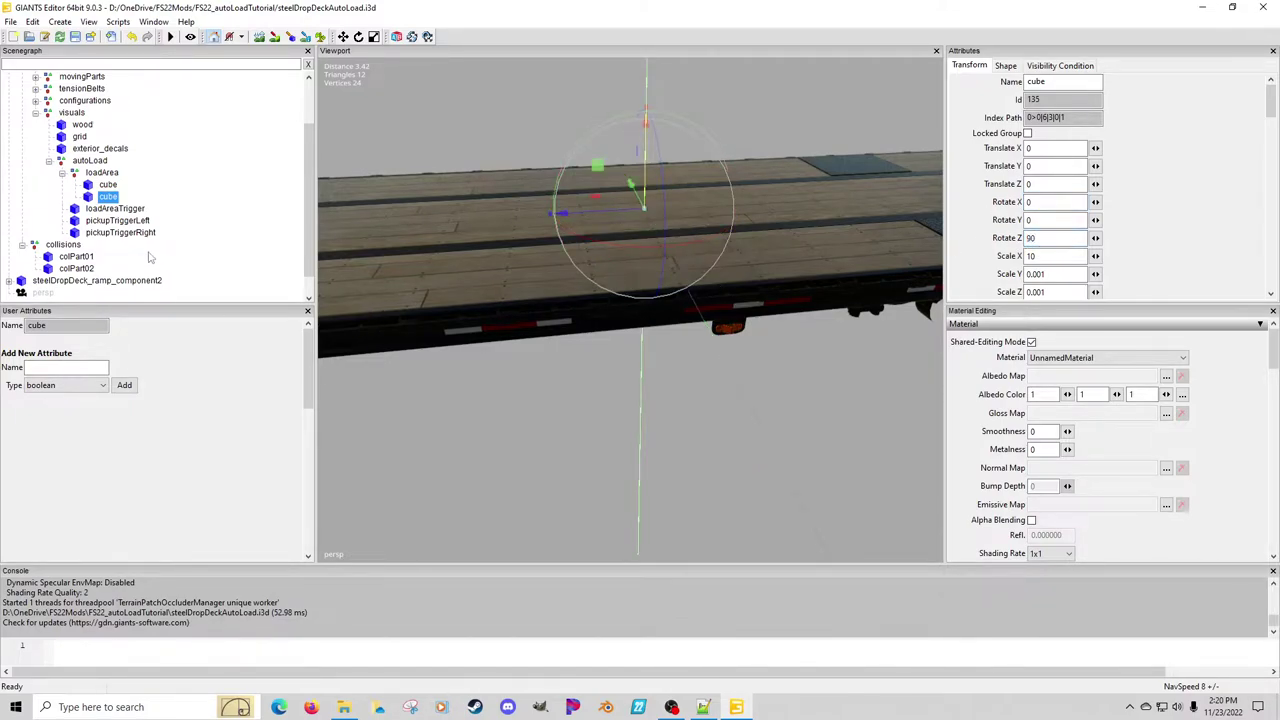
Fine-tune the height of the loadArea group against the deck boards to about 1.011 in Translate Y
click(112, 173)
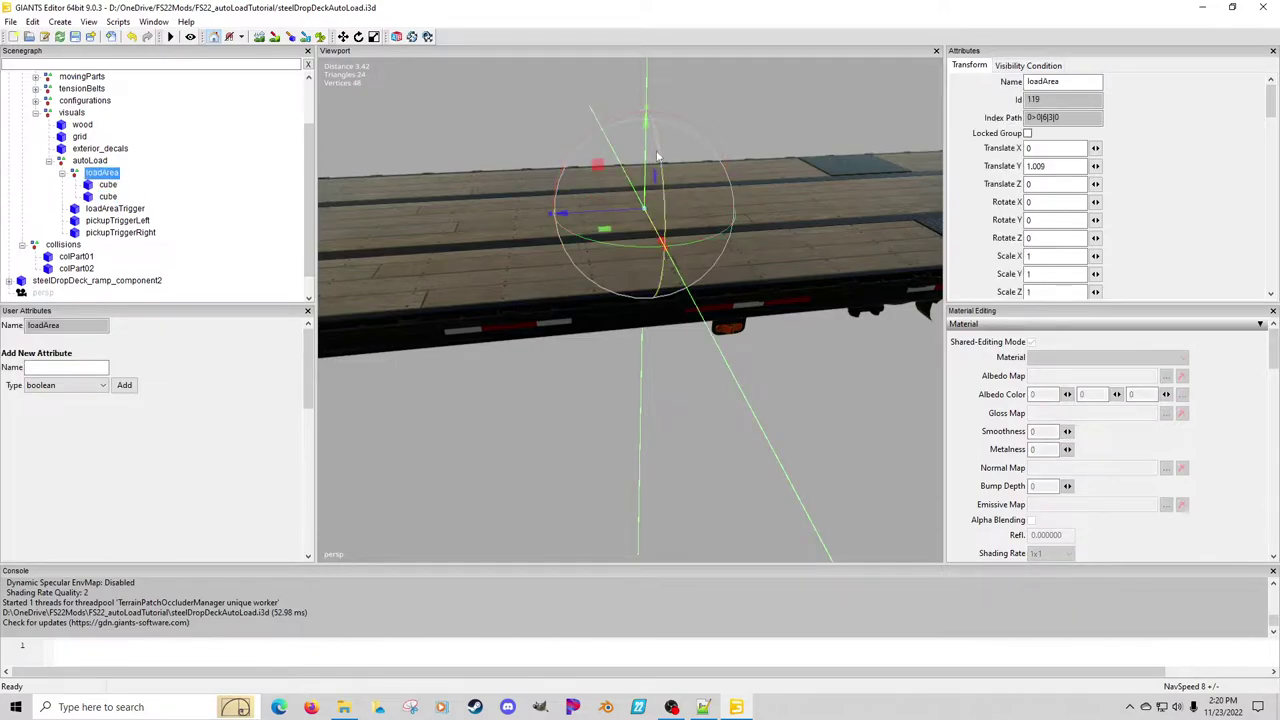
scroll(586, 245, down, 3)
alt+middle_drag(569, 249, 625, 266)
scroll(632, 267, up, 3)
alt+middle_drag(740, 264, 670, 250)
mouse_move(659, 127)
mouse_down()
mouse_move(652, 110)
mouse_move(652, 135)
mouse_move(650, 117)
mouse_up()
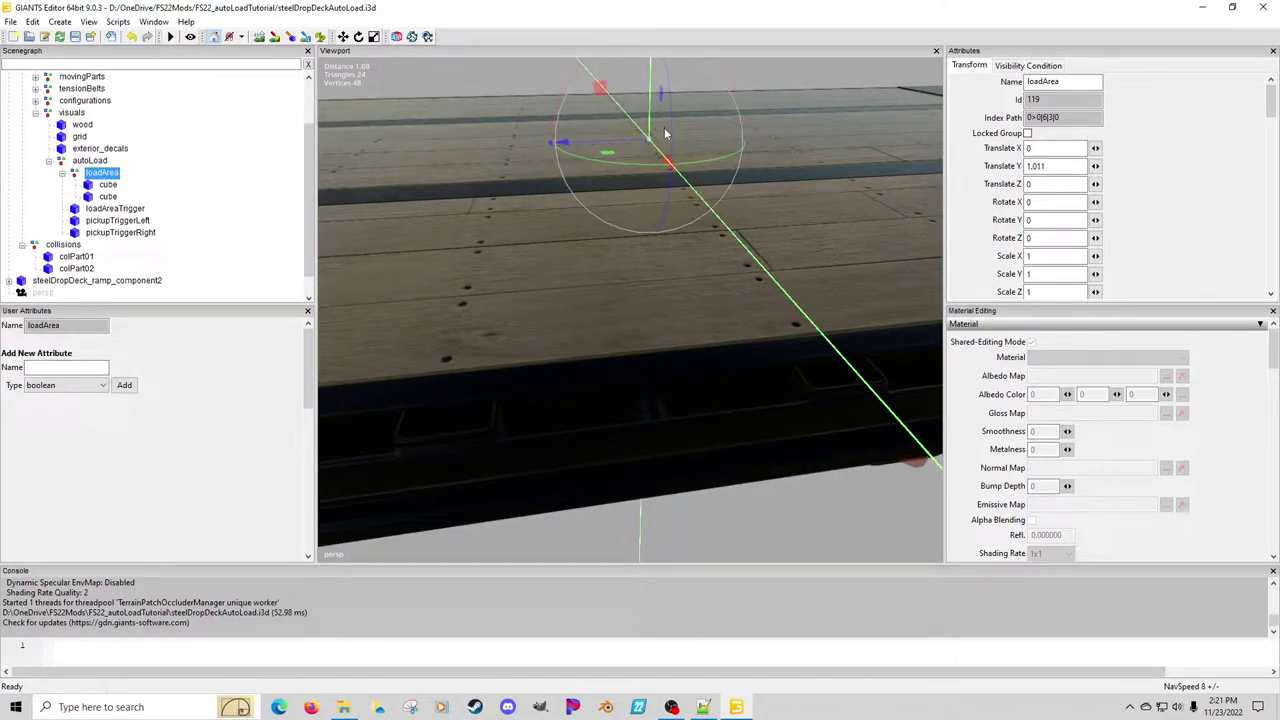
drag(652, 114, 651, 114)
Move the loadArea group forward along the lower deck to the raised front section's wall, at about 5.272 in Translate Z
scroll(658, 184, down, 4)
alt+middle_drag(634, 212, 647, 211)
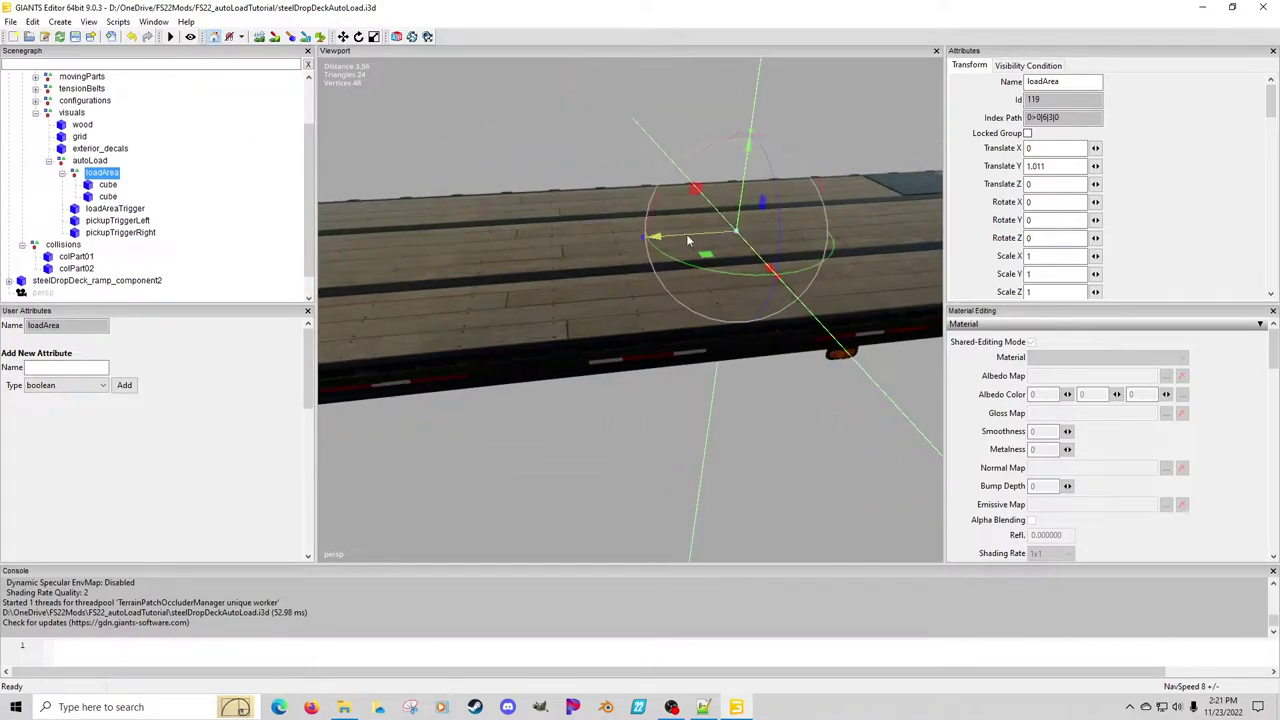
drag(686, 238, 450, 261)
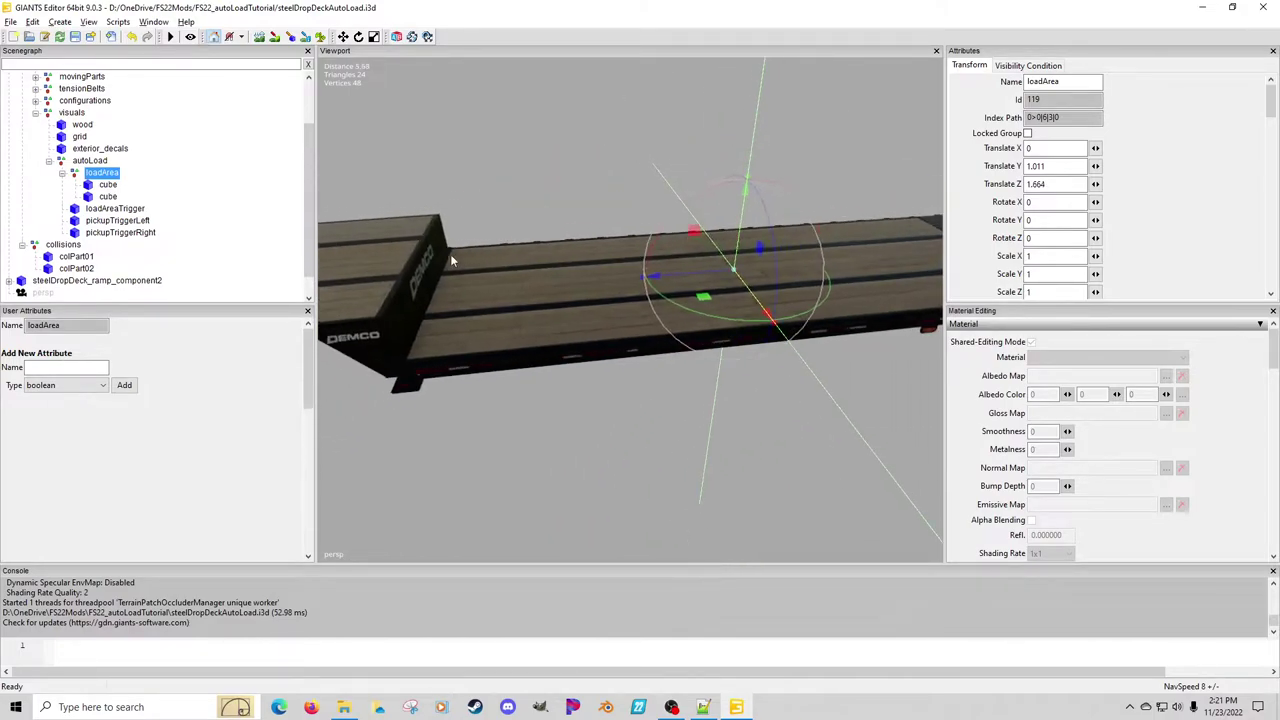
drag(698, 278, 438, 288)
scroll(460, 291, up, 3)
alt+middle_drag(474, 291, 503, 289)
scroll(525, 285, up, 3)
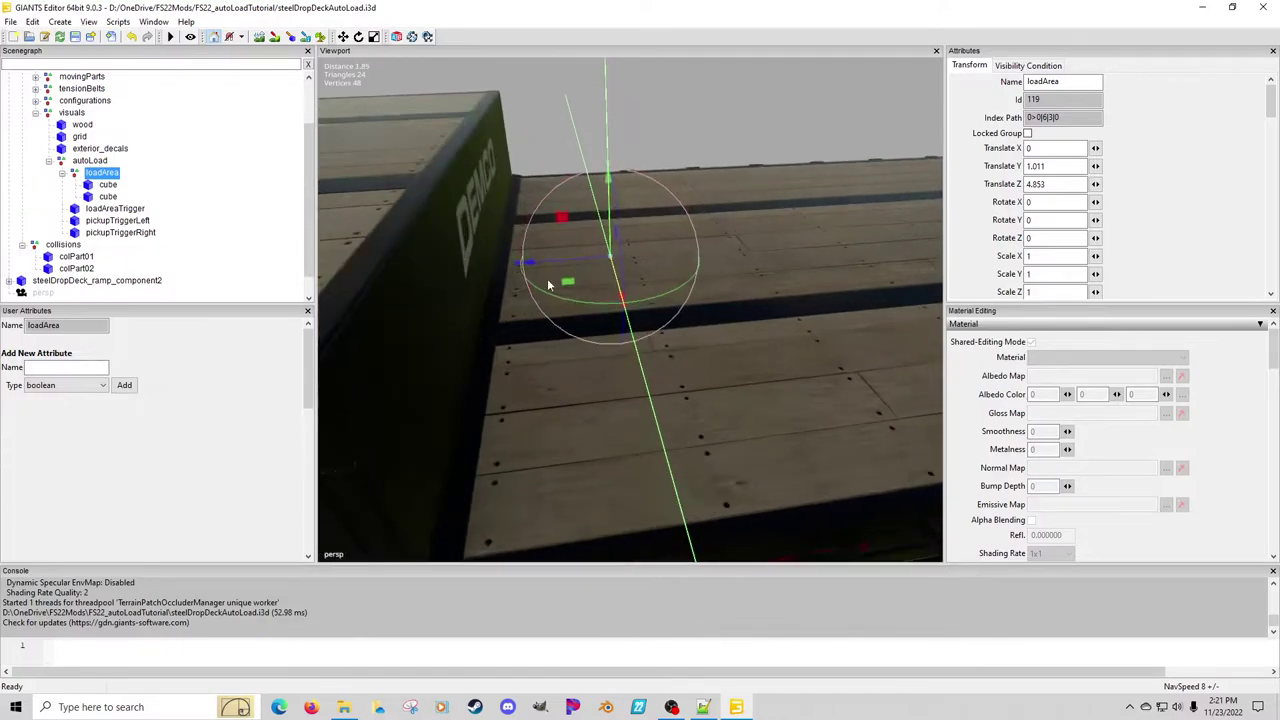
drag(570, 267, 447, 269)
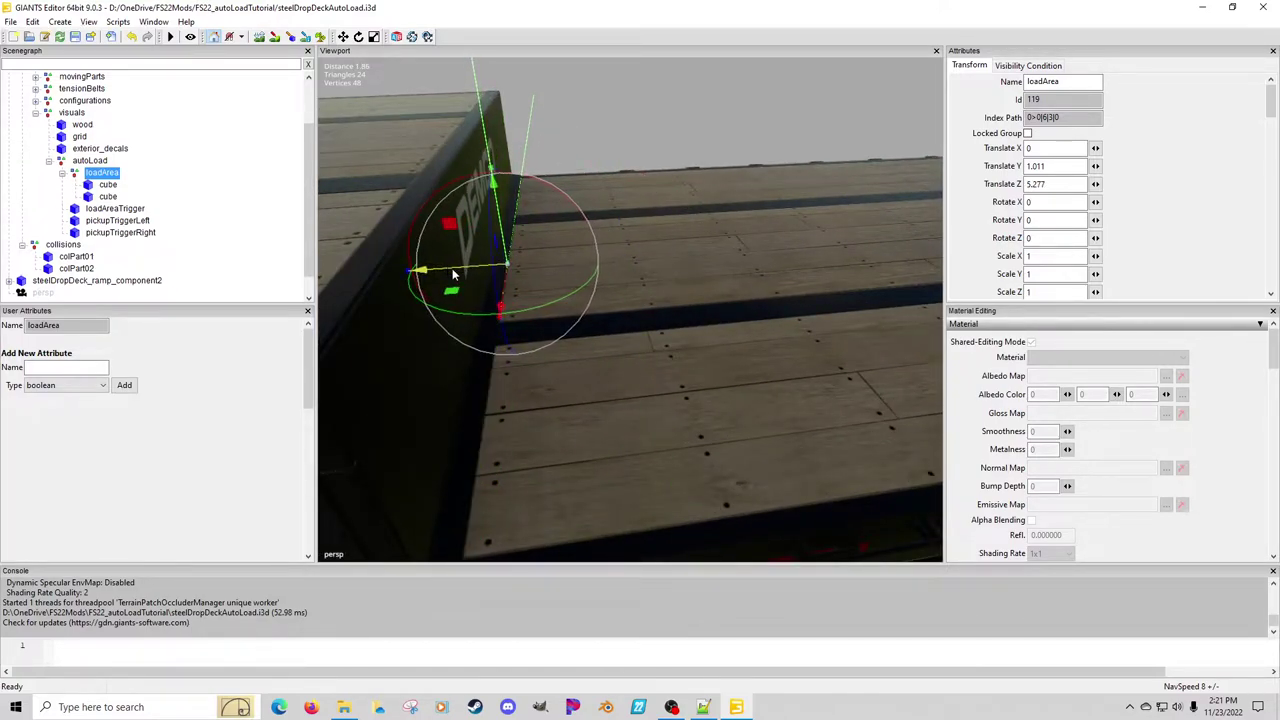
alt+middle_drag(454, 272, 490, 278)
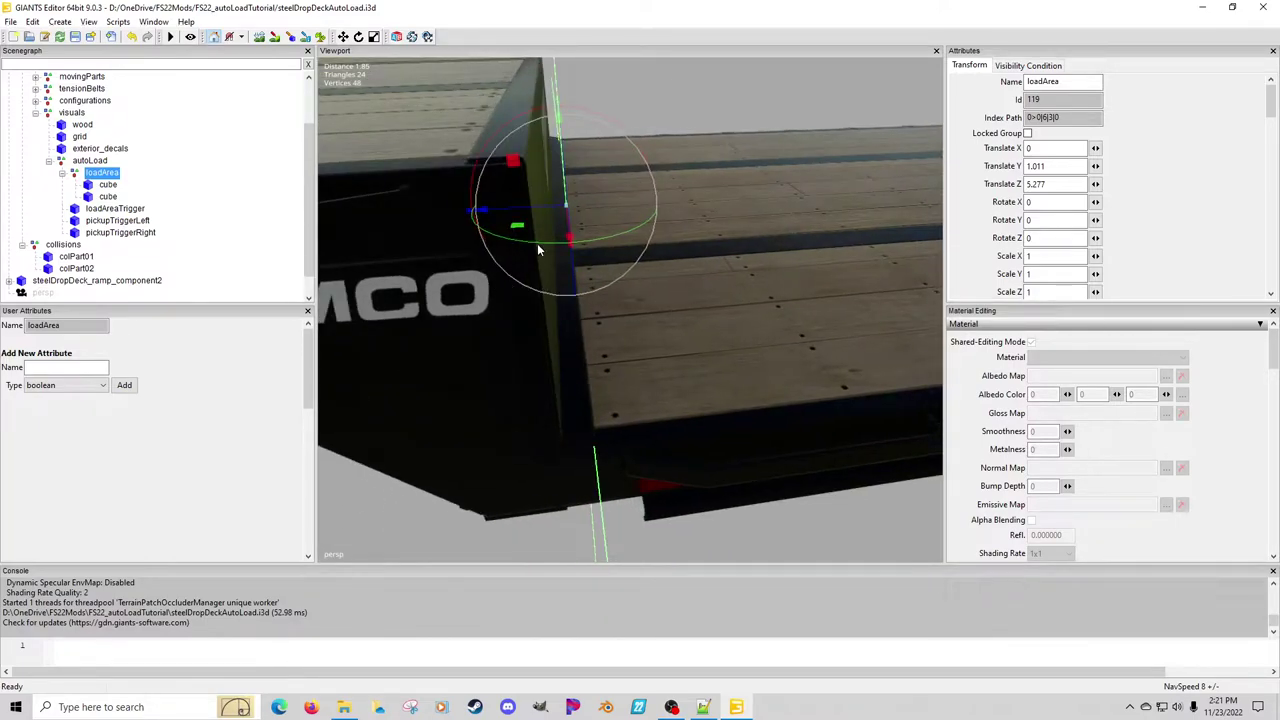
drag(547, 207, 548, 206)
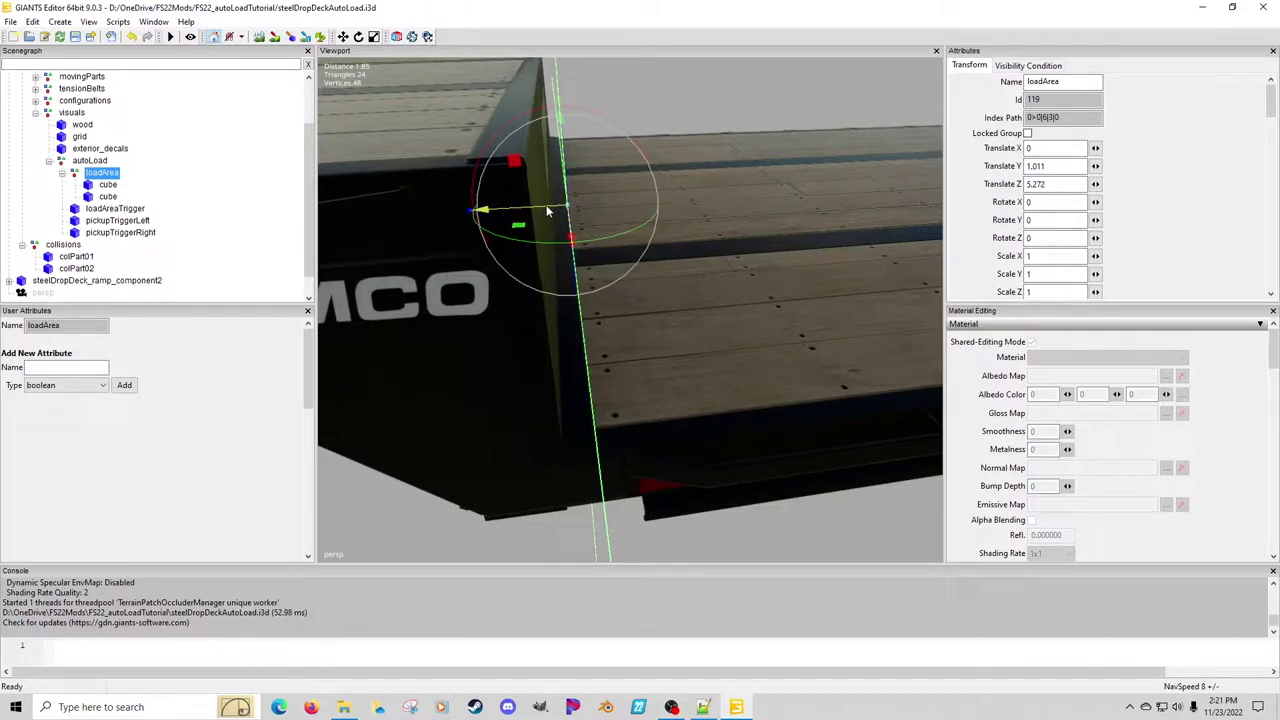
Fine-tune loadArea against the raised front section's wall to about 1.015 in Translate Y and 5.281 in Translate Z
alt+middle_drag(580, 189, 577, 189)
alt+drag(577, 189, 589, 181)
key(ctrl+z)
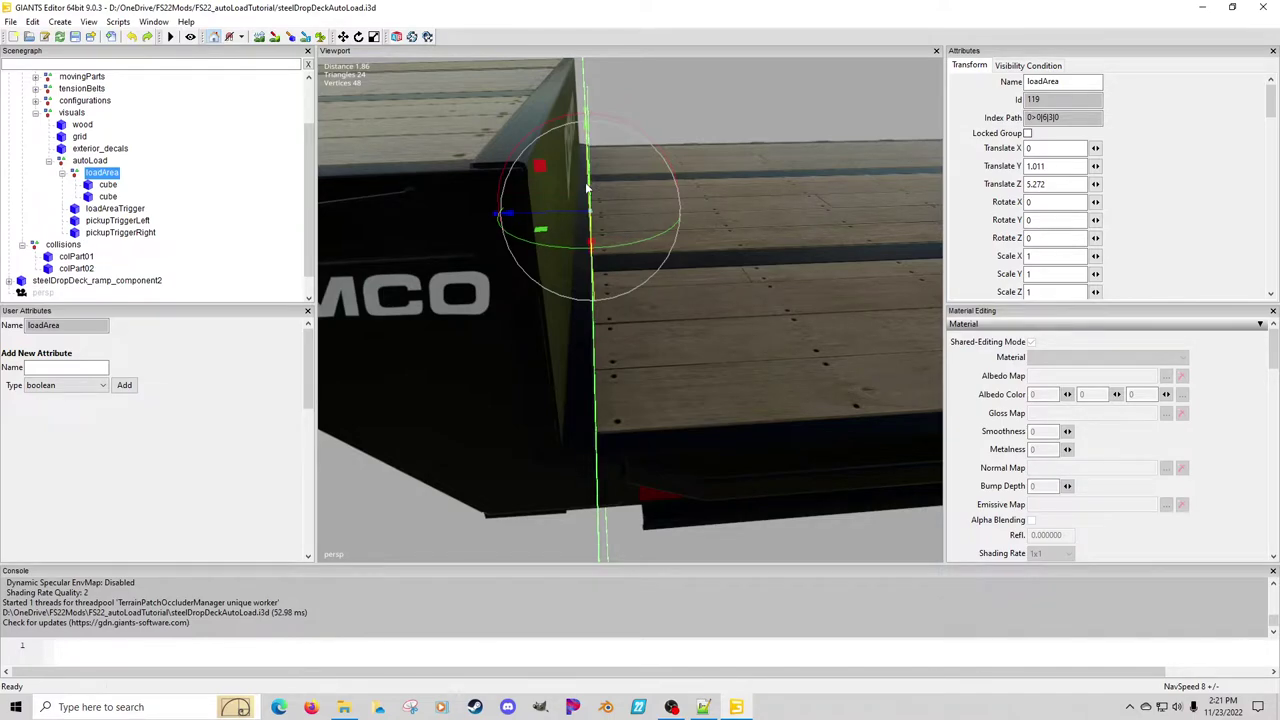
alt+drag(604, 225, 592, 240)
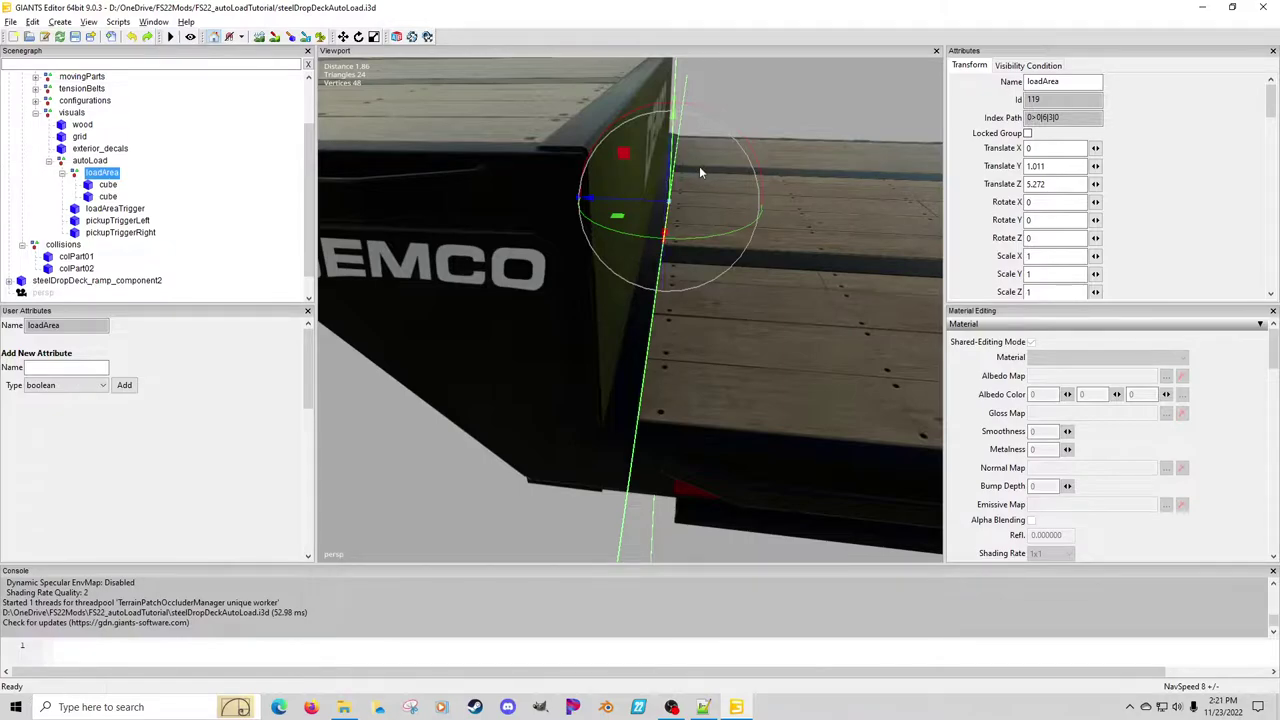
mouse_move(699, 166)
right_down()
mouse_move(670, 165)
mouse_move(714, 182)
right_up()
drag(652, 188, 659, 189)
mouse_move(658, 188)
right_down()
mouse_move(634, 179)
mouse_move(664, 178)
mouse_move(674, 199)
right_up()
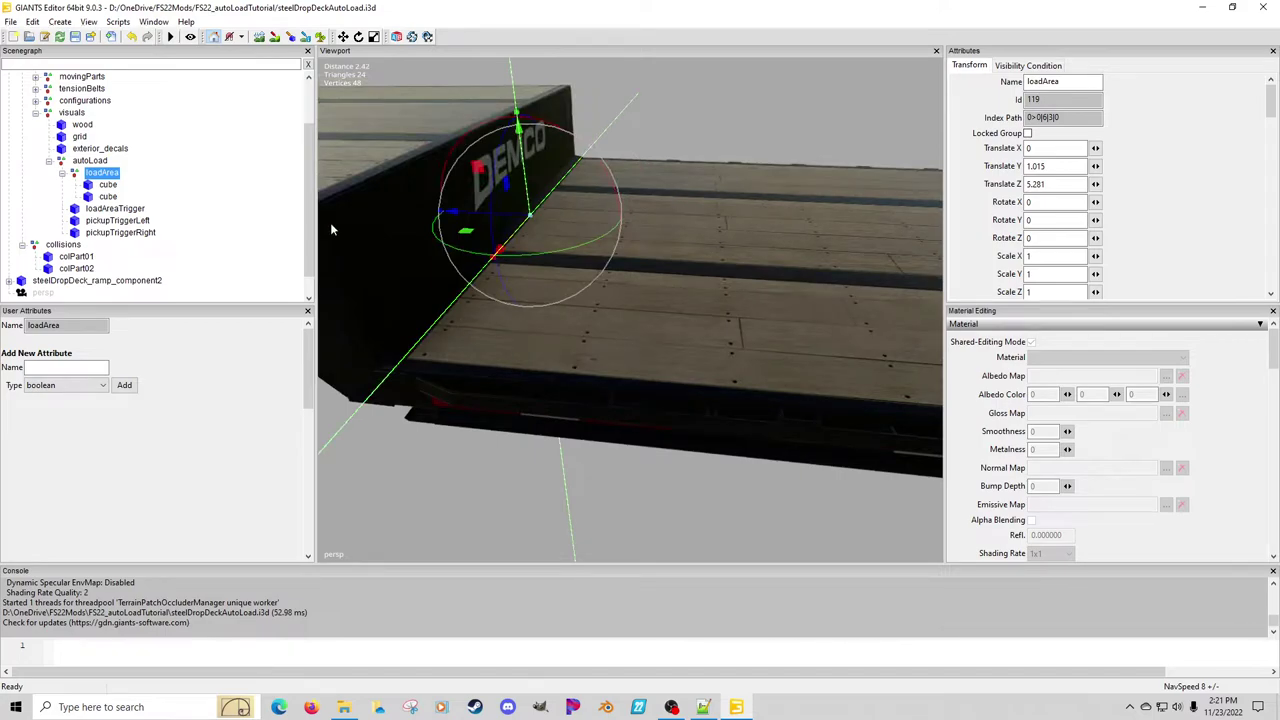
Check loadAreaTrigger's X scale and divide 2.556 by 2 in Calculator to get half of its width
click(128, 210)
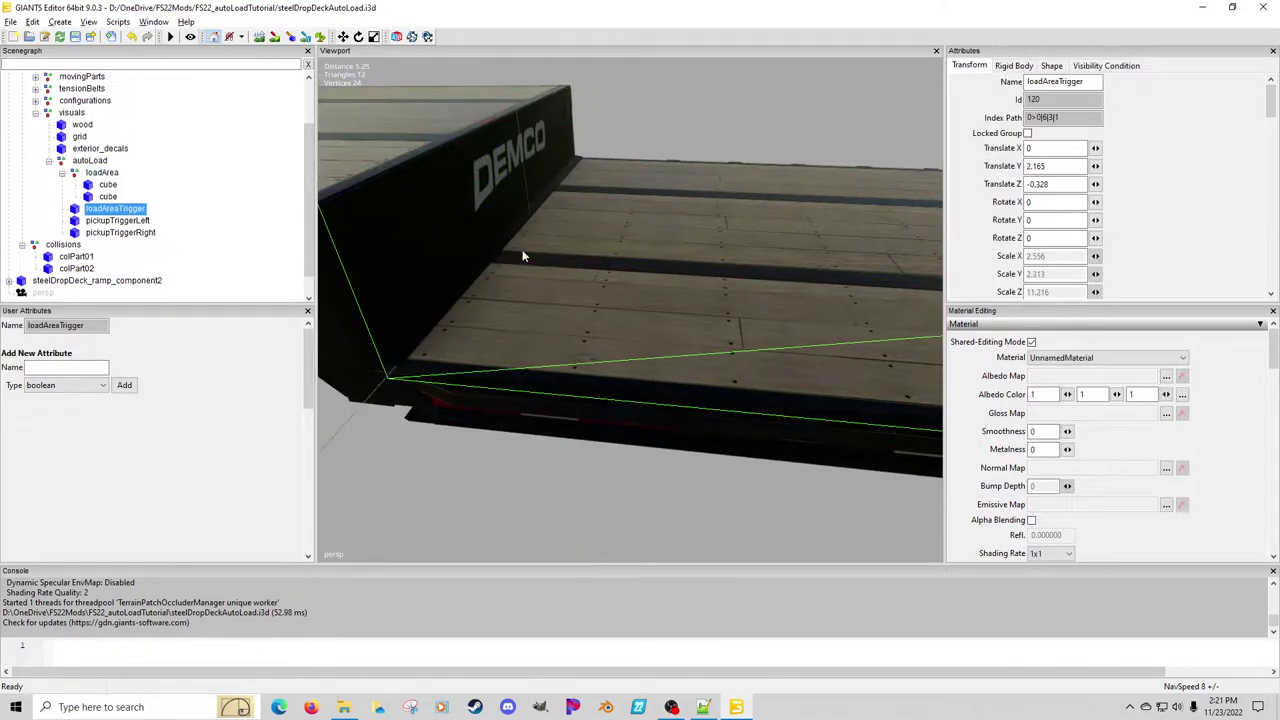
key(f)
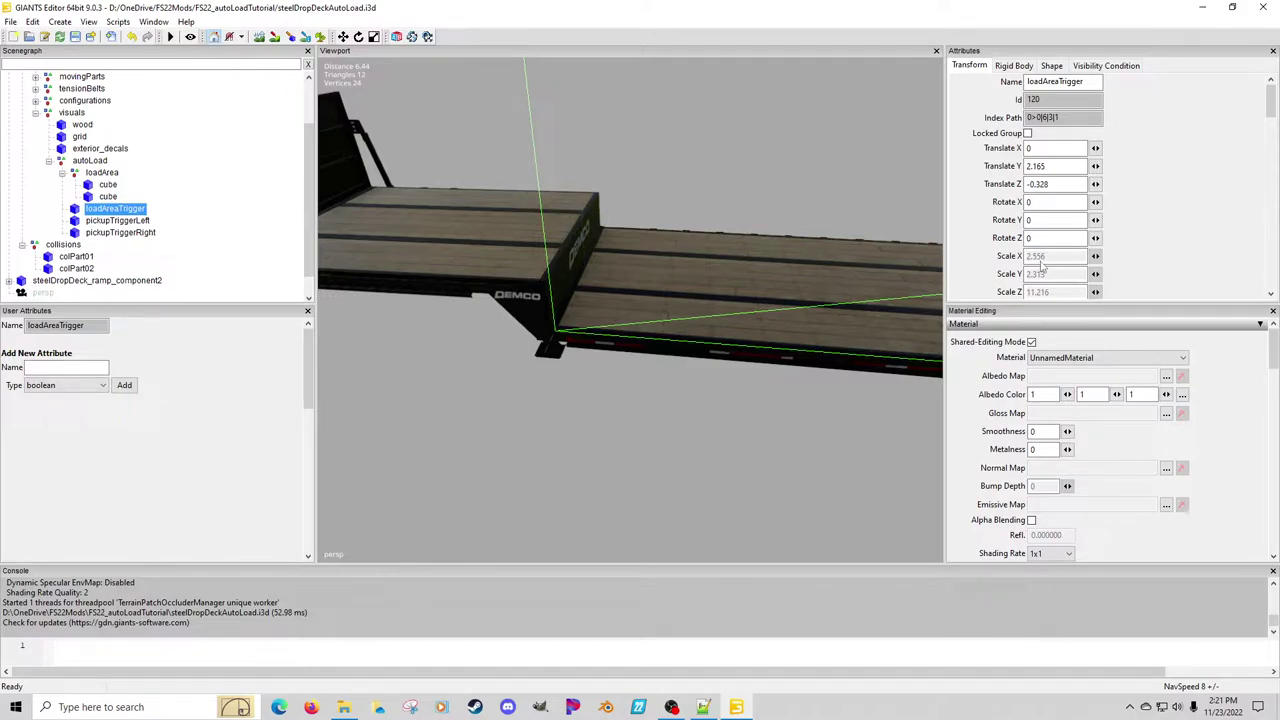
click(93, 707)
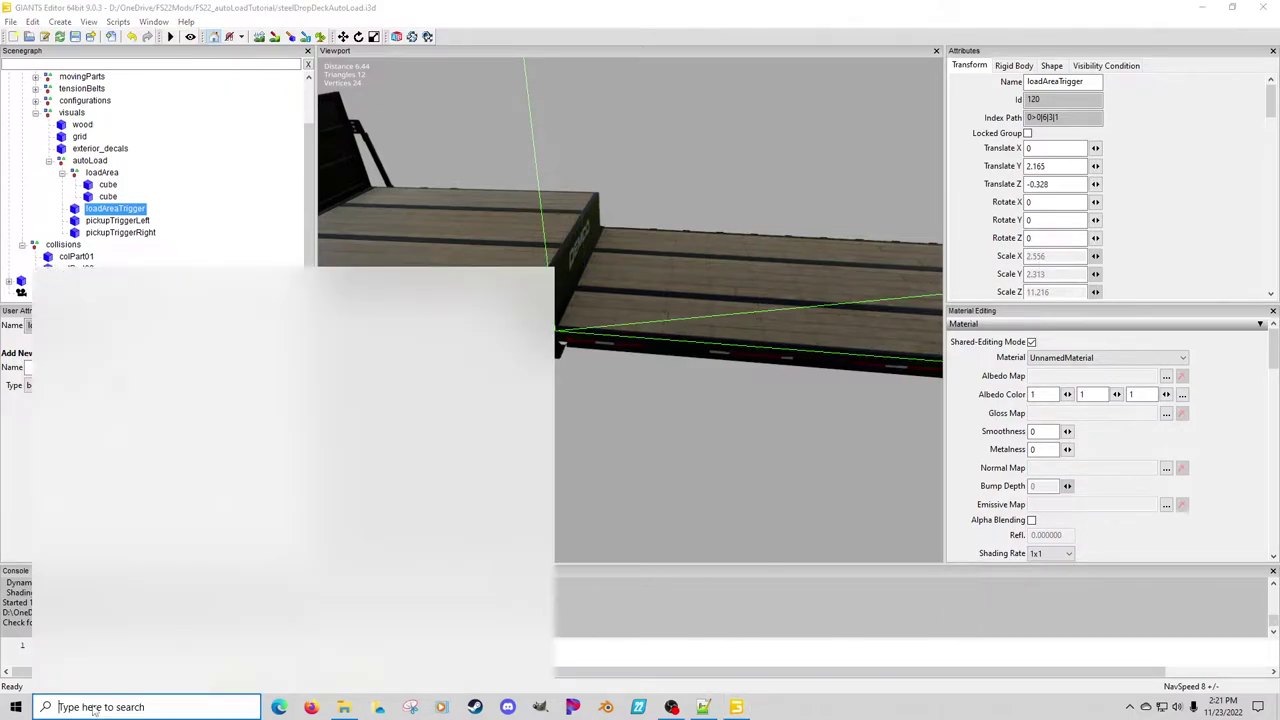
text(cal)
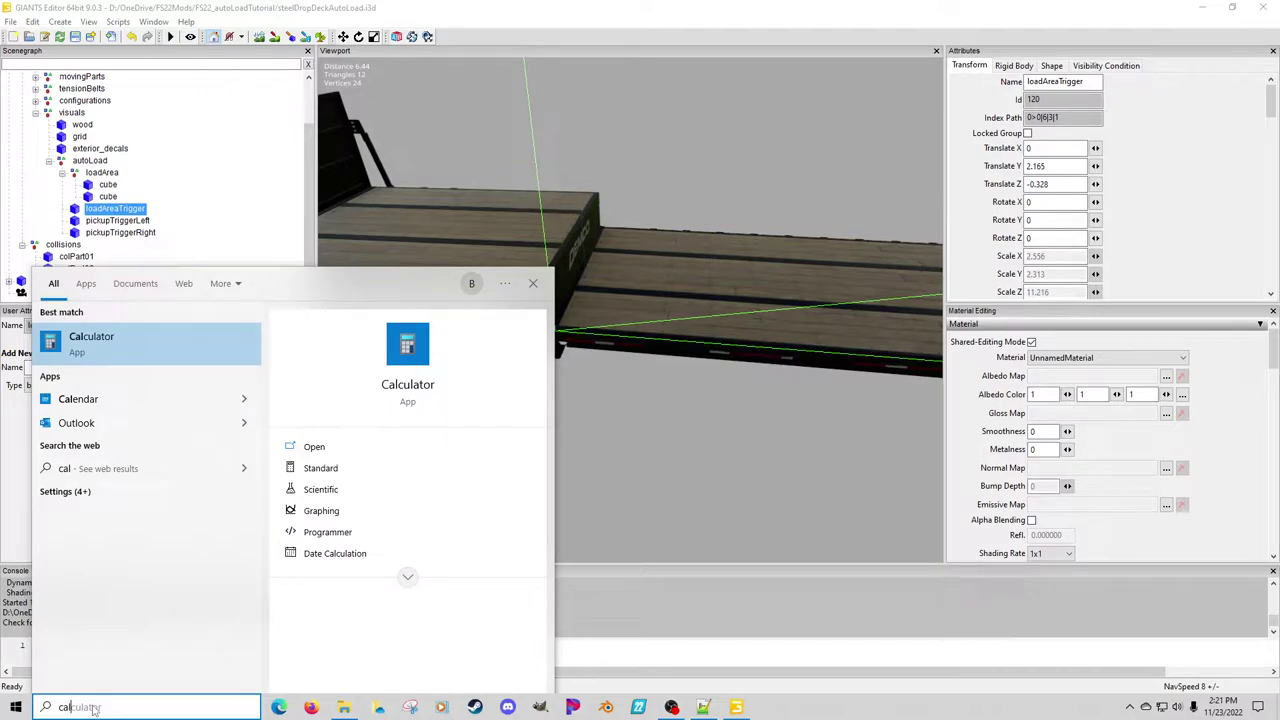
click(91, 340)
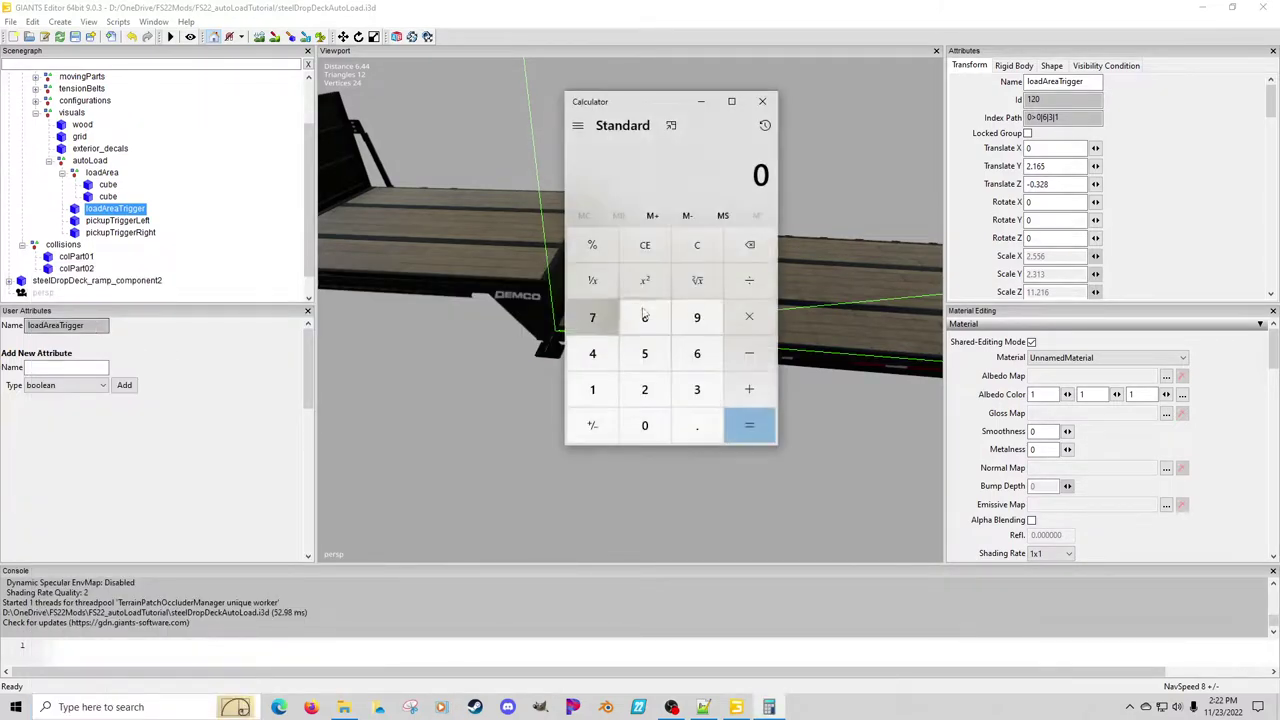
text(2)
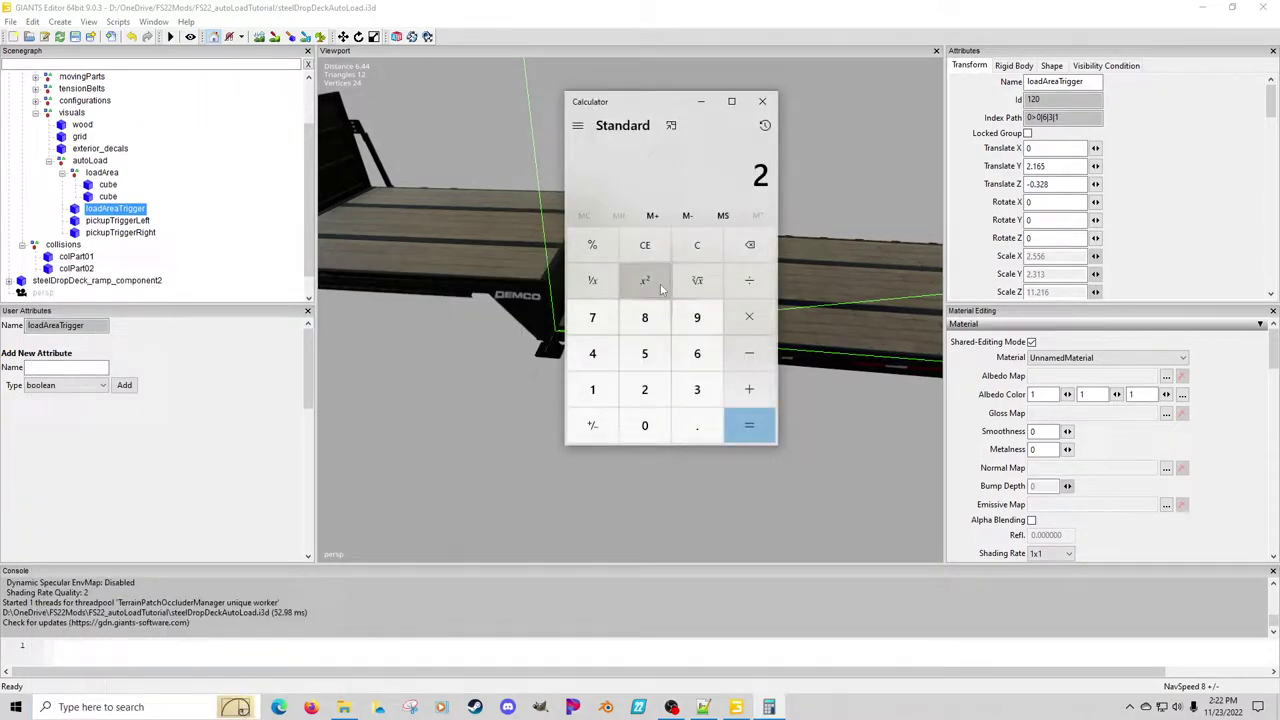
text(.55)
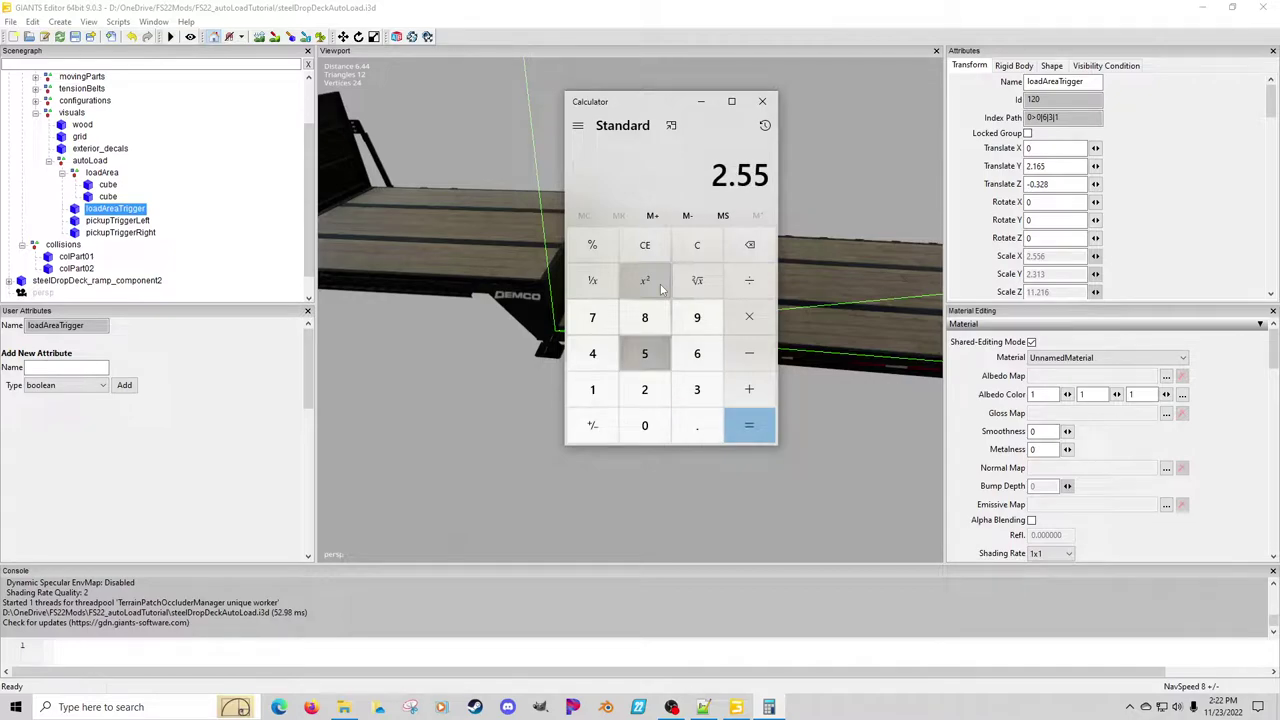
text(6/2)
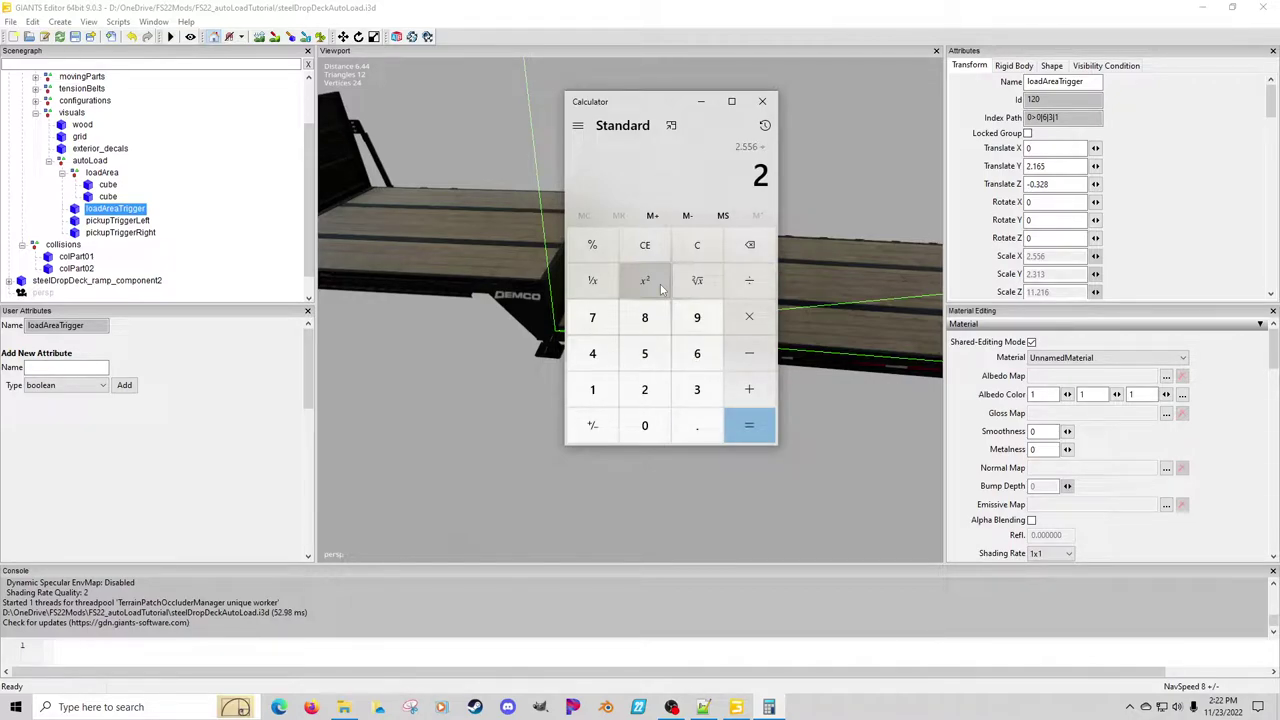
key(Return)
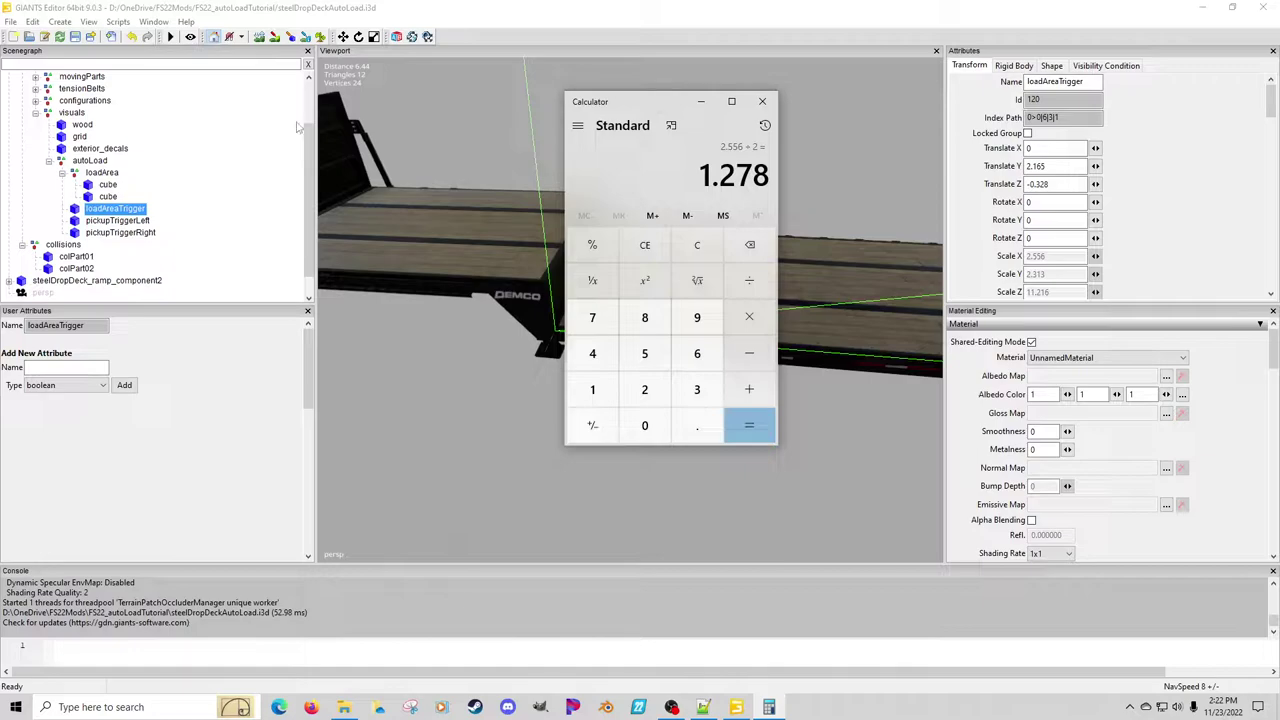
Set the loadArea group's Translate X to 1.278 so it sits at the side edge of the deck
click(102, 172)
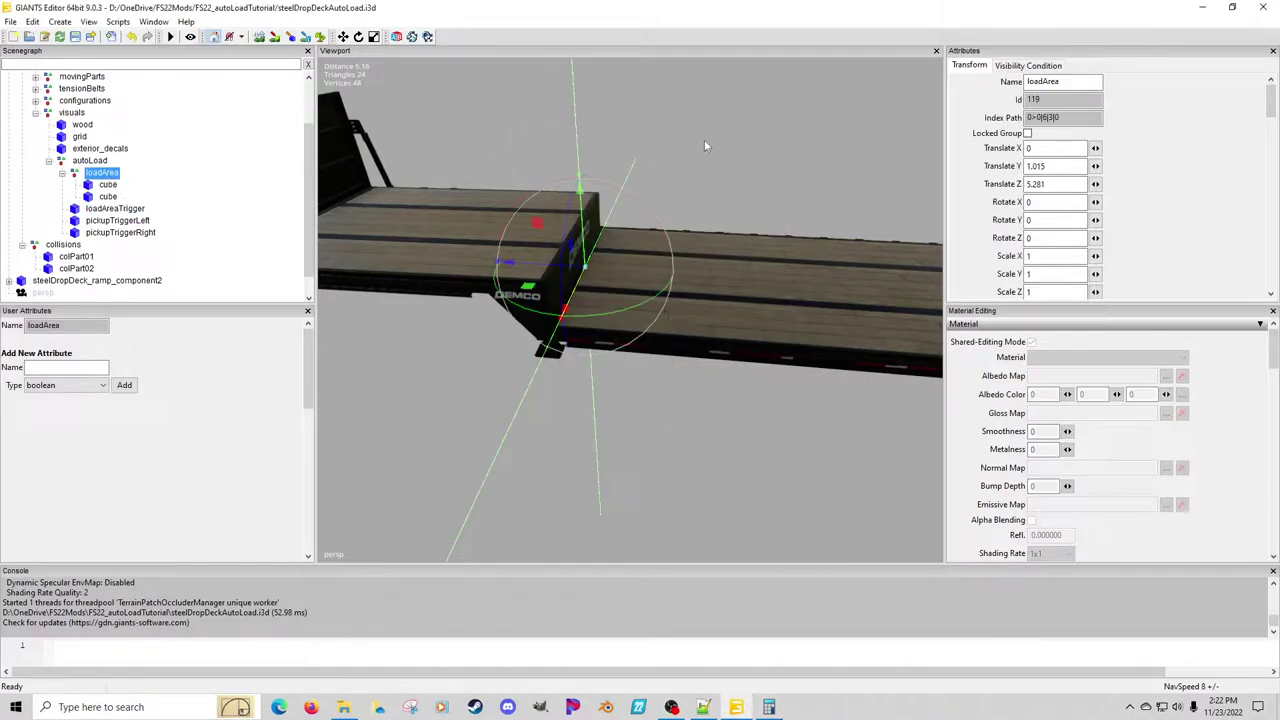
double_click(1044, 149)
text(1)
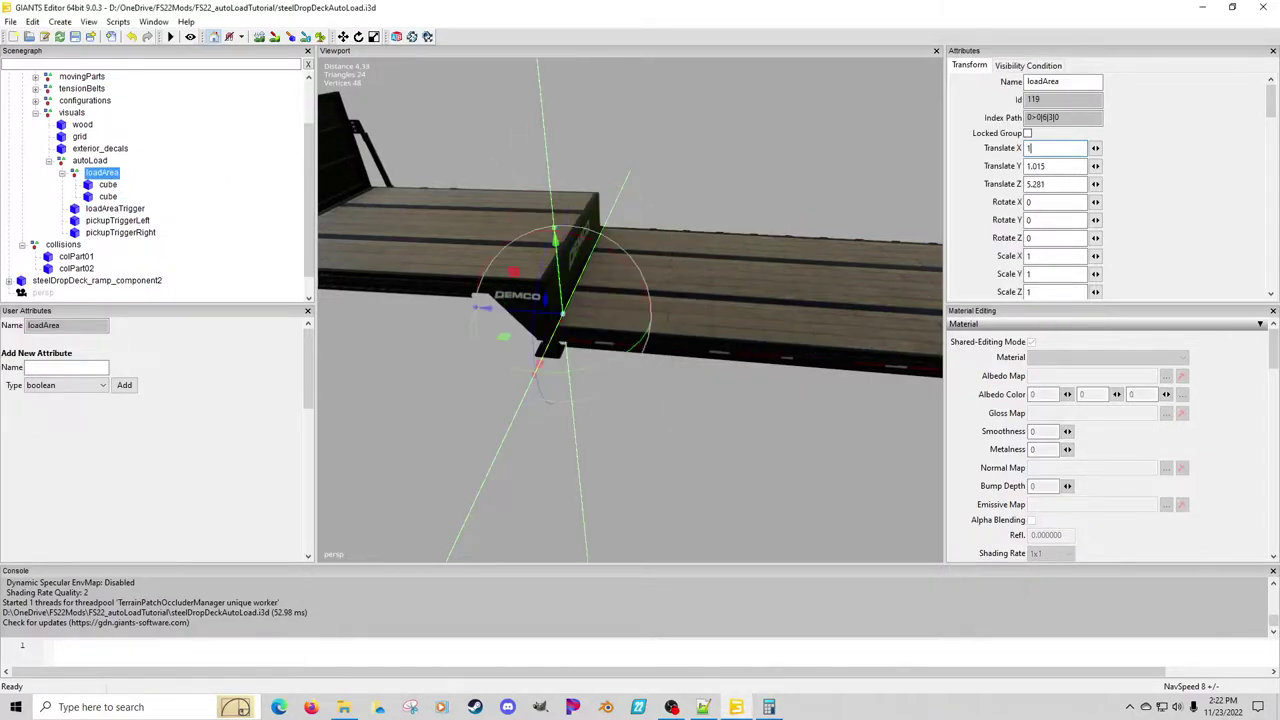
text(.278)
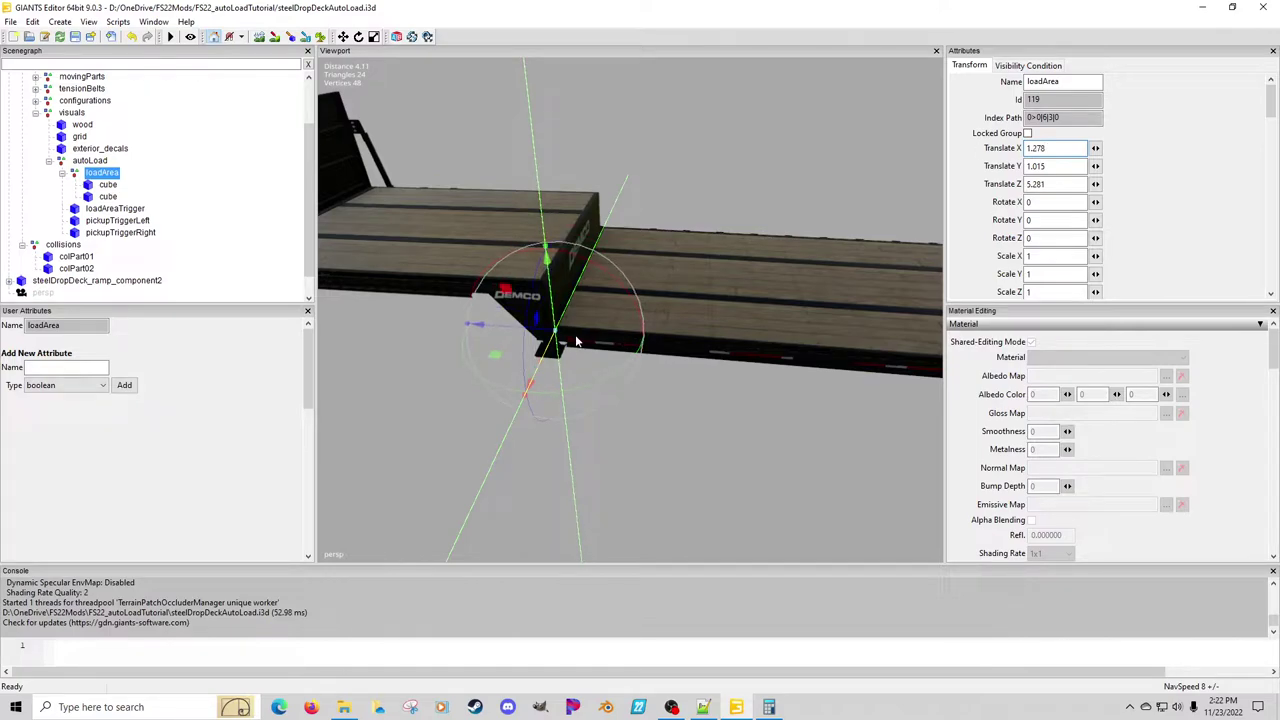
scroll(569, 333, up, 5)
alt+drag(588, 326, 516, 340)
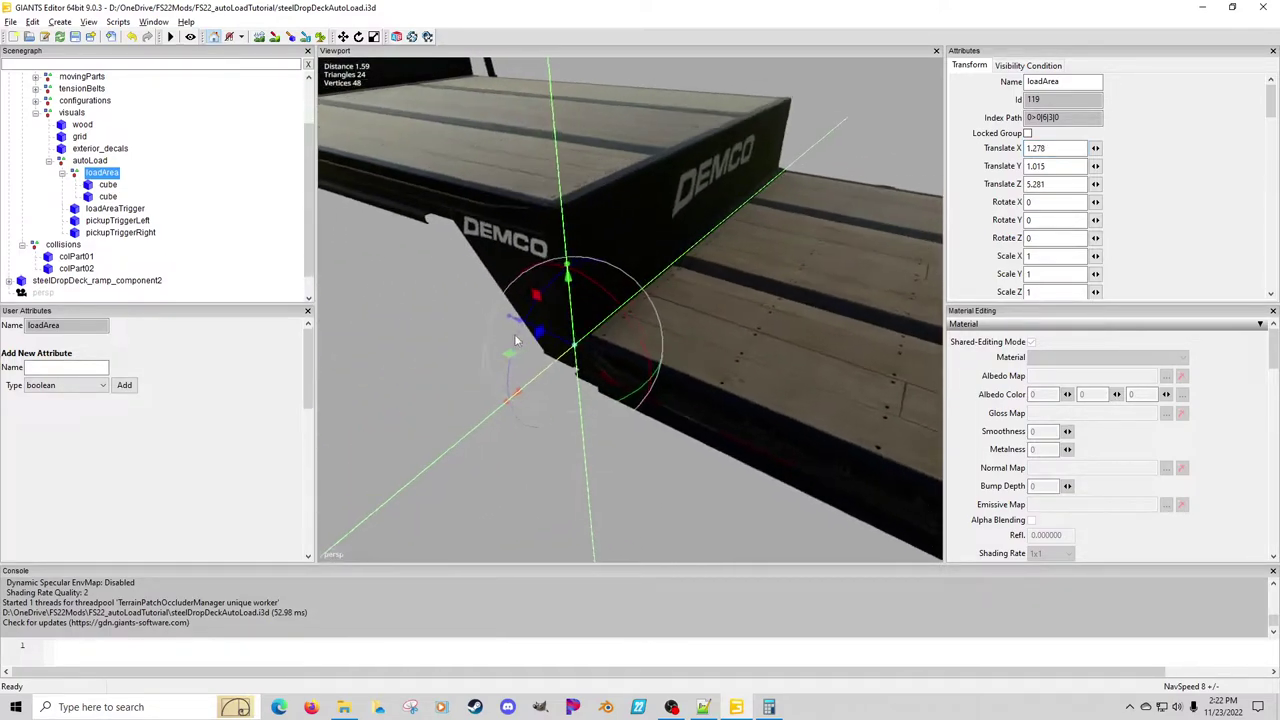
scroll(515, 341, up, 5)
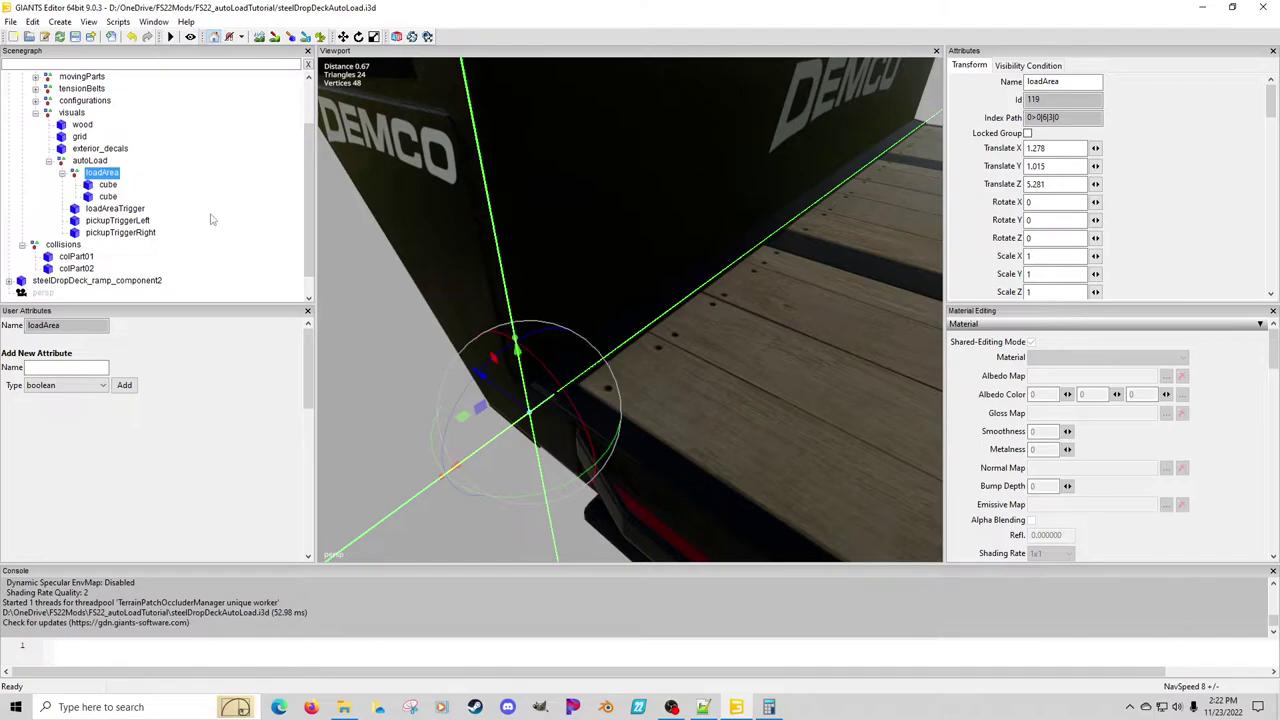
Turn off Non Renderable on loadAreaTrigger and compare the box's lower front corner with loadArea's origin
click(133, 209)
scroll(692, 271, down, 6)
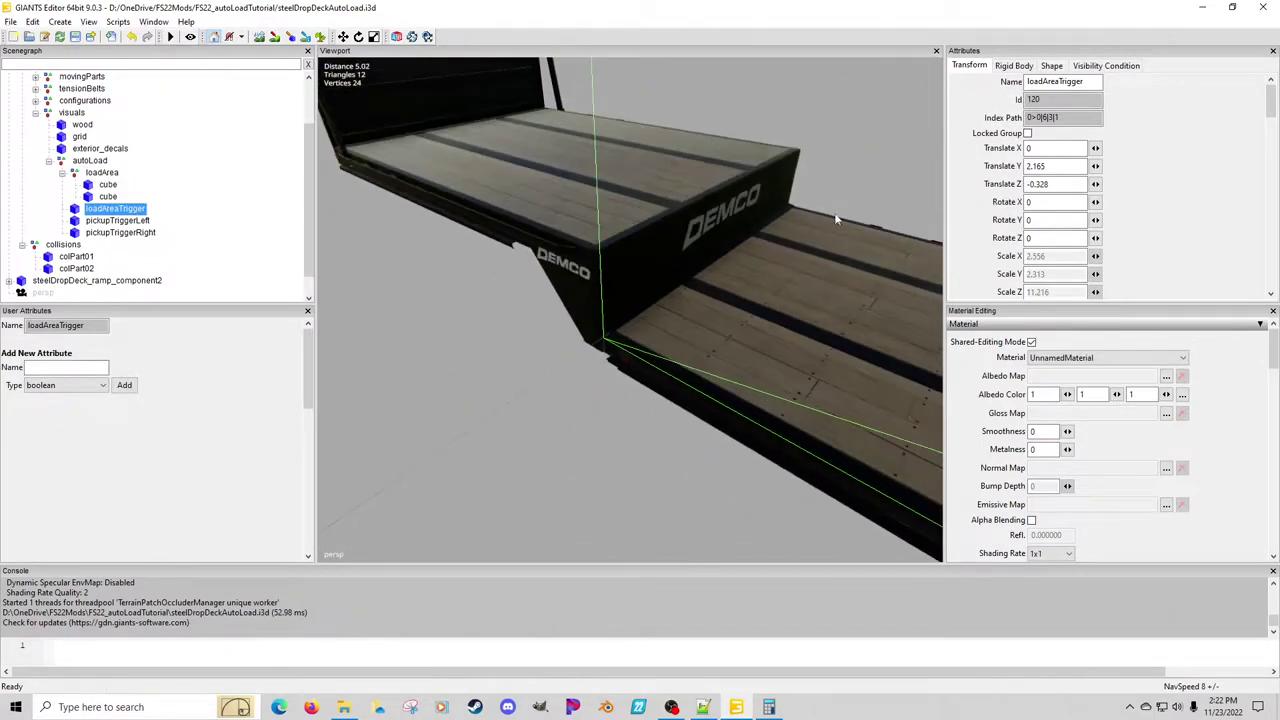
click(1051, 65)
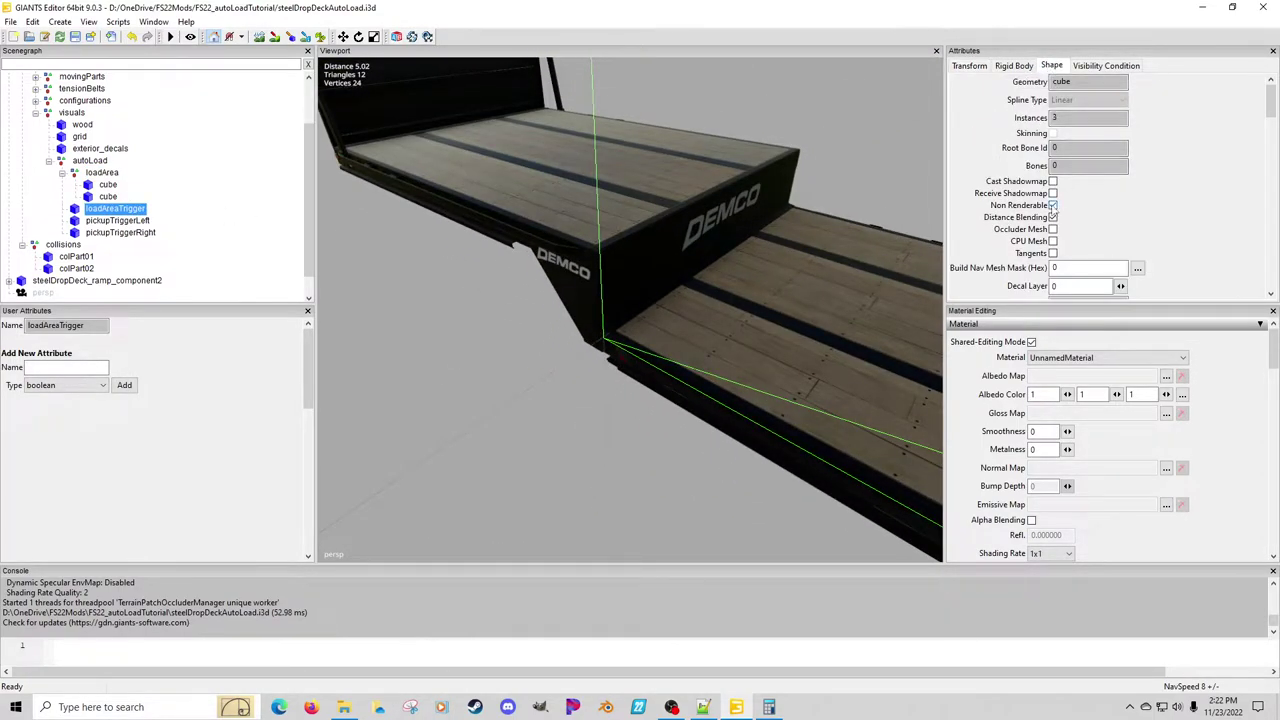
click(1053, 205)
scroll(851, 270, up, 5)
alt+drag(868, 267, 940, 302)
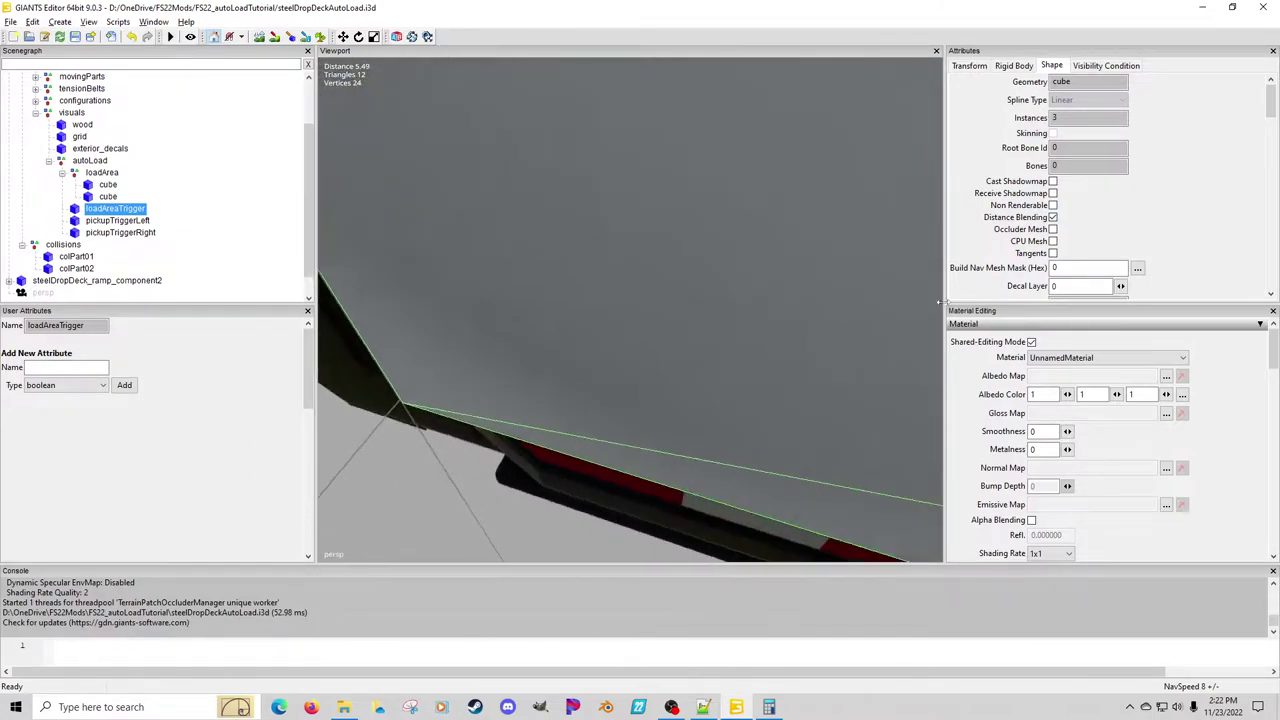
right_drag(900, 285, 891, 313)
alt+drag(837, 311, 812, 286)
scroll(711, 271, up, 5)
middle_drag(811, 291, 797, 295)
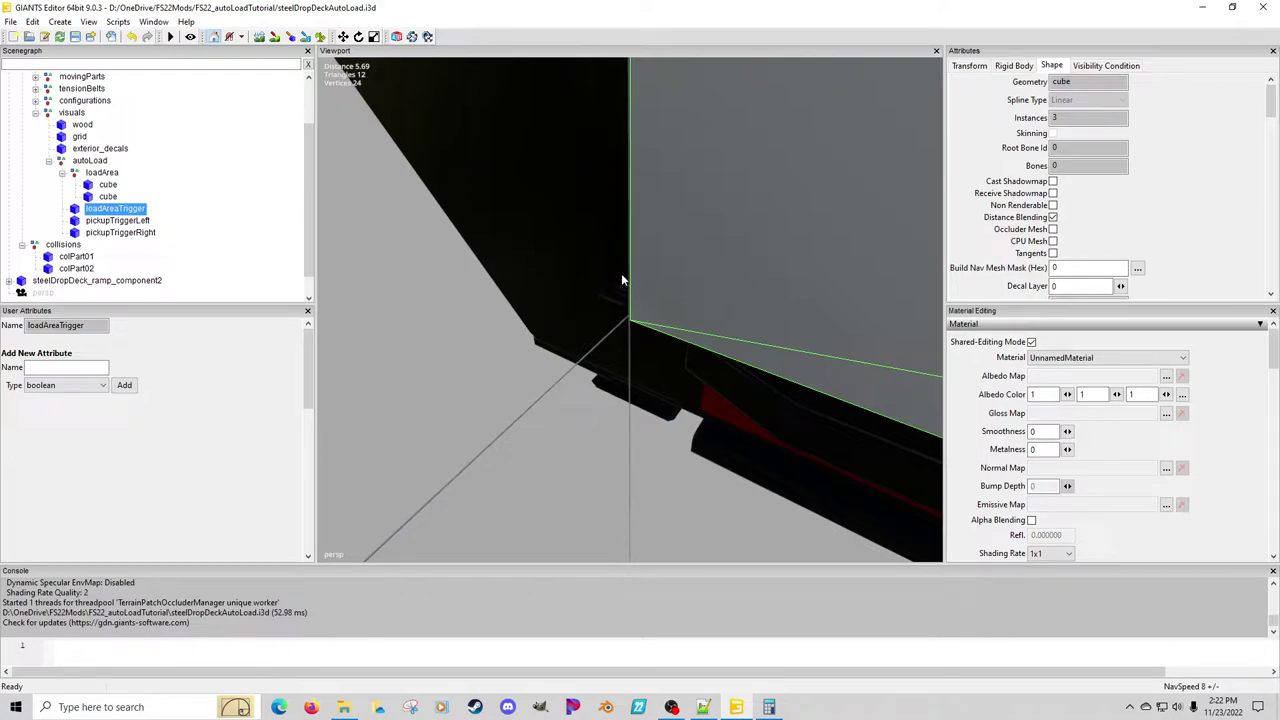
click(101, 172)
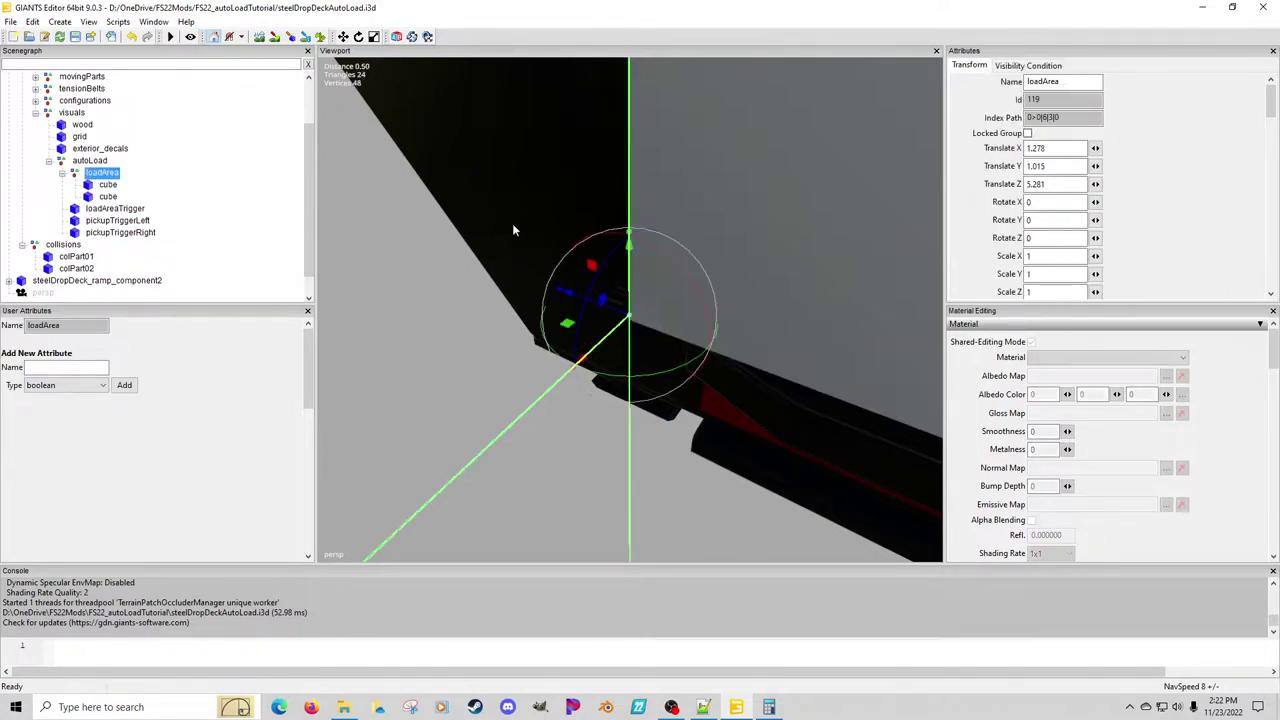
scroll(517, 232, up, 3)
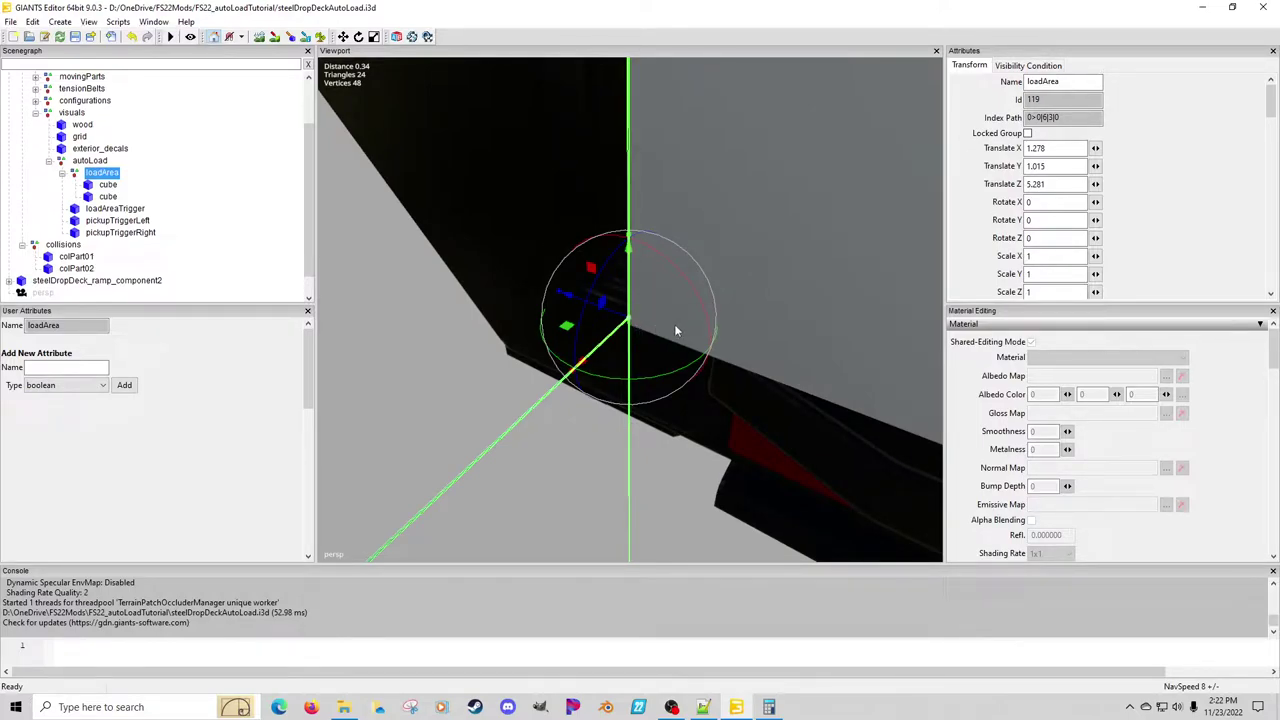
alt+middle_drag(689, 328, 679, 328)
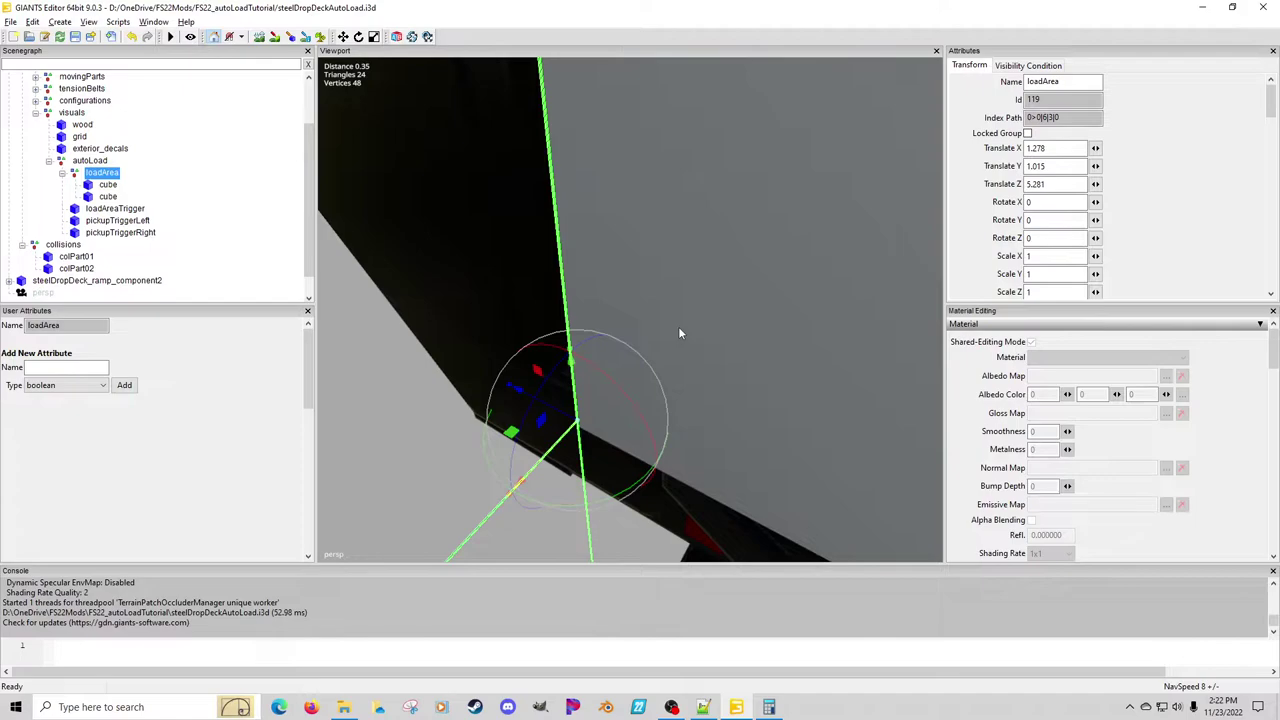
alt+drag(679, 328, 603, 287)
Turn Non Renderable back on for loadAreaTrigger and move loadArea to its lower front corner, about 1.01 in Y and 5.272 in Z
click(112, 209)
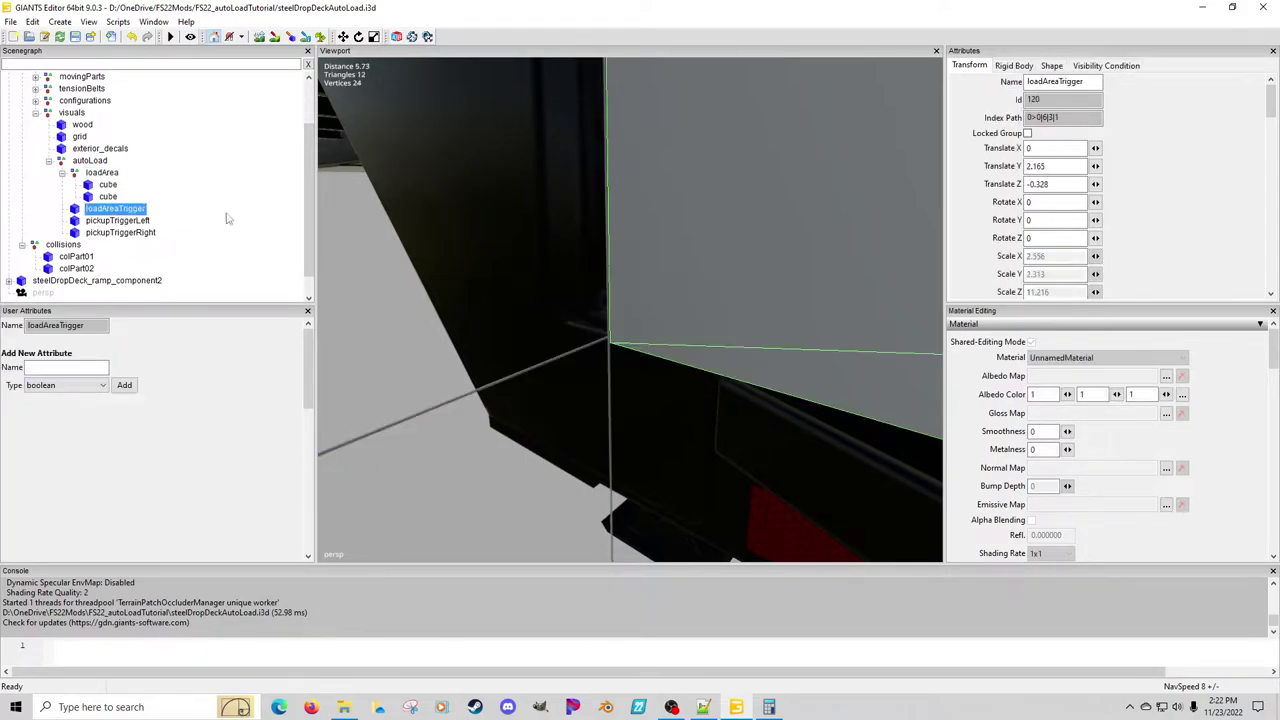
click(1051, 65)
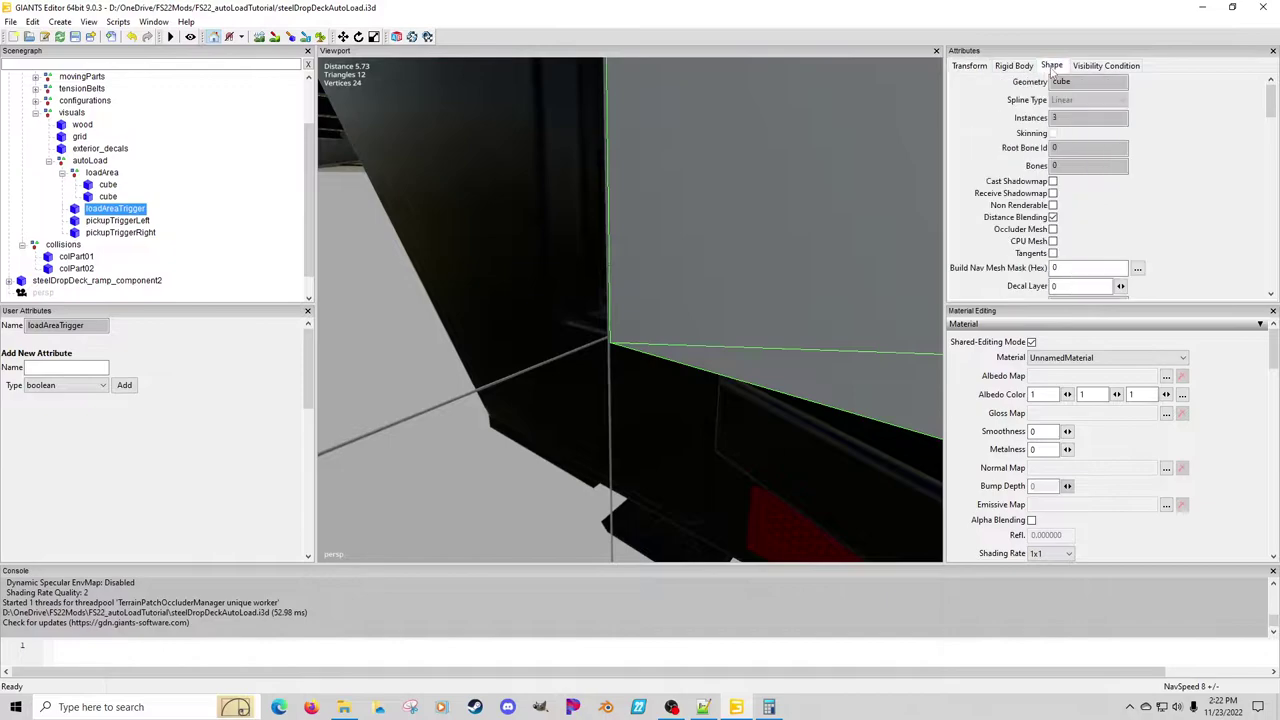
click(1053, 205)
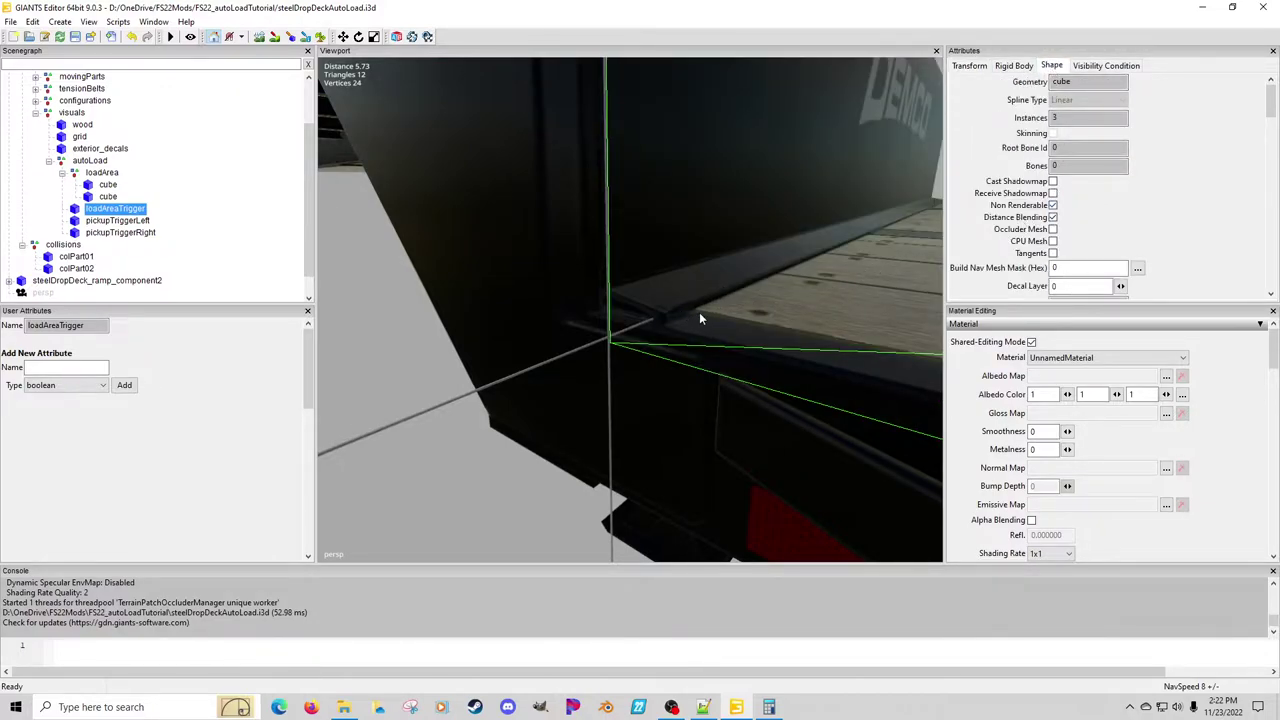
click(108, 174)
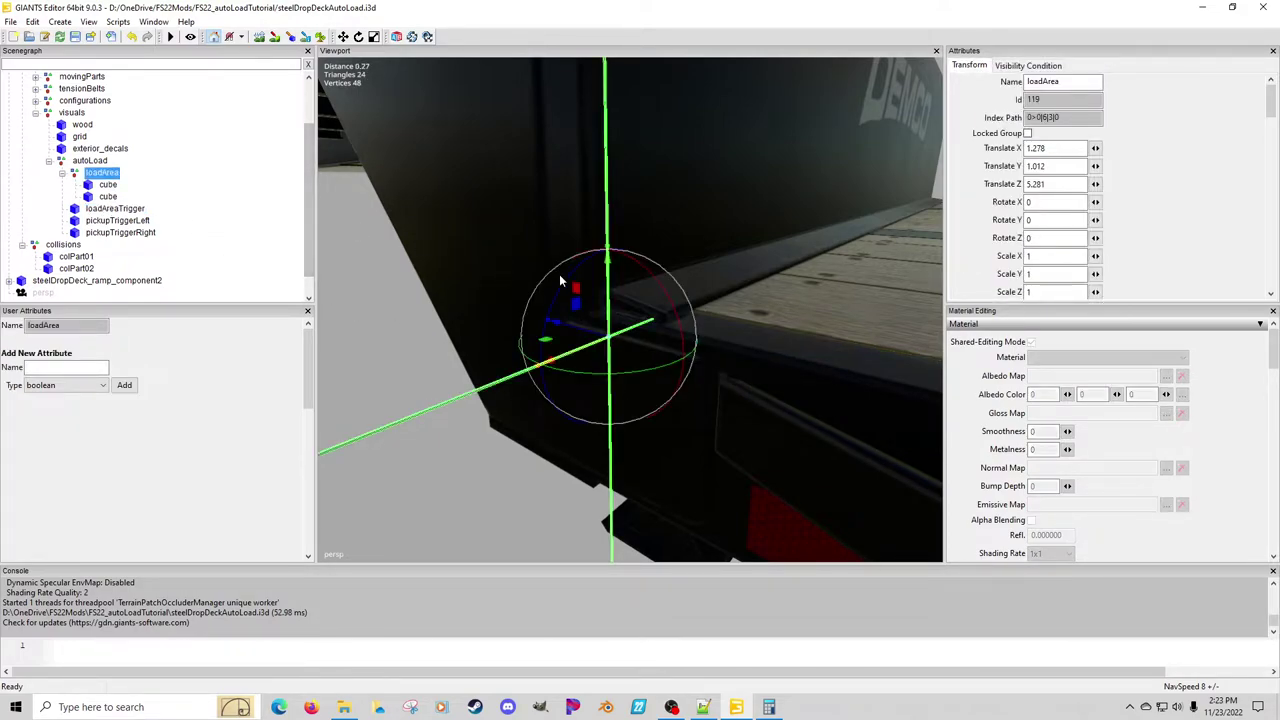
mouse_move(606, 328)
mouse_down()
mouse_move(606, 340)
mouse_move(620, 311)
mouse_up()
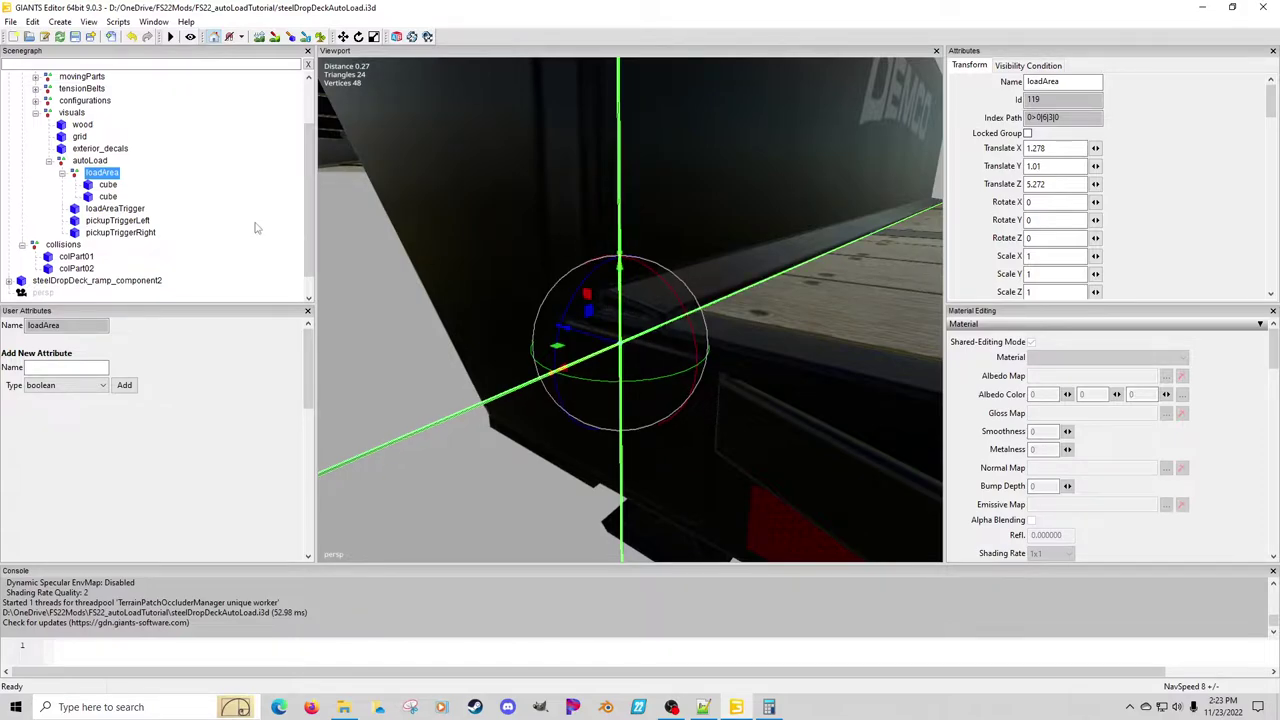
Turn off Non Renderable on loadAreaTrigger and examine the box's fit along the side and front of the lower deck
click(140, 210)
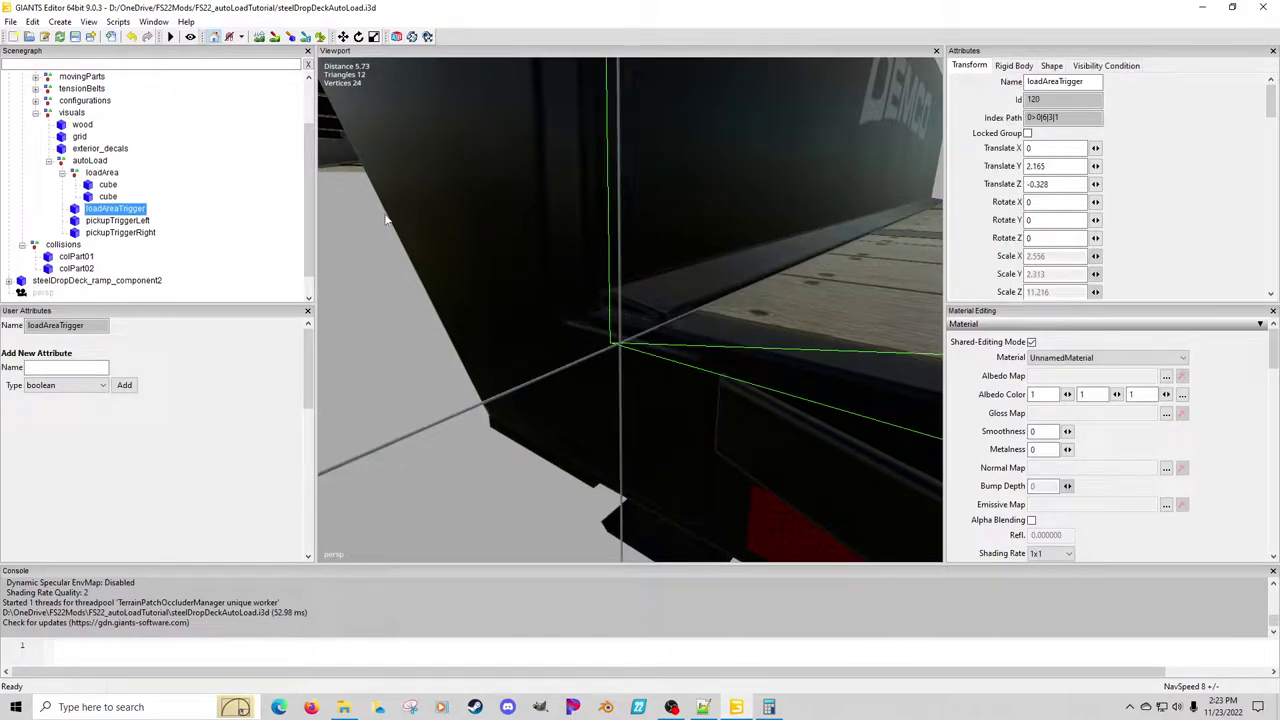
click(1051, 65)
click(1053, 205)
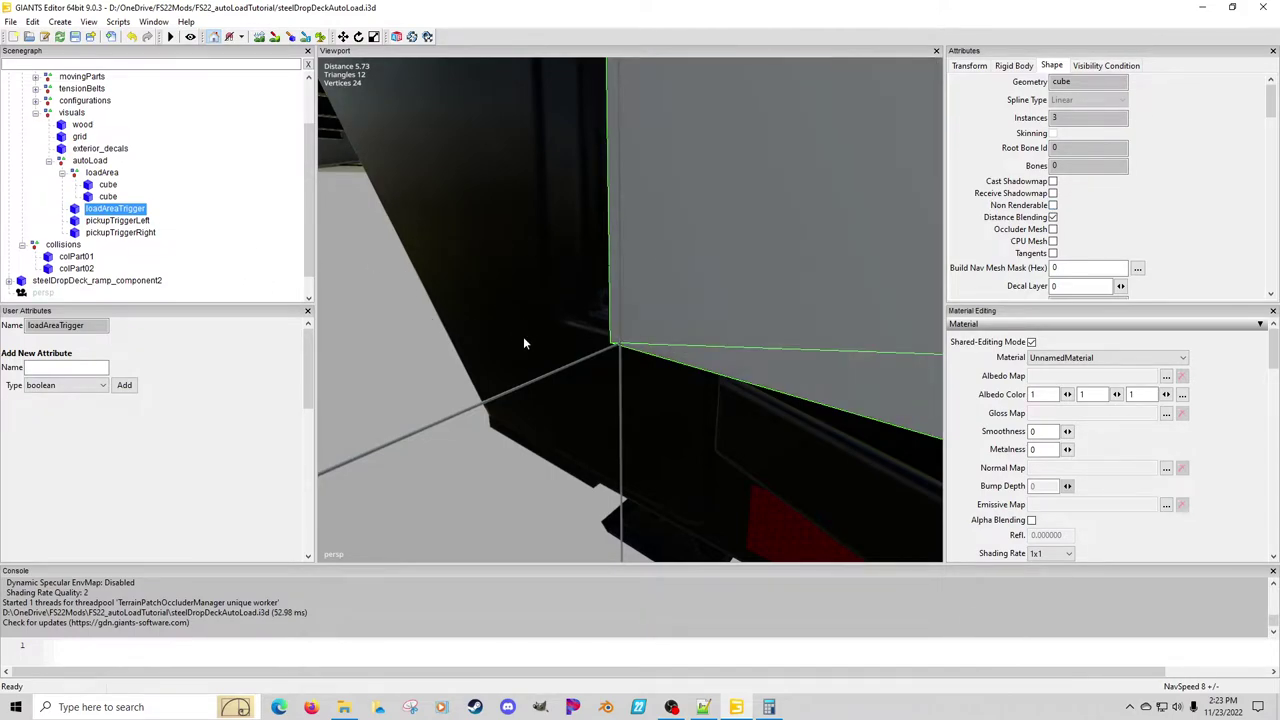
alt+drag(523, 343, 637, 344)
scroll(580, 340, down, 3)
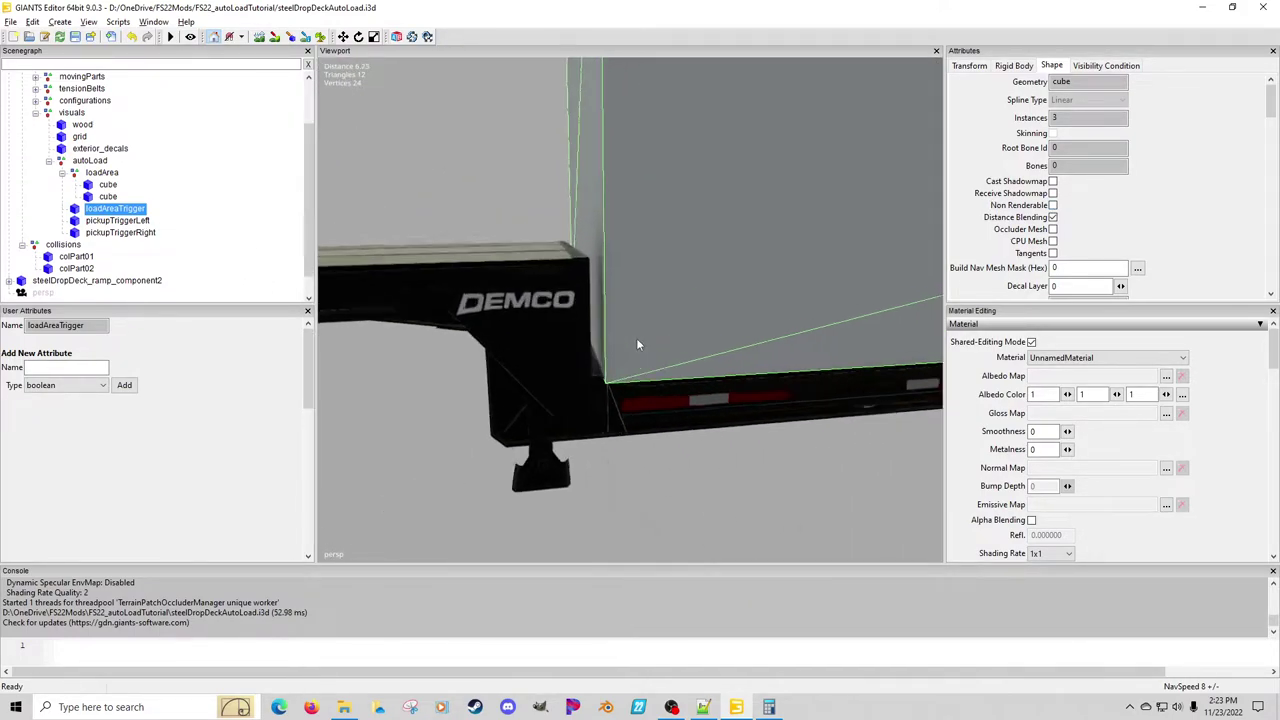
scroll(636, 344, up, 2)
middle_drag(648, 337, 737, 339)
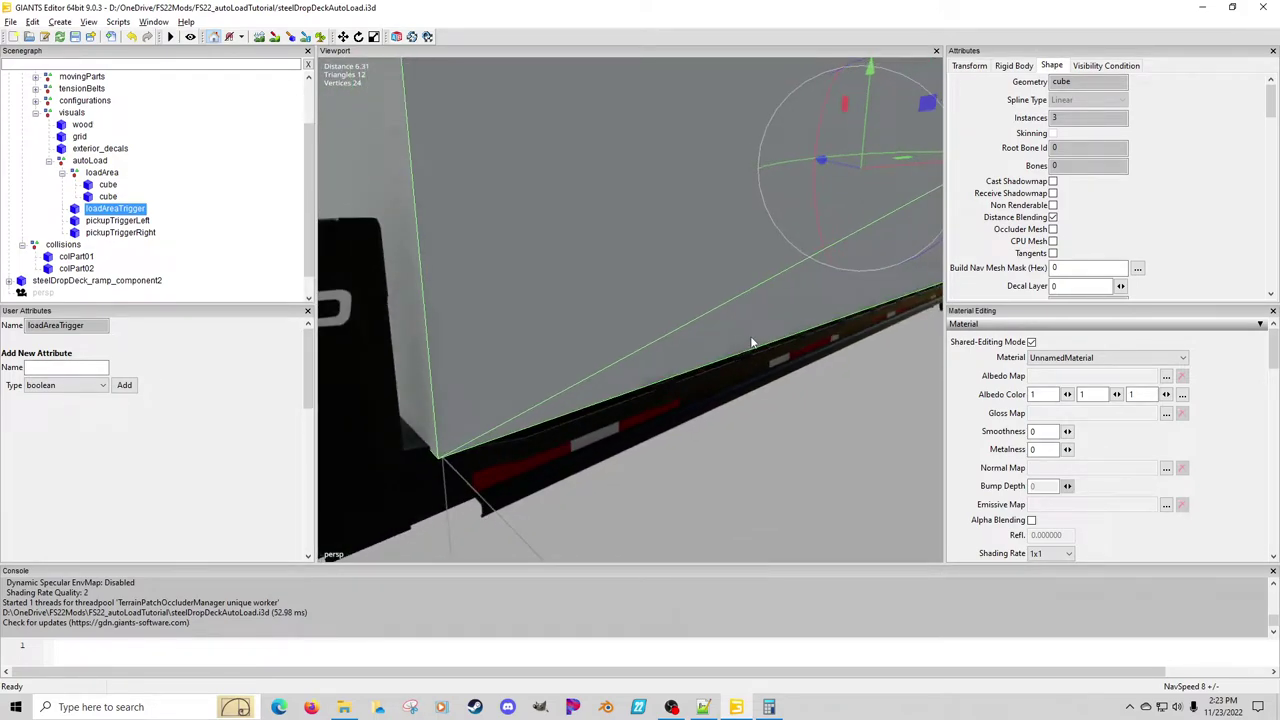
scroll(740, 340, down, 5)
scroll(682, 345, up, 5)
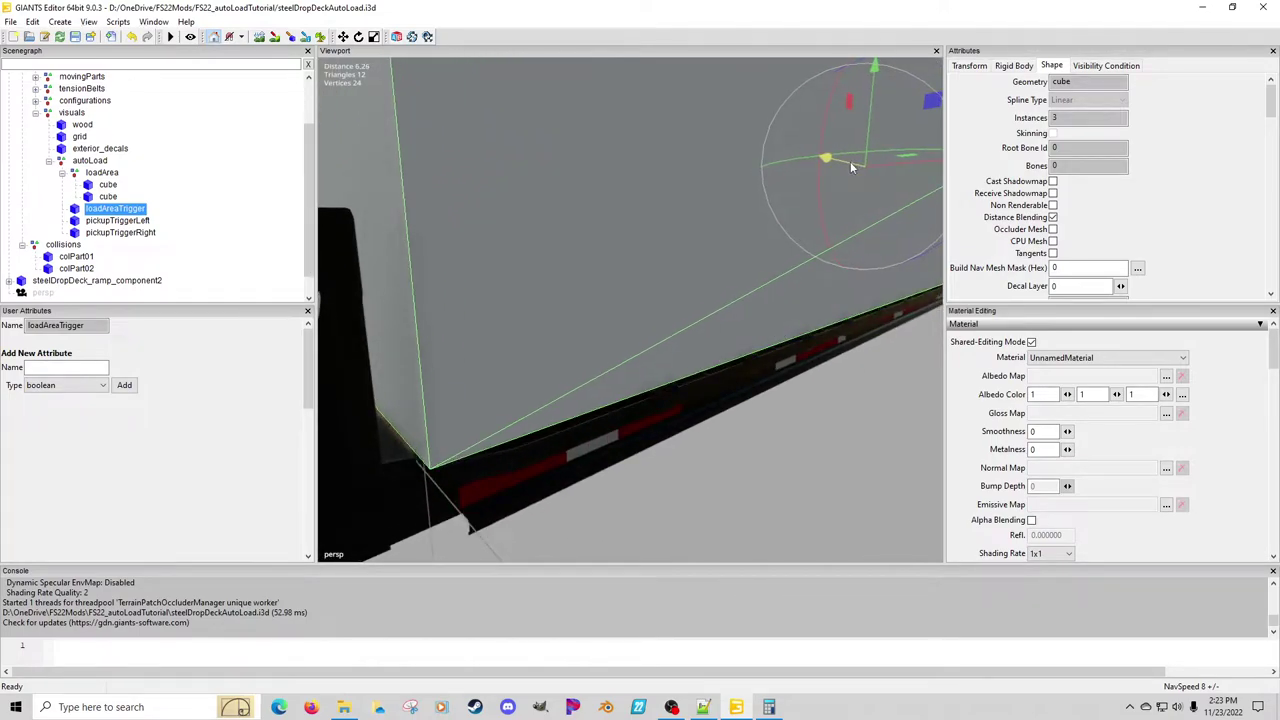
scroll(820, 187, down, 2)
alt+middle_drag(801, 197, 757, 220)
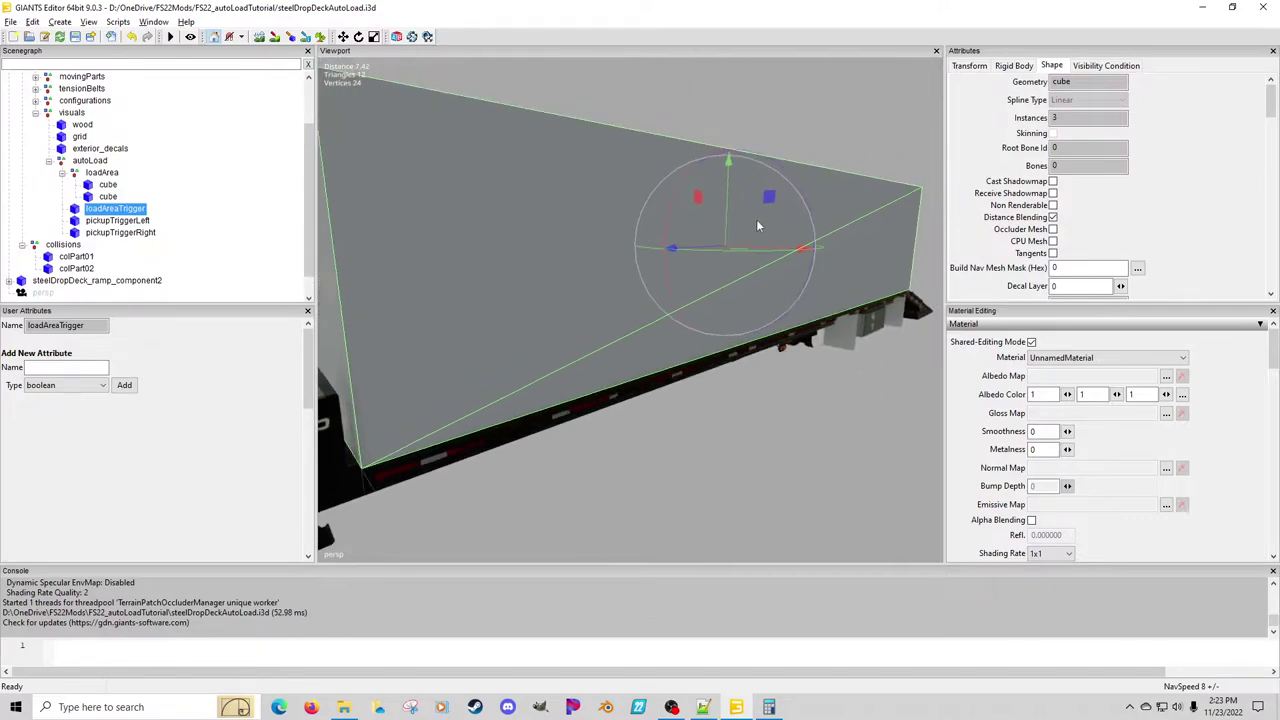
Check the loadAreaTrigger box along the deck and turn its Non Renderable option back on
scroll(757, 220, up, 2)
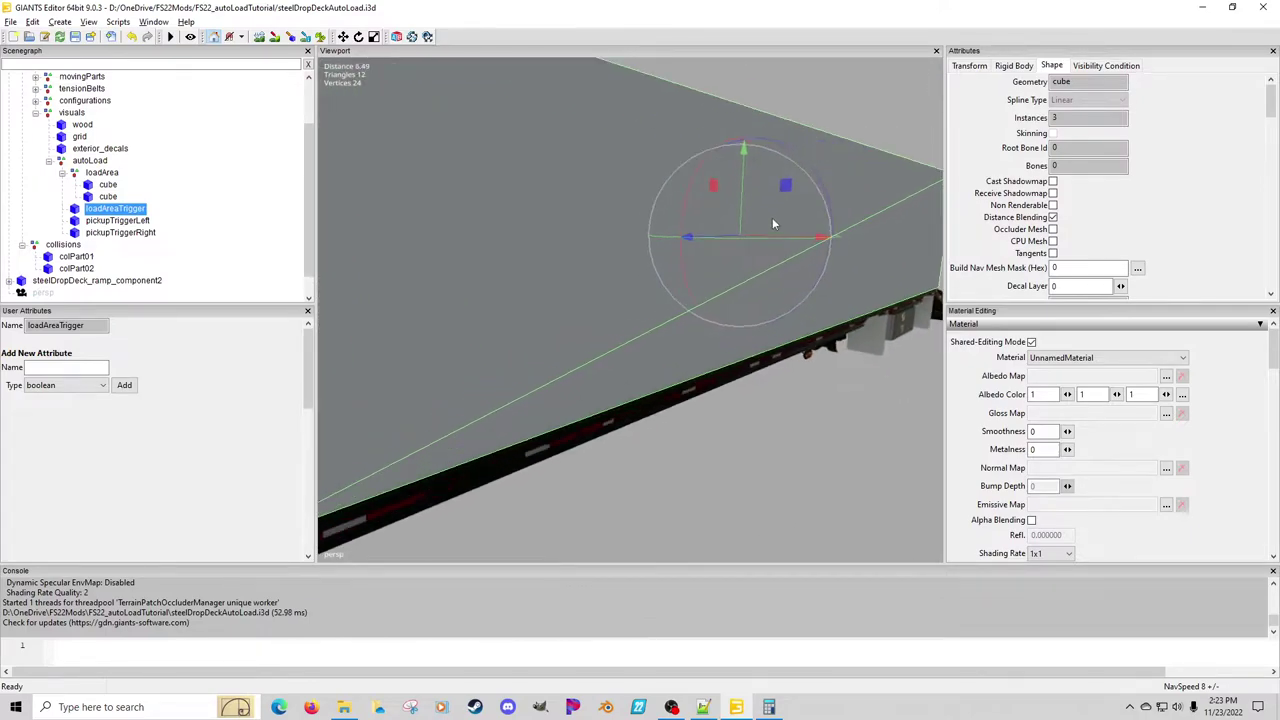
alt+drag(772, 220, 670, 239)
scroll(680, 238, up, 3)
middle_drag(700, 240, 573, 260)
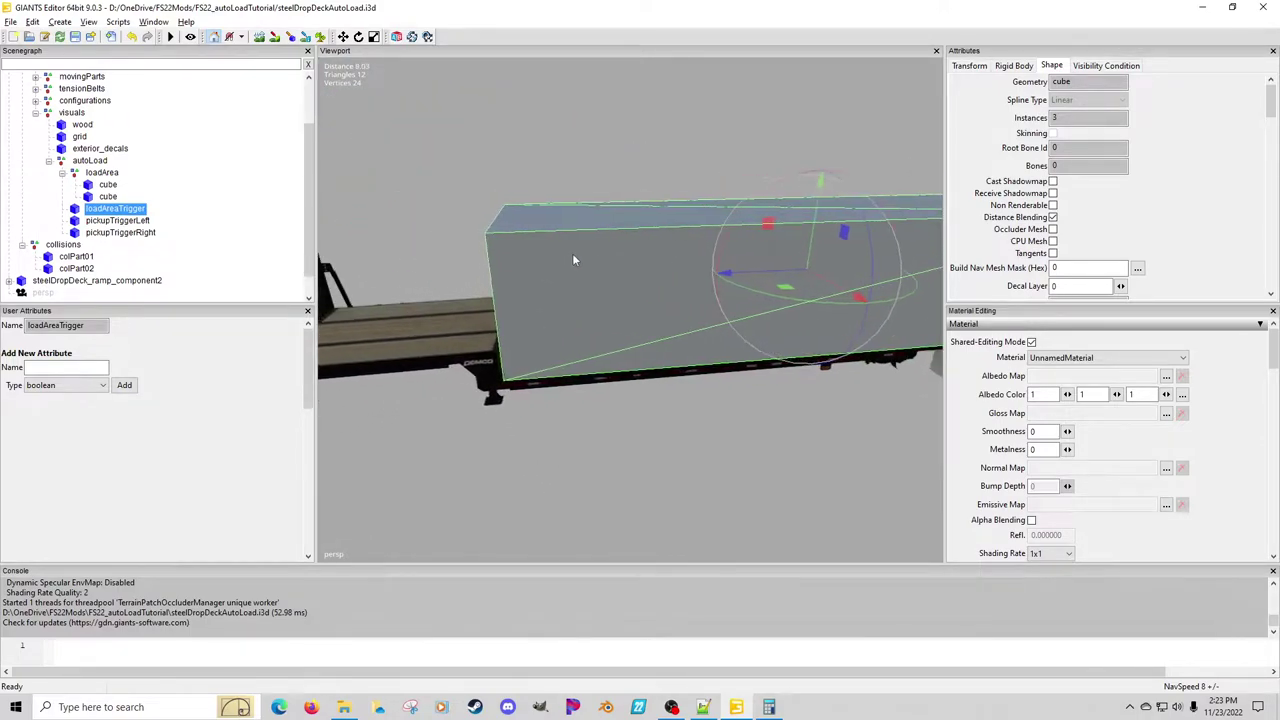
click(1052, 205)
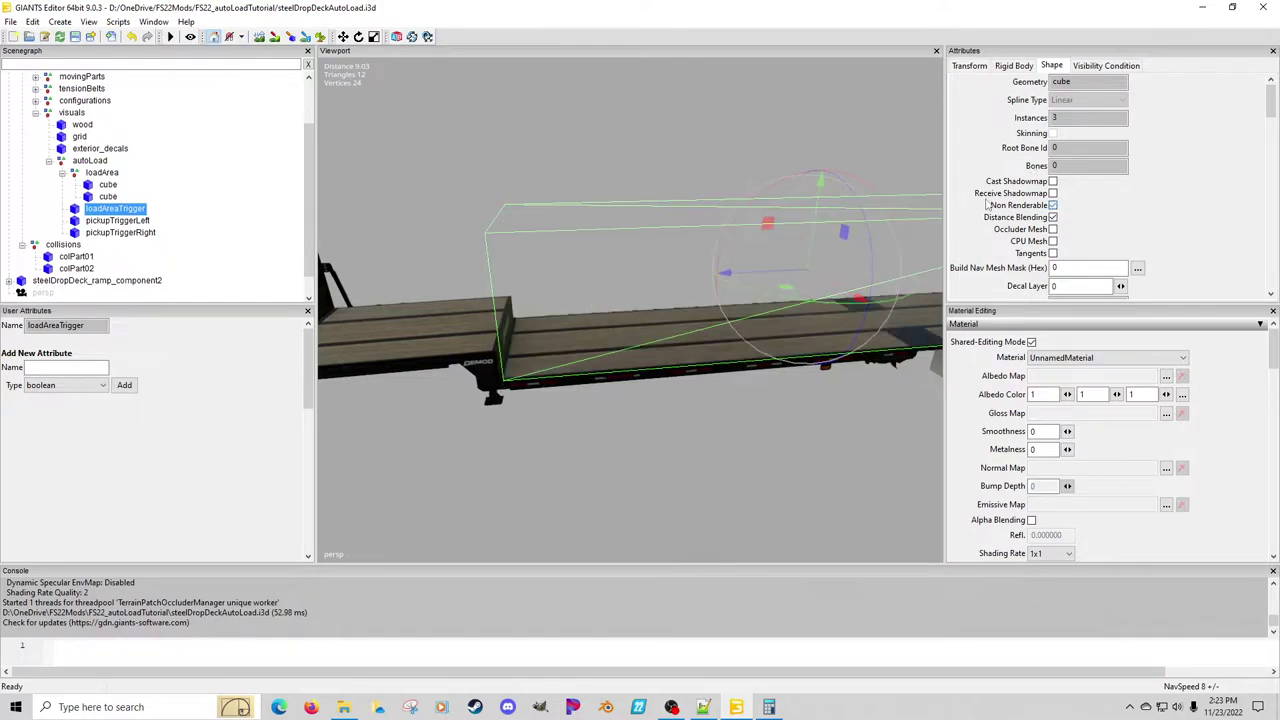
Delete both helper cubes under the loadArea group
click(107, 185)
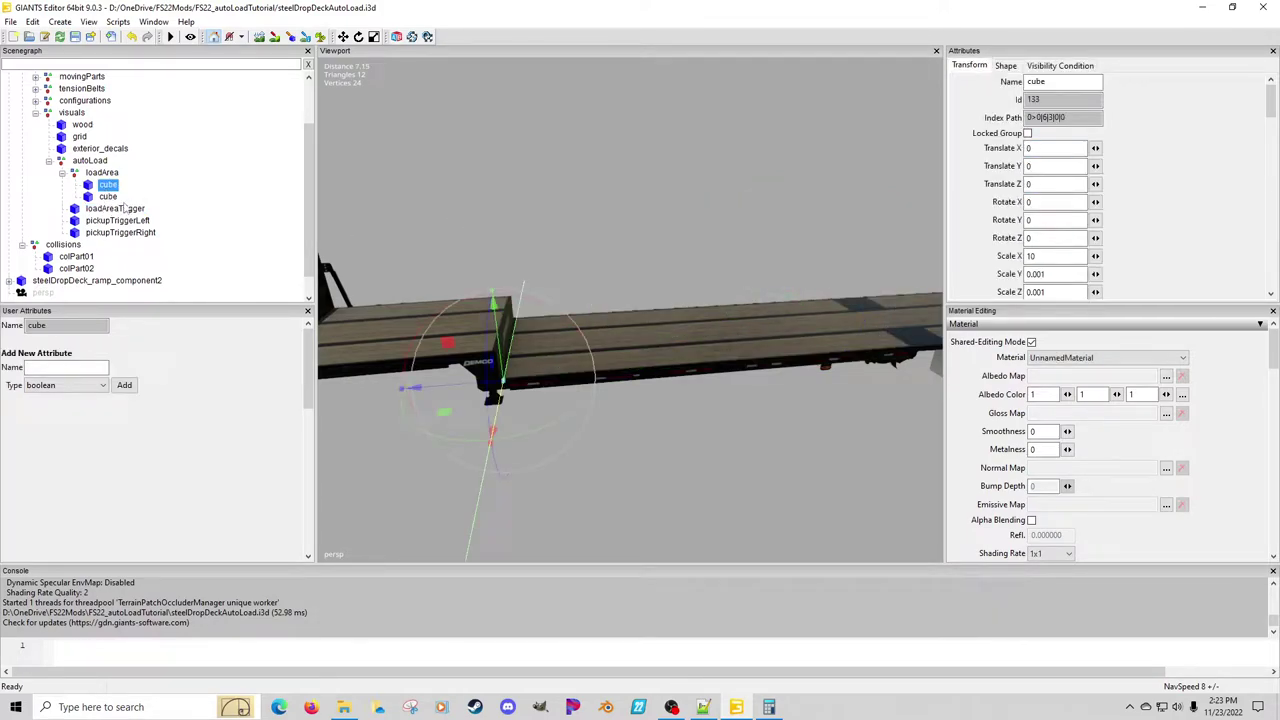
ctrl+click(108, 197)
key(Delete)
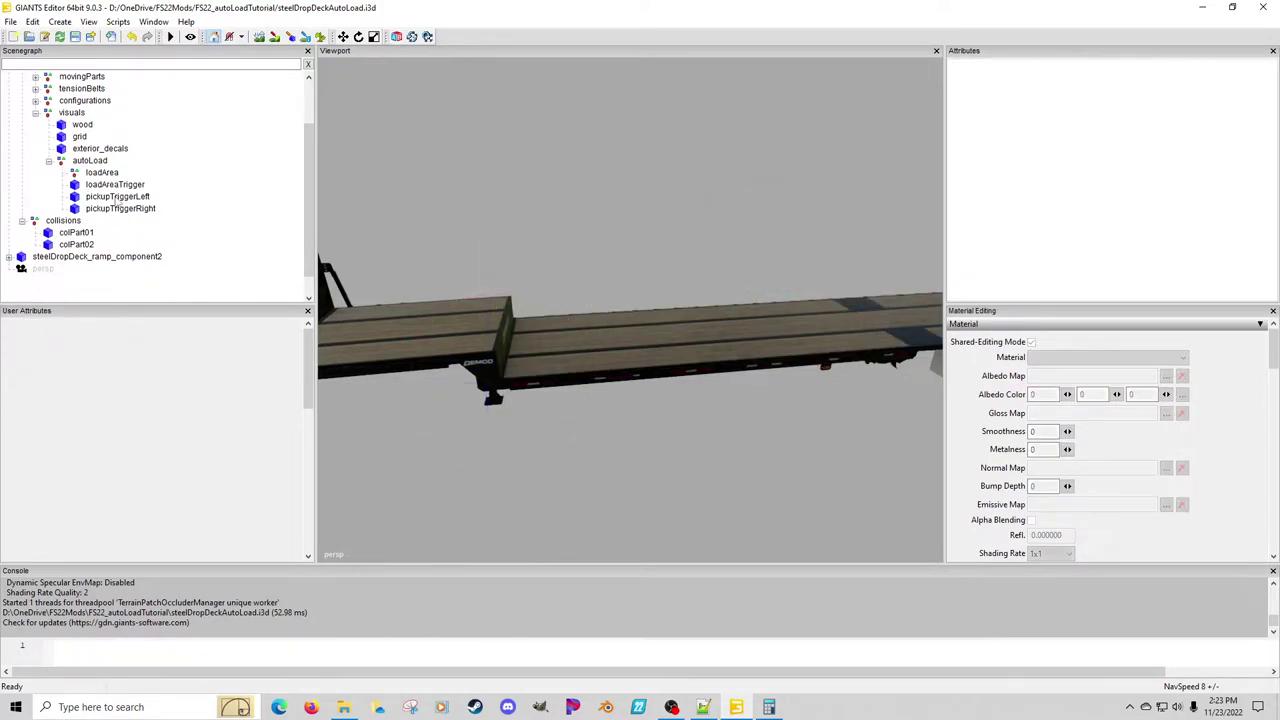
Select loadArea and examine its origin at the front side corner of the lower deck, below the step
click(101, 173)
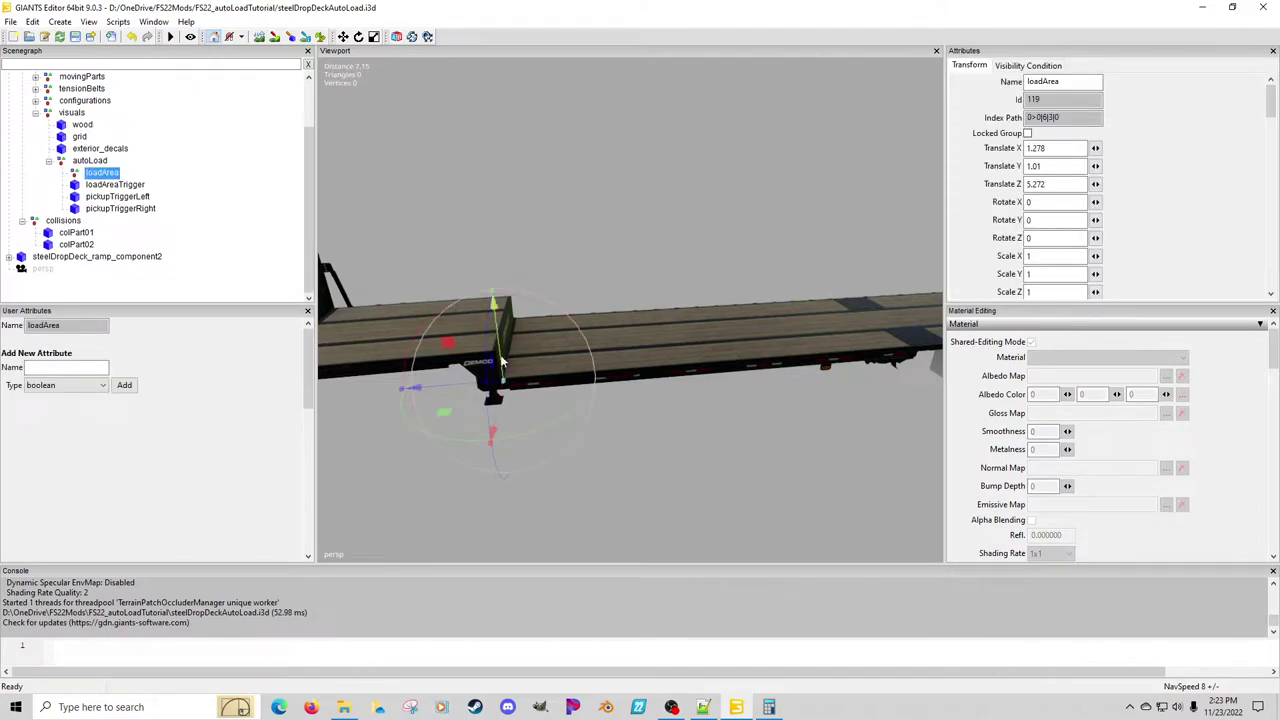
scroll(570, 378, up, 5)
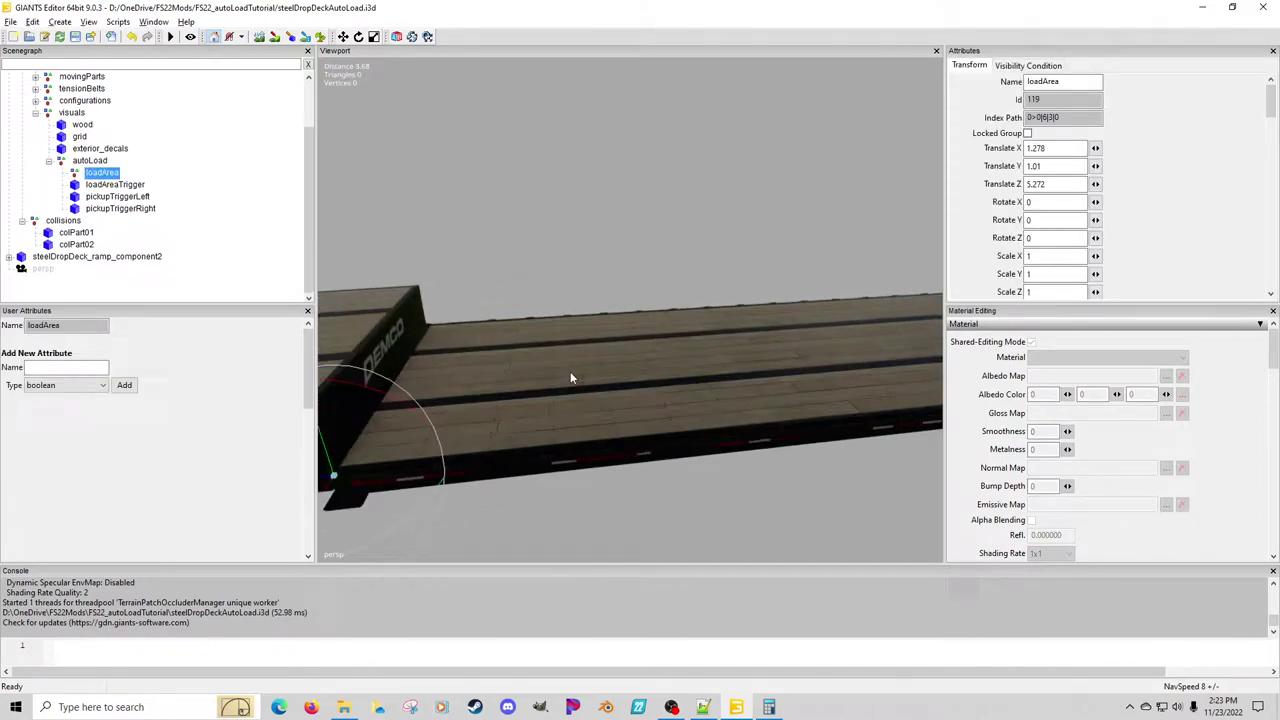
alt+drag(570, 372, 473, 406)
scroll(486, 391, up, 5)
scroll(475, 412, up, 2)
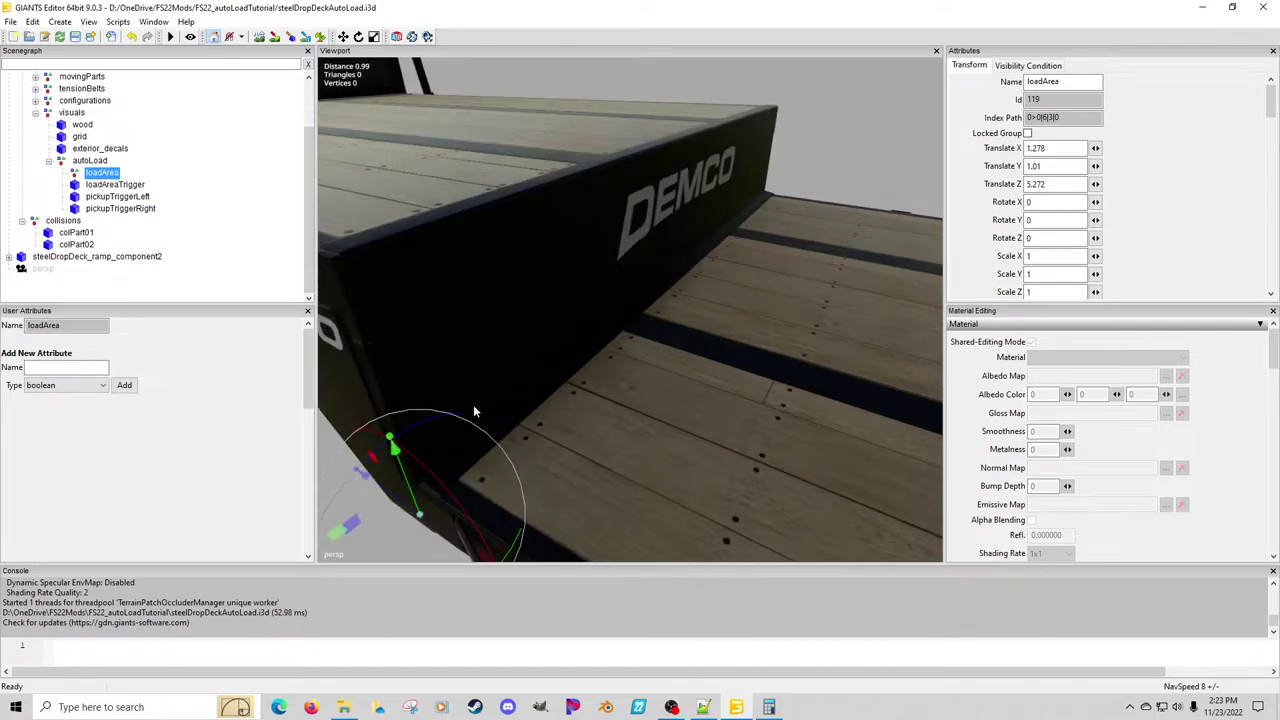
scroll(499, 465, down, 3)
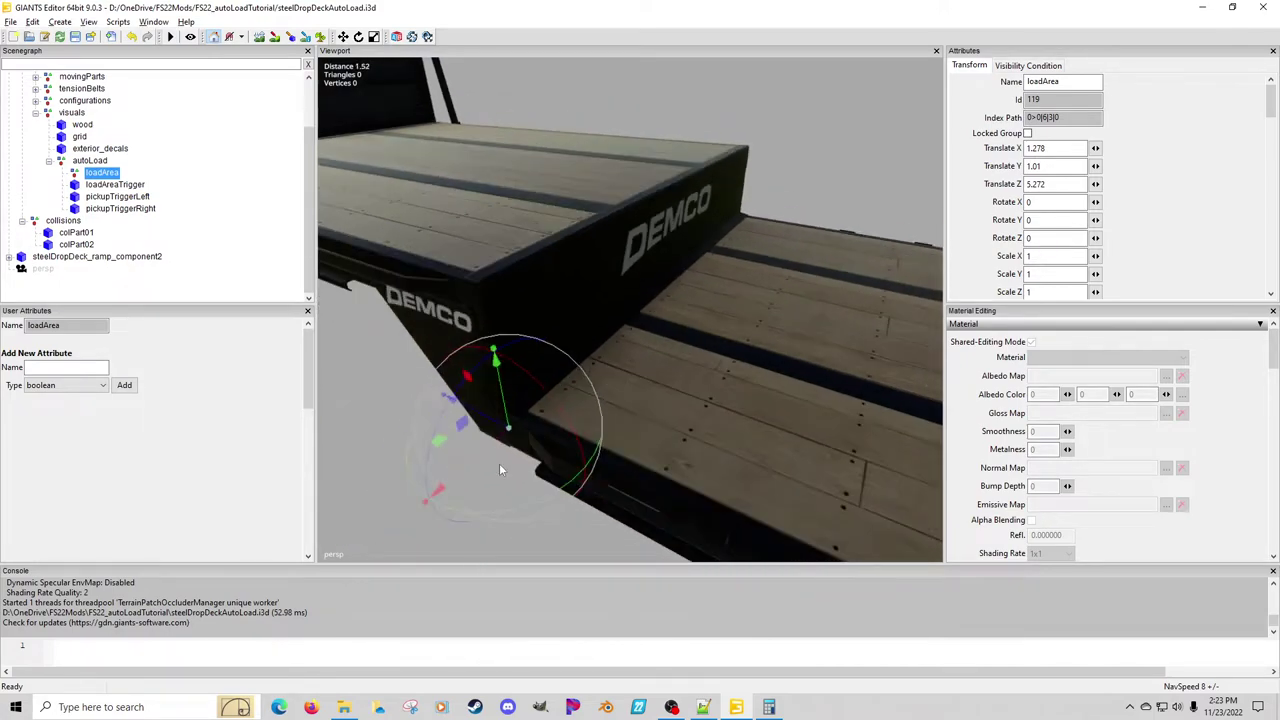
alt+middle_drag(499, 463, 494, 456)
scroll(497, 456, up, 2)
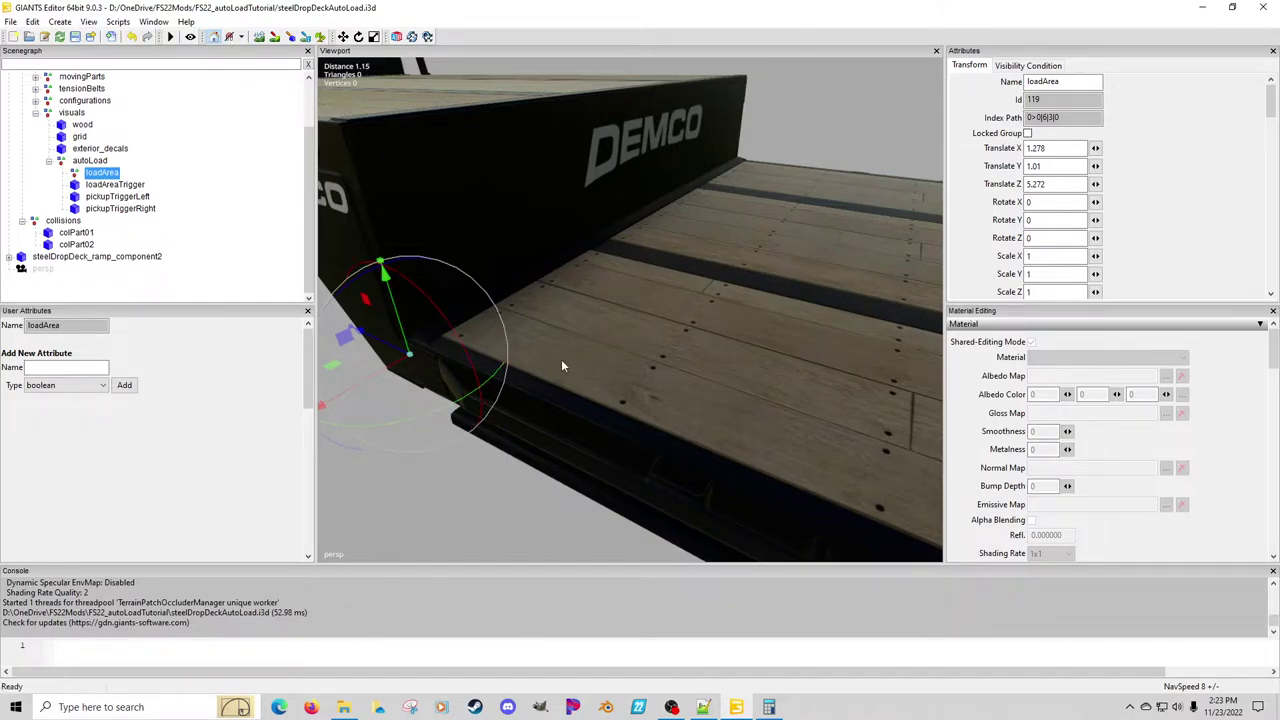
scroll(547, 362, down, 6)
alt+middle_drag(615, 320, 595, 352)
scroll(560, 356, down, 3)
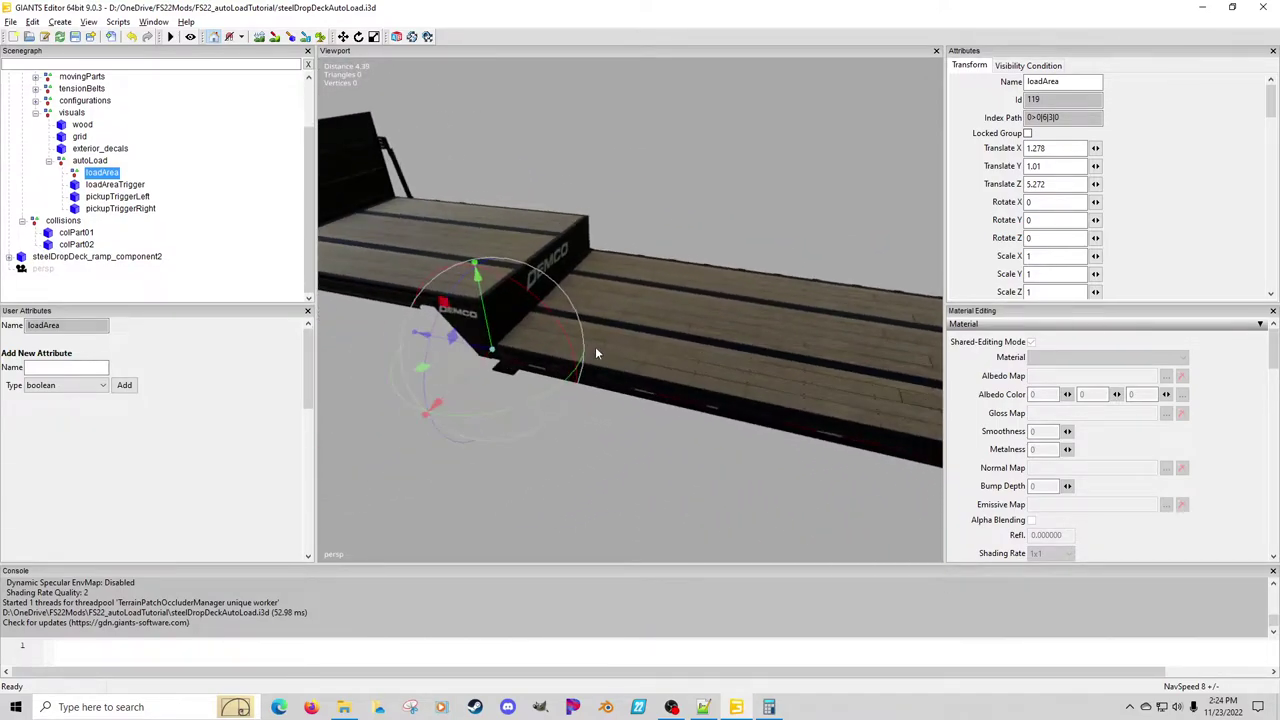
Save the steelDropDeckAutoLoad.i3d scene and close GIANTS Editor, returning to steelDropDeck.xml in Notepad++
click(75, 36)
click(1259, 7)
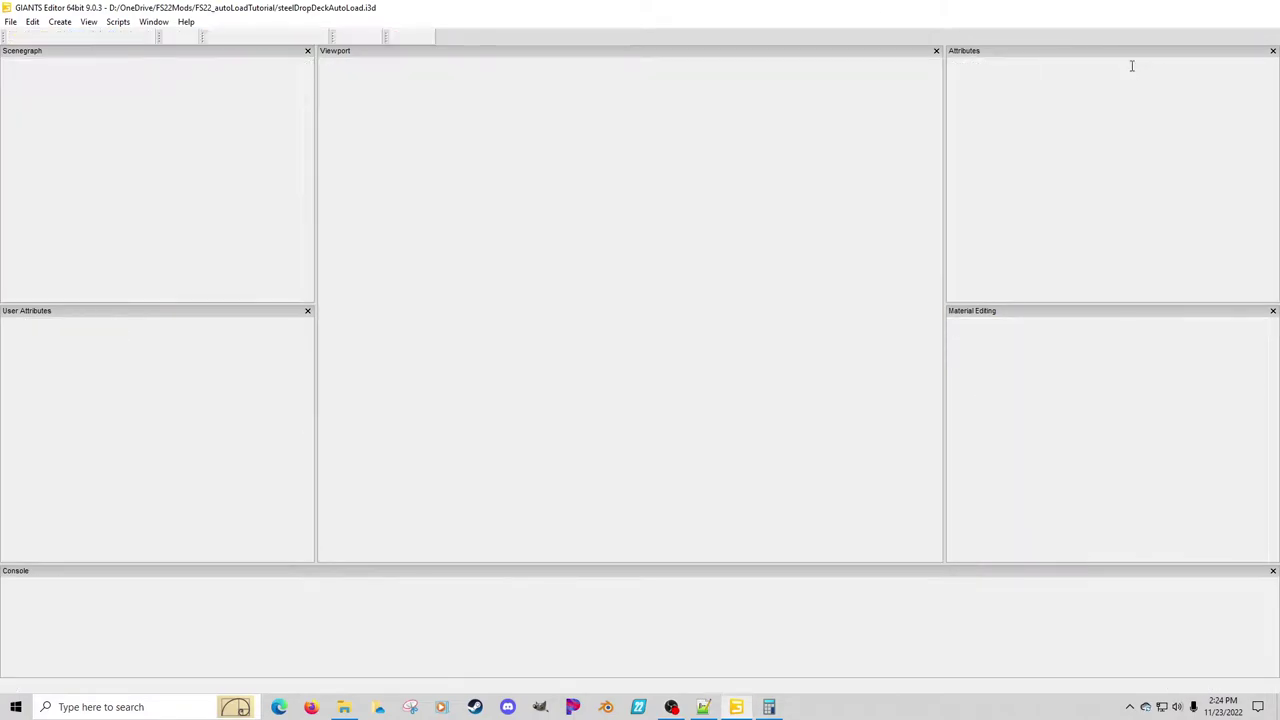
click(503, 7)
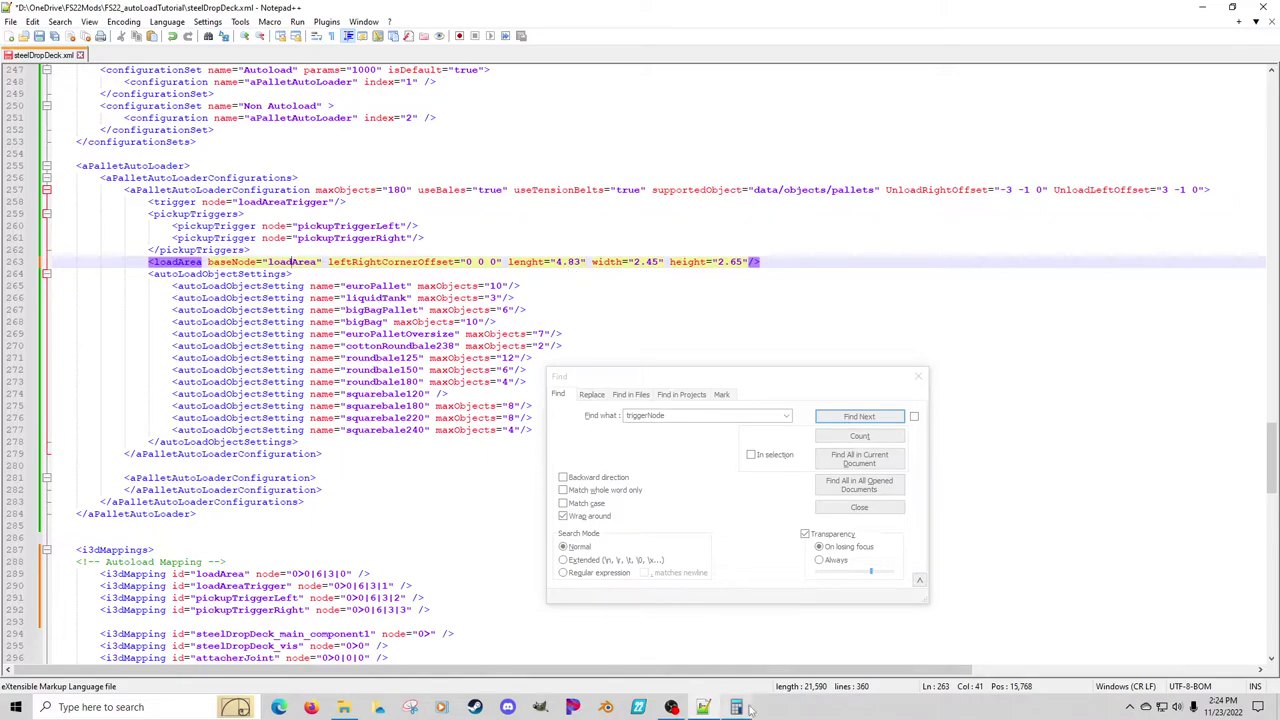
Reopen steelDropDeckAutoLoad.i3d from the FS22_autoLoadTutorial folder and select loadAreaTrigger under visuals > autoLoad to read its scale
click(345, 707)
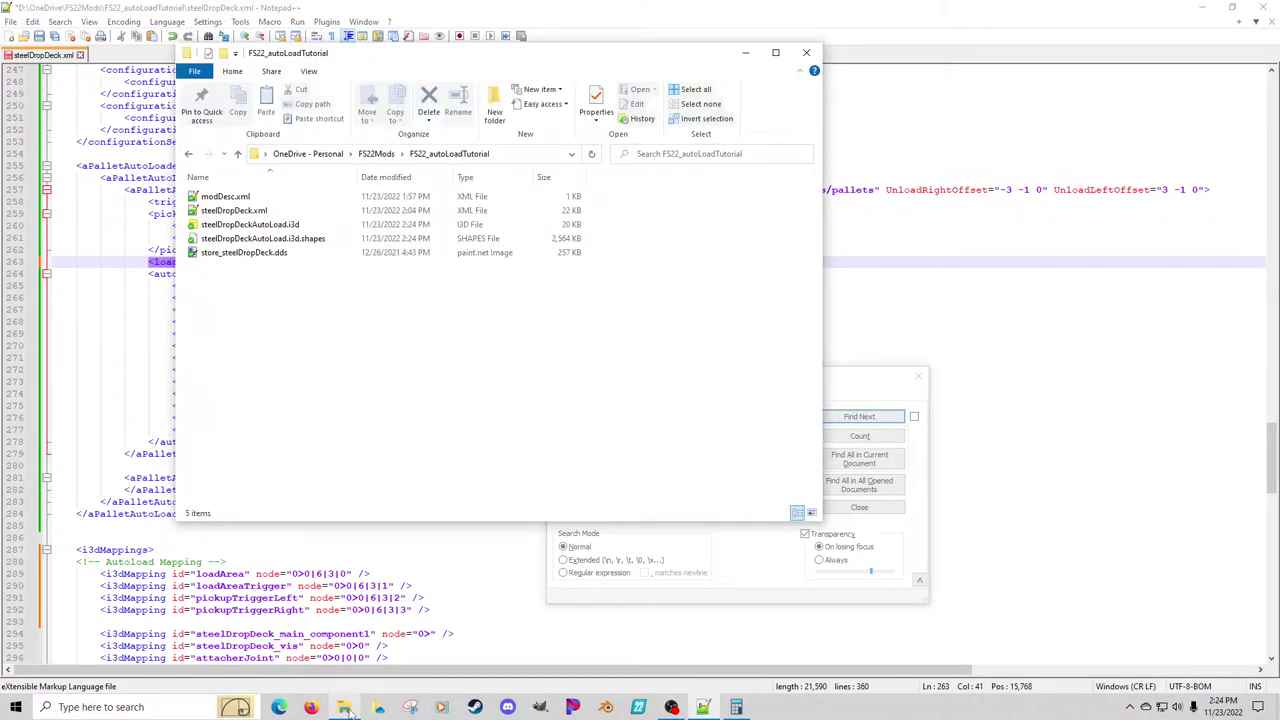
click(275, 229)
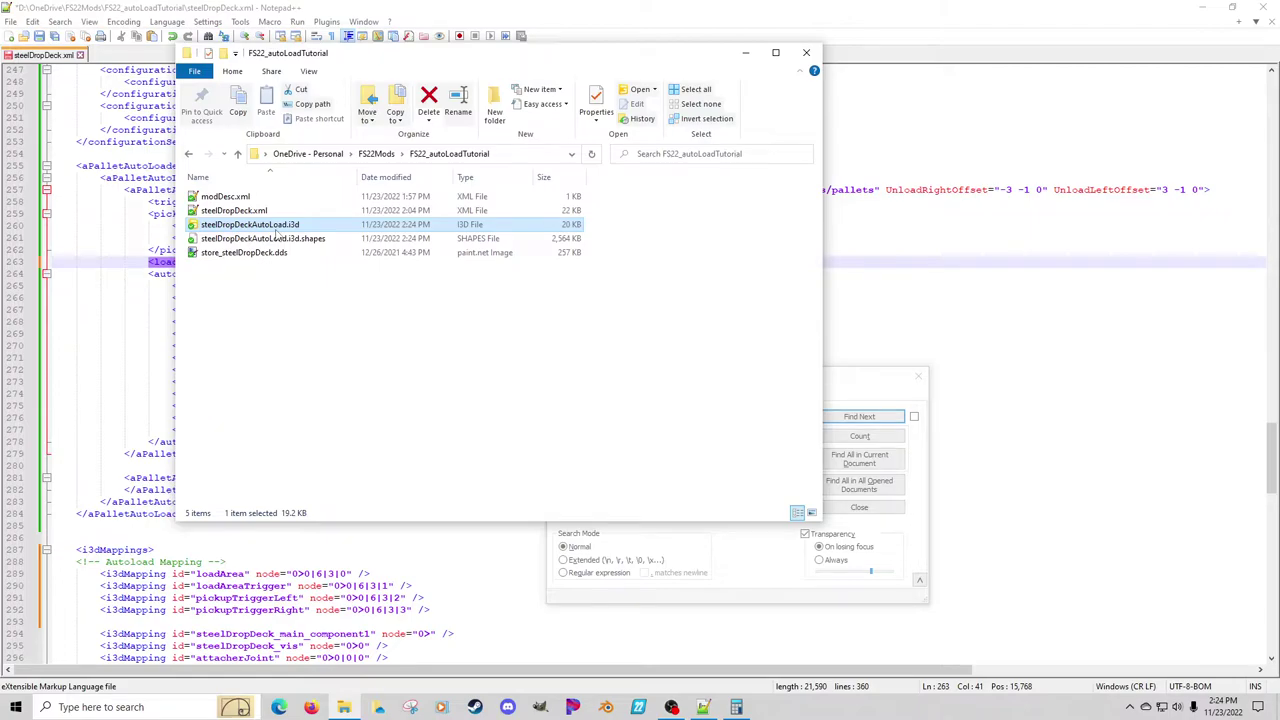
double_click(280, 230)
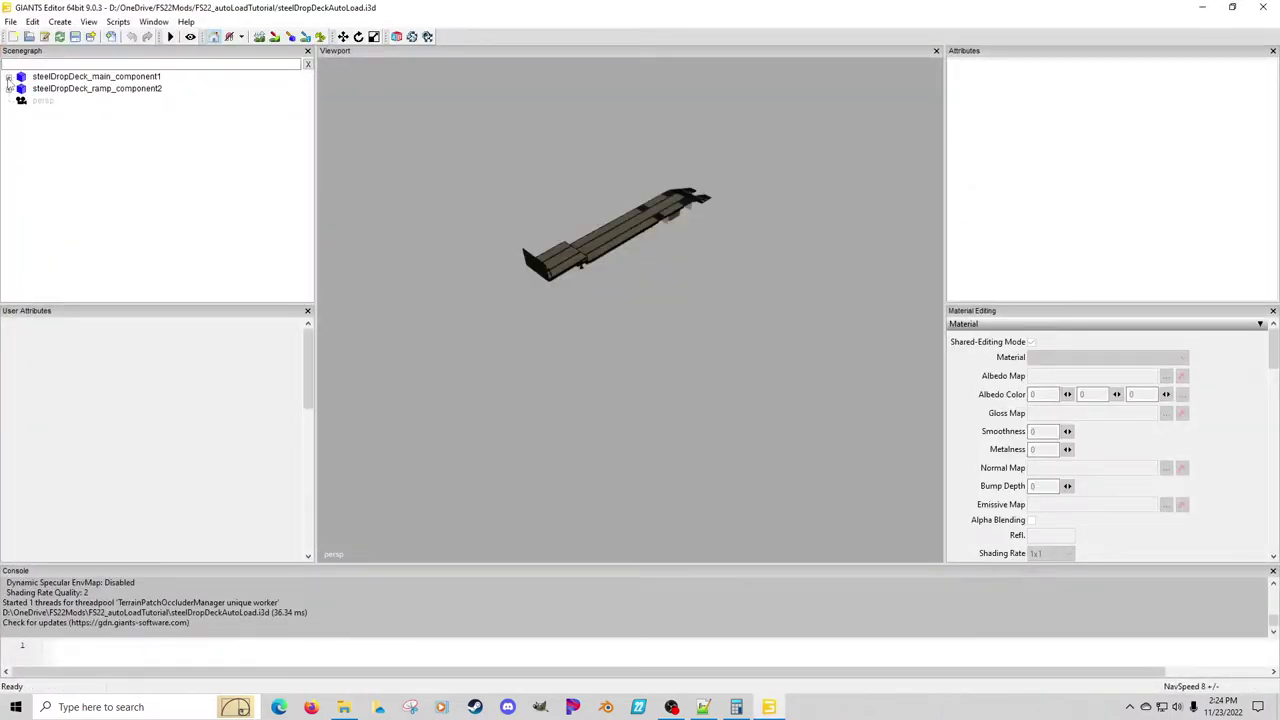
click(8, 76)
click(22, 88)
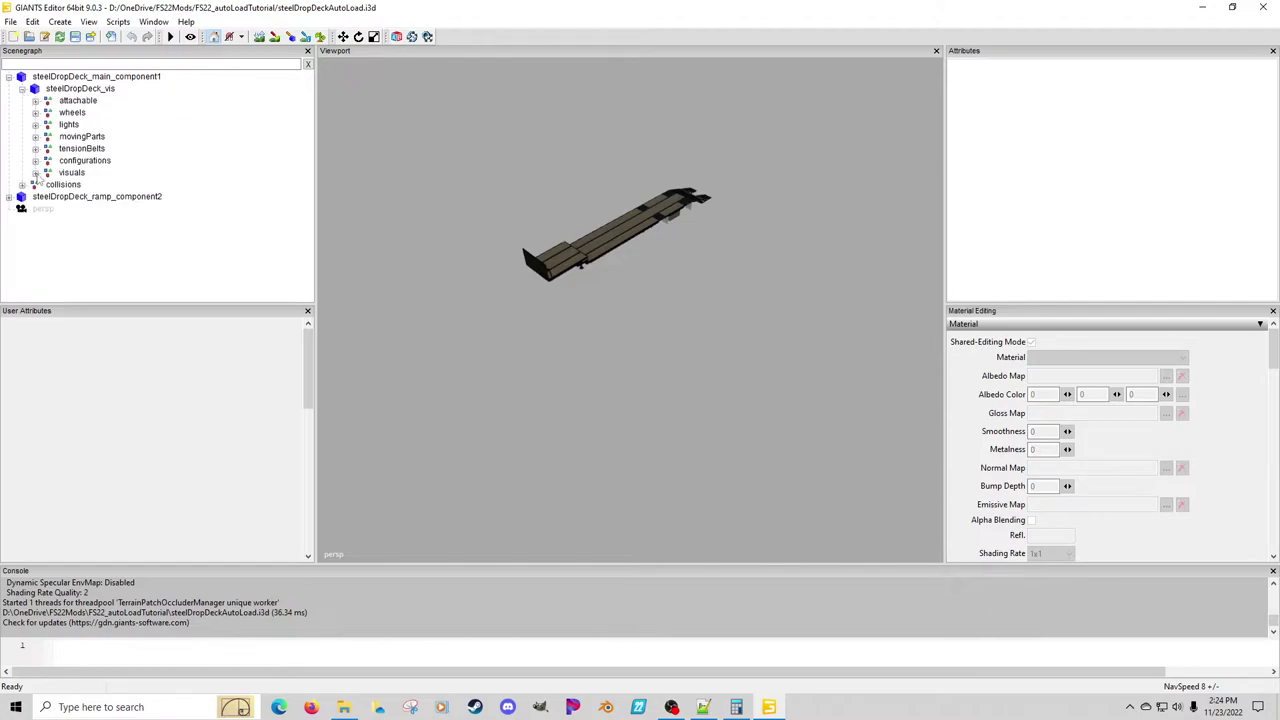
click(35, 172)
click(48, 221)
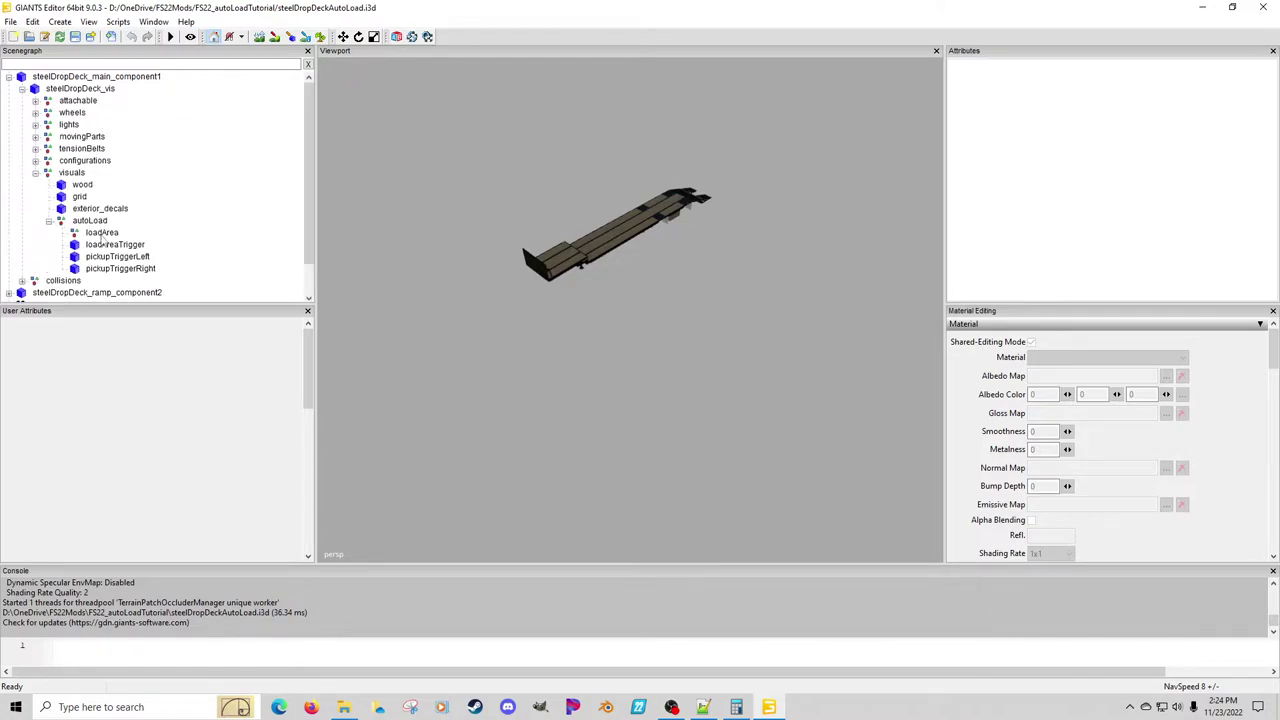
click(108, 246)
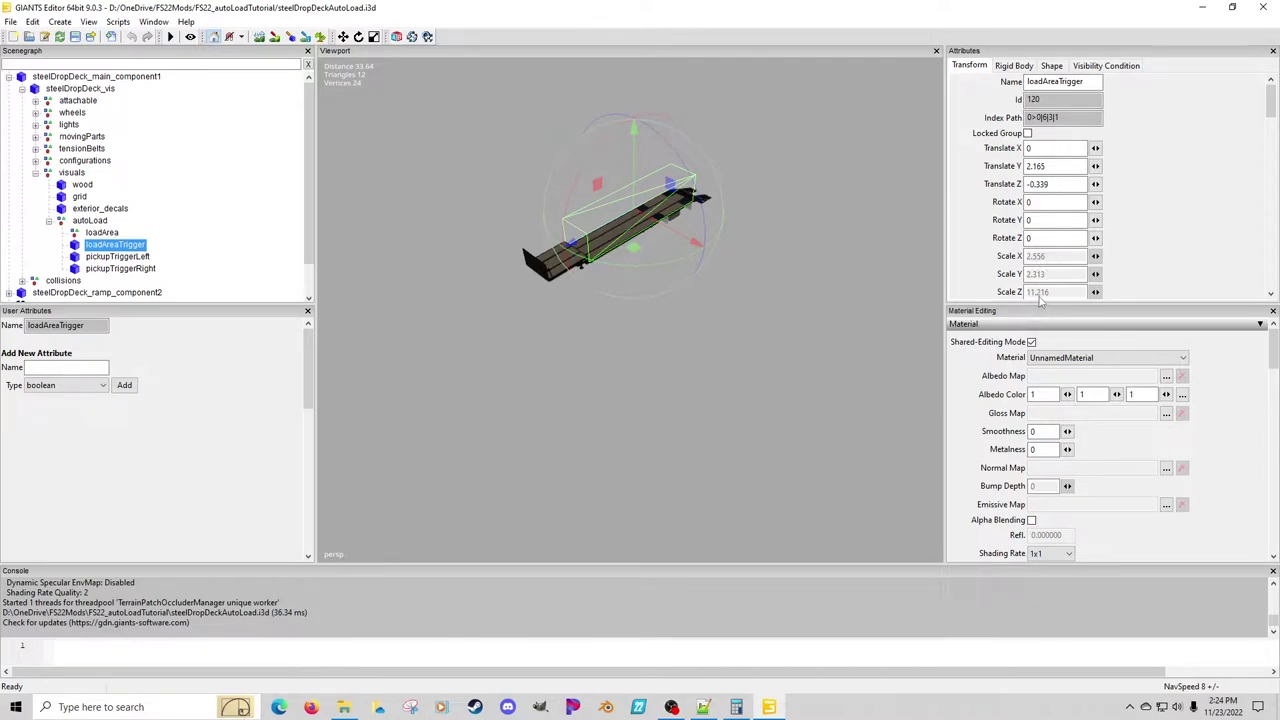
Set the loadArea element's lenght attribute in steelDropDeck.xml to 11.216, matching loadAreaTrigger's Scale Z
click(703, 707)
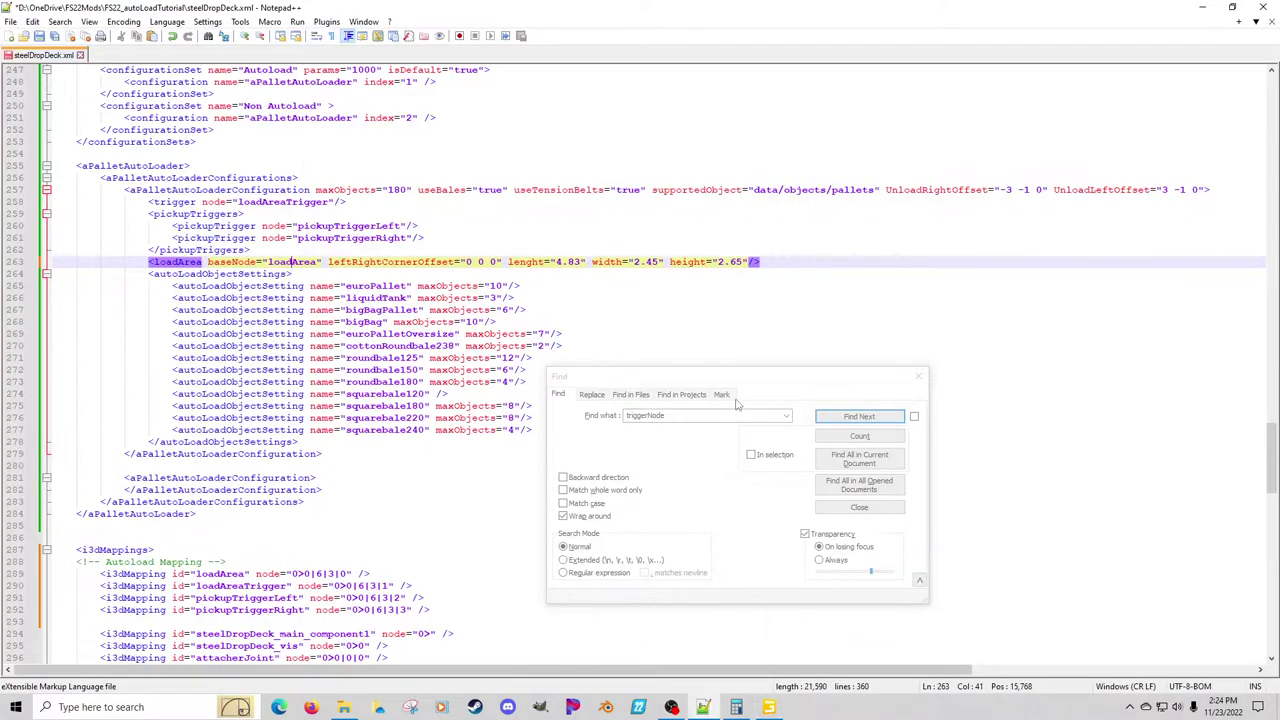
click(768, 707)
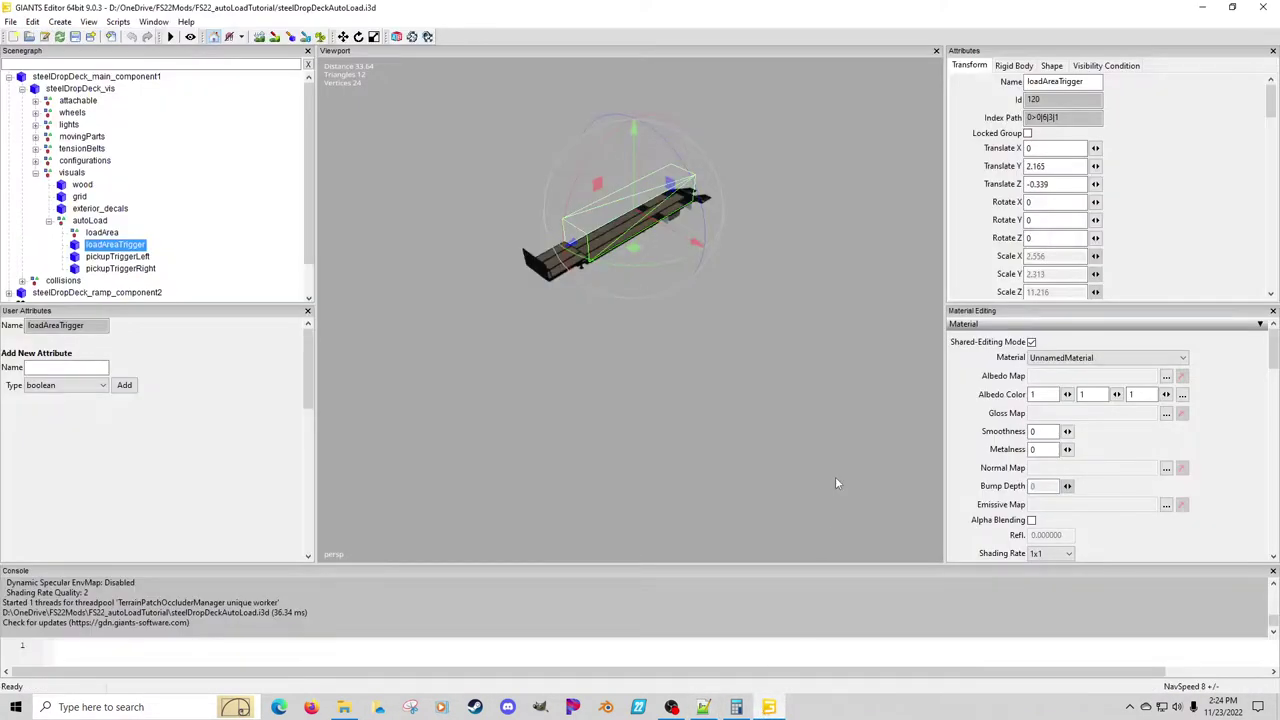
click(1055, 296)
click(703, 707)
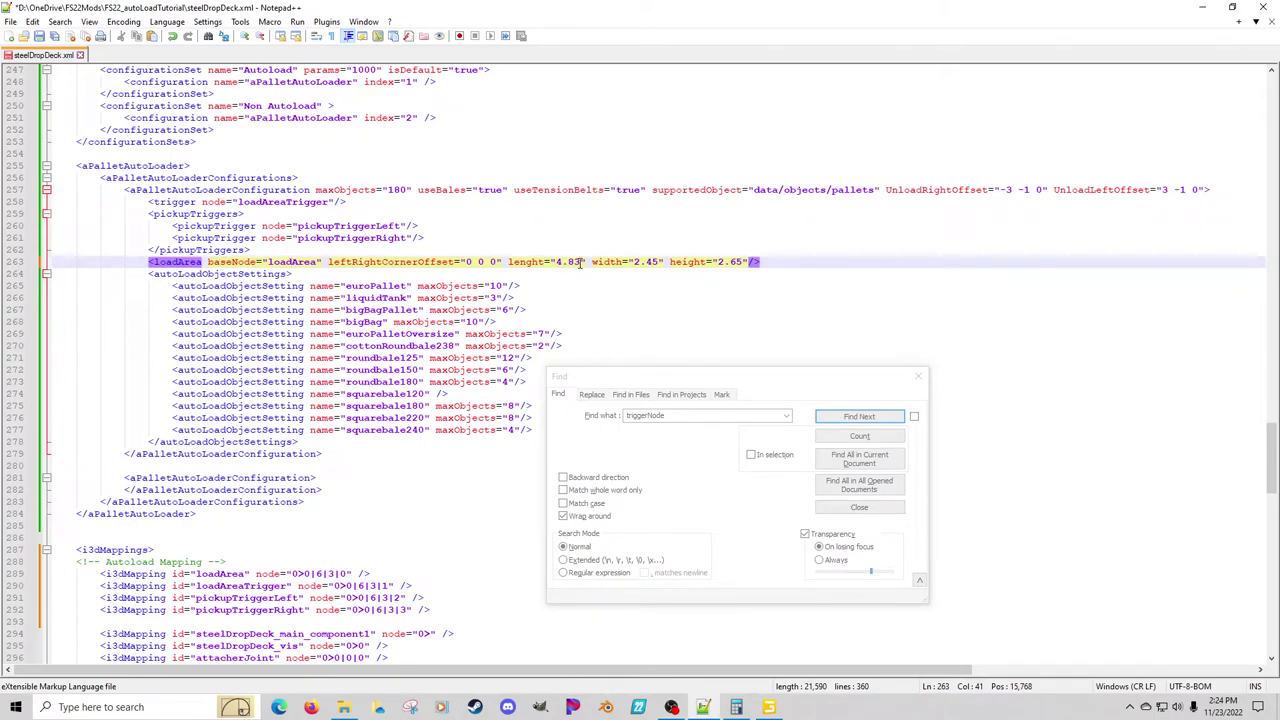
key(BackSpace)
key(BackSpace)
key(BackSpace)
key(BackSpace)
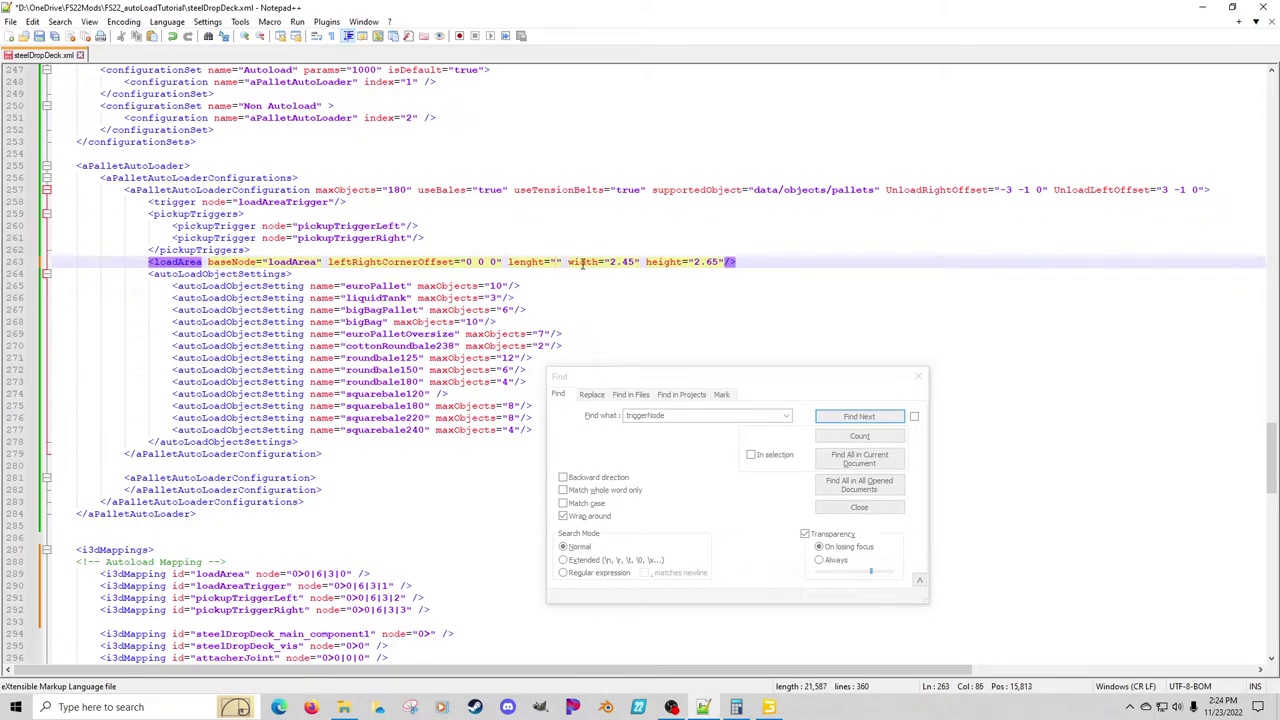
text(11.216)
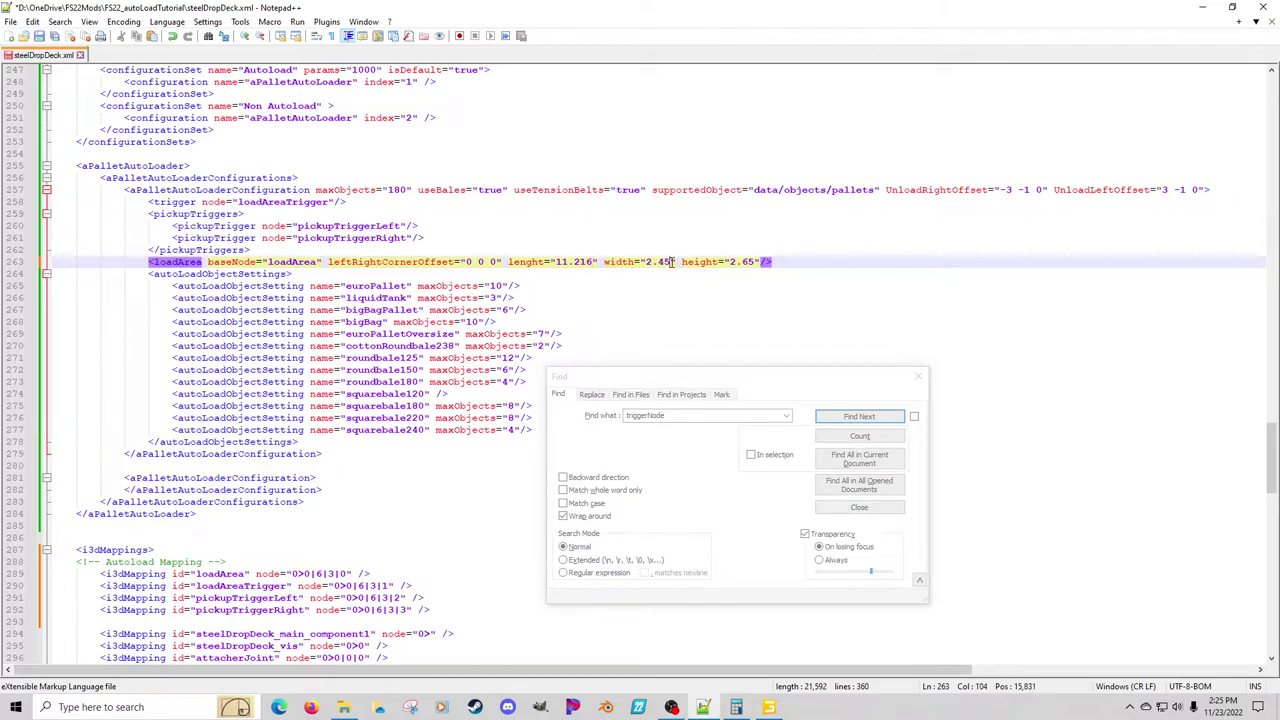
Set the loadArea element's width in steelDropDeck.xml to 2.556, matching loadAreaTrigger's Scale X
click(768, 707)
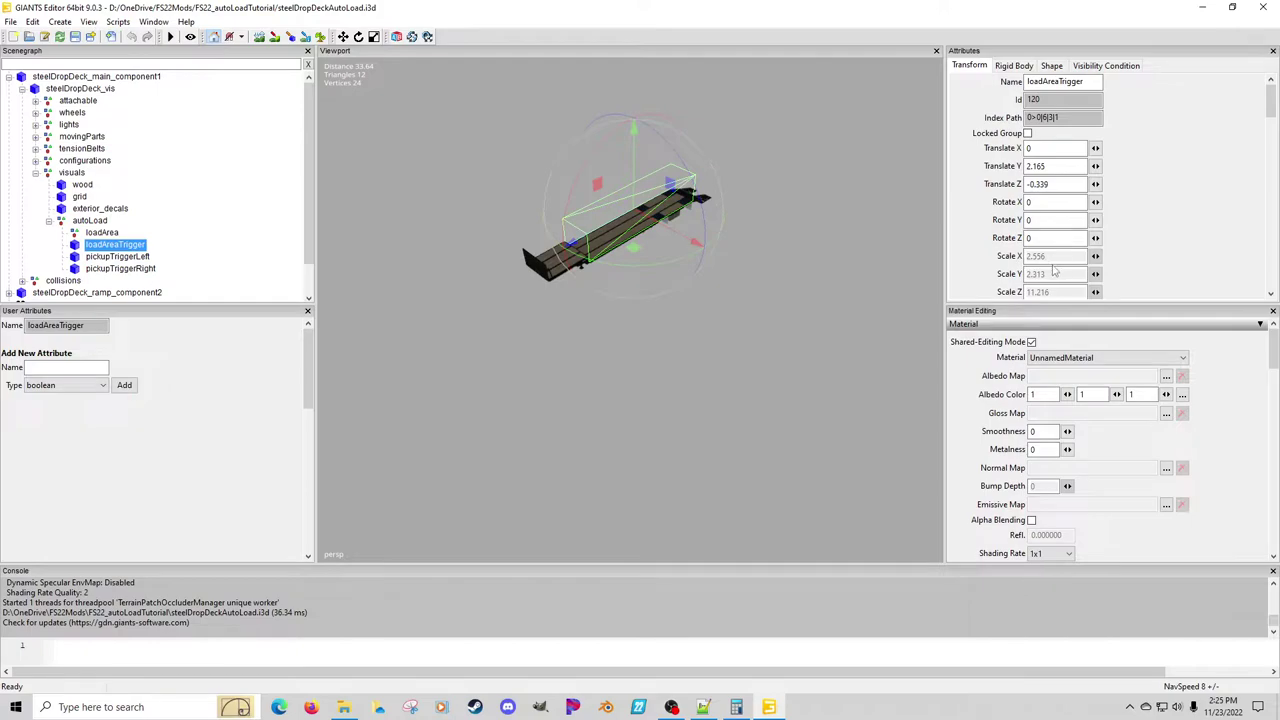
click(736, 707)
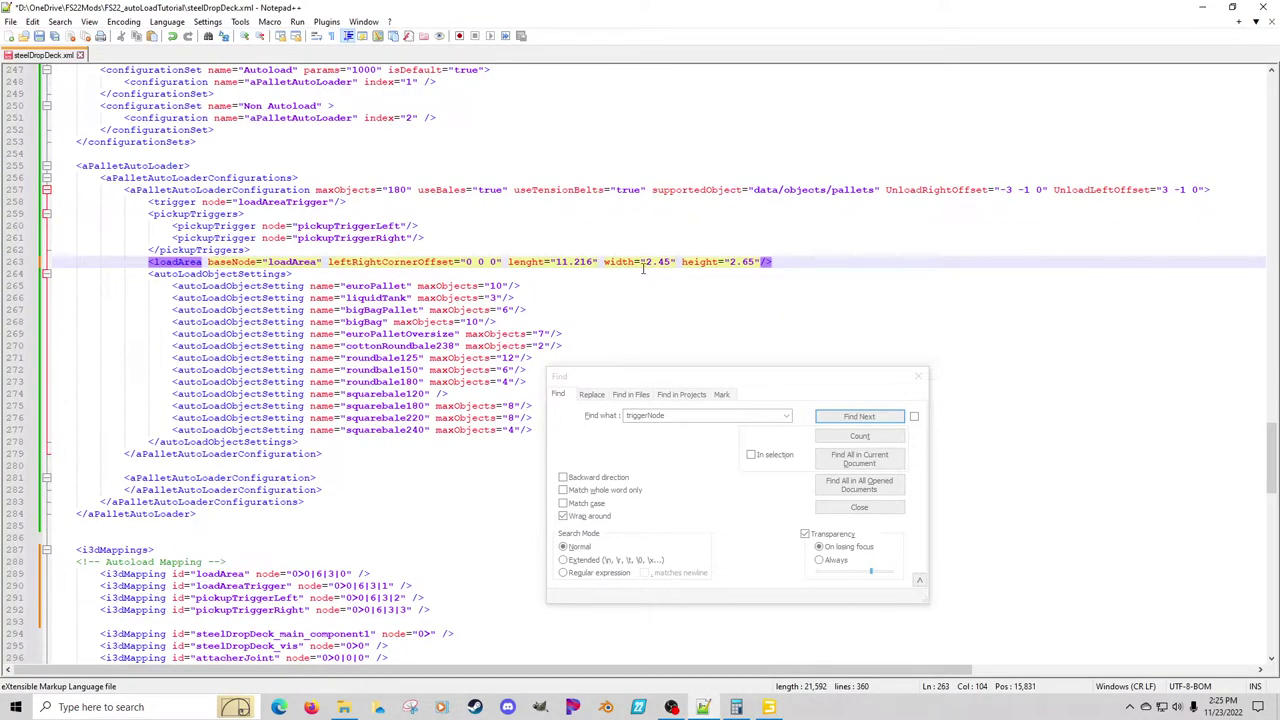
key(BackSpace)
key(BackSpace)
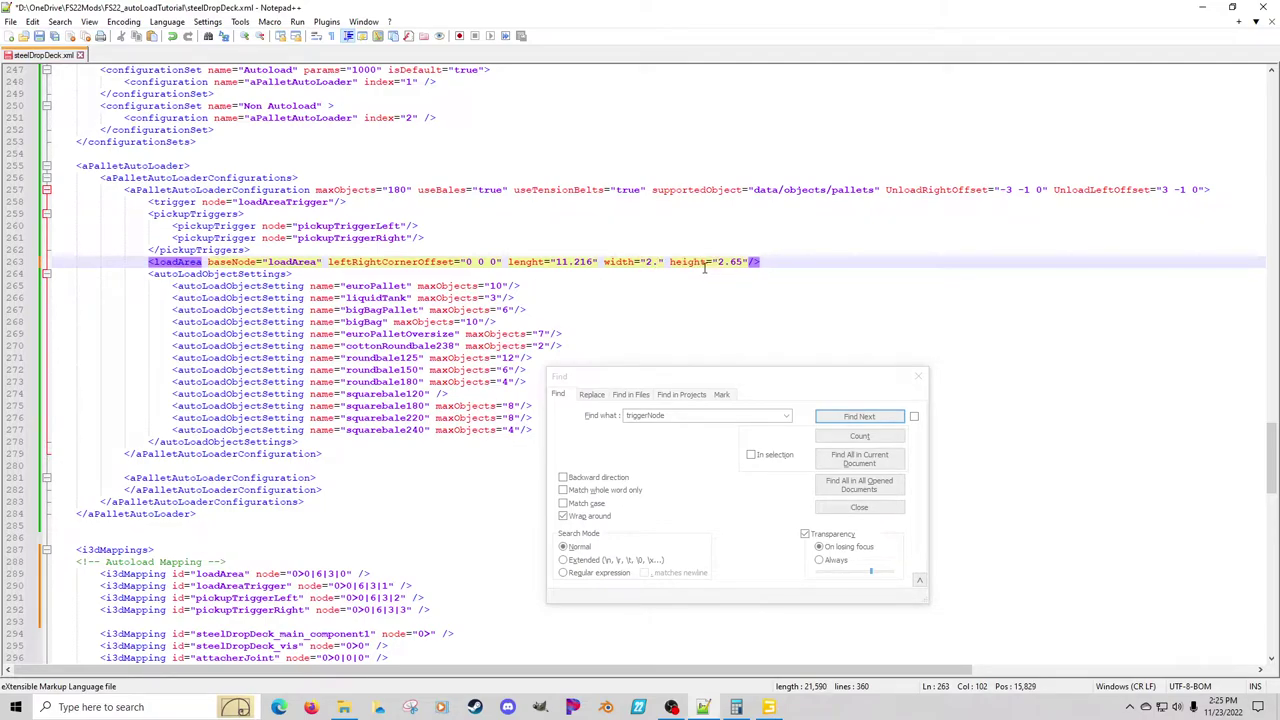
text(556)
Replace the loadArea element's height in steelDropDeck.xml with loadAreaTrigger's Scale Y value
click(762, 262)
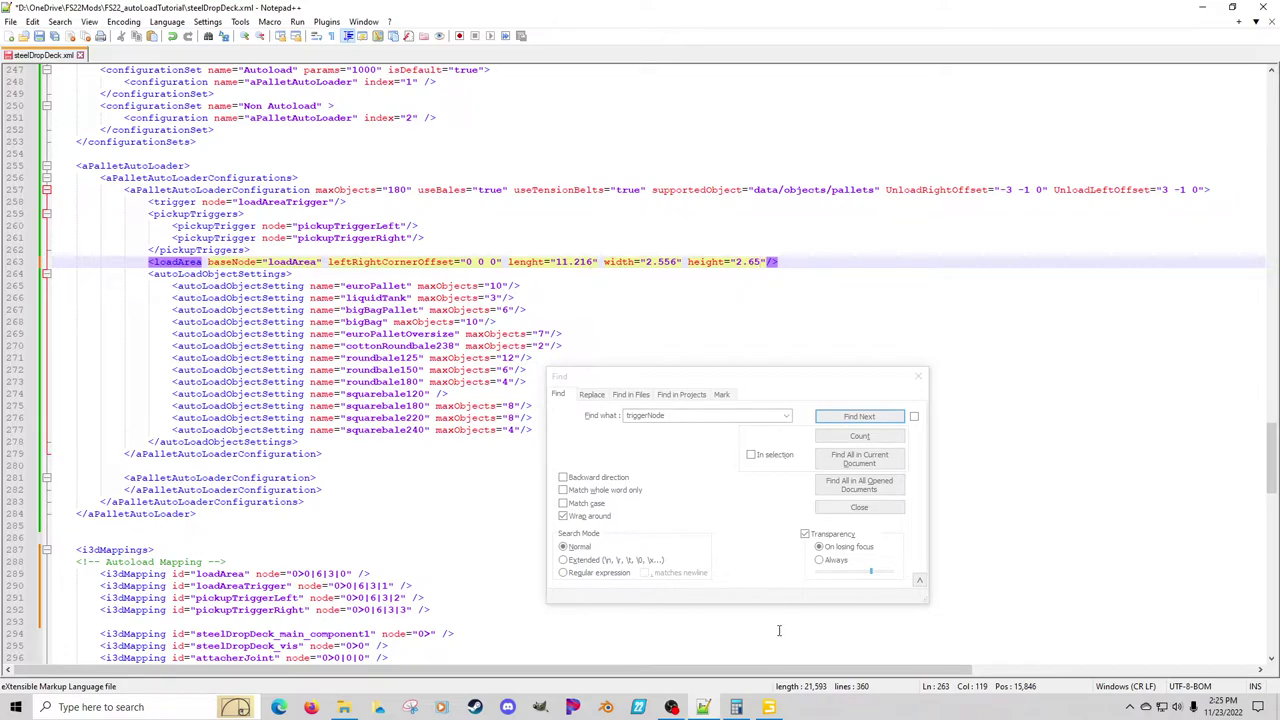
click(768, 707)
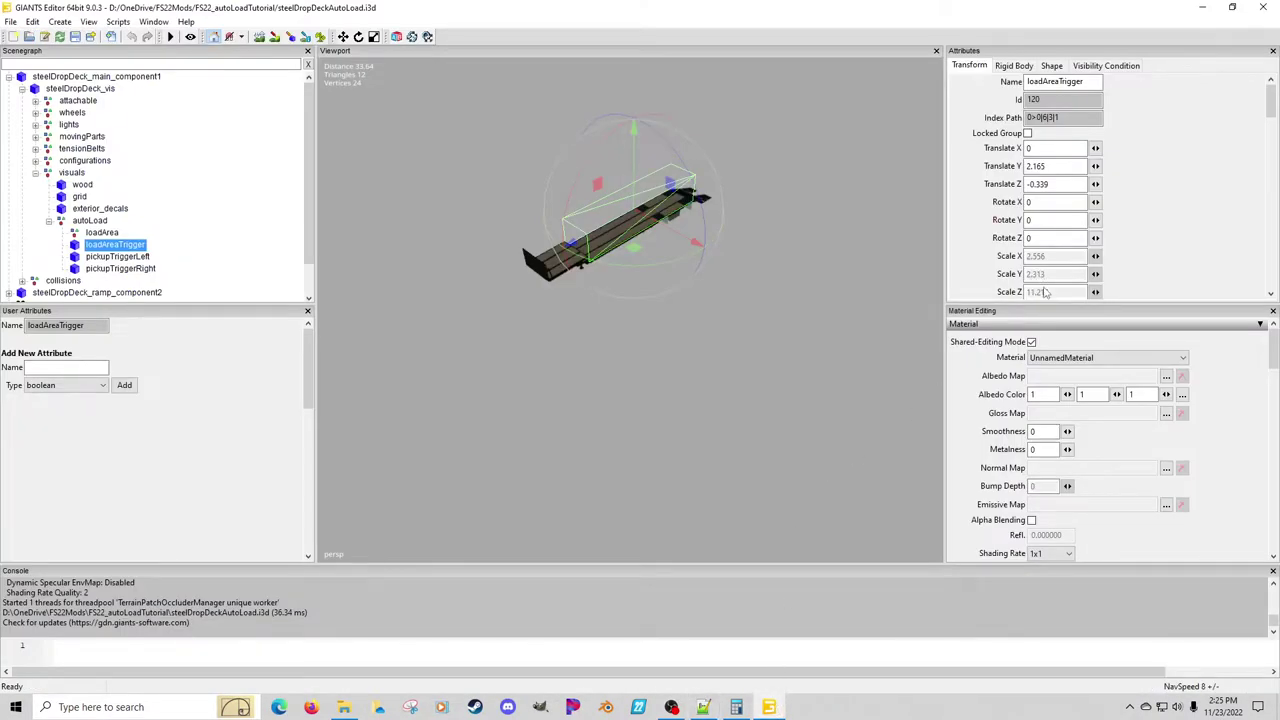
click(703, 707)
key(BackSpace)
key(BackSpace)
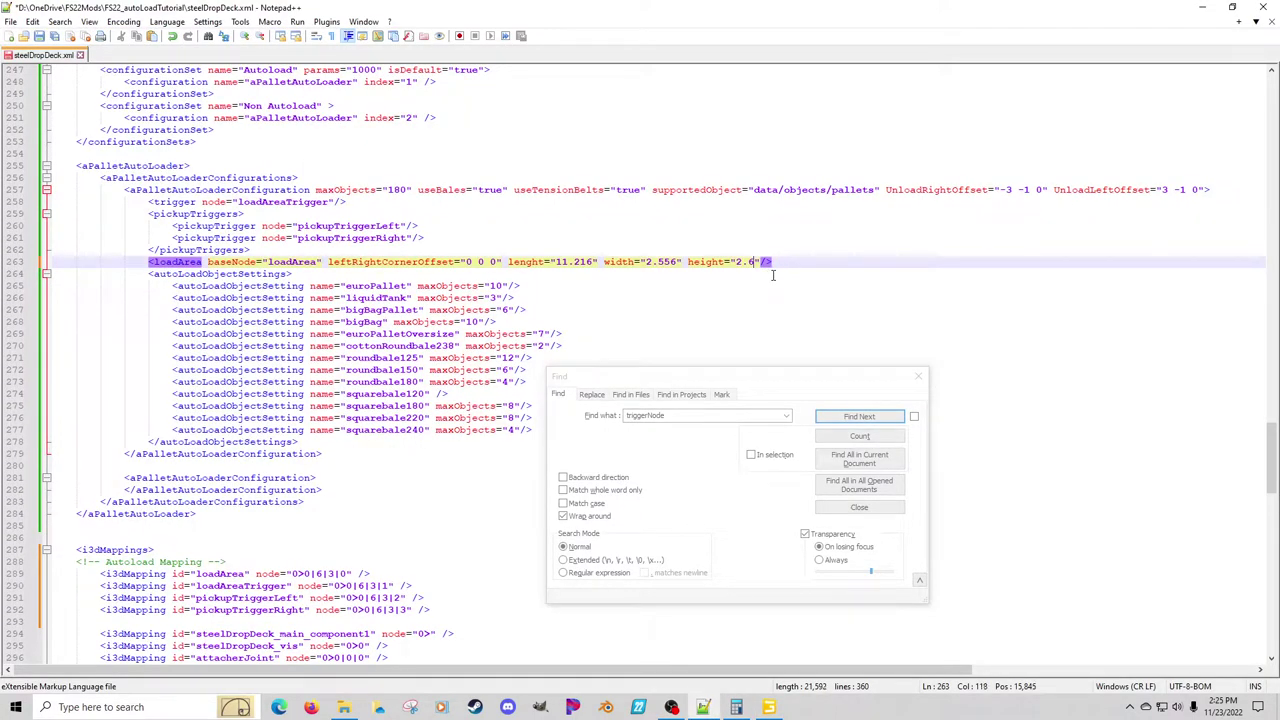